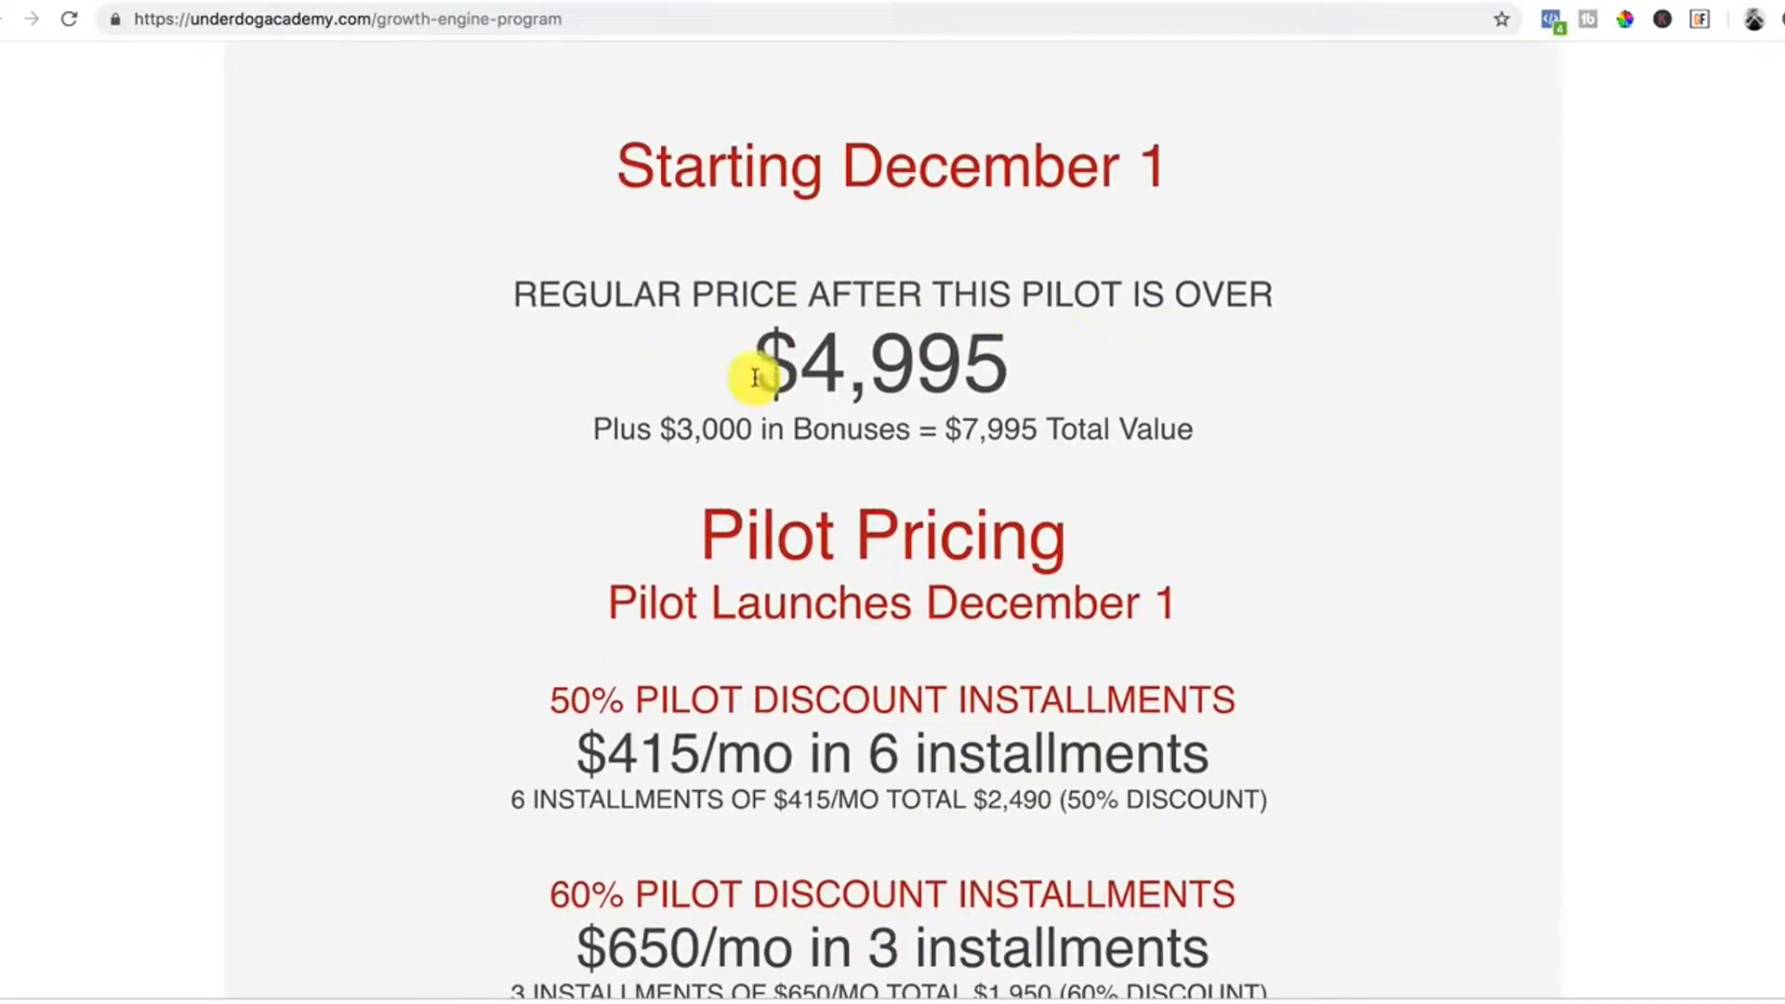
left_click_drag(756, 373, 1051, 383)
scroll(642, 644, "down", 2)
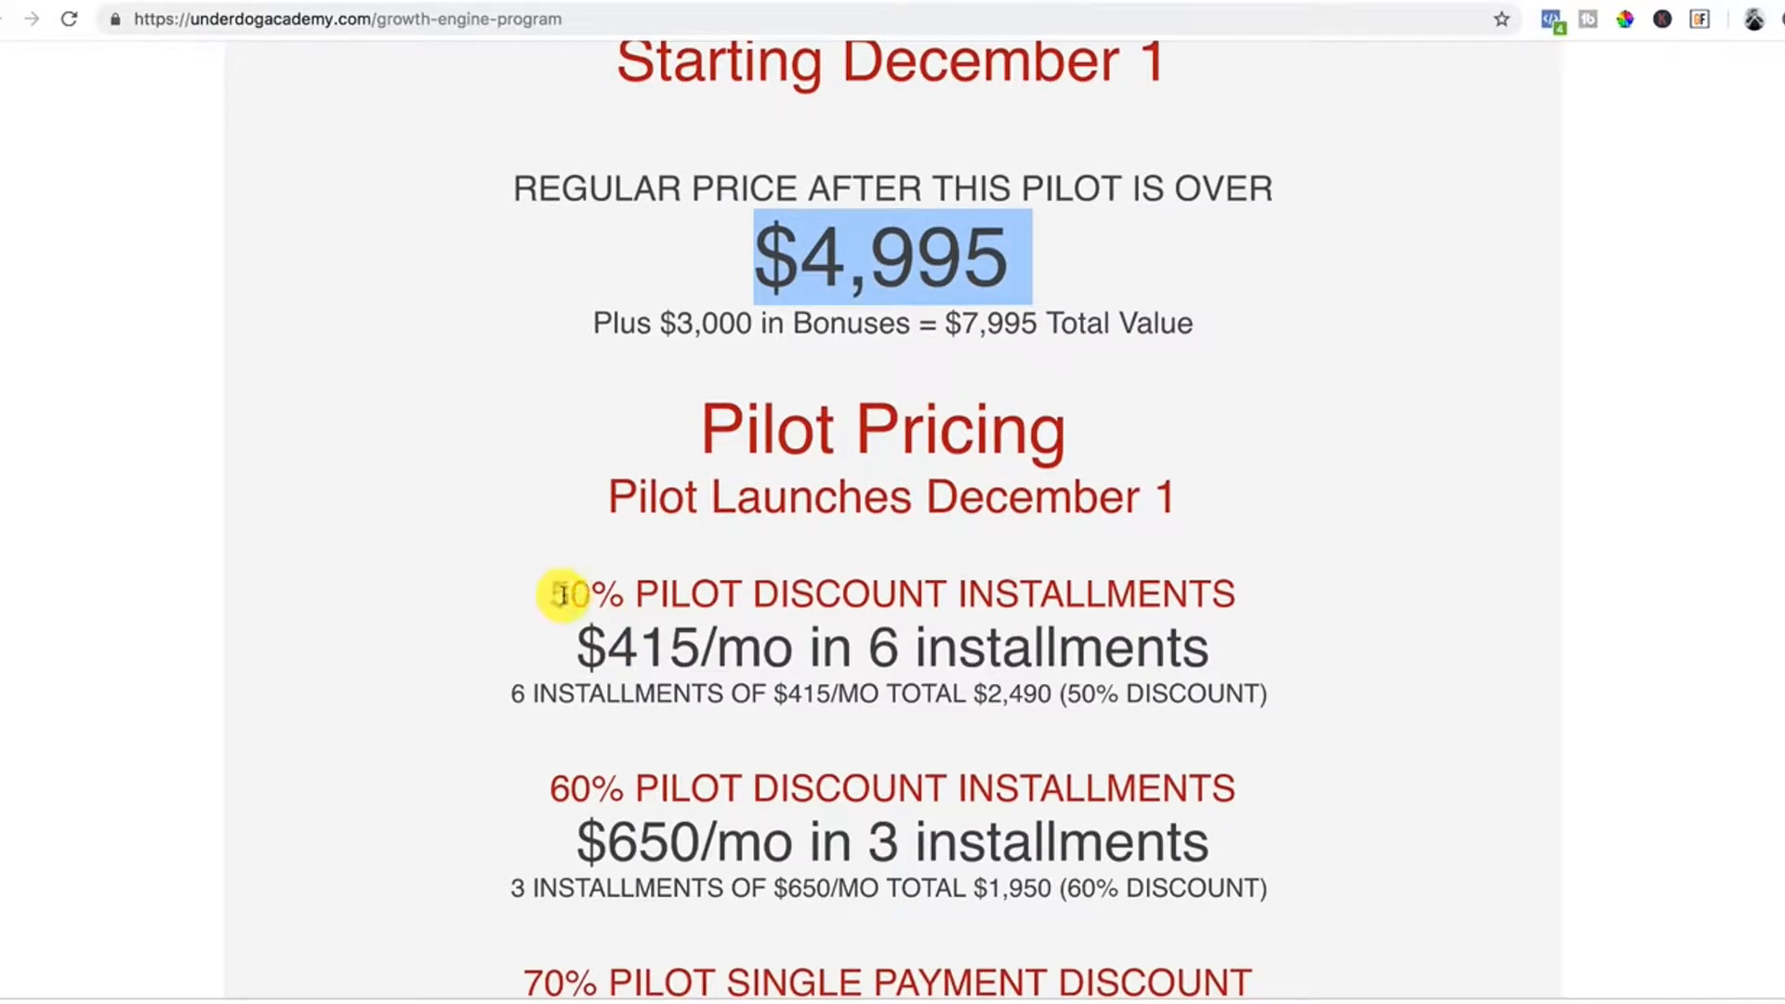
left_click_drag(588, 648, 1068, 650)
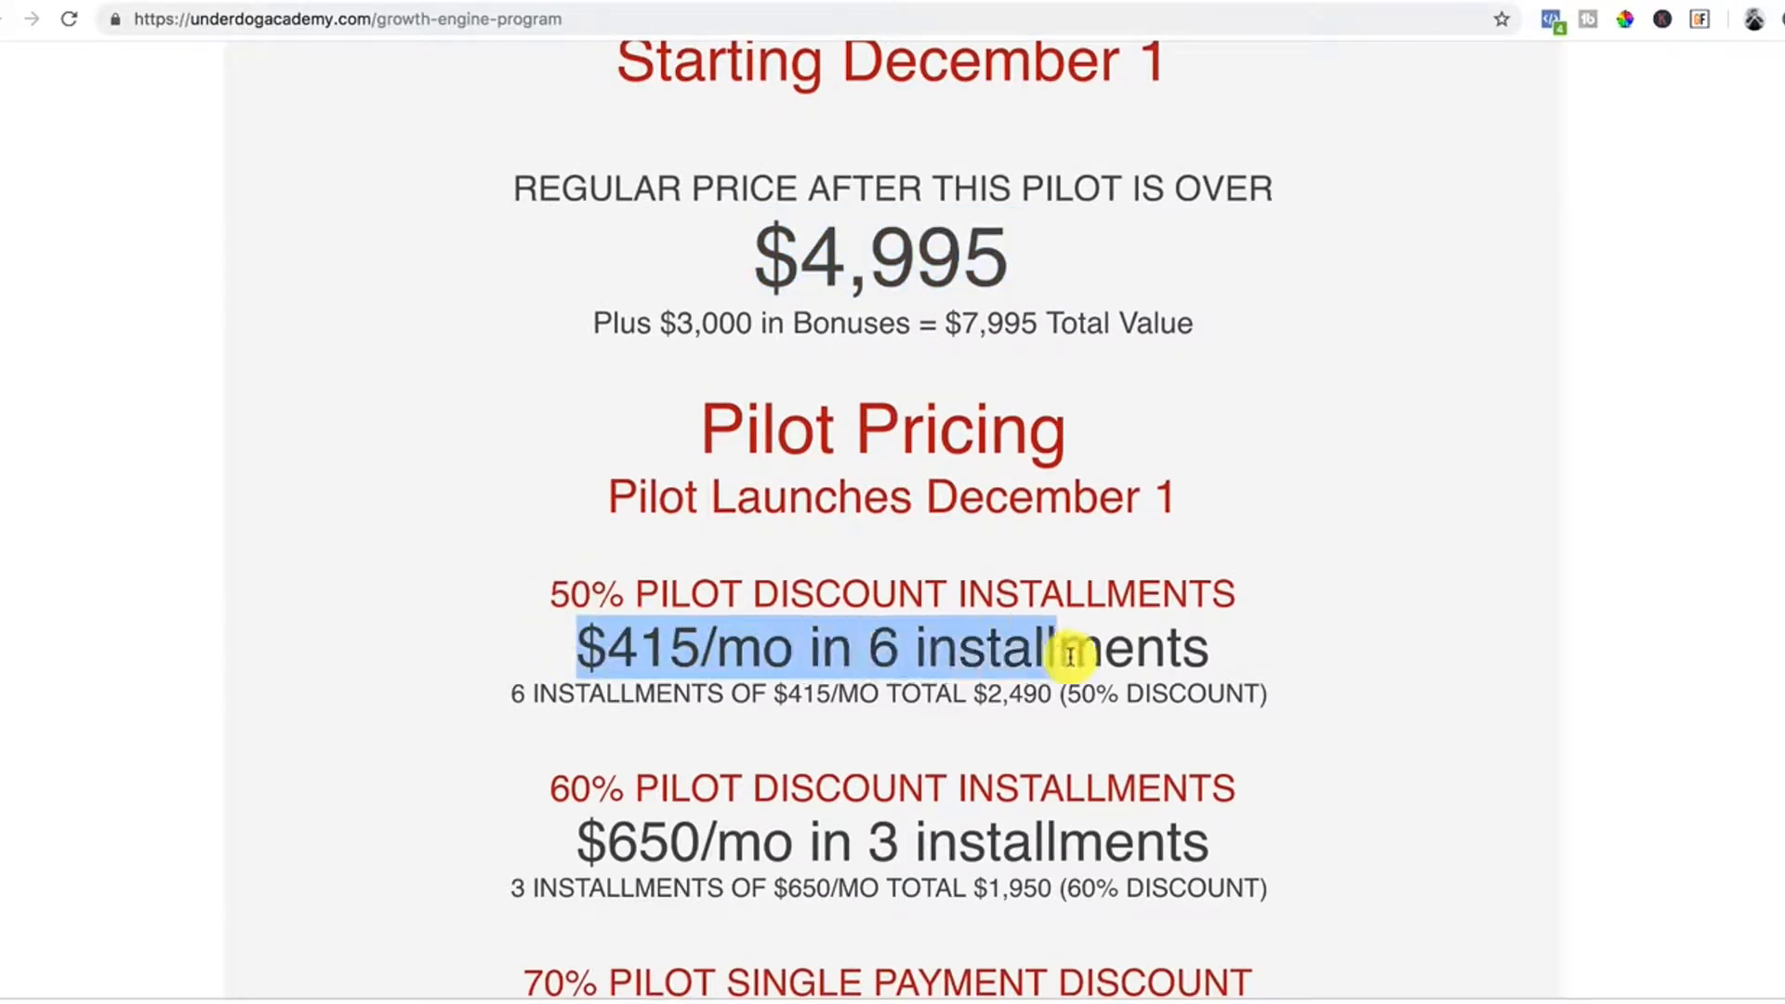
scroll(478, 797, "down", 6)
left_click_drag(613, 558, 1135, 535)
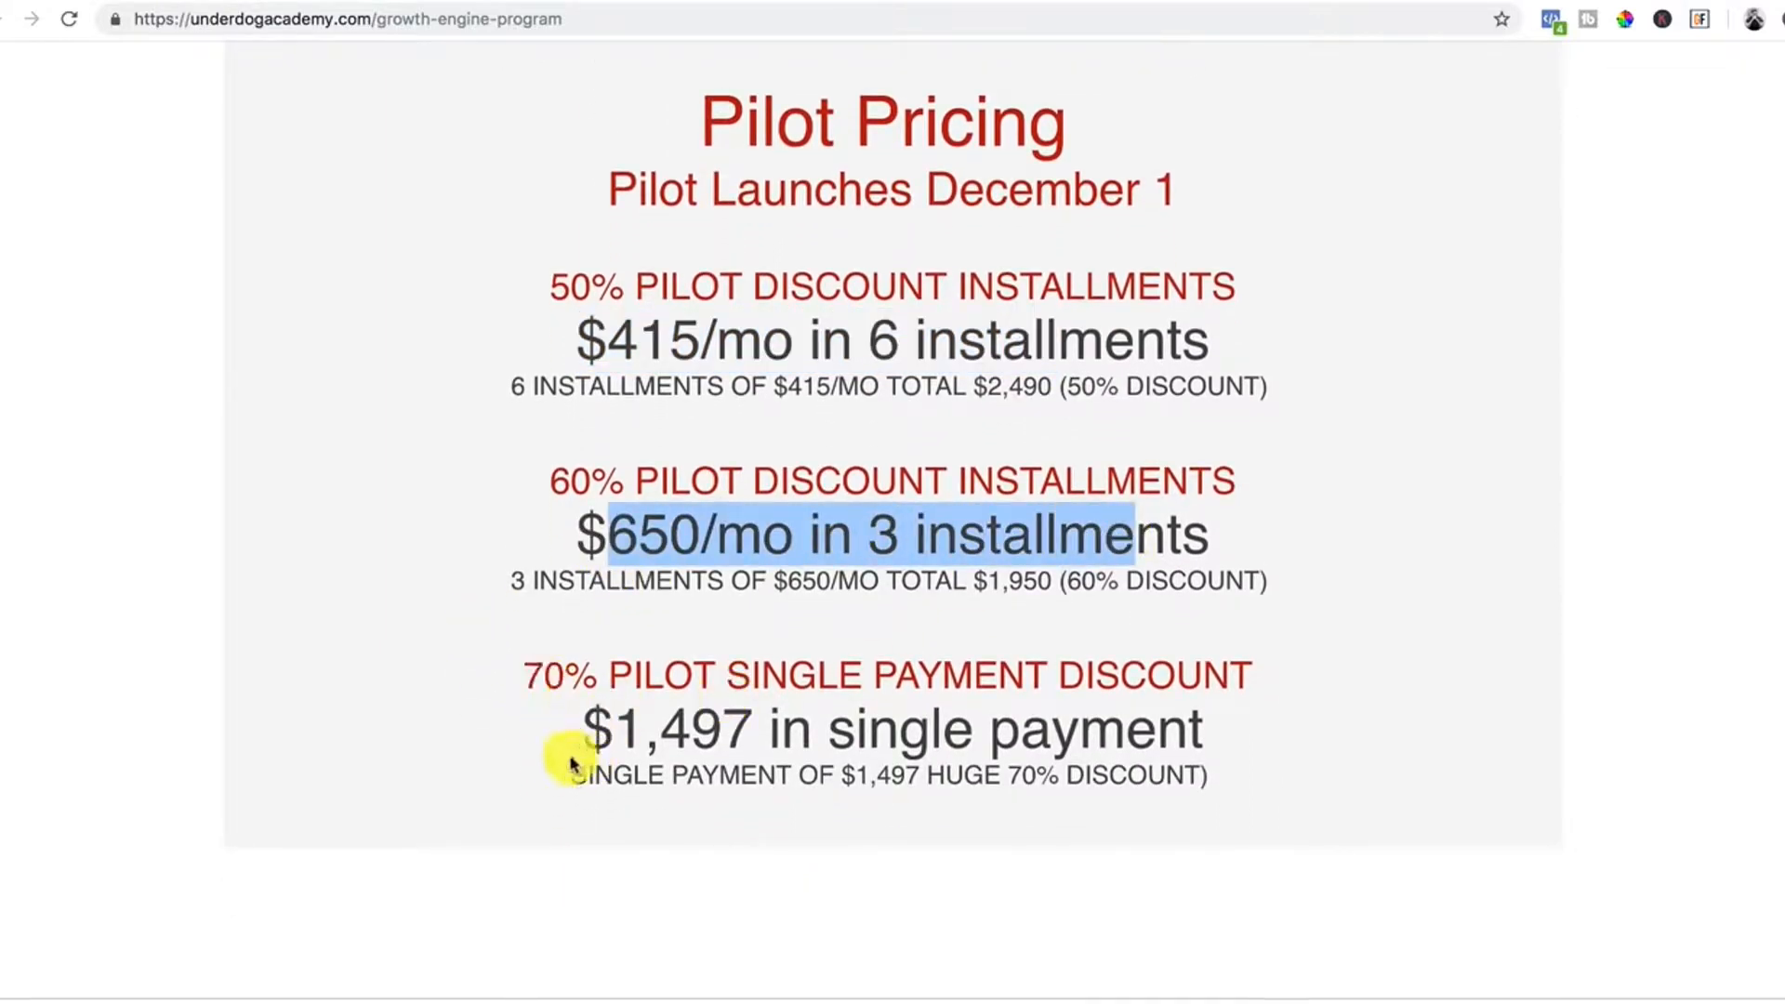
left_click_drag(586, 743, 1177, 728)
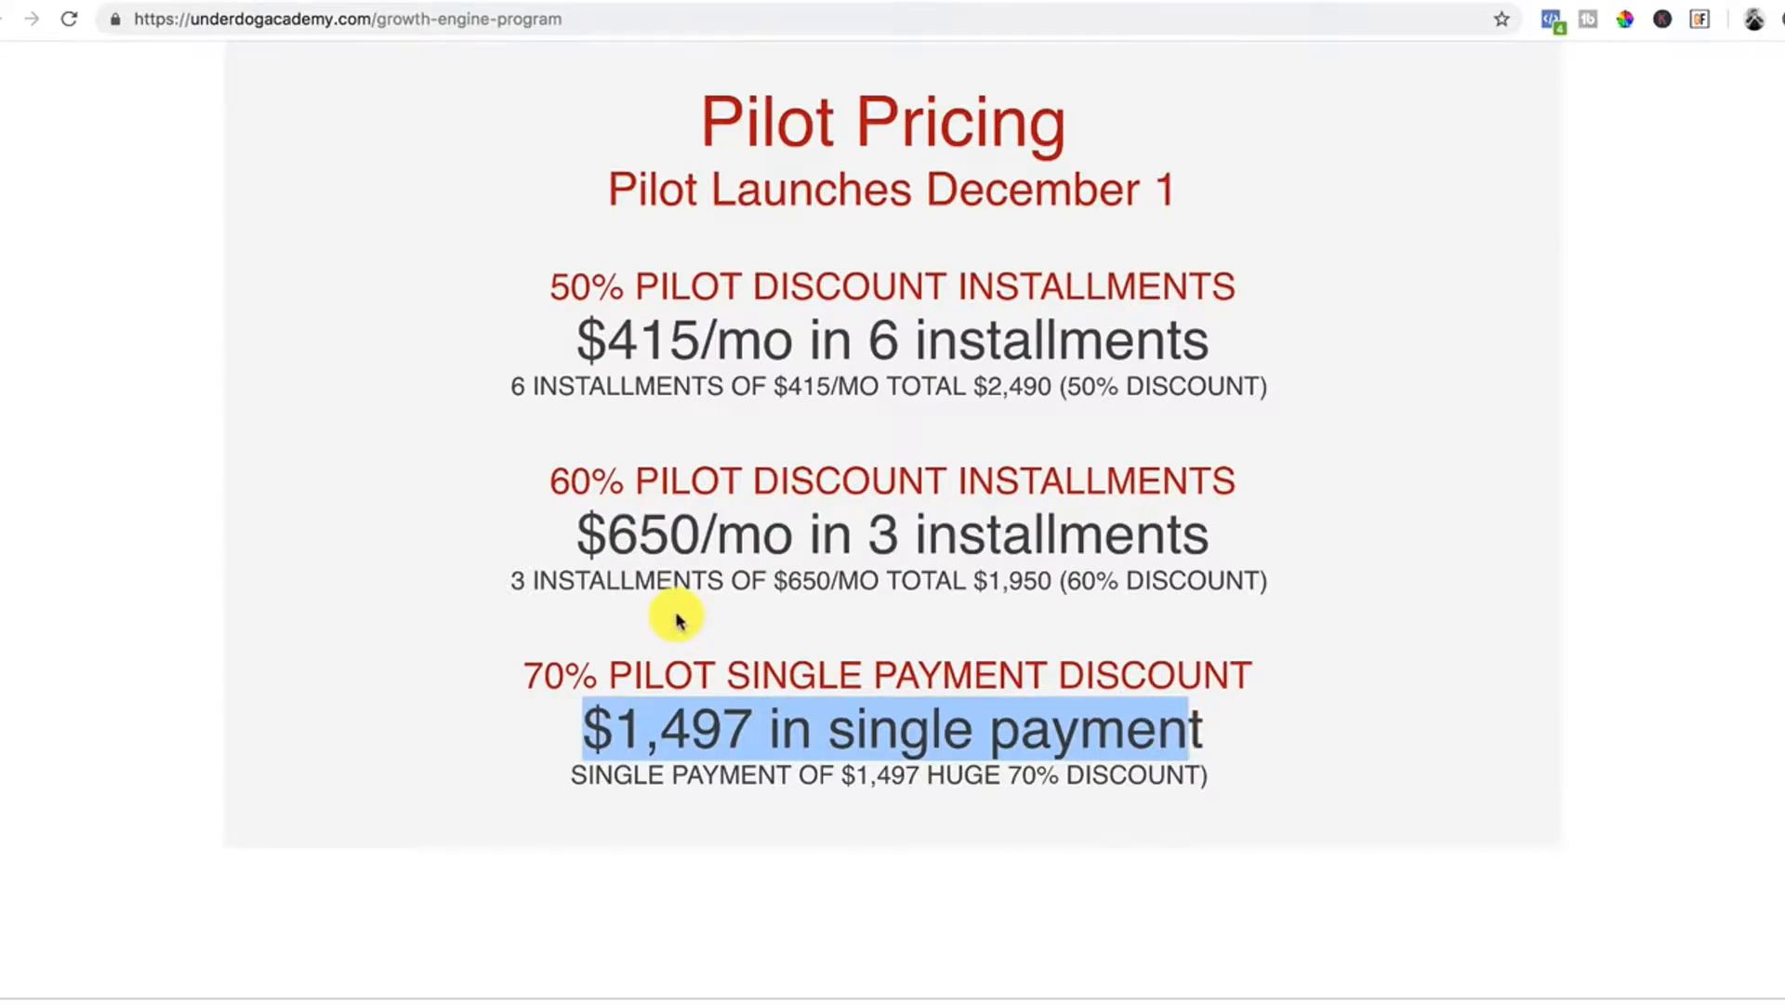
scroll(676, 621, "up", 2)
scroll(676, 621, "down", 6)
scroll(676, 621, "up", 6)
scroll(675, 613, "down", 3)
scroll(676, 614, "up", 2)
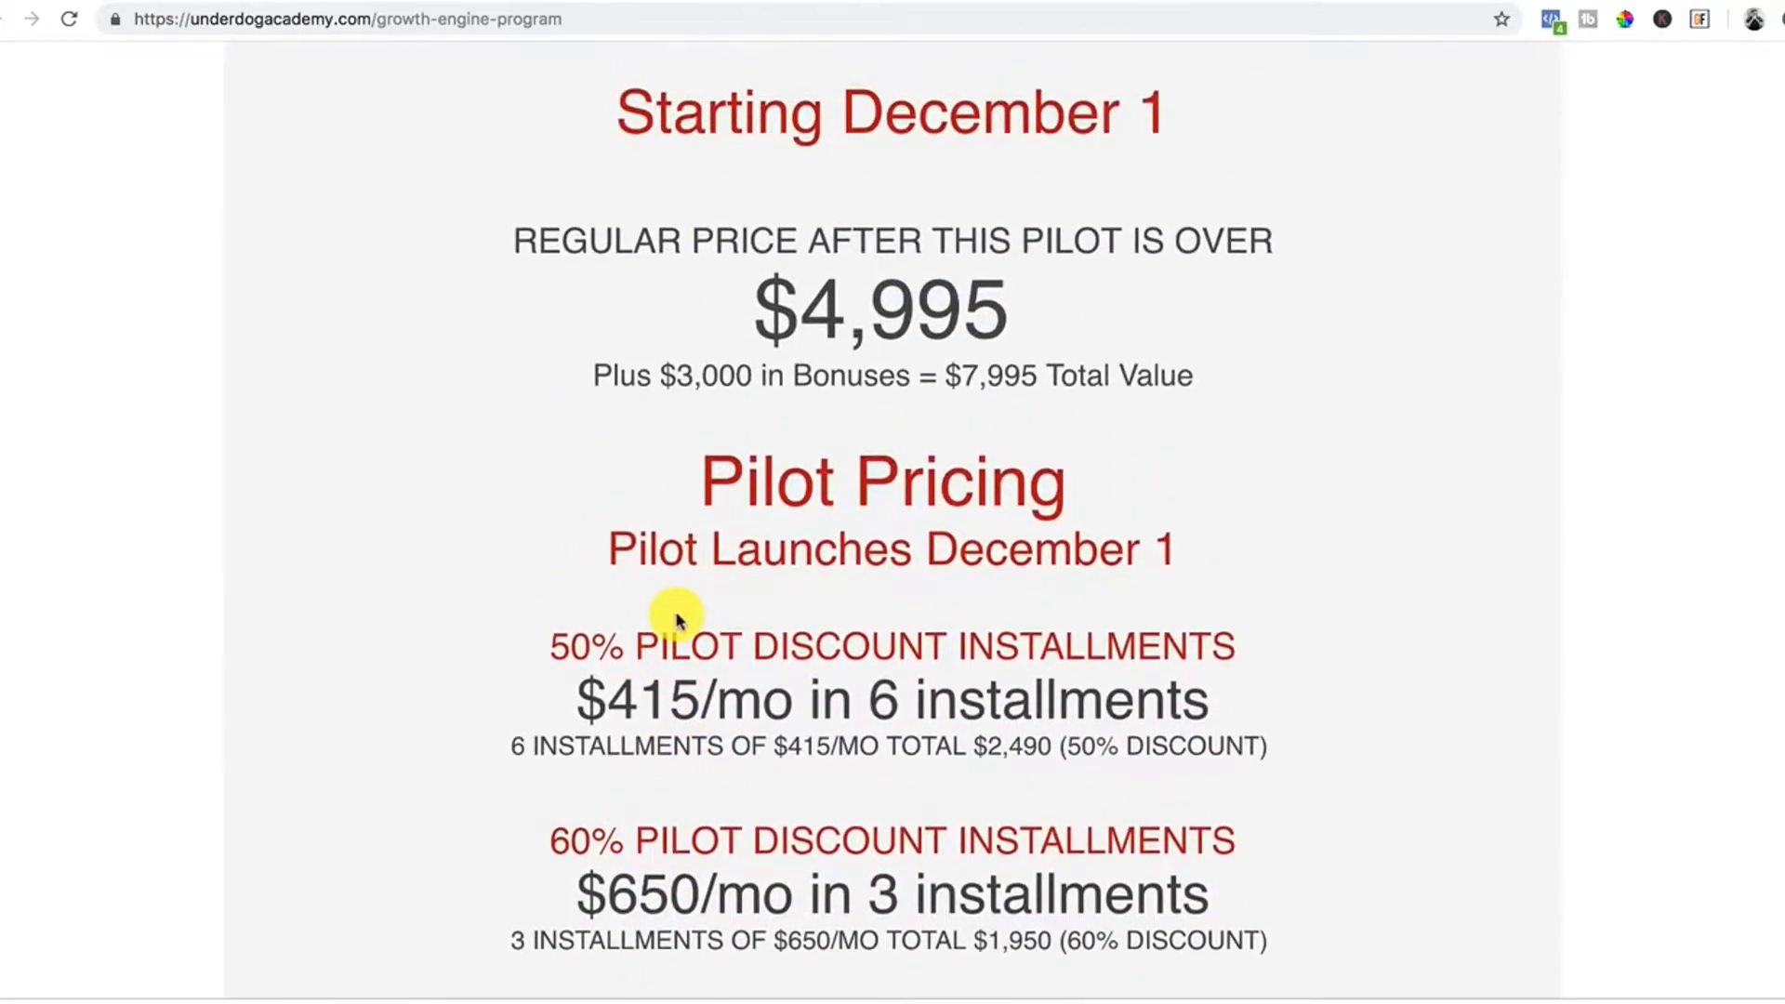
scroll(676, 621, "up", 15)
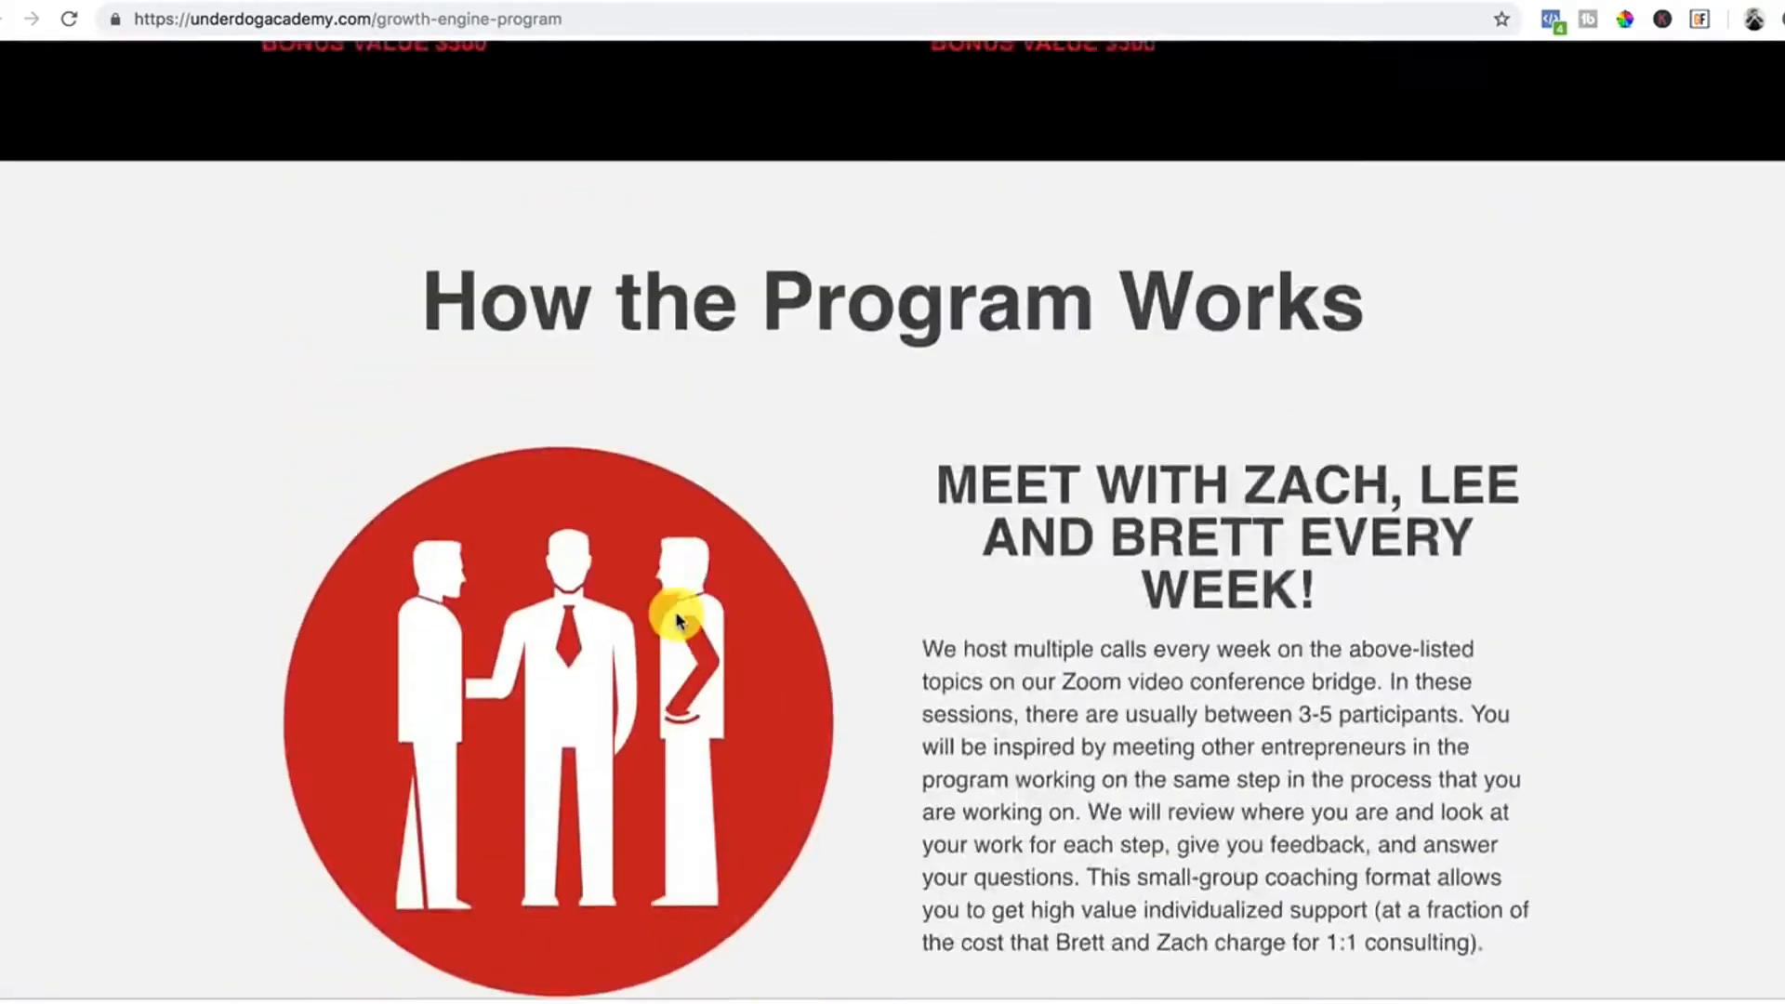
scroll(677, 618, "up", 8)
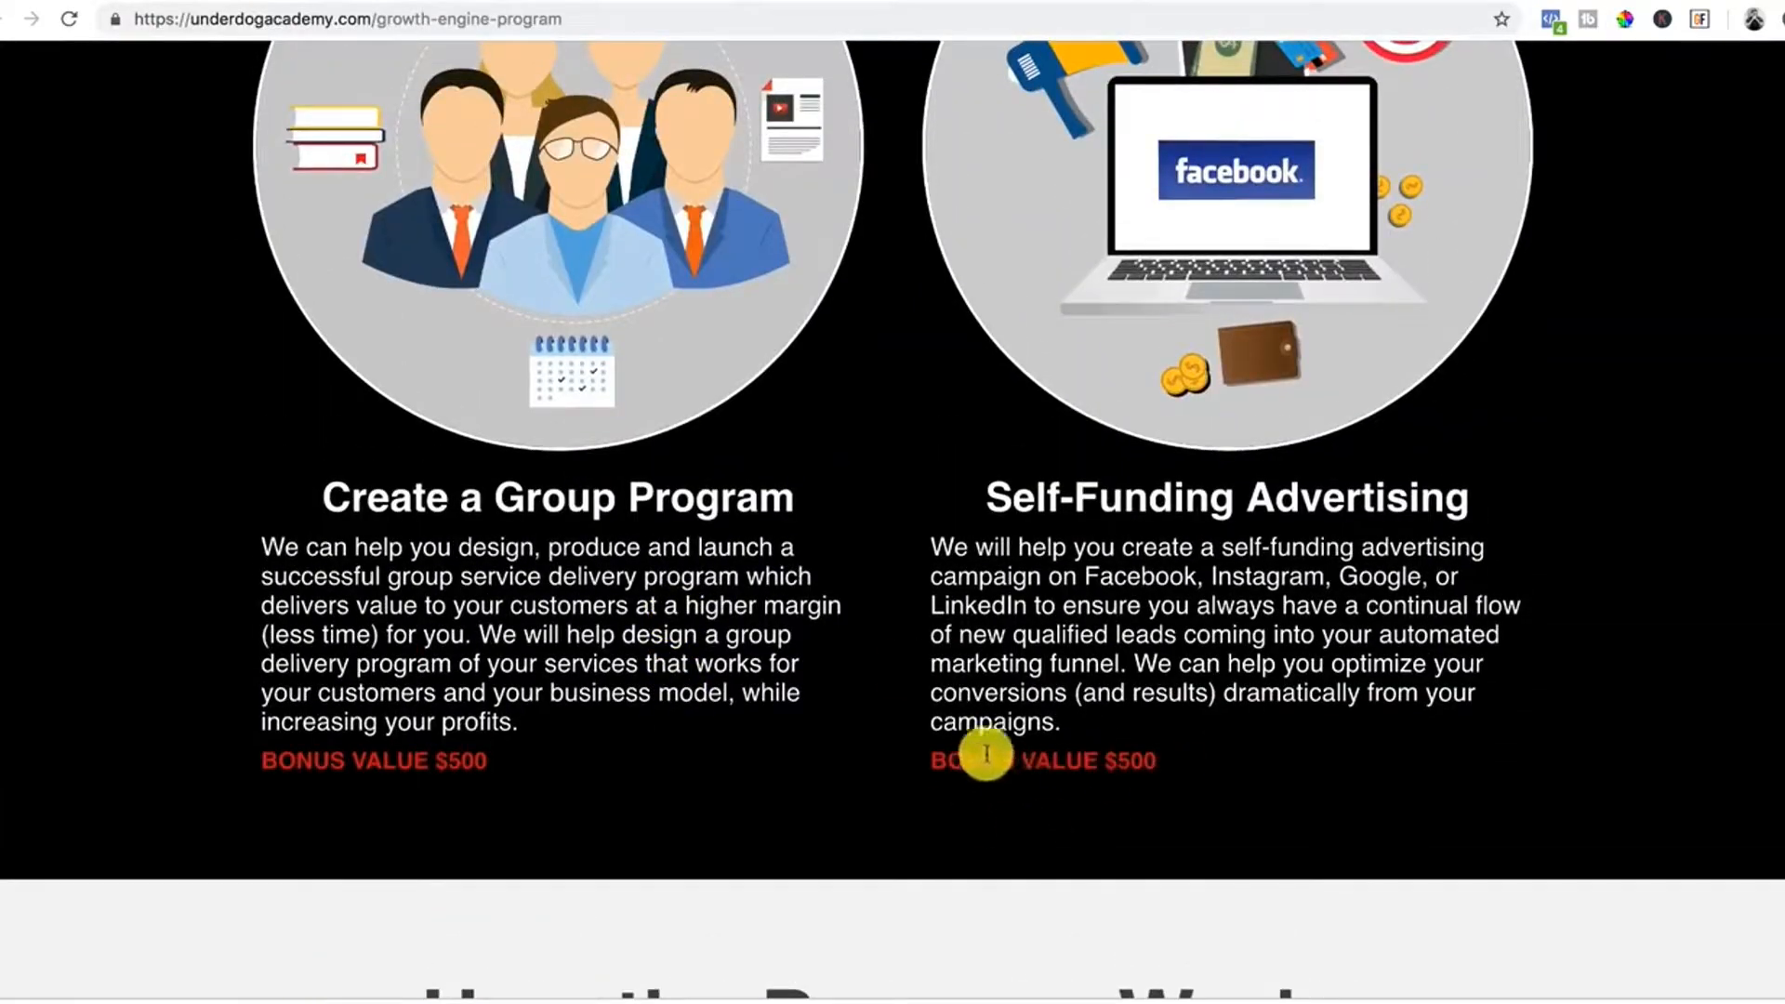
scroll(1124, 761, "down", 20)
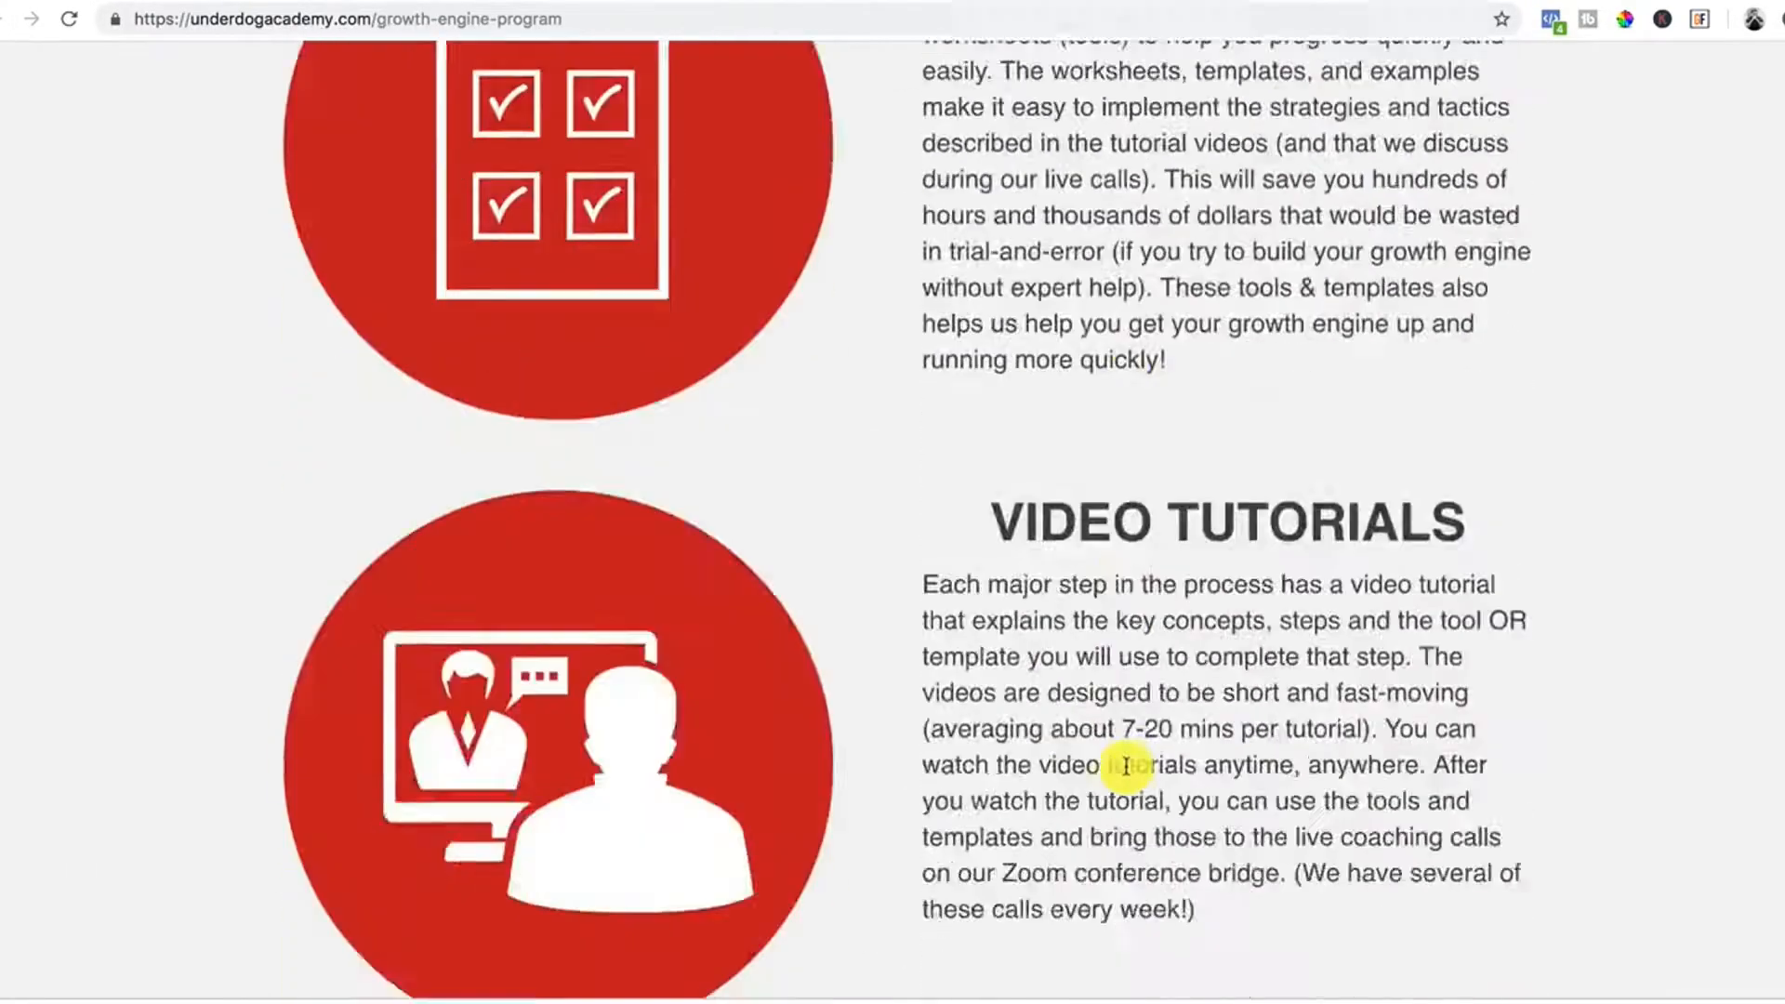
scroll(1125, 767, "down", 20)
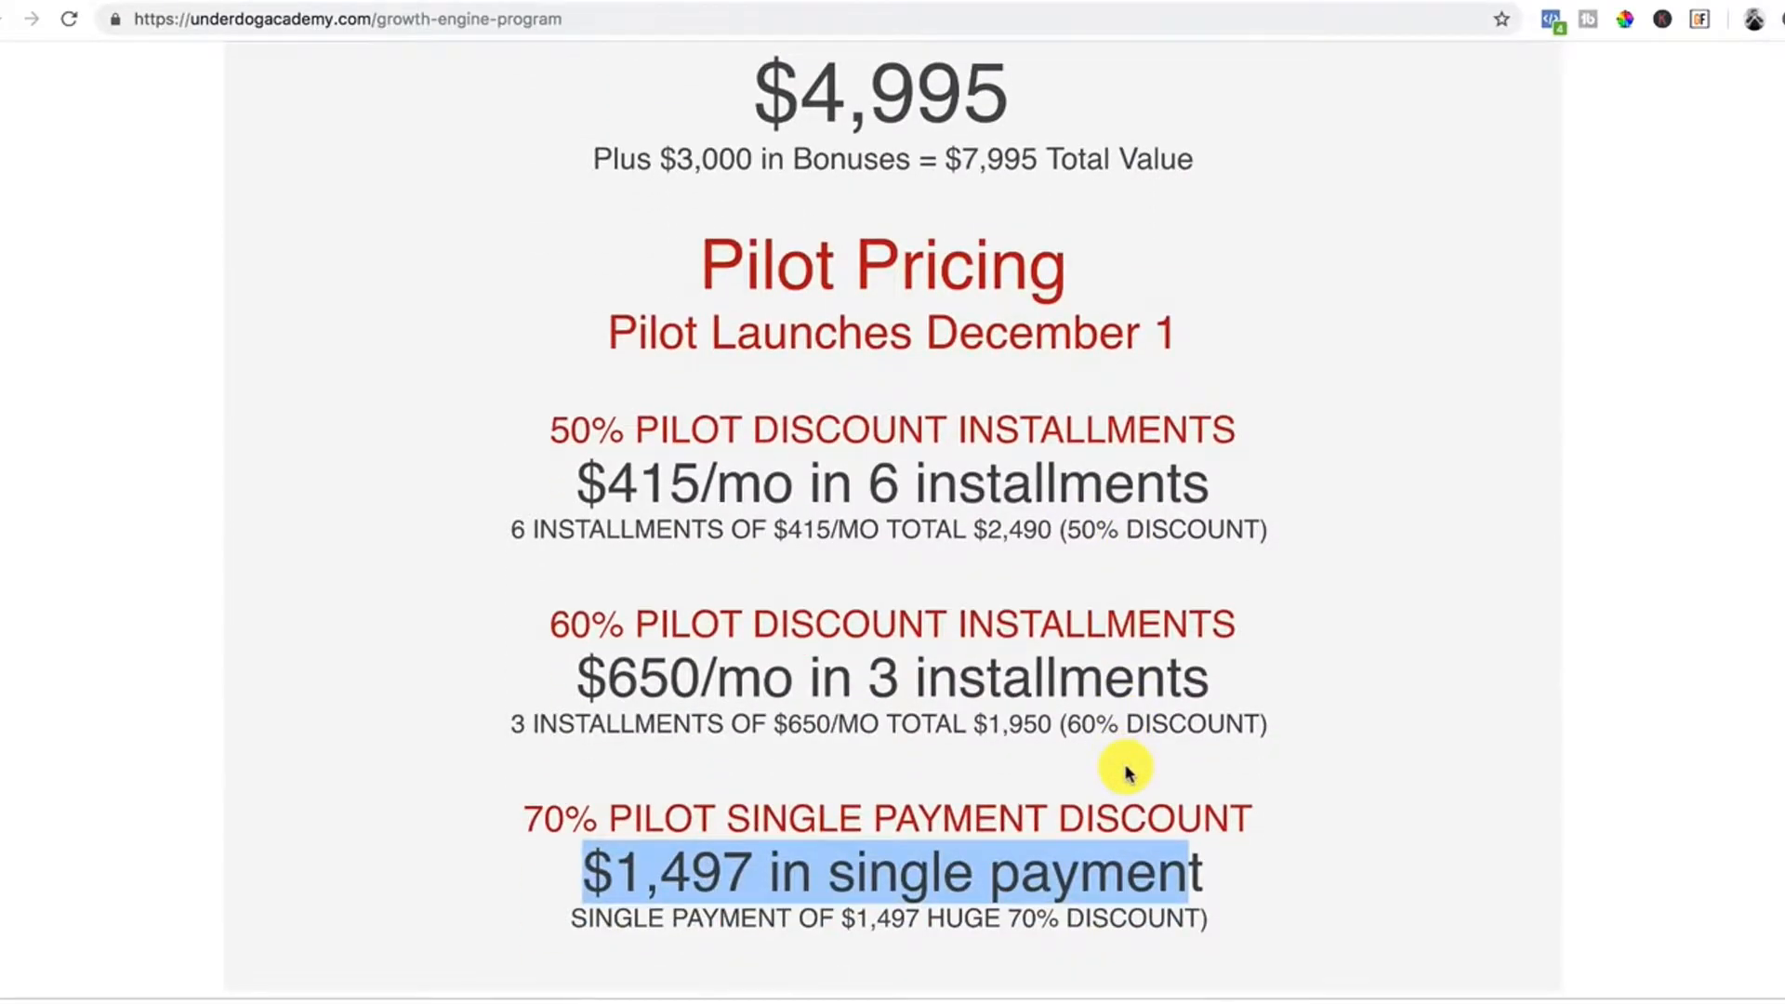
scroll(1125, 770, "down", 3)
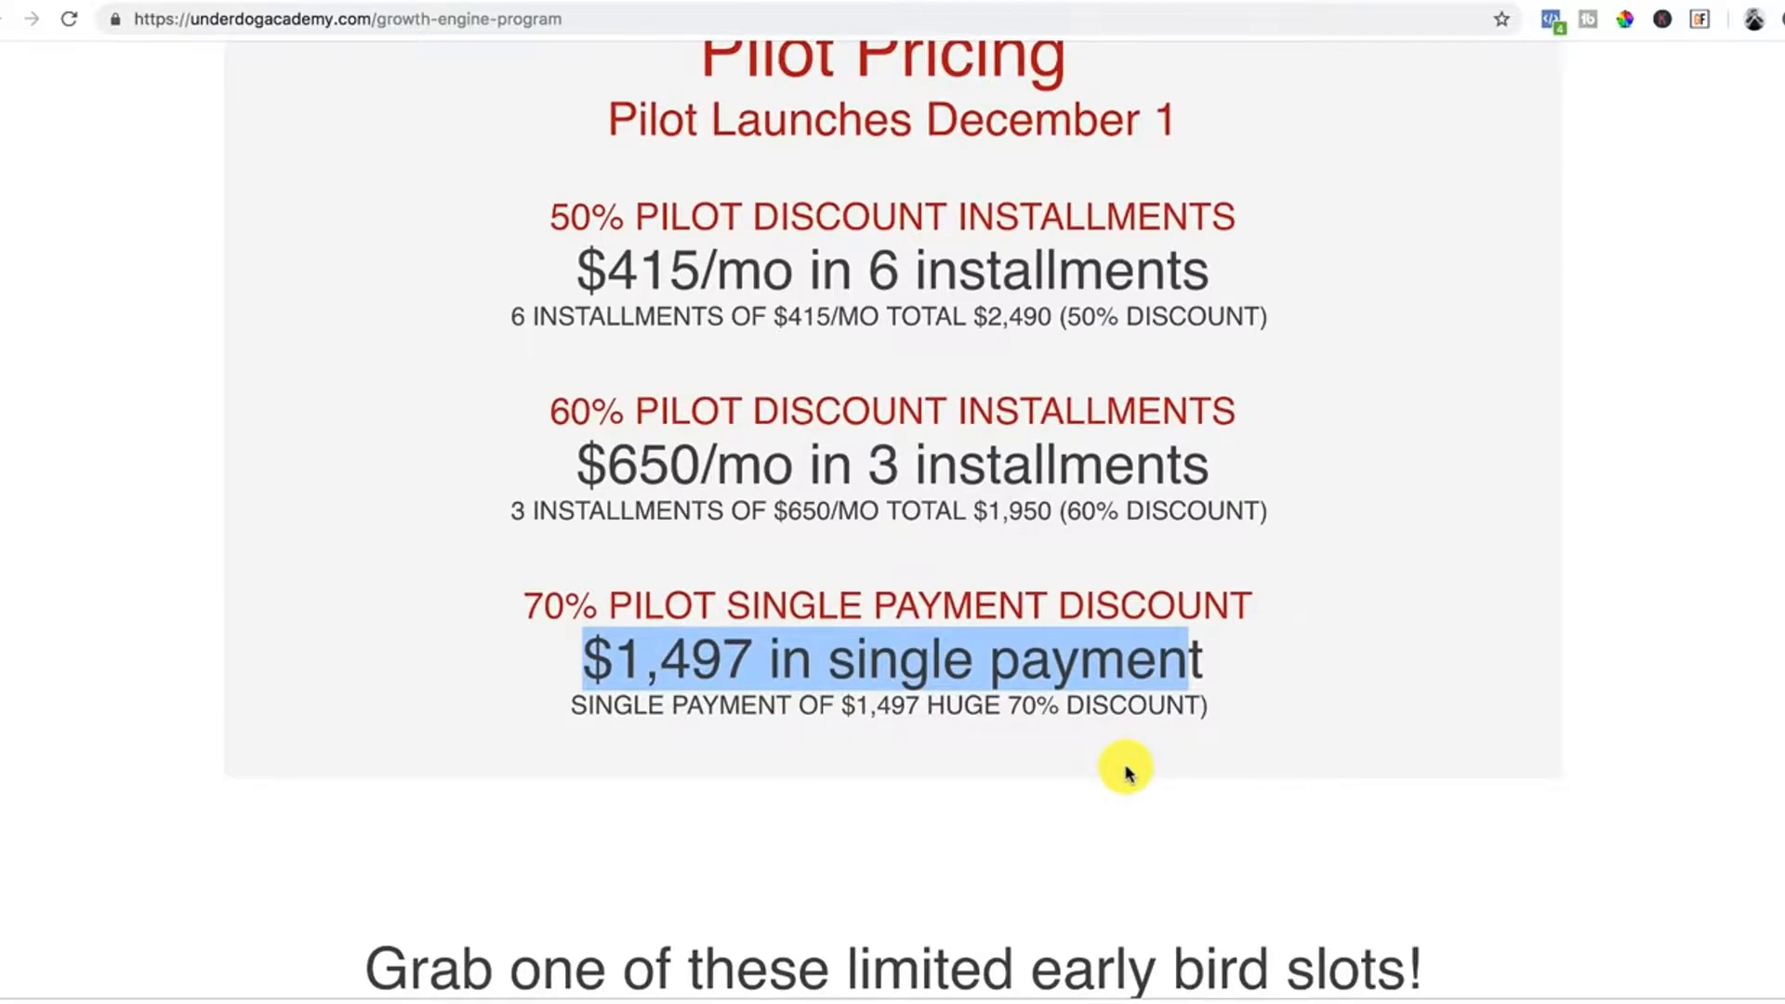
scroll(1127, 772, "down", 1)
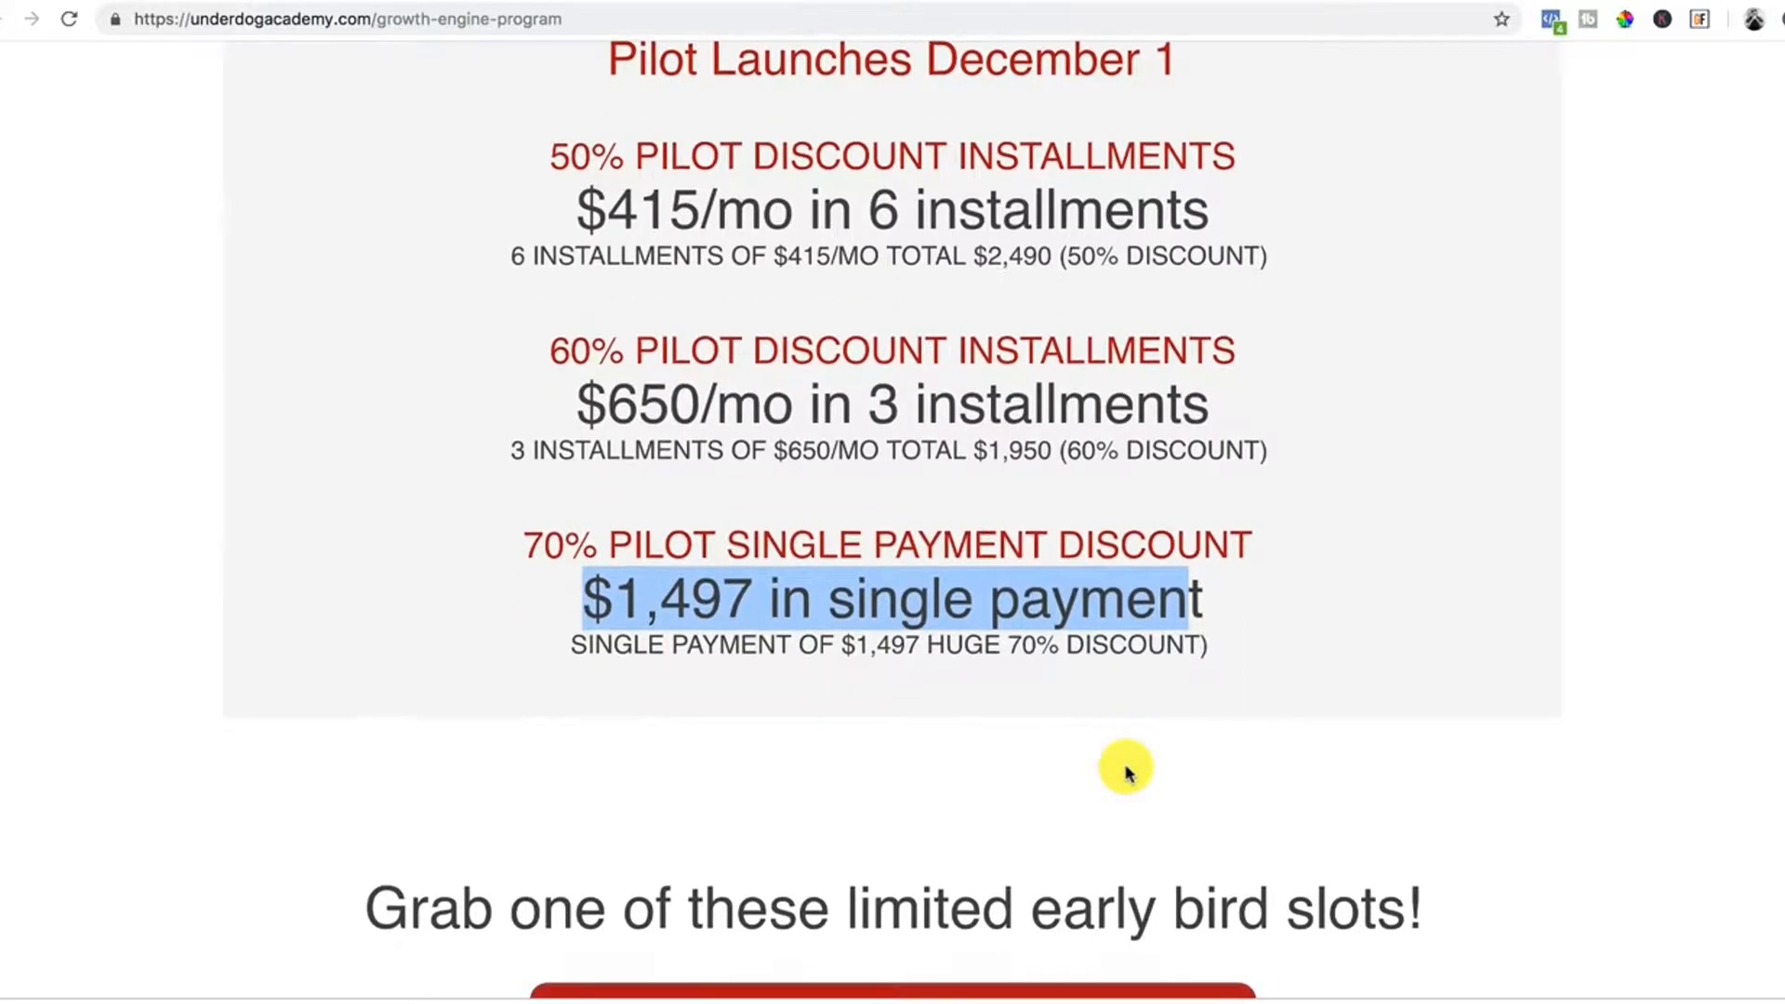
scroll(1127, 771, "down", 8)
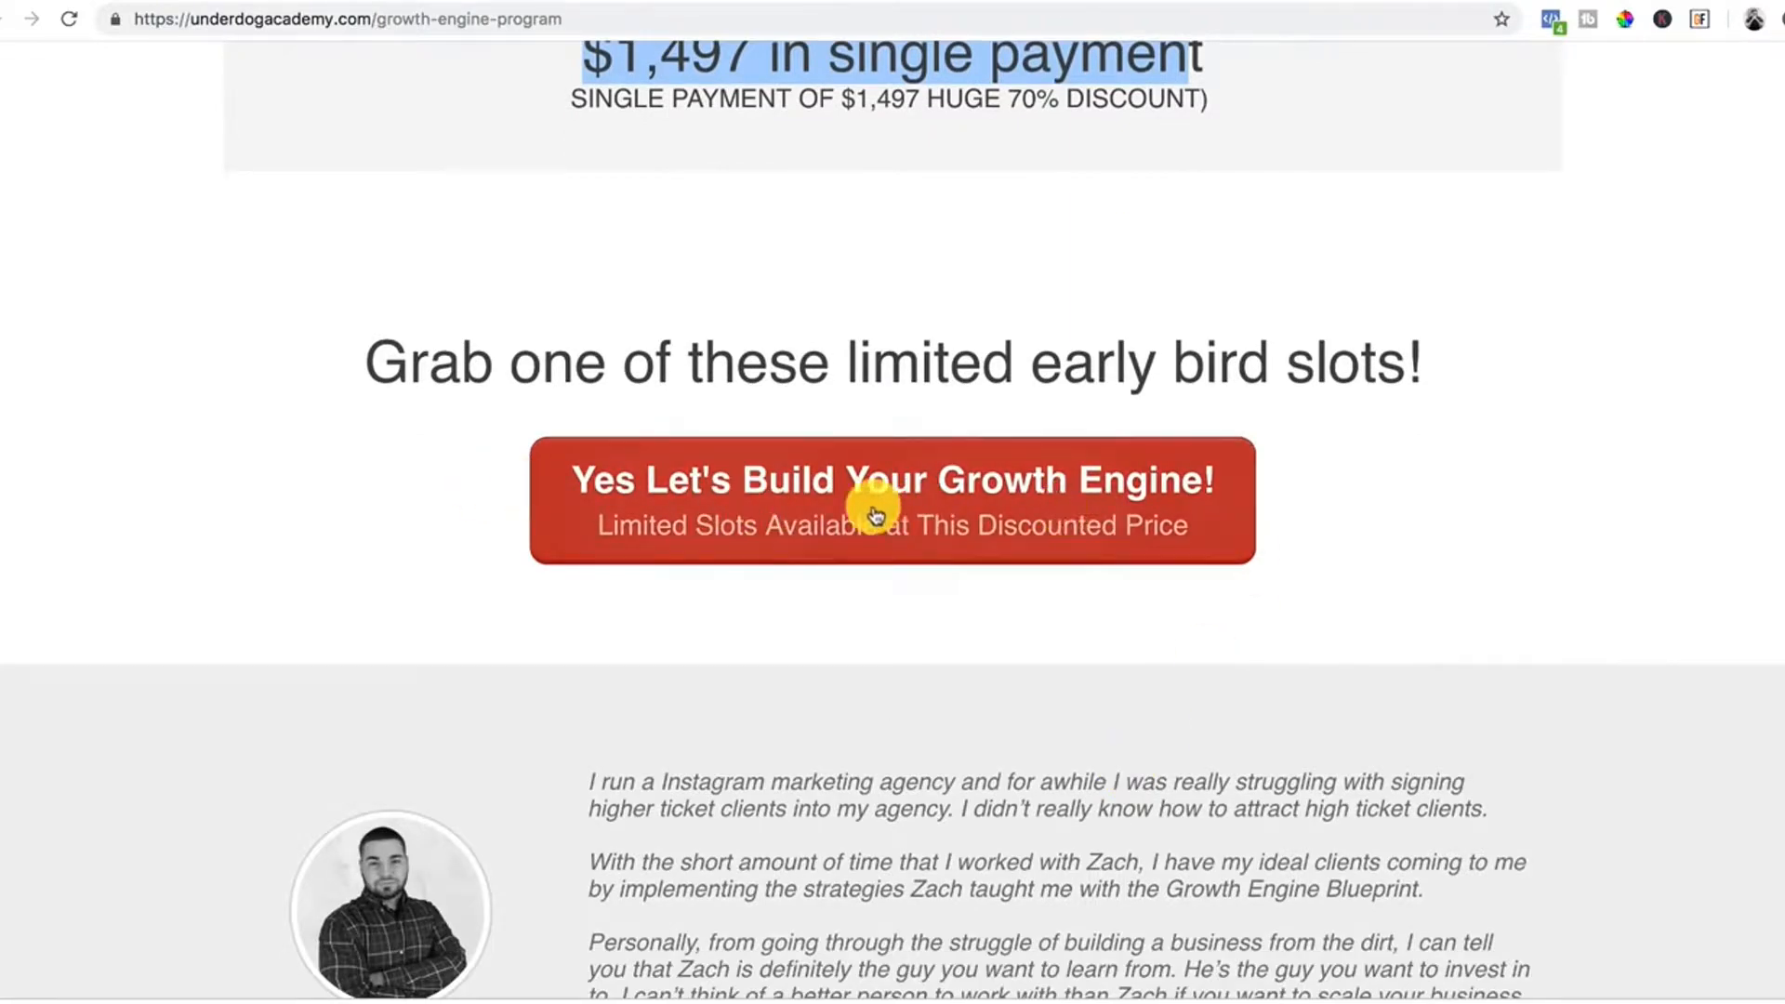
scroll(789, 538, "down", 8)
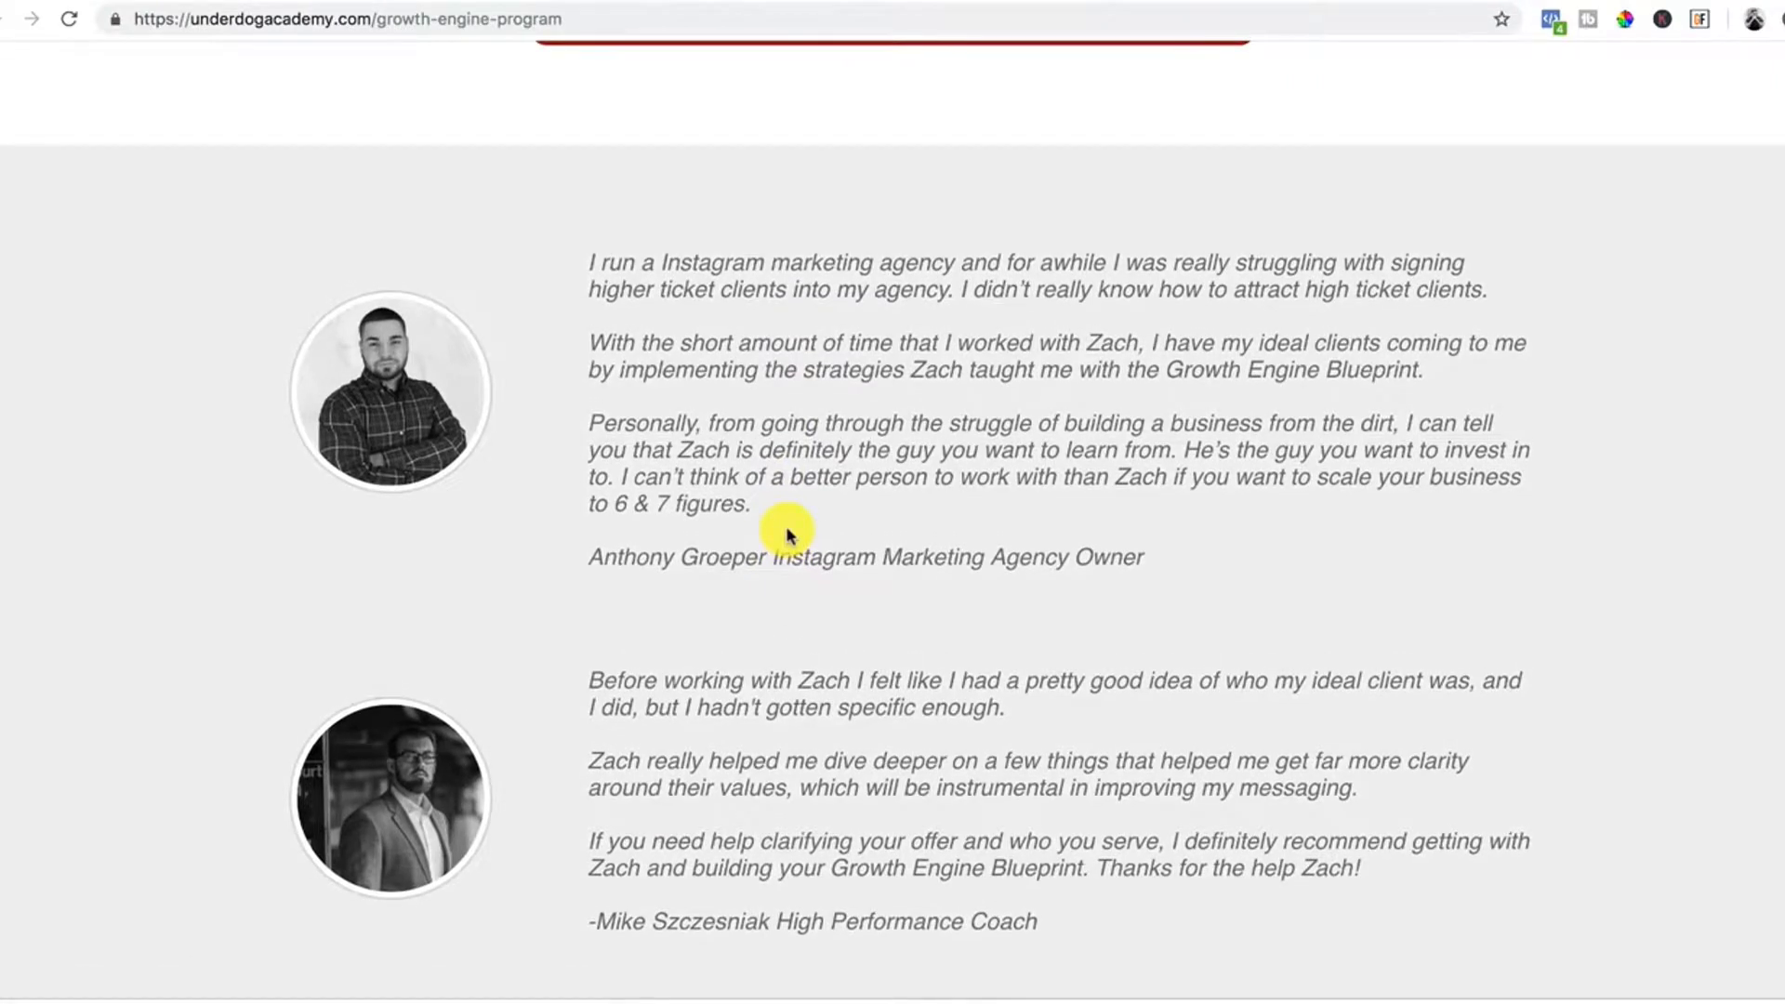
scroll(788, 538, "down", 1)
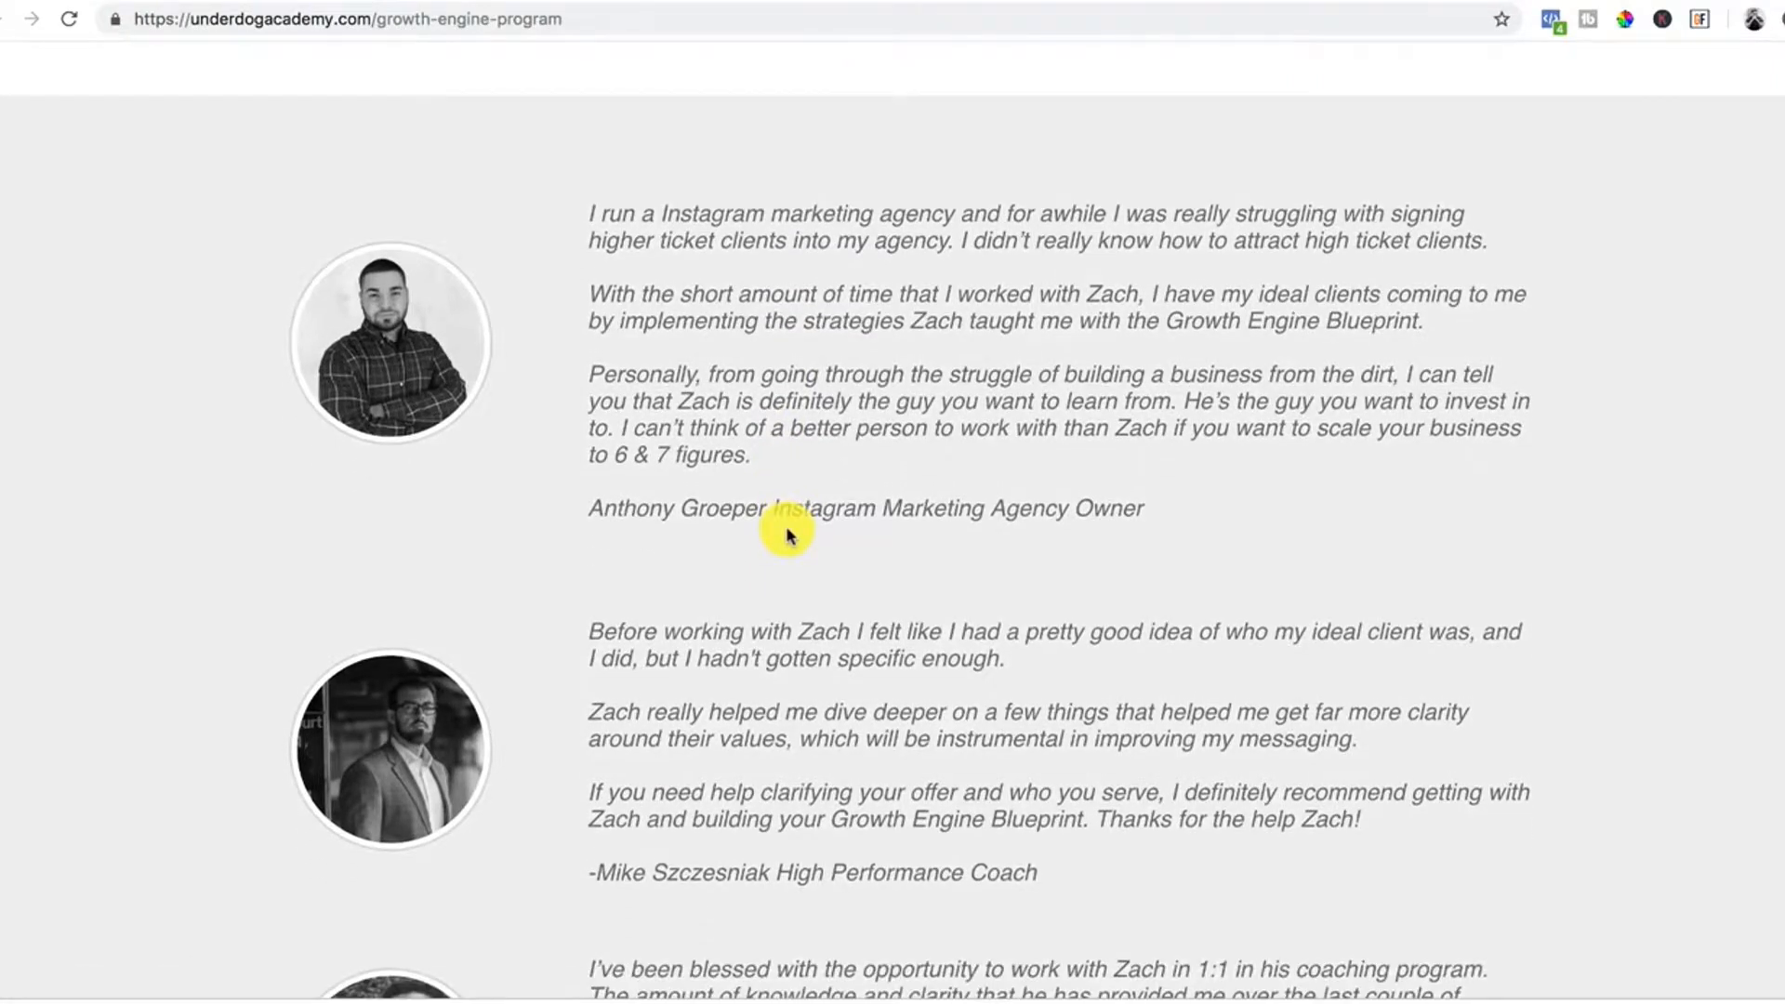
scroll(787, 535, "down", 20)
scroll(787, 535, "down", 20)
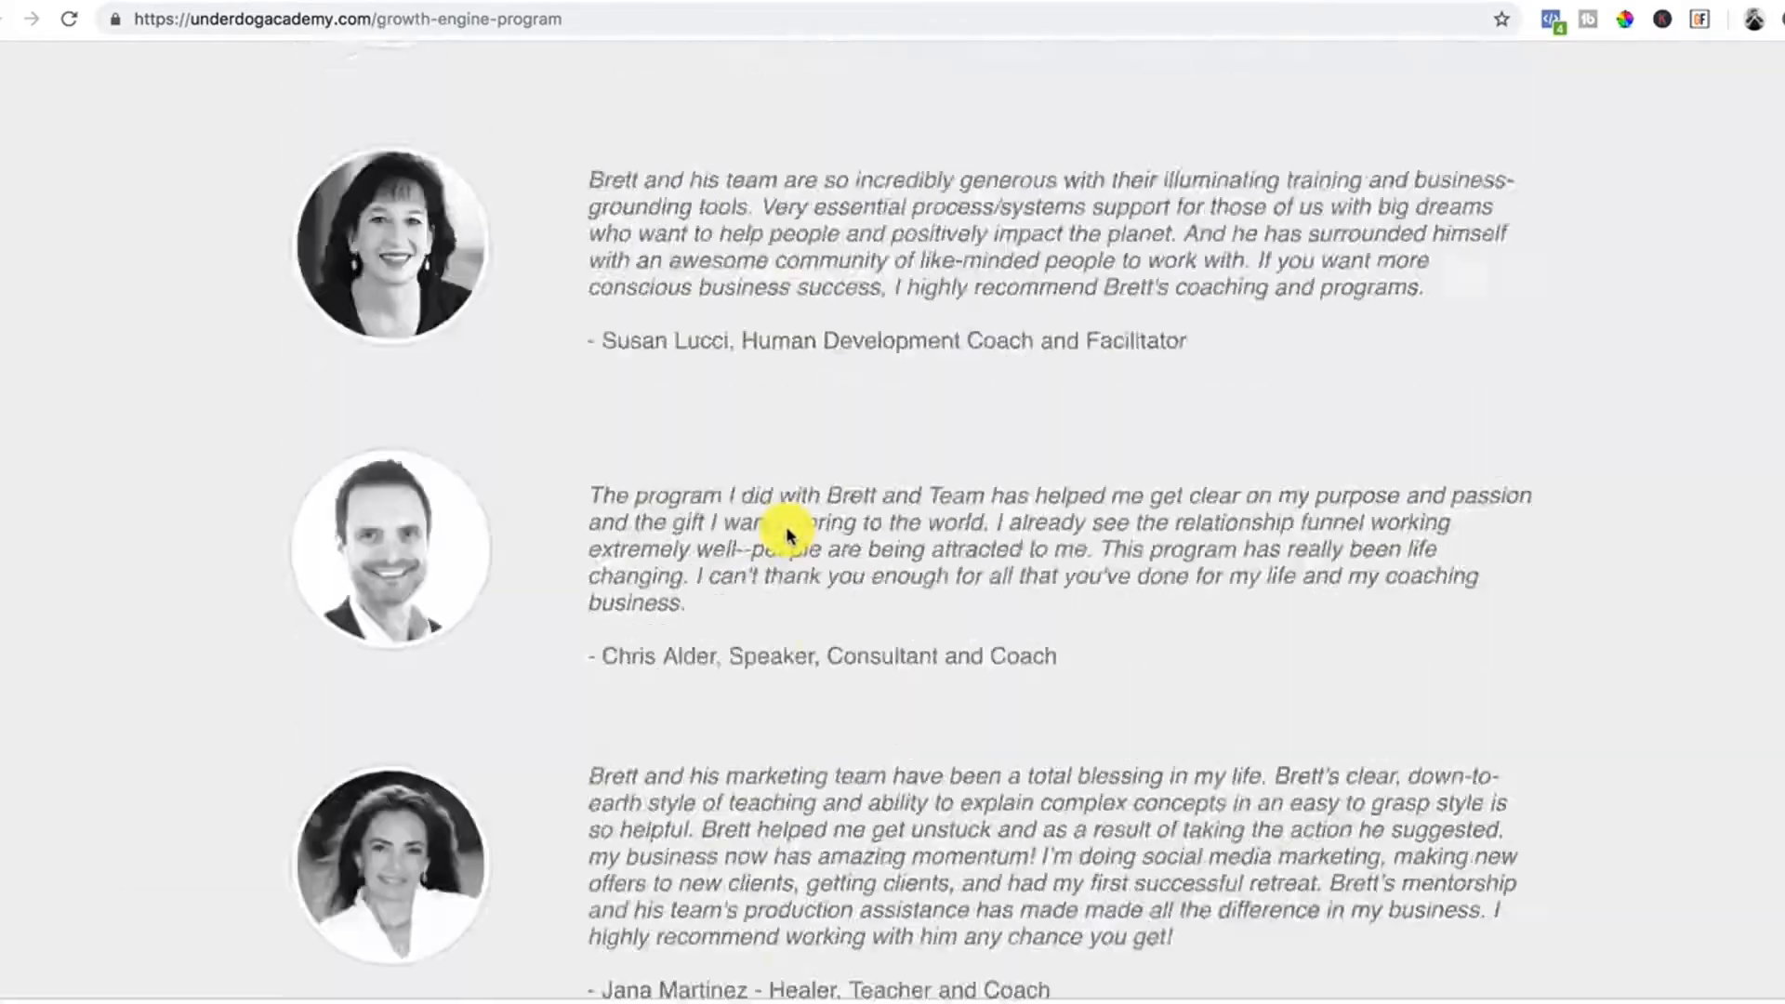
scroll(788, 537, "up", 20)
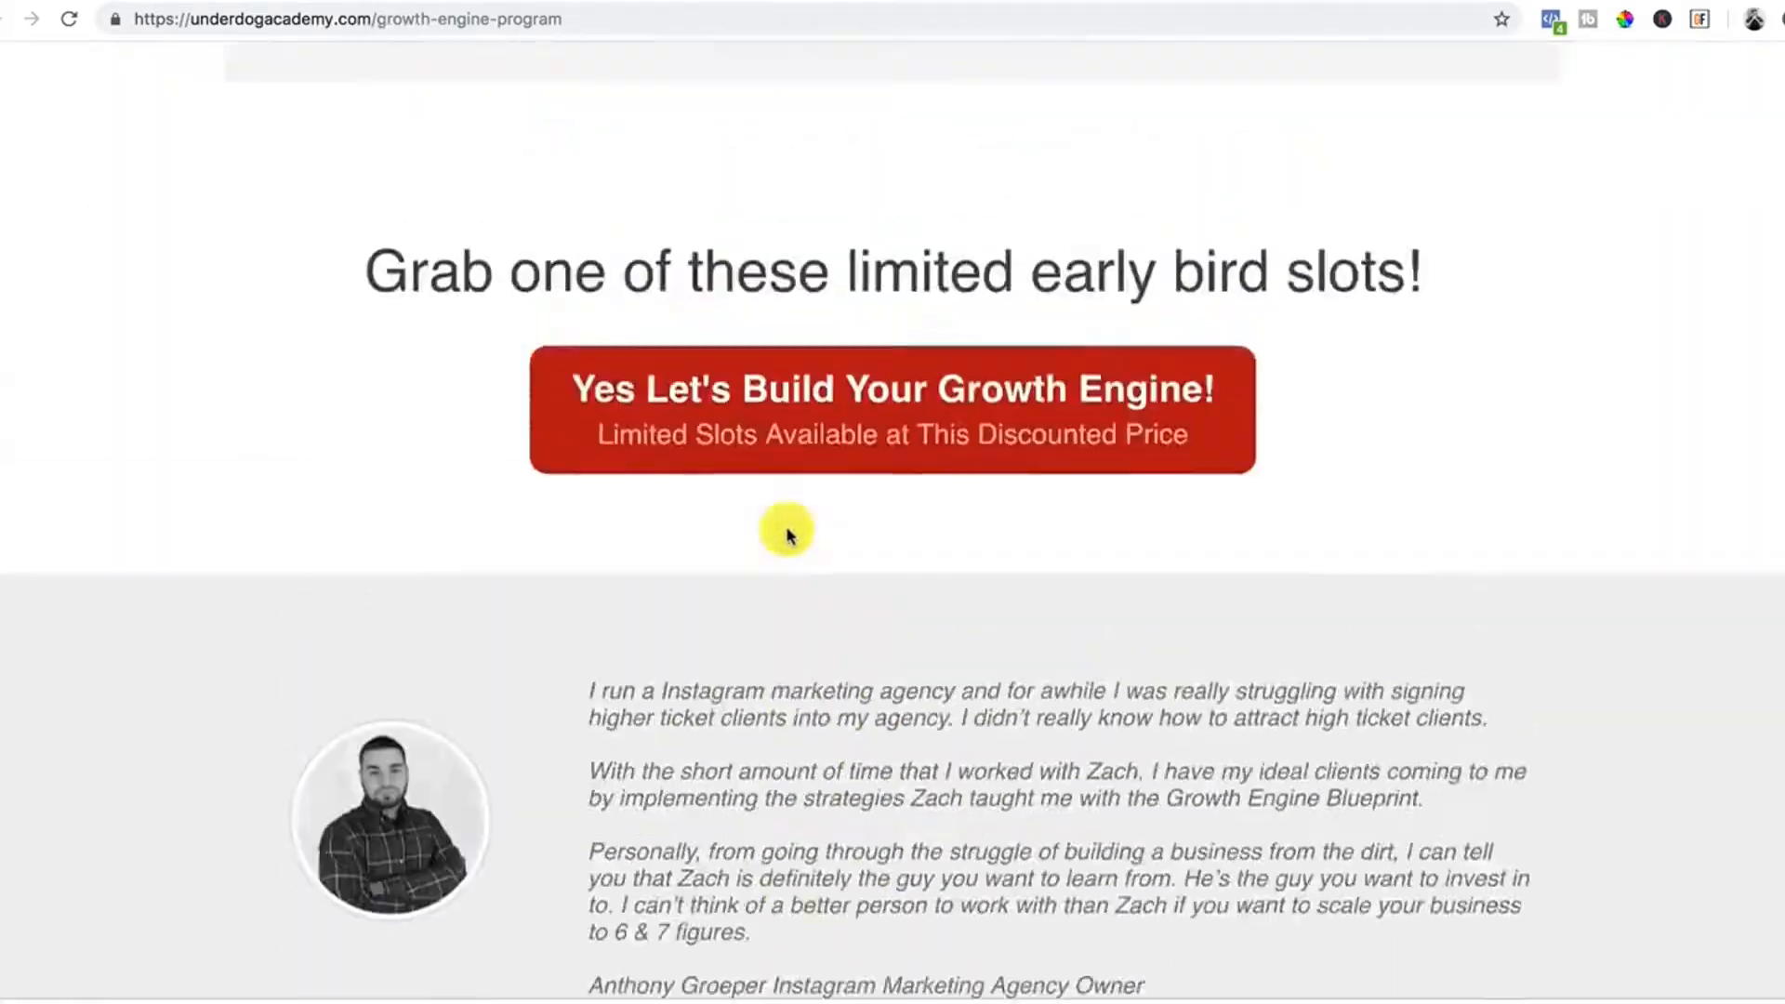
scroll(788, 538, "down", 20)
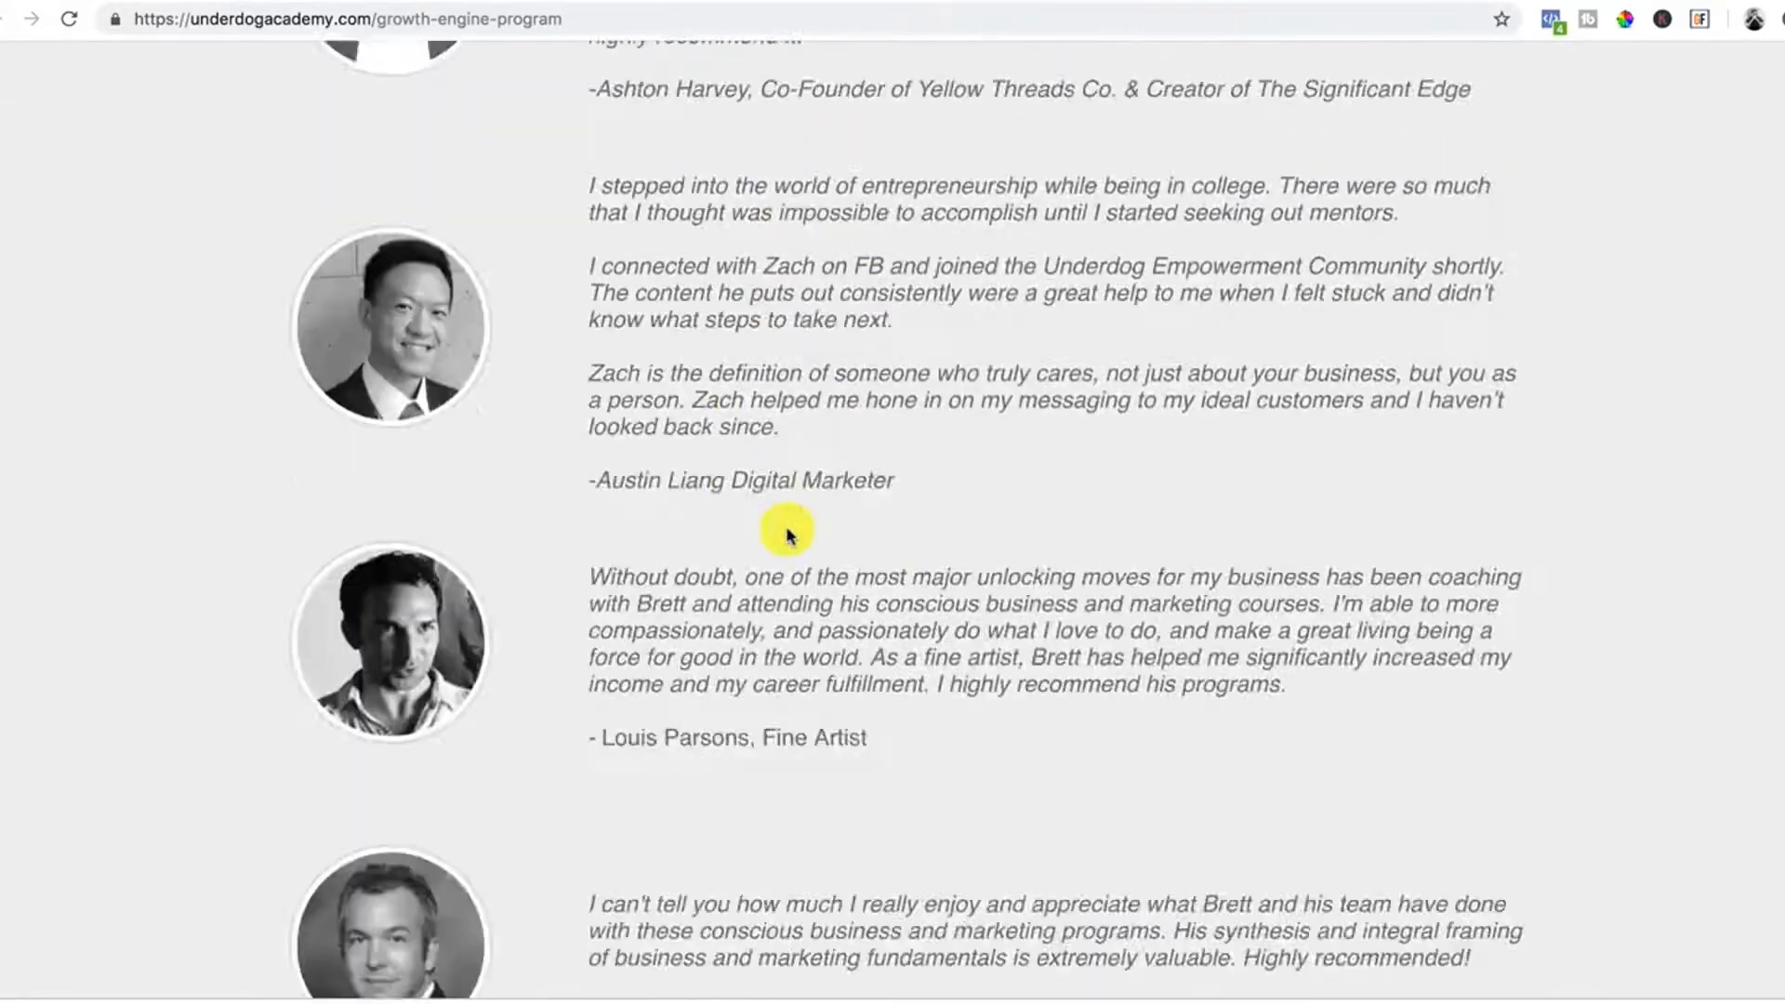
scroll(786, 534, "down", 8)
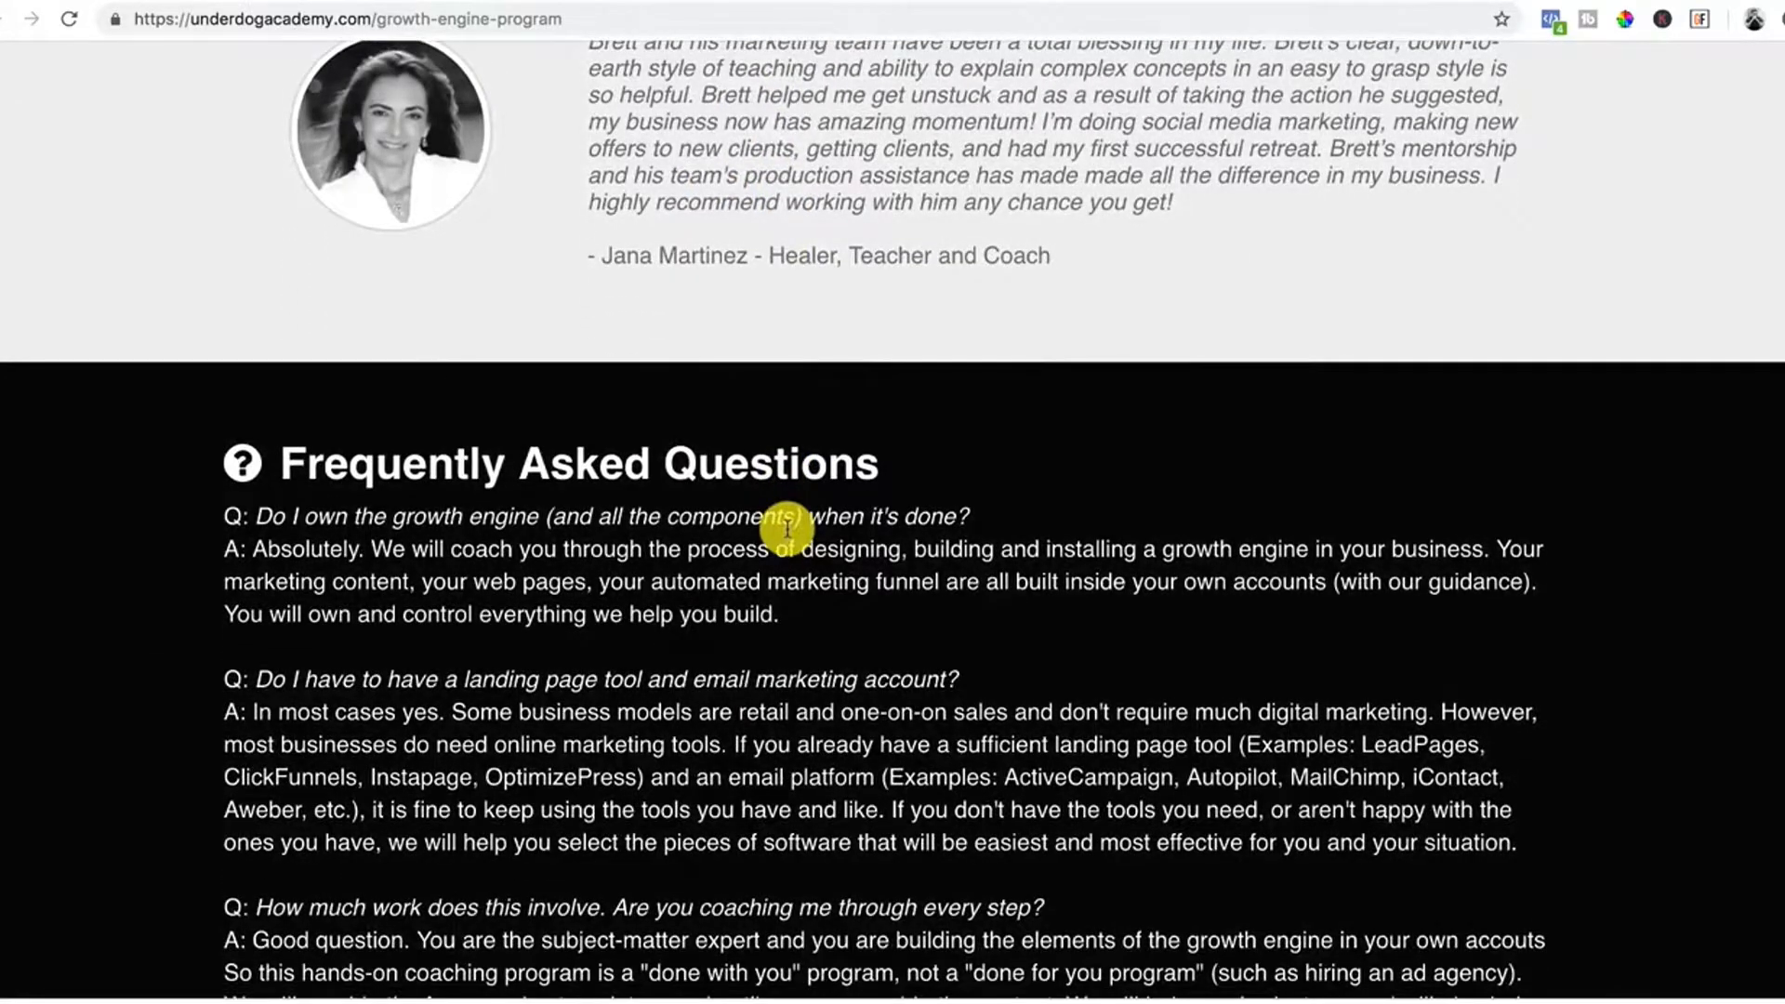
scroll(786, 529, "down", 3)
scroll(785, 521, "up", 3)
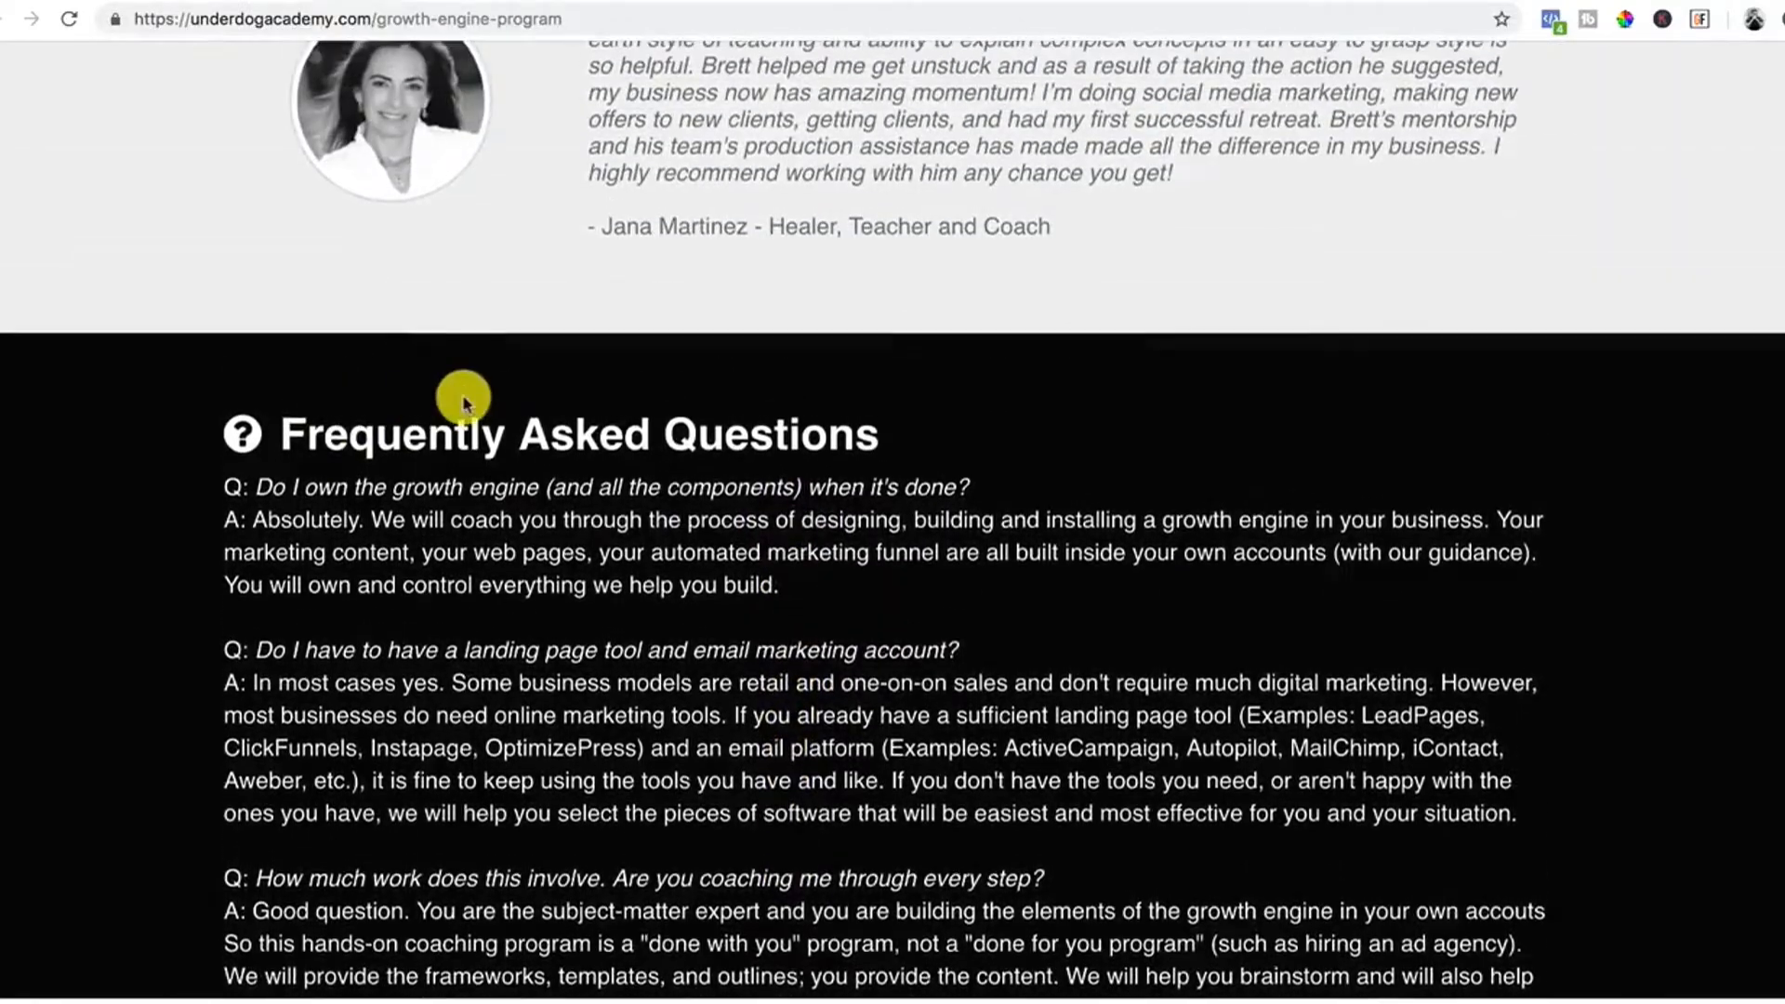
scroll(657, 605, "down", 17)
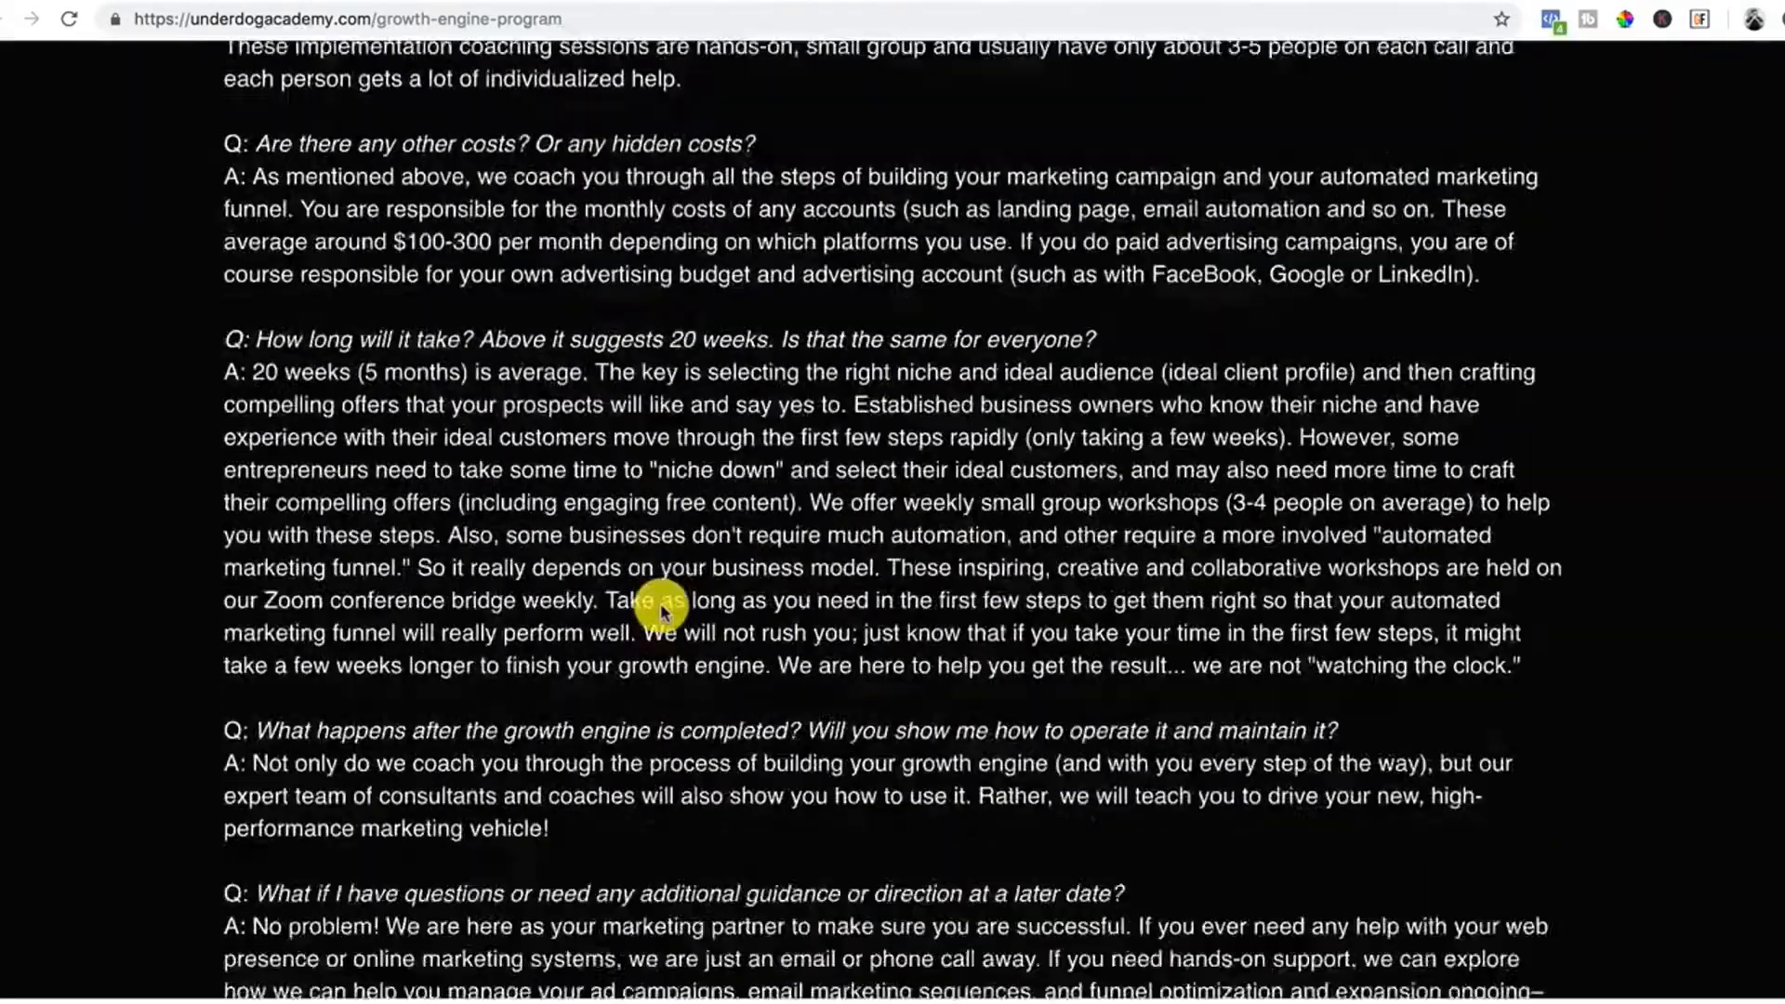
scroll(661, 604, "up", 6)
scroll(661, 604, "up", 20)
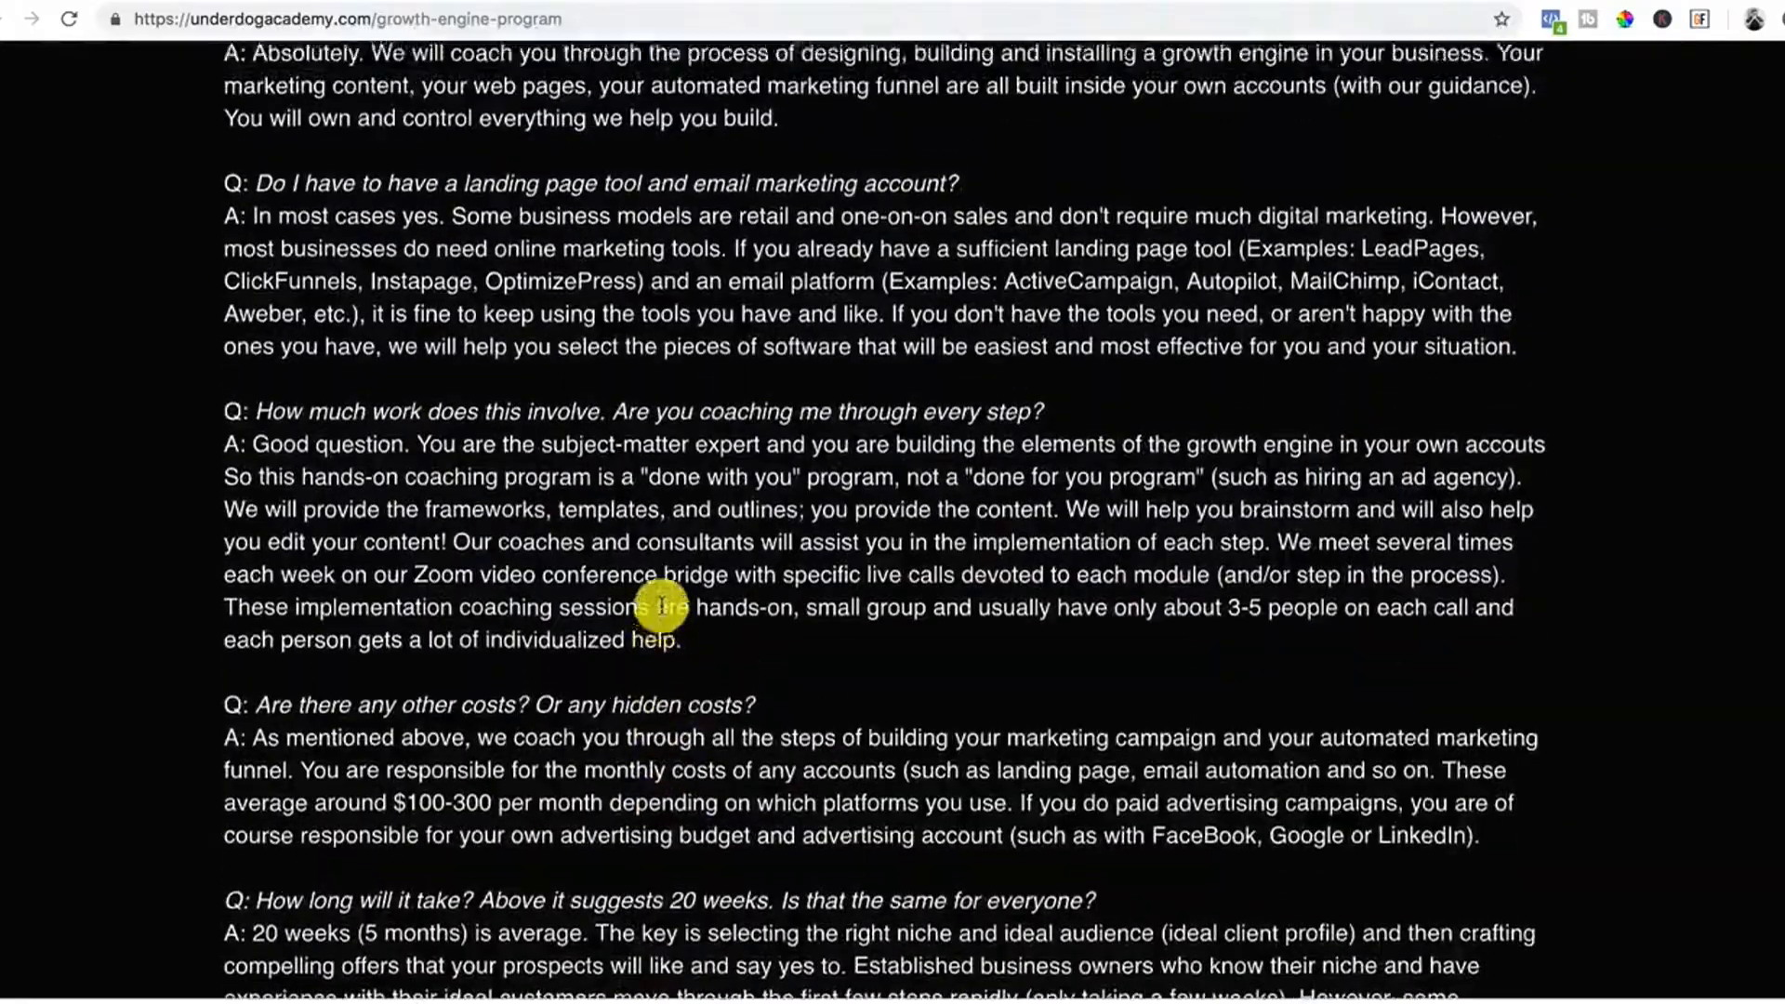
scroll(661, 604, "down", 16)
scroll(661, 604, "down", 12)
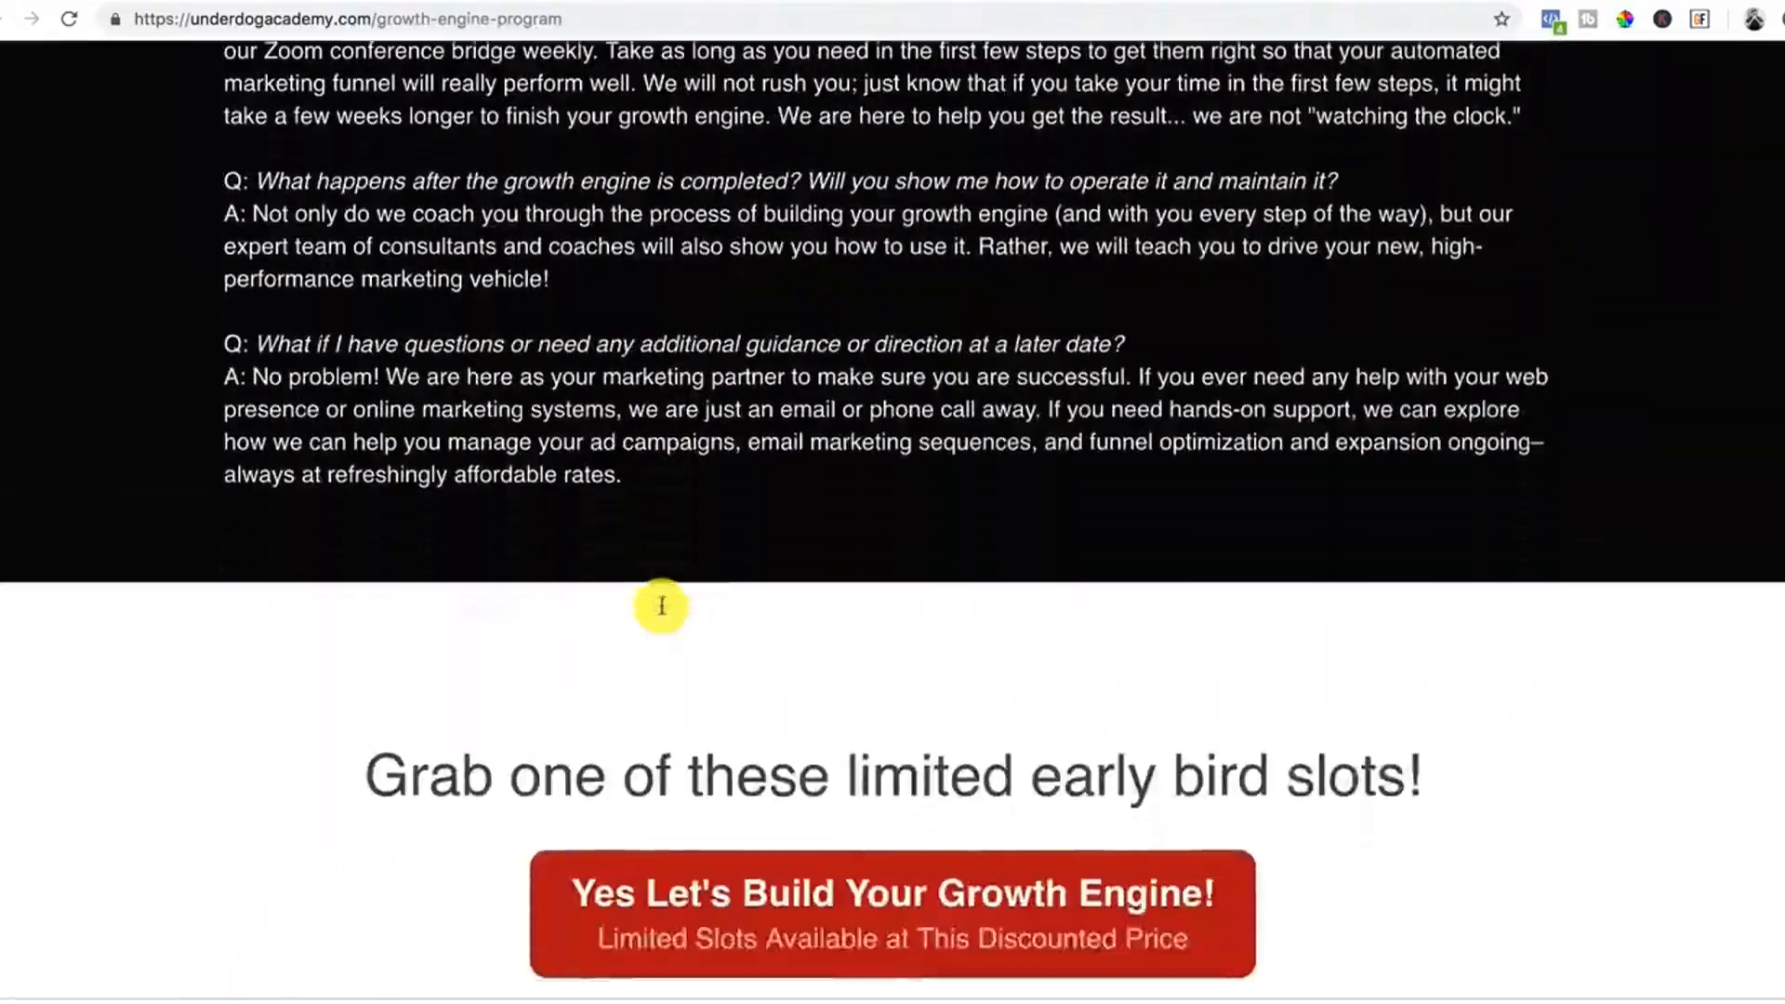
scroll(661, 604, "down", 3)
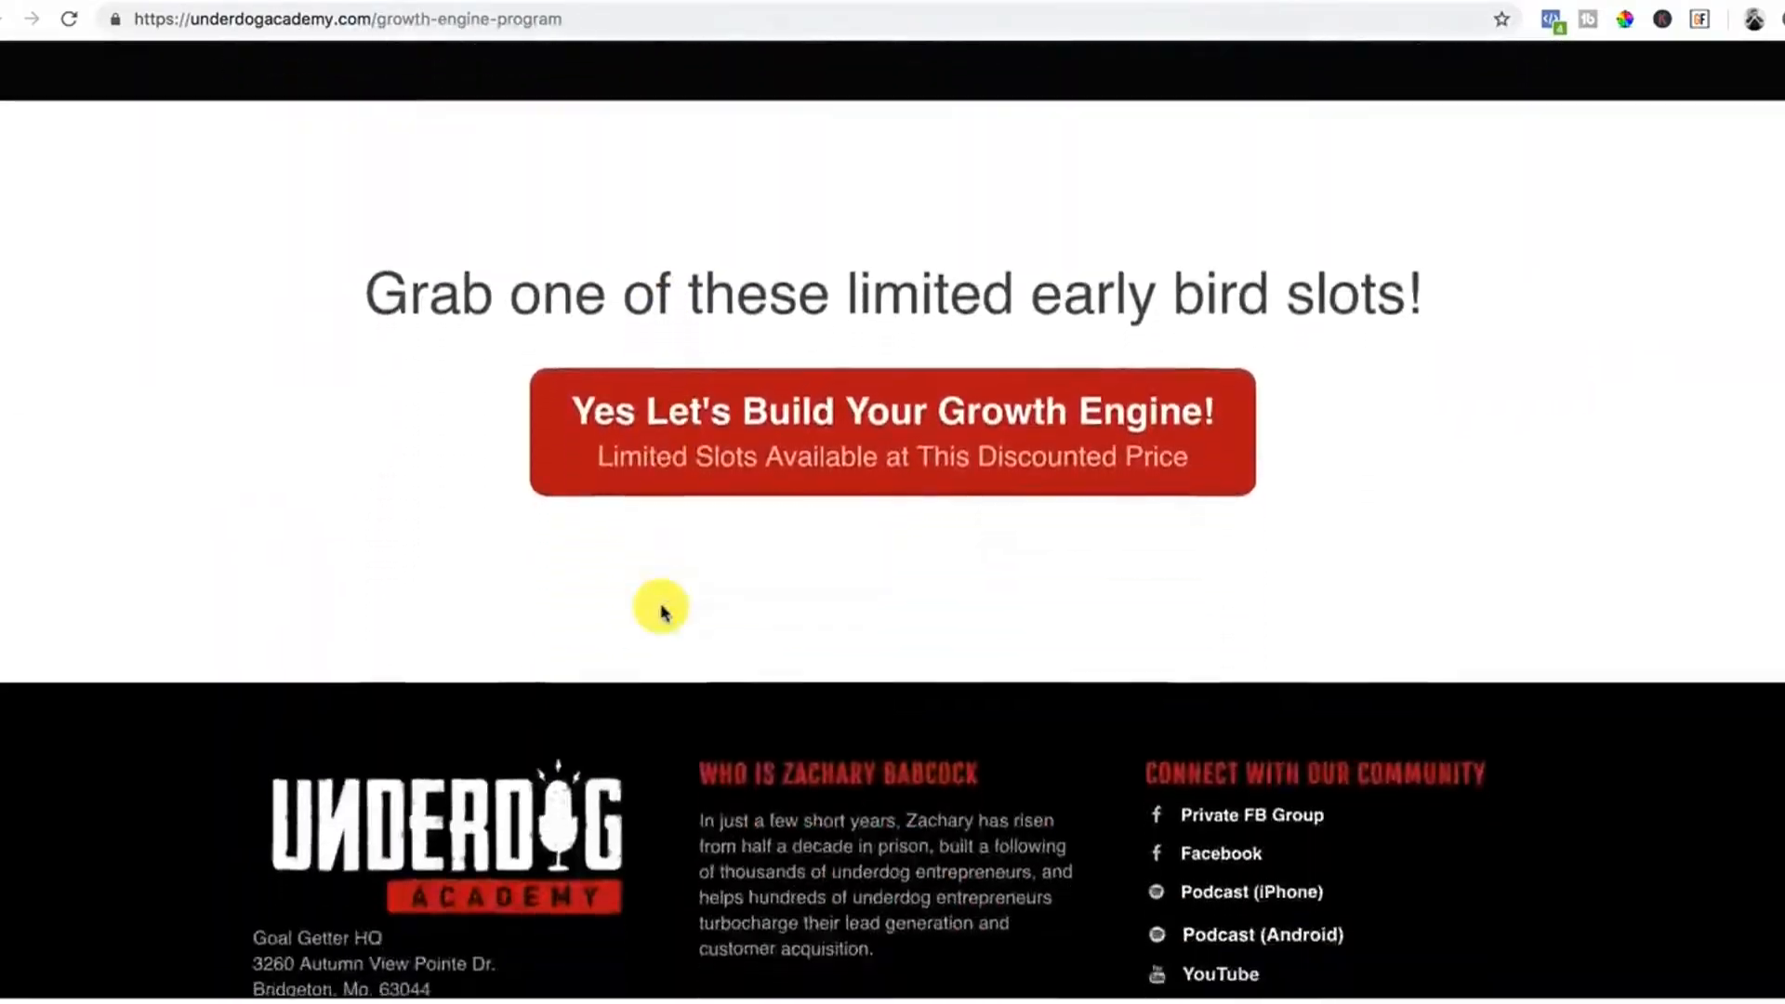
scroll(661, 604, "up", 18)
scroll(661, 609, "up", 20)
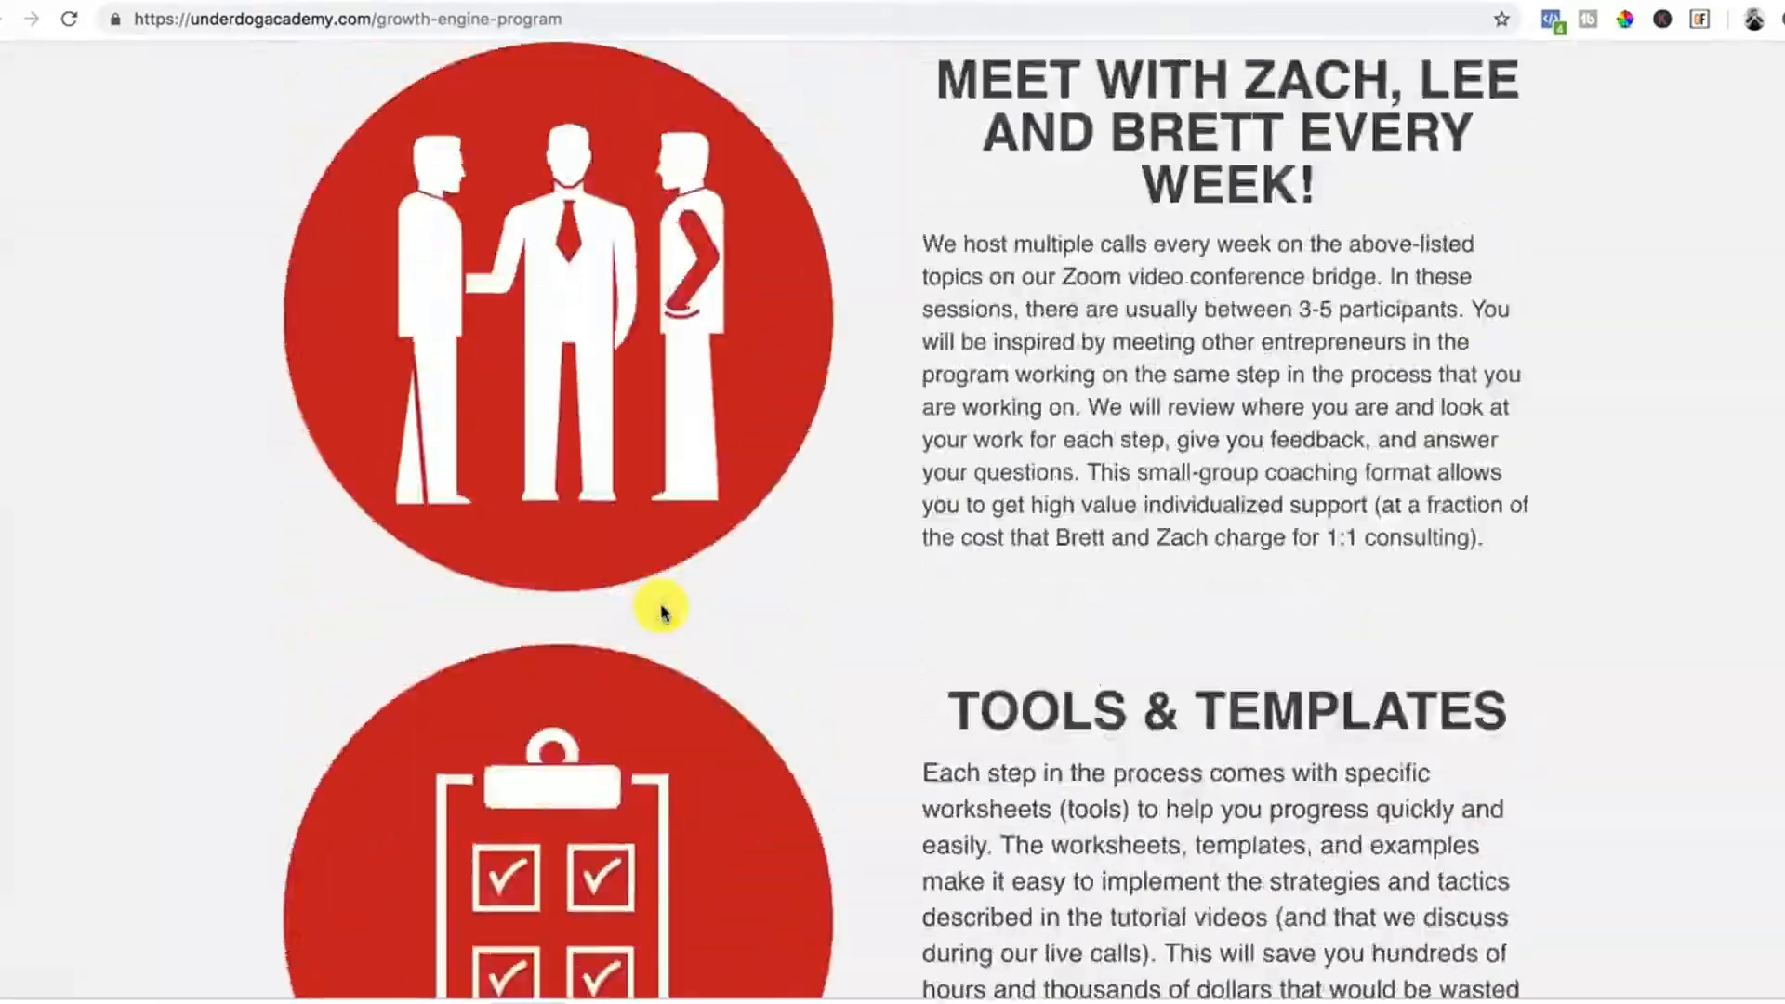
scroll(661, 609, "up", 18)
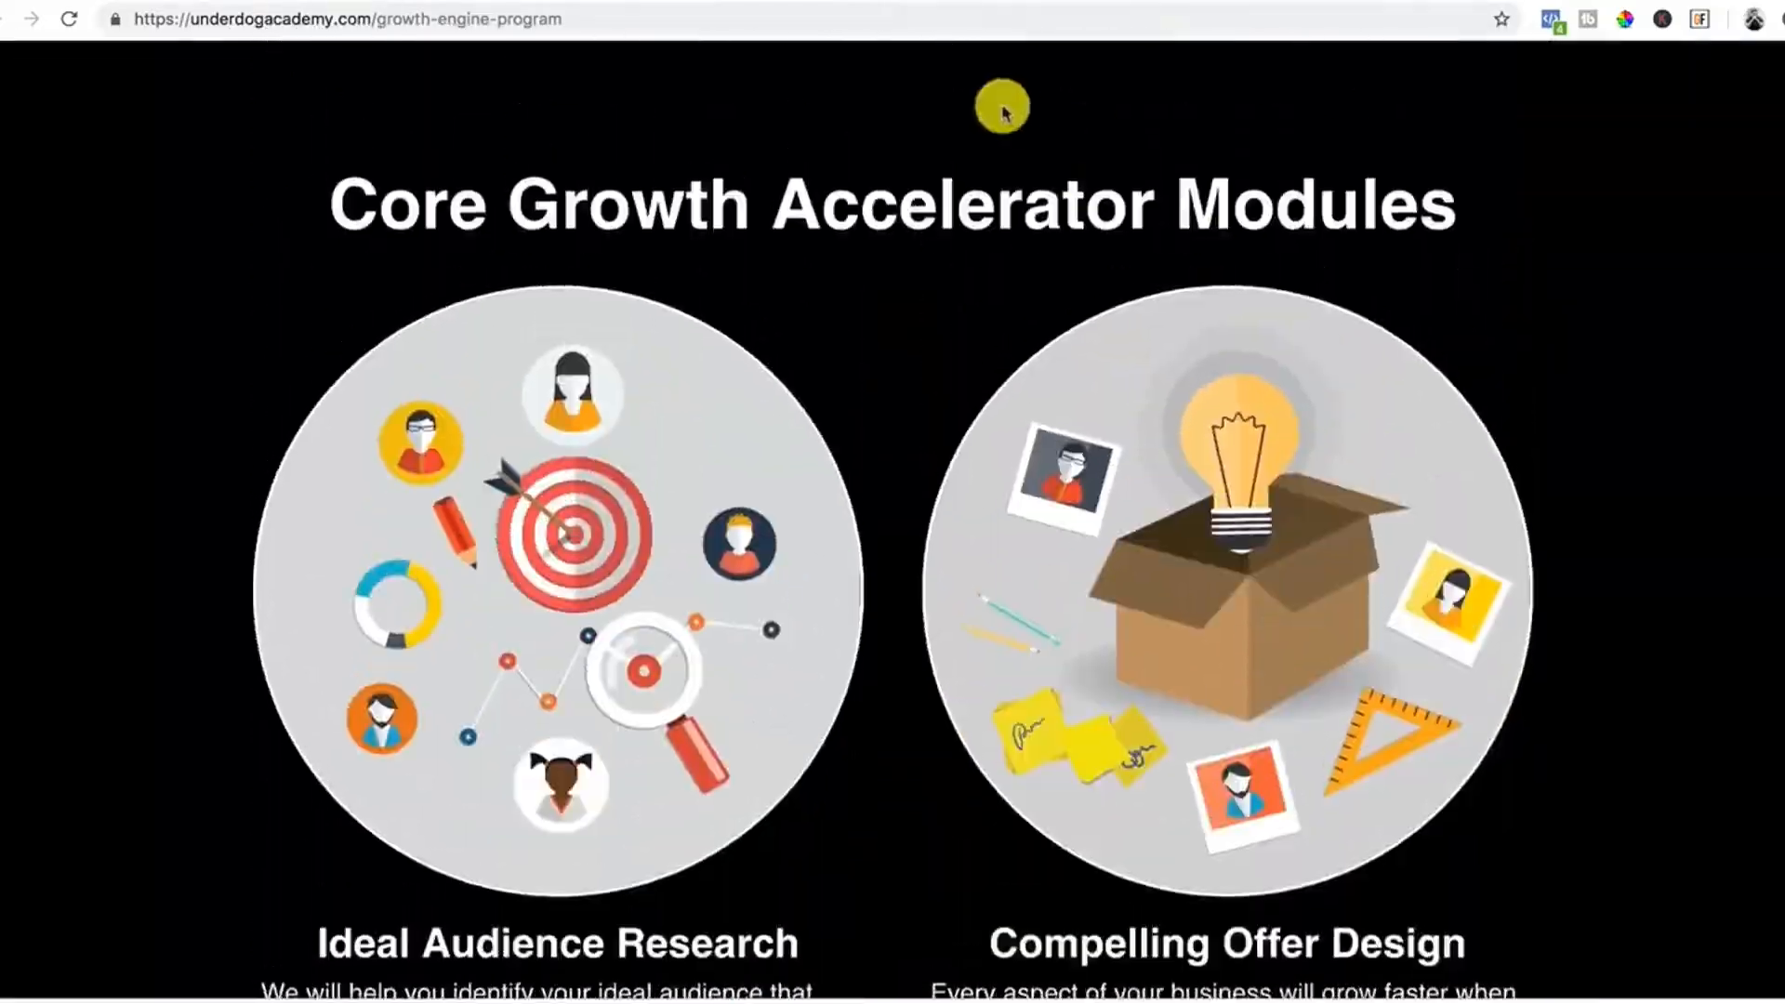
left_click(1069, 2)
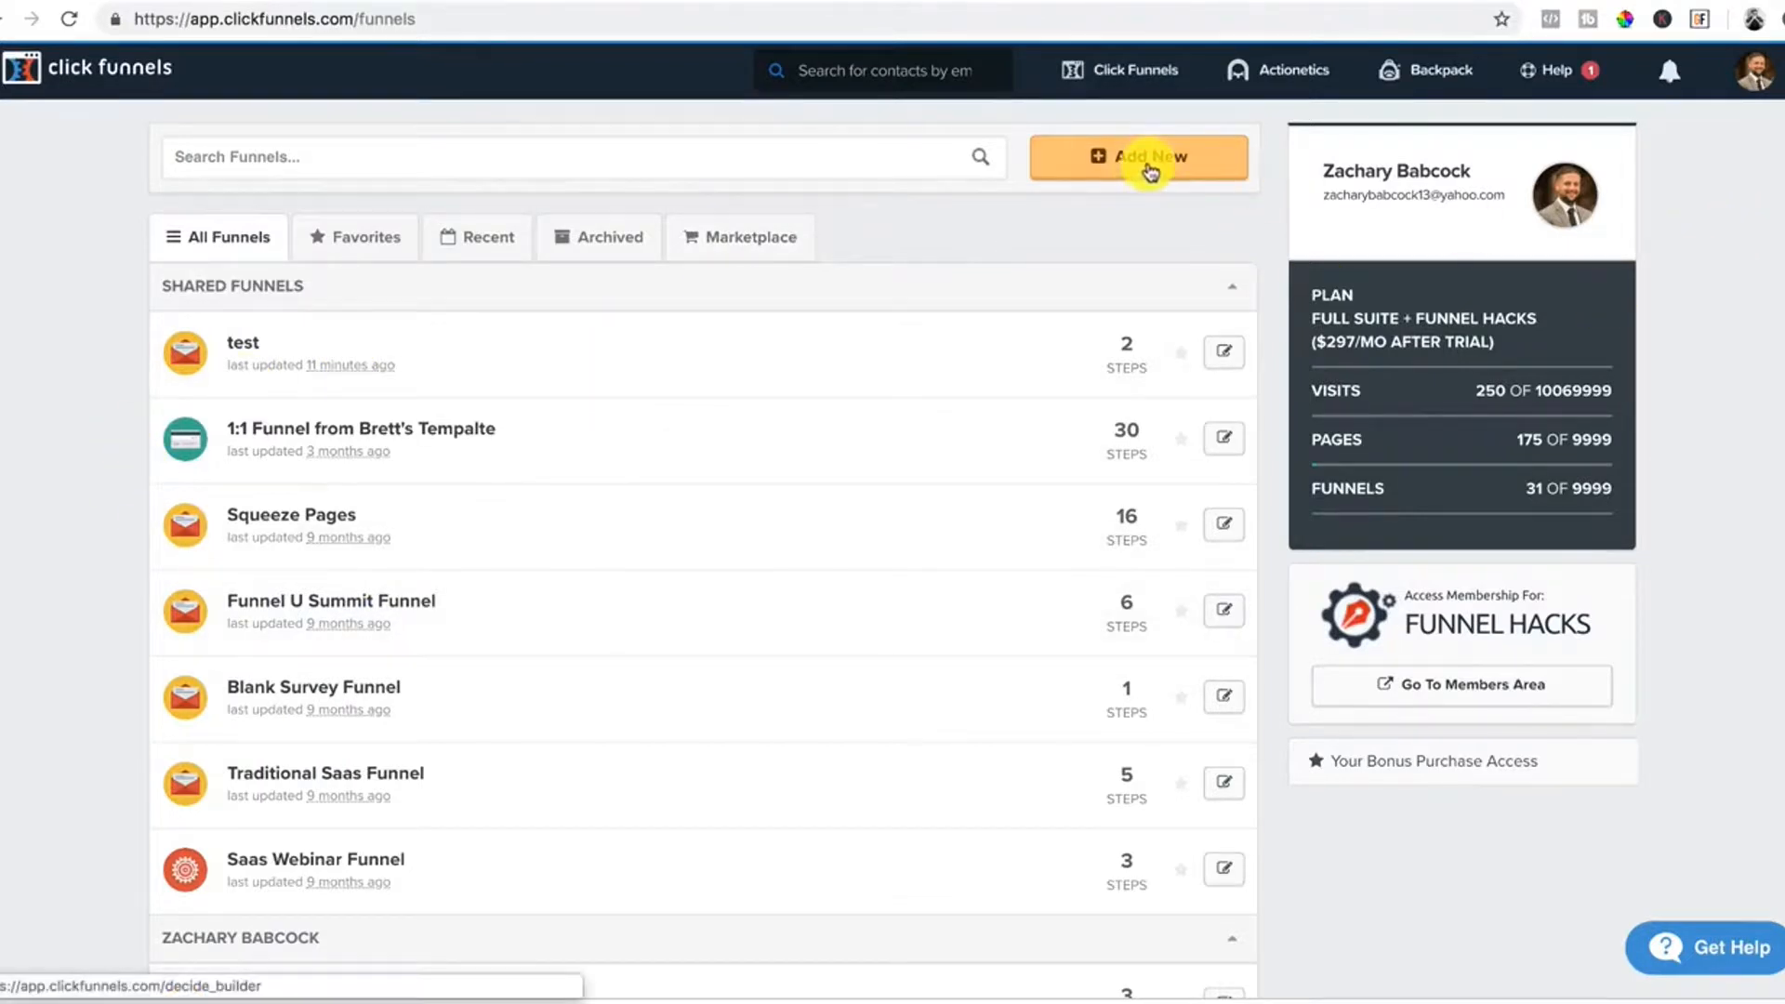
Start a new funnel and filter the Cookbook to Author / Speaker / Coach / Consultant funnels that sell a product.
mouse_move(1136, 82)
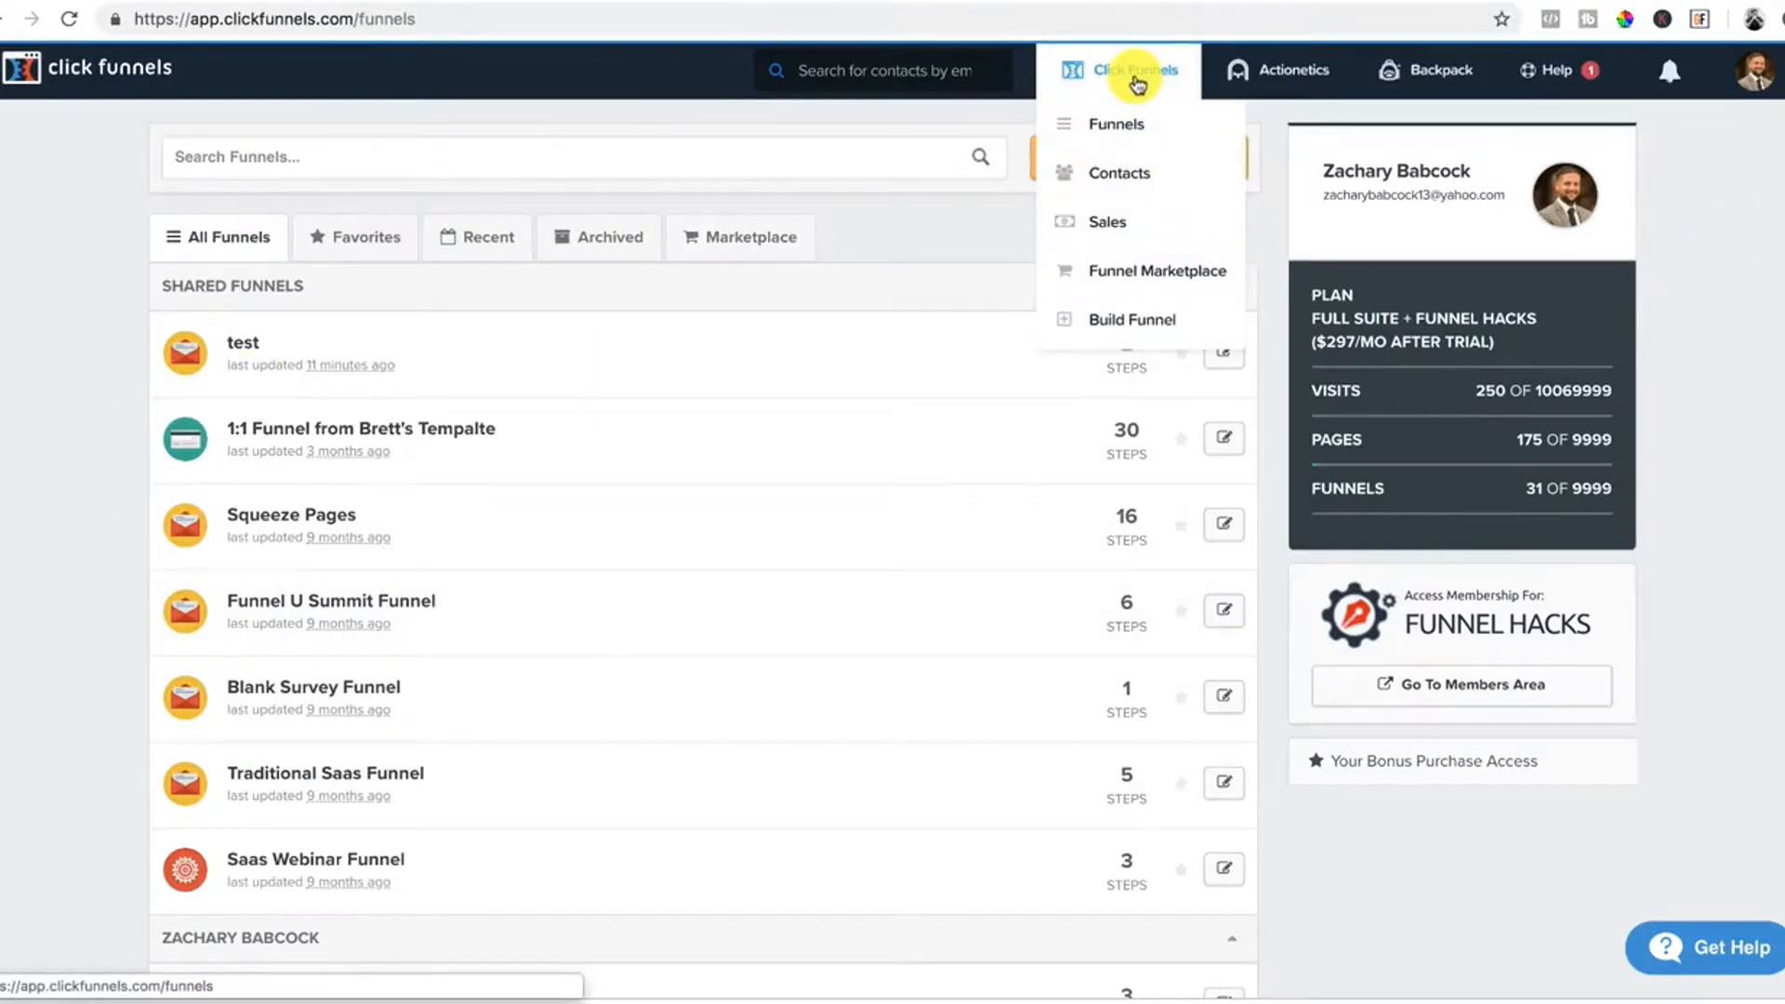
left_click(1133, 331)
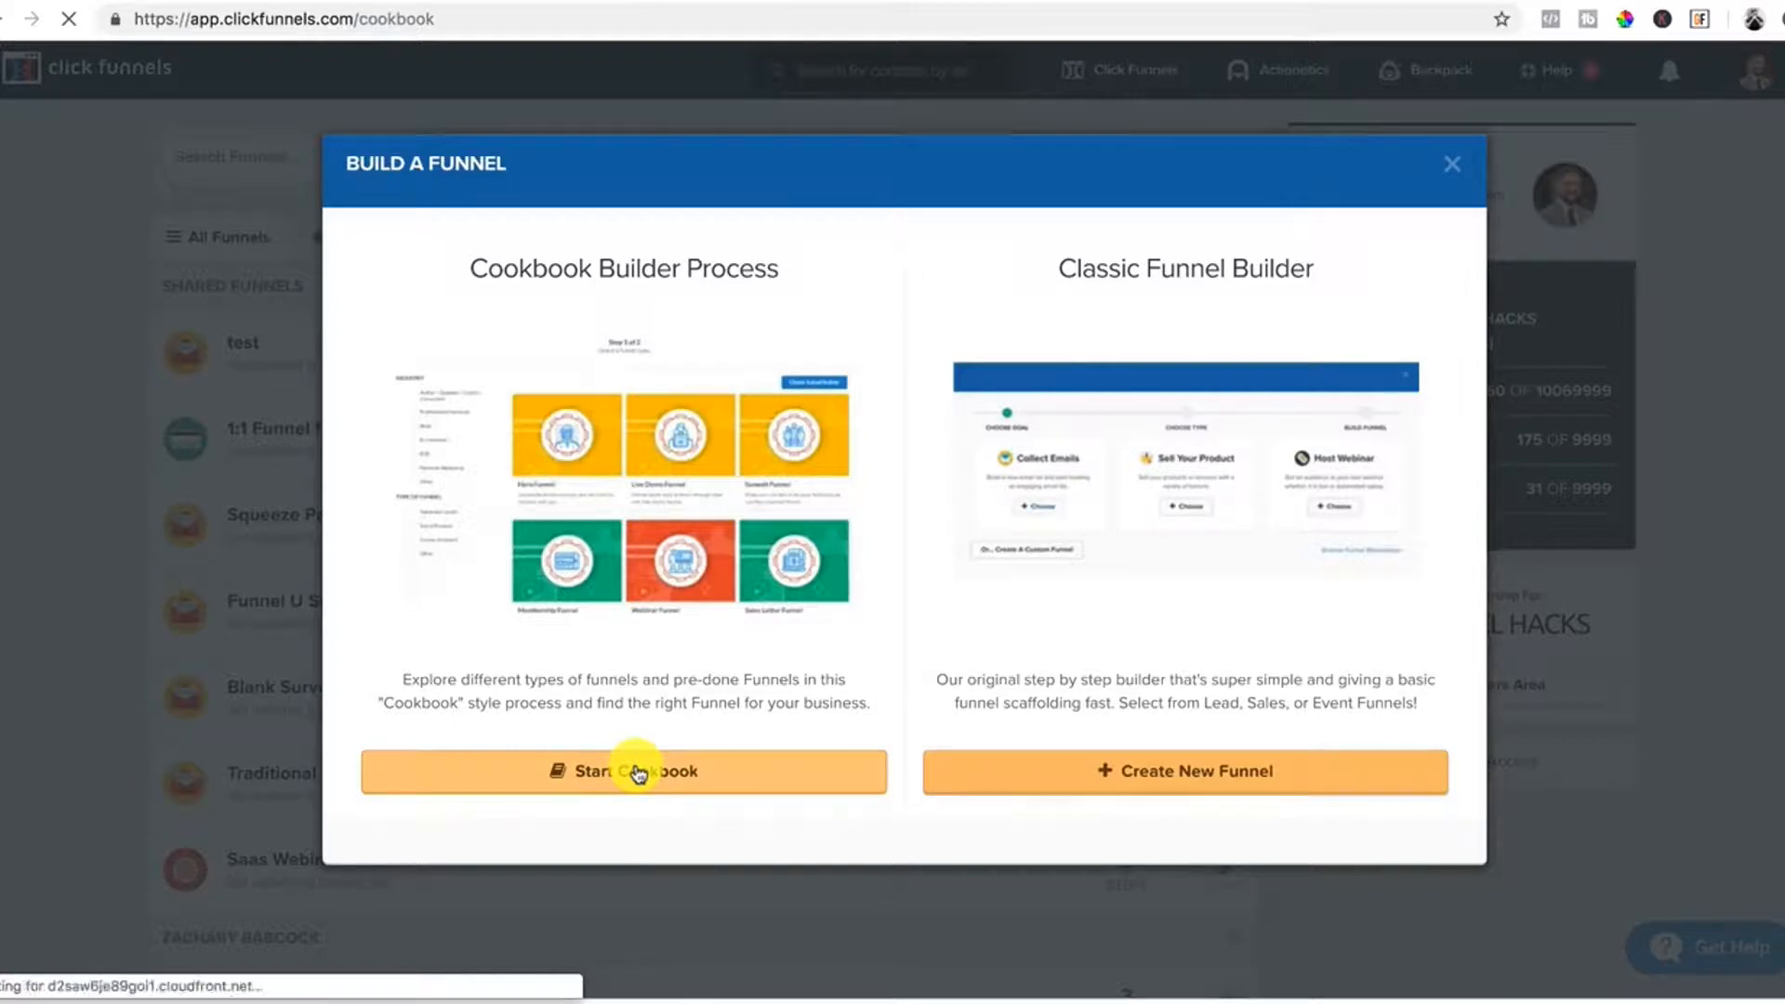
scroll(411, 718, "down", 3)
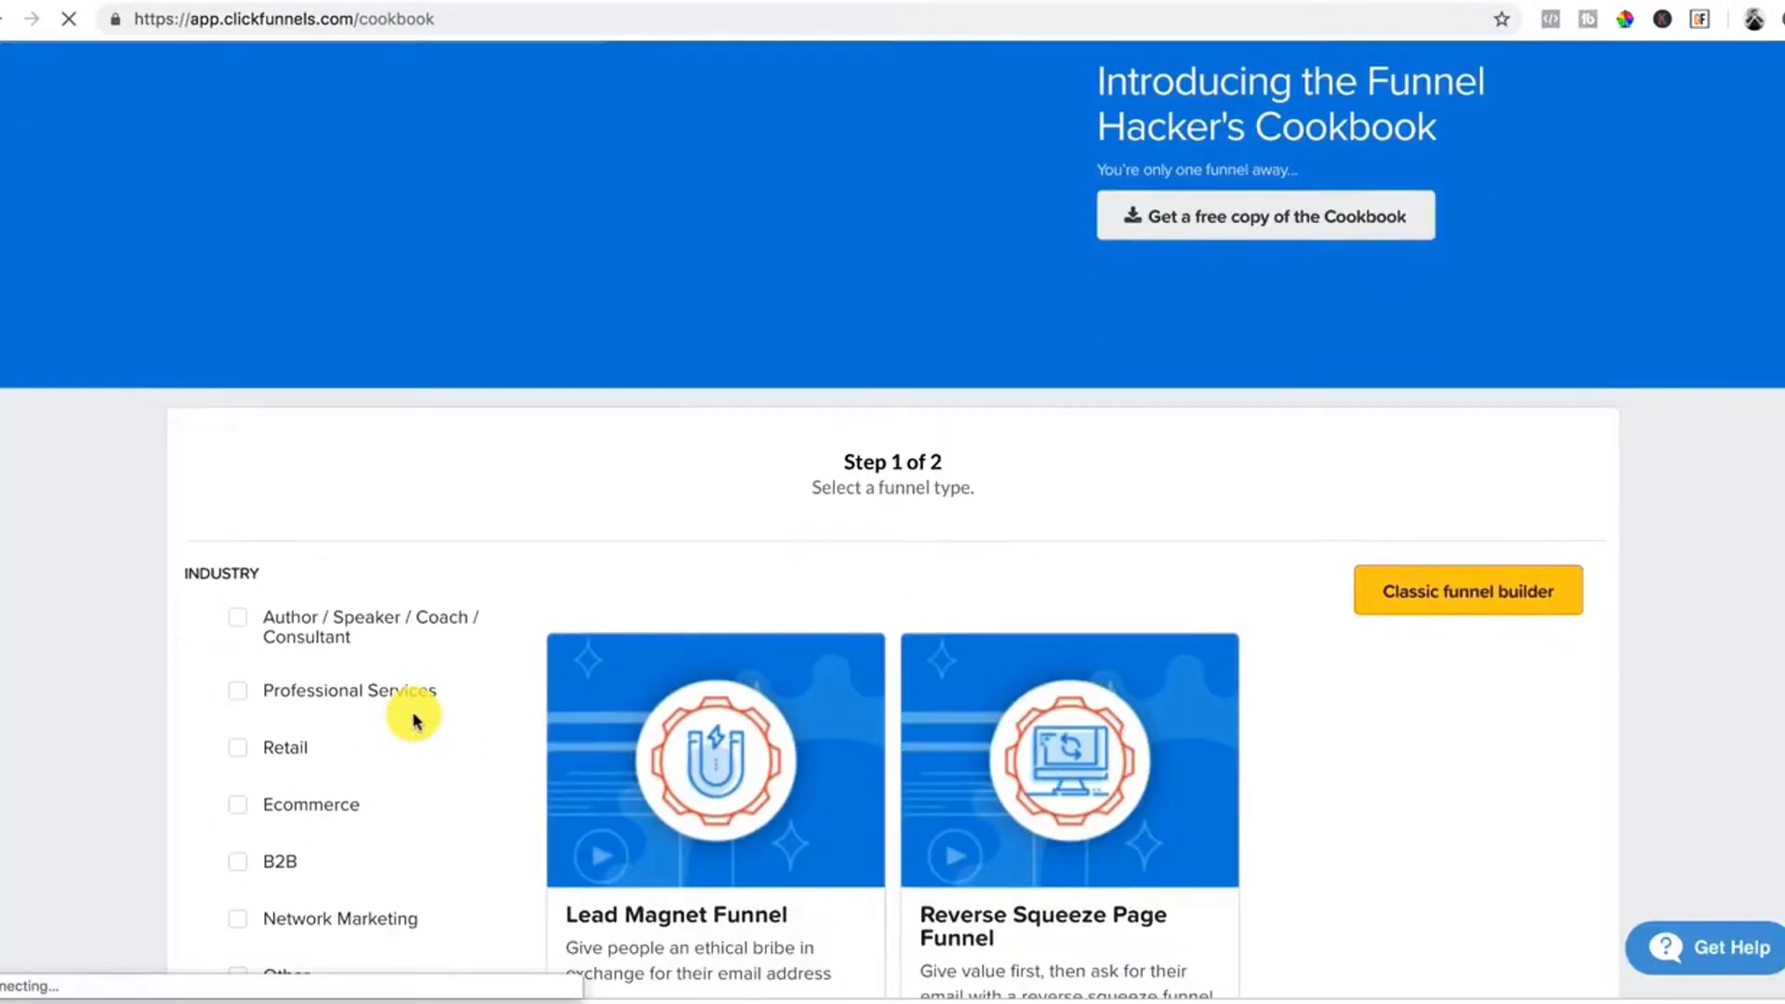
scroll(412, 718, "down", 5)
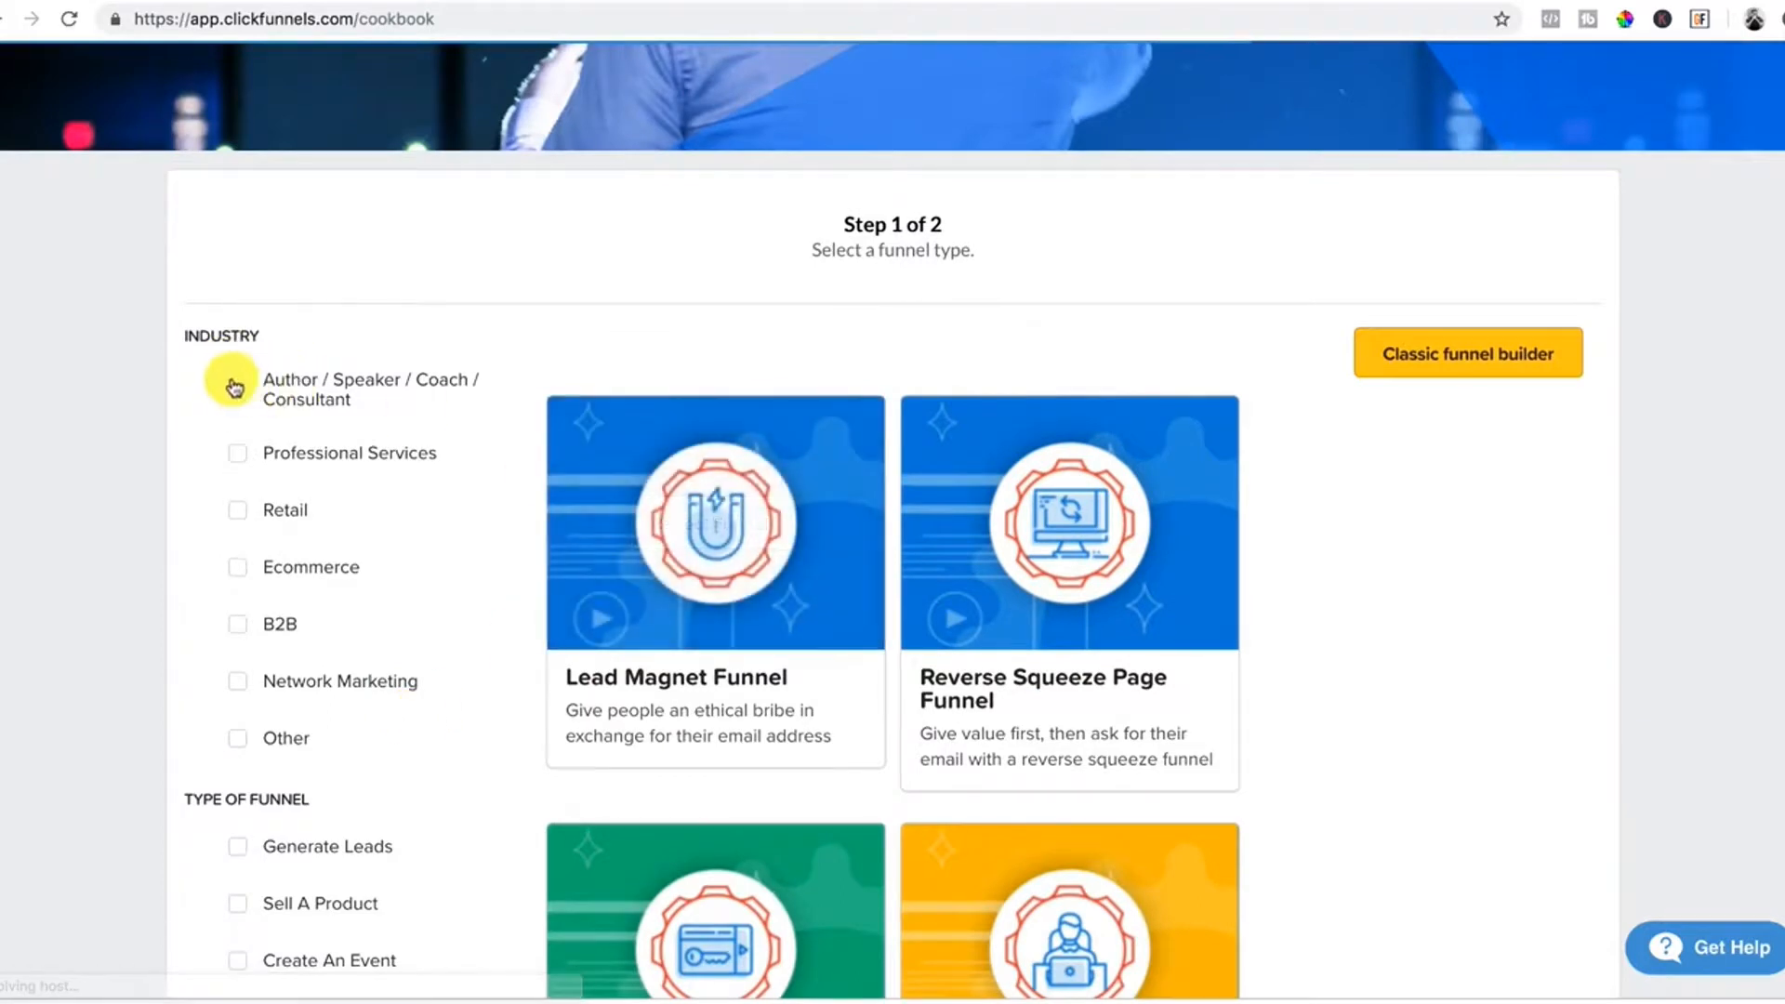
left_click(237, 385)
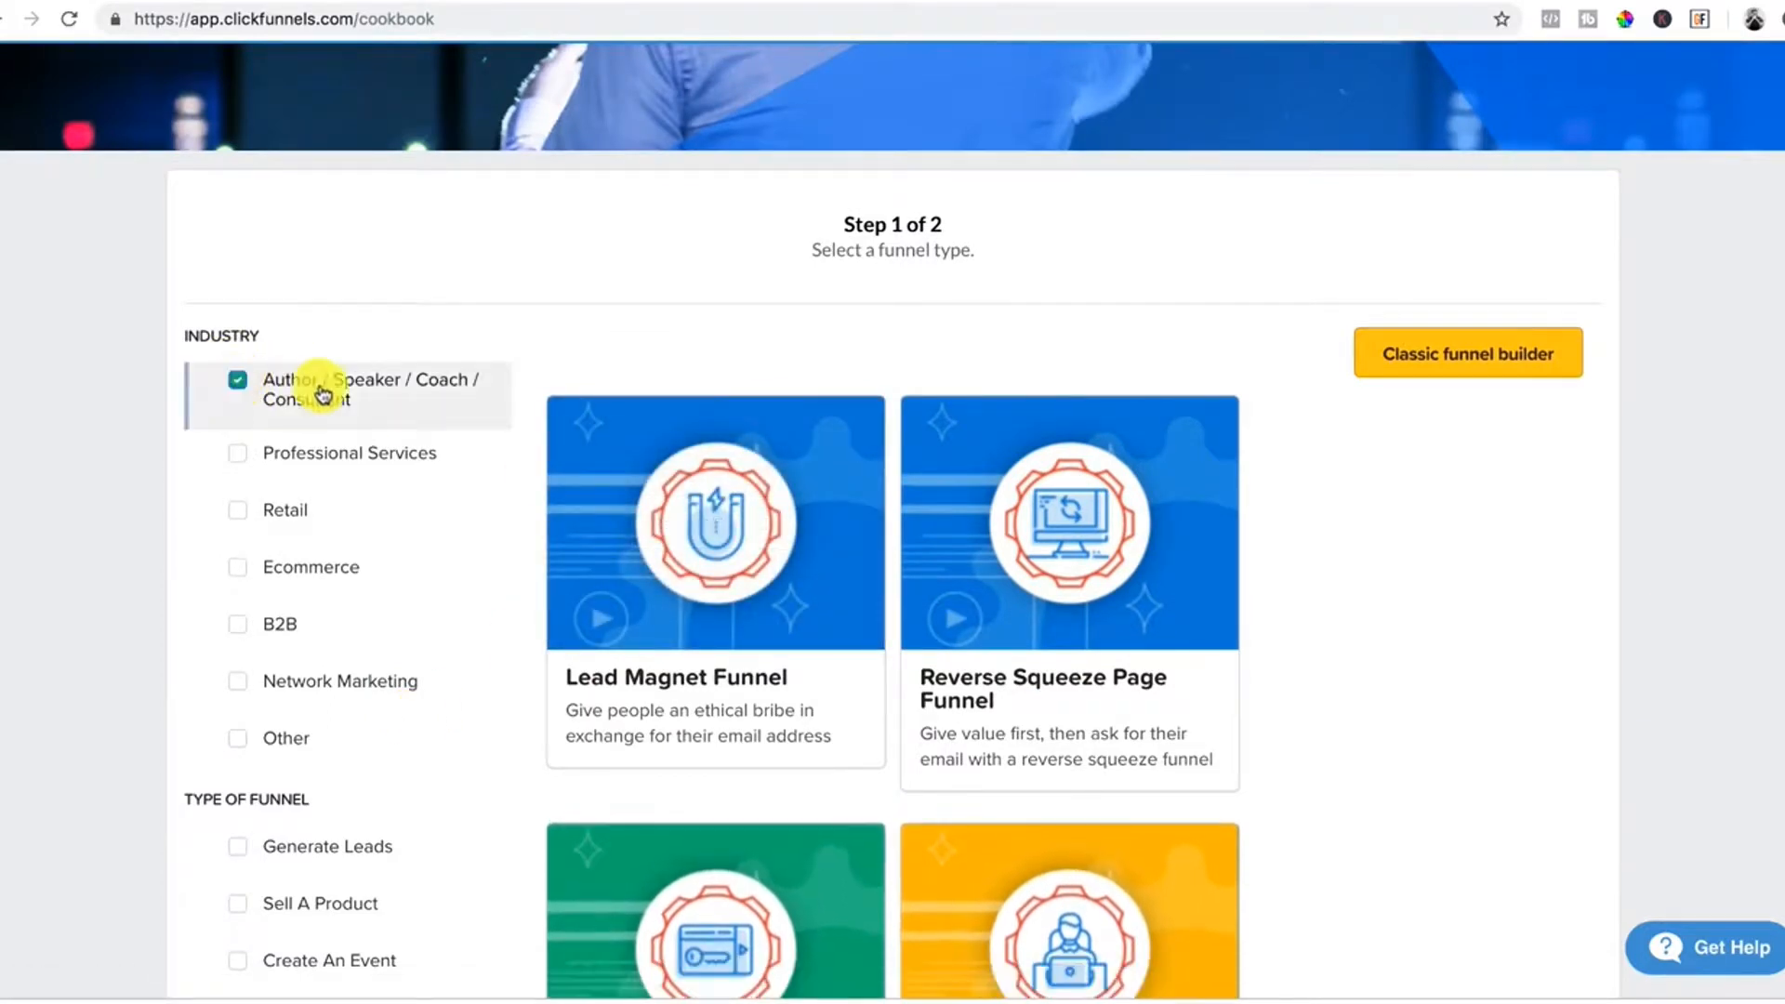
scroll(287, 585, "down", 8)
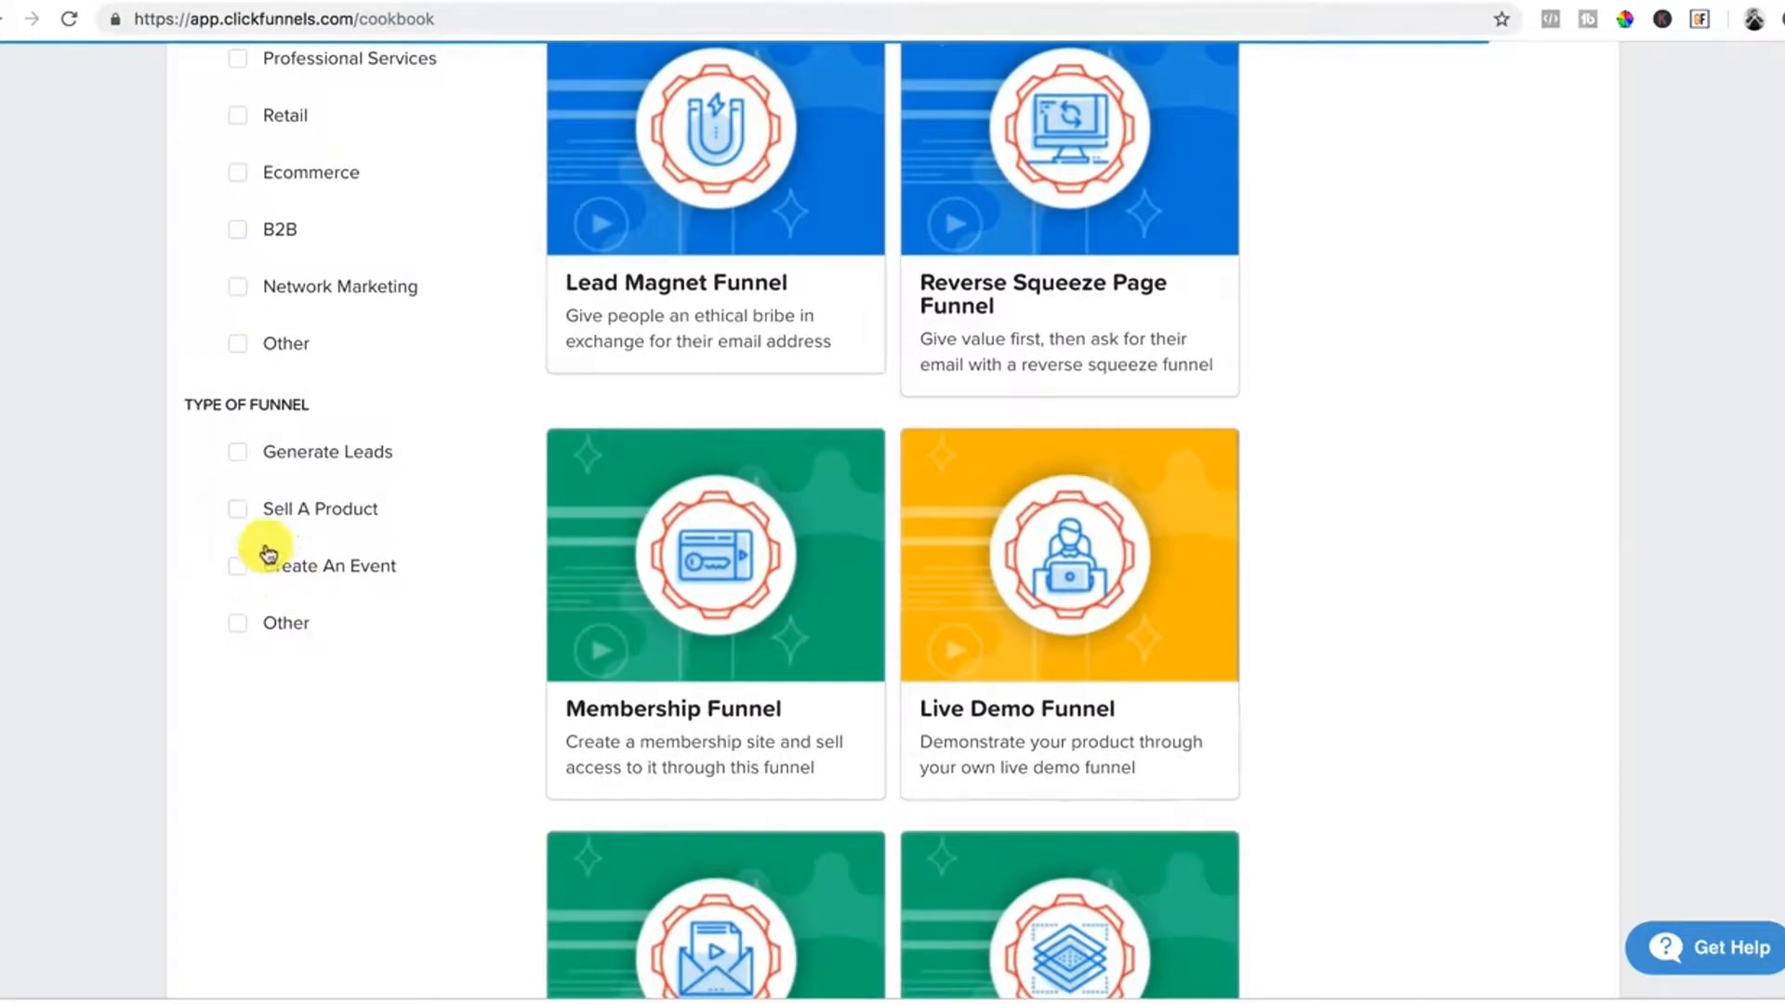
left_click(236, 514)
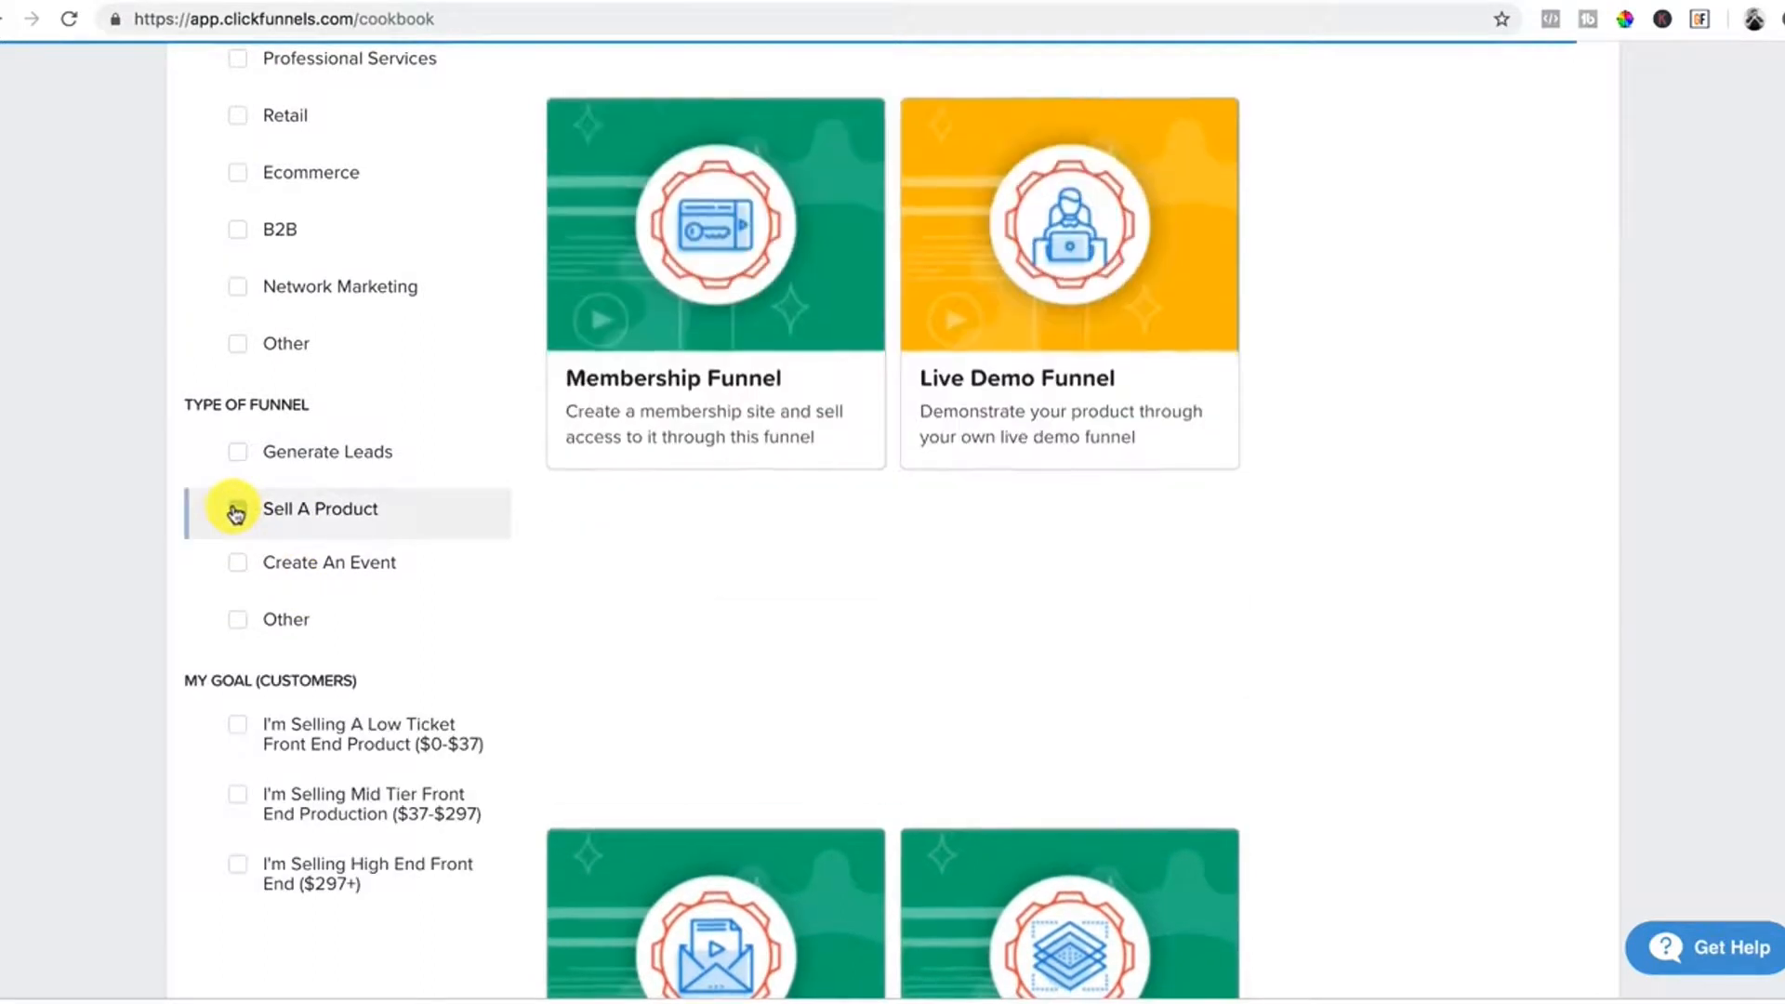
Select the Video Sales Letter Funnel from the filtered recipes.
scroll(931, 447, "up", 7)
scroll(934, 507, "down", 12)
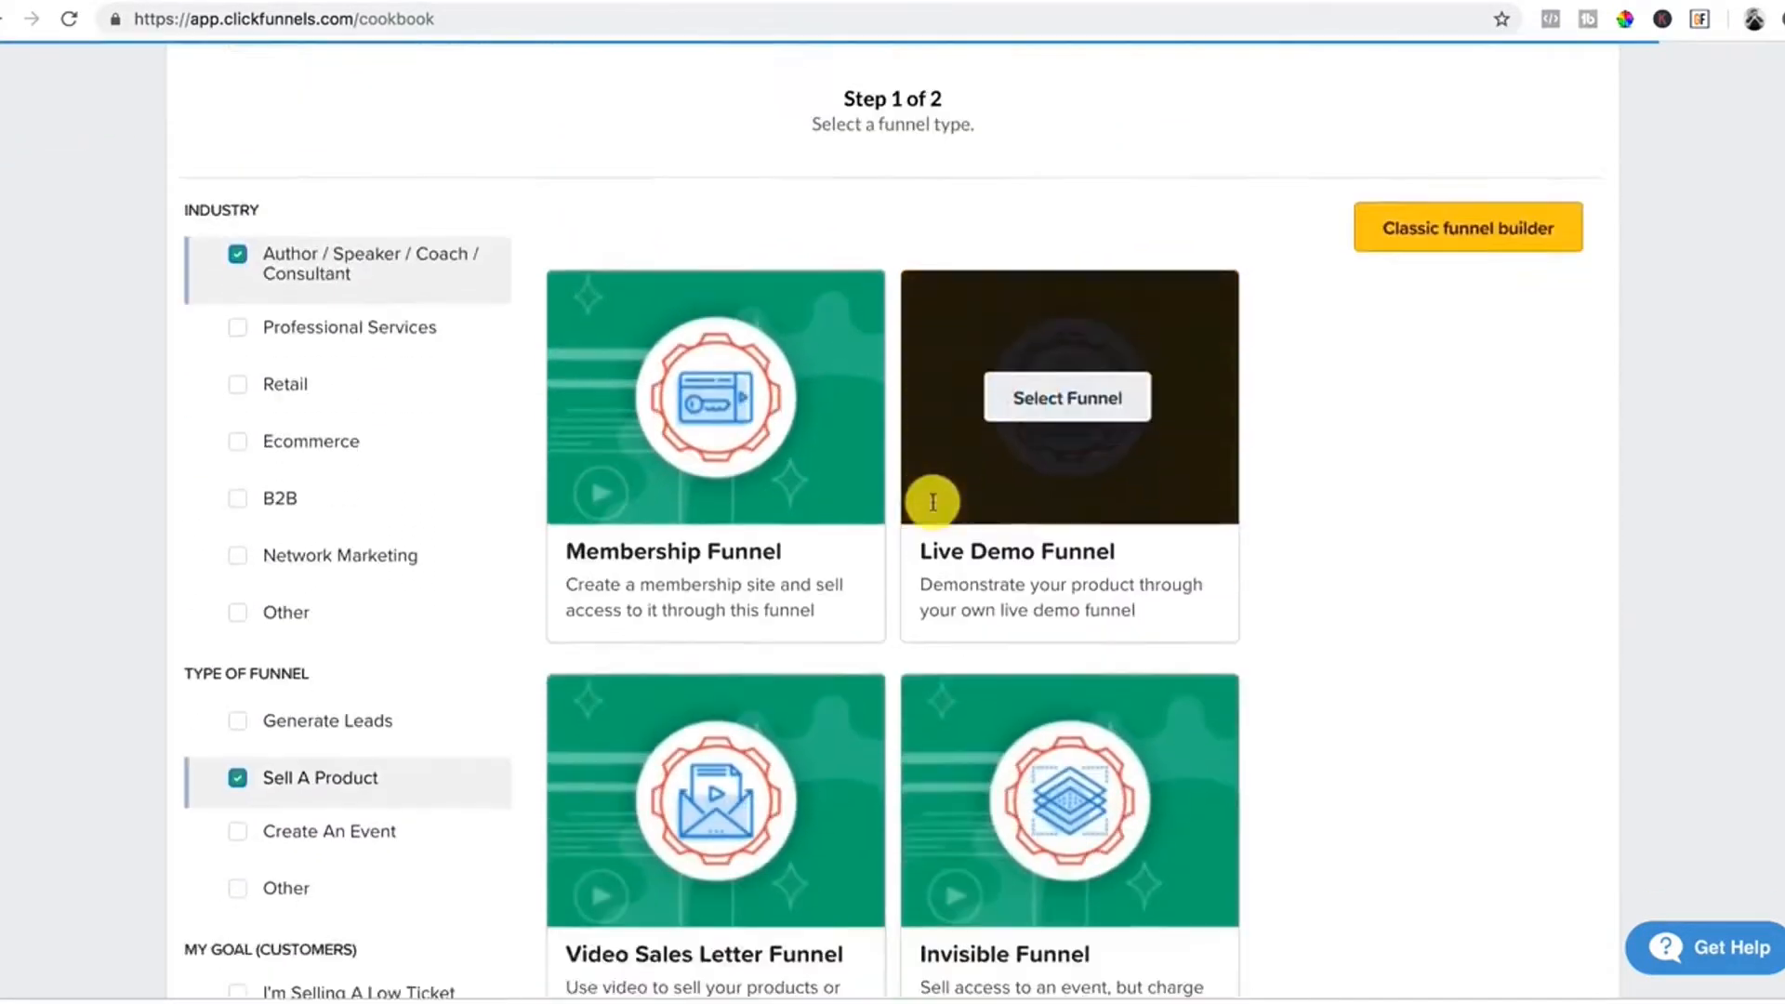
scroll(932, 502, "down", 1)
scroll(933, 506, "up", 1)
mouse_move(783, 361)
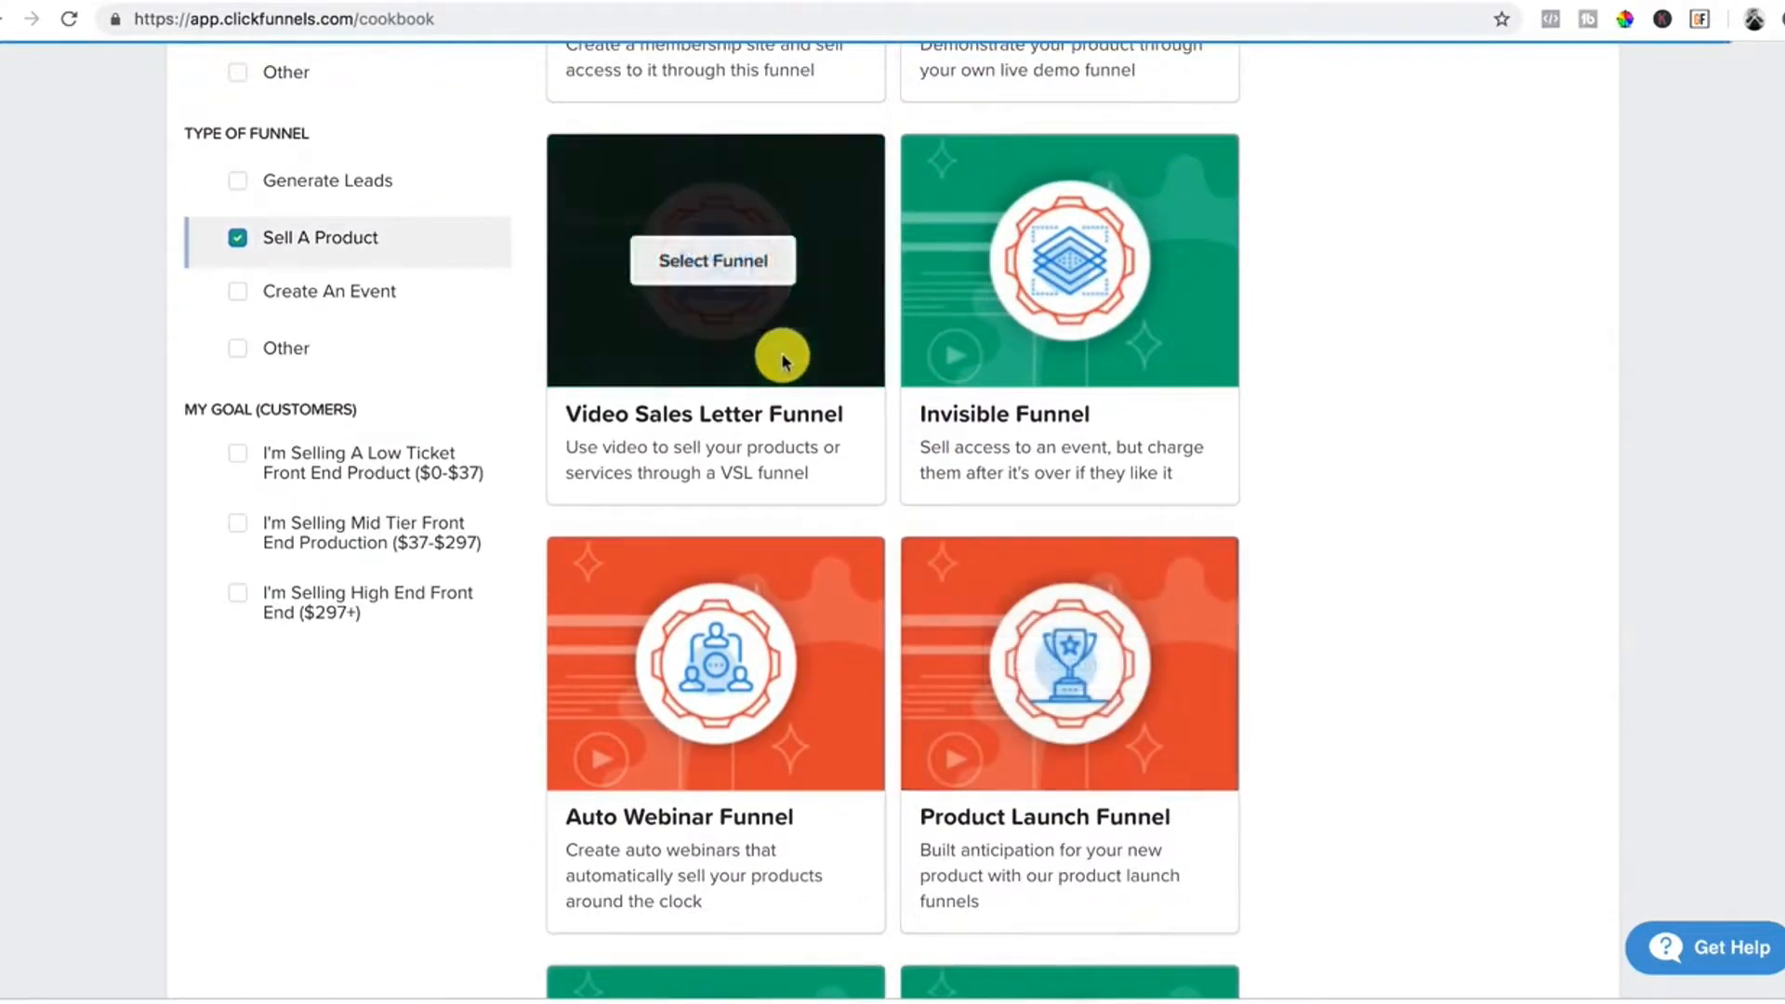
left_click(706, 272)
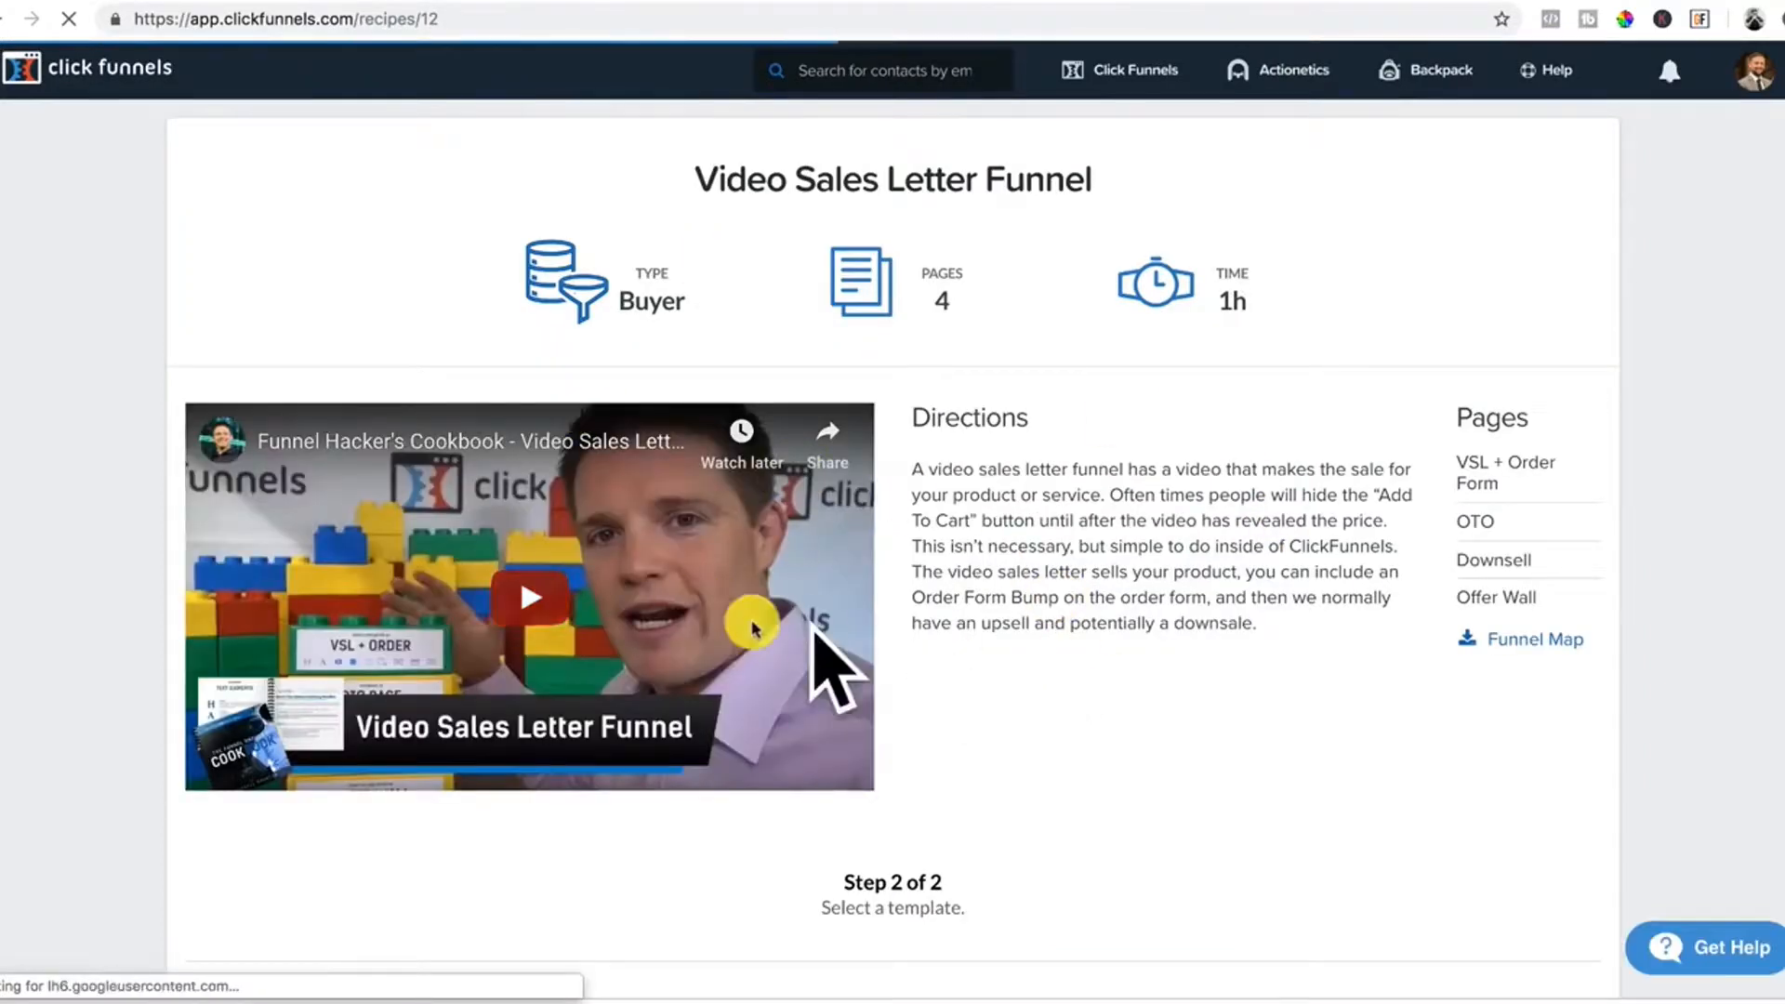
Add the Blank | VSL Funnel template to the account and view its settings.
scroll(1013, 574, "down", 10)
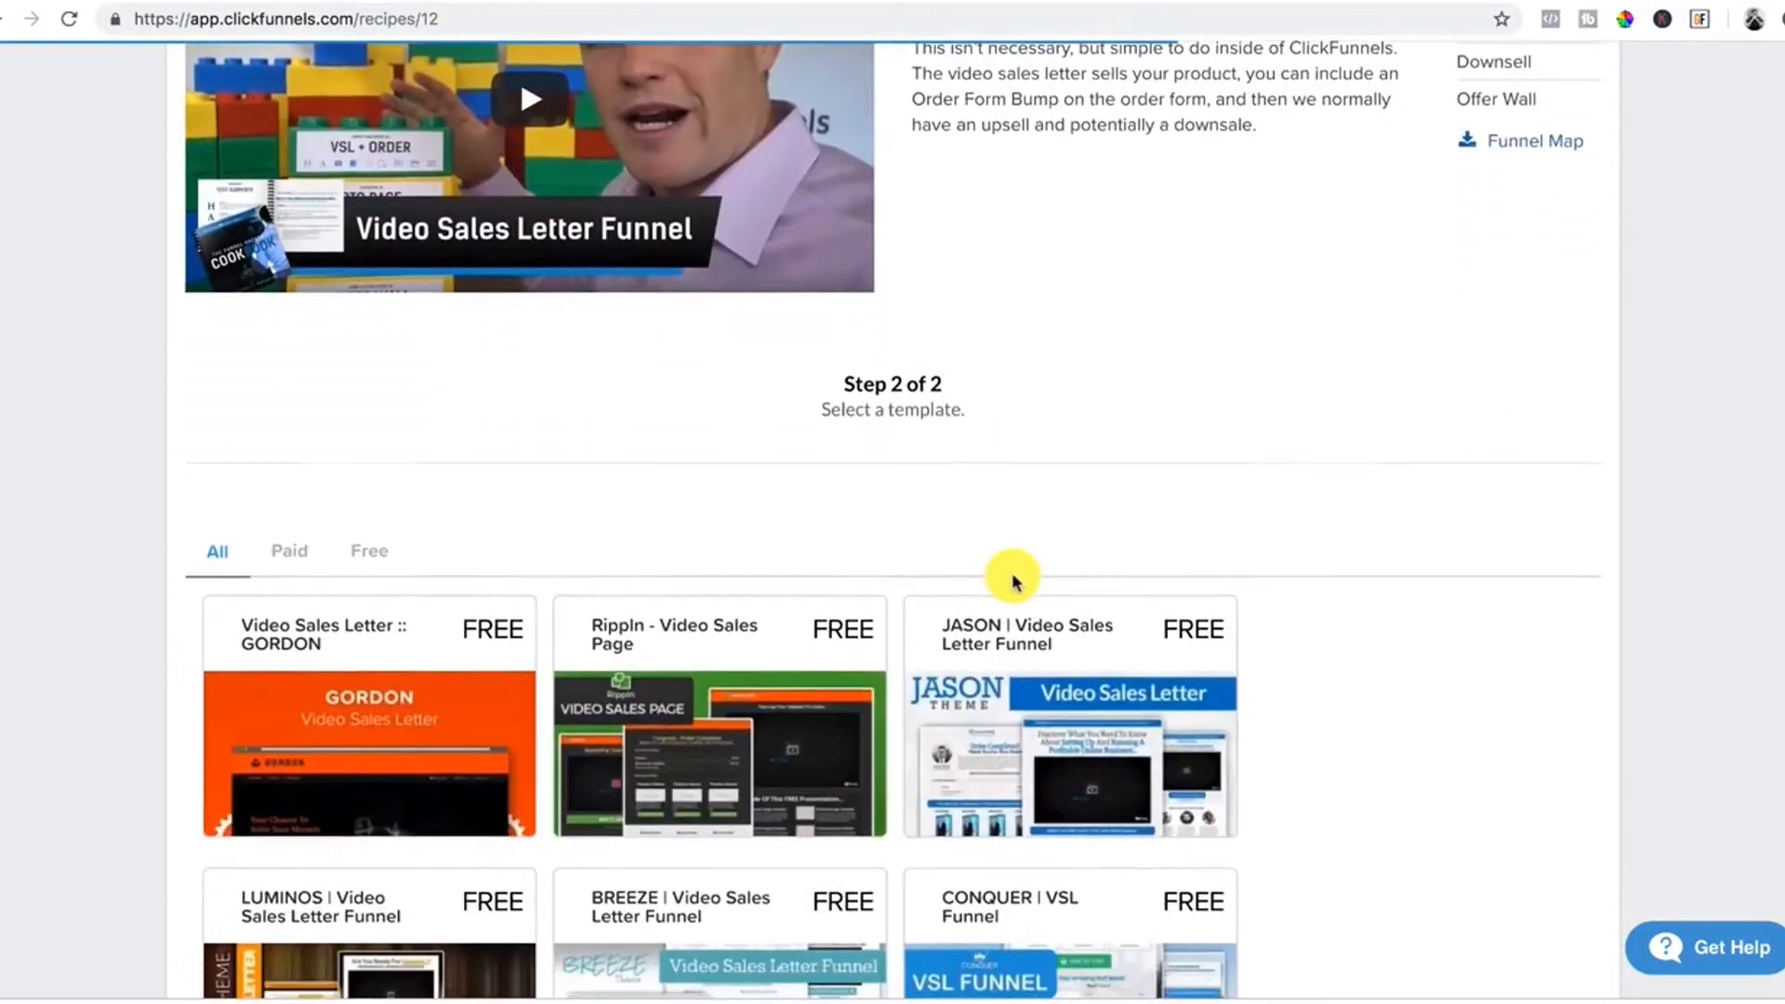
scroll(1013, 582, "up", 4)
scroll(1013, 582, "down", 3)
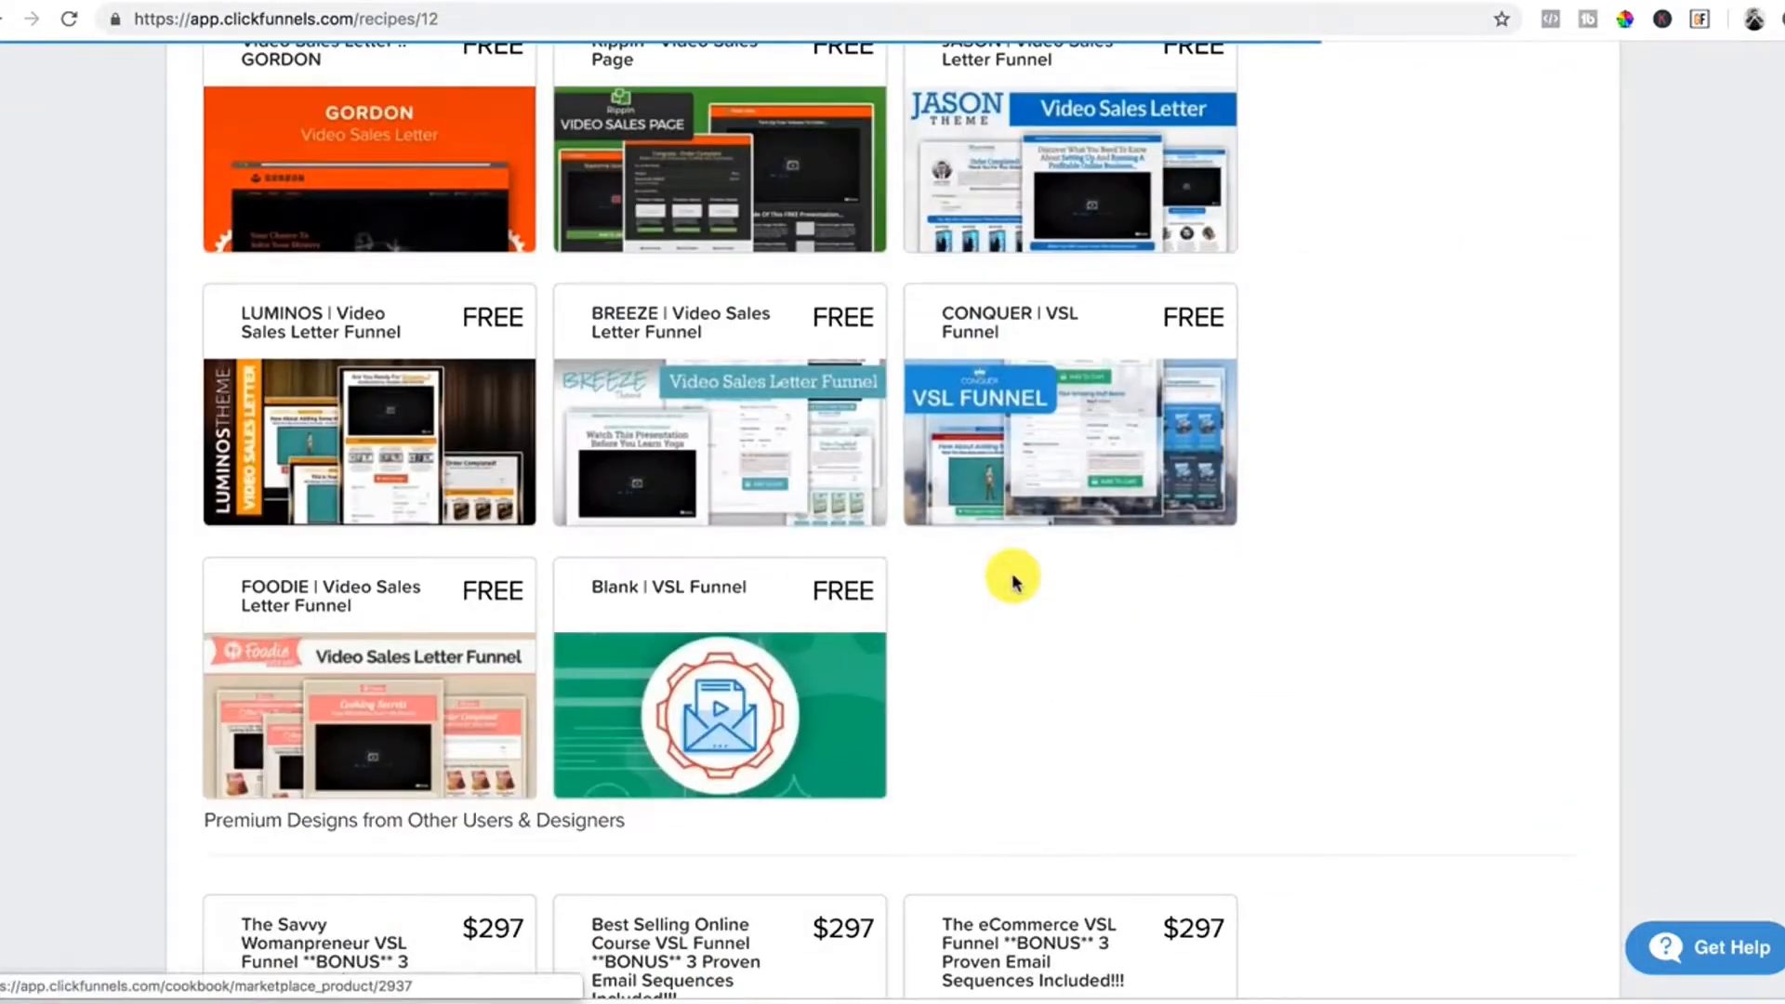
left_click(657, 593)
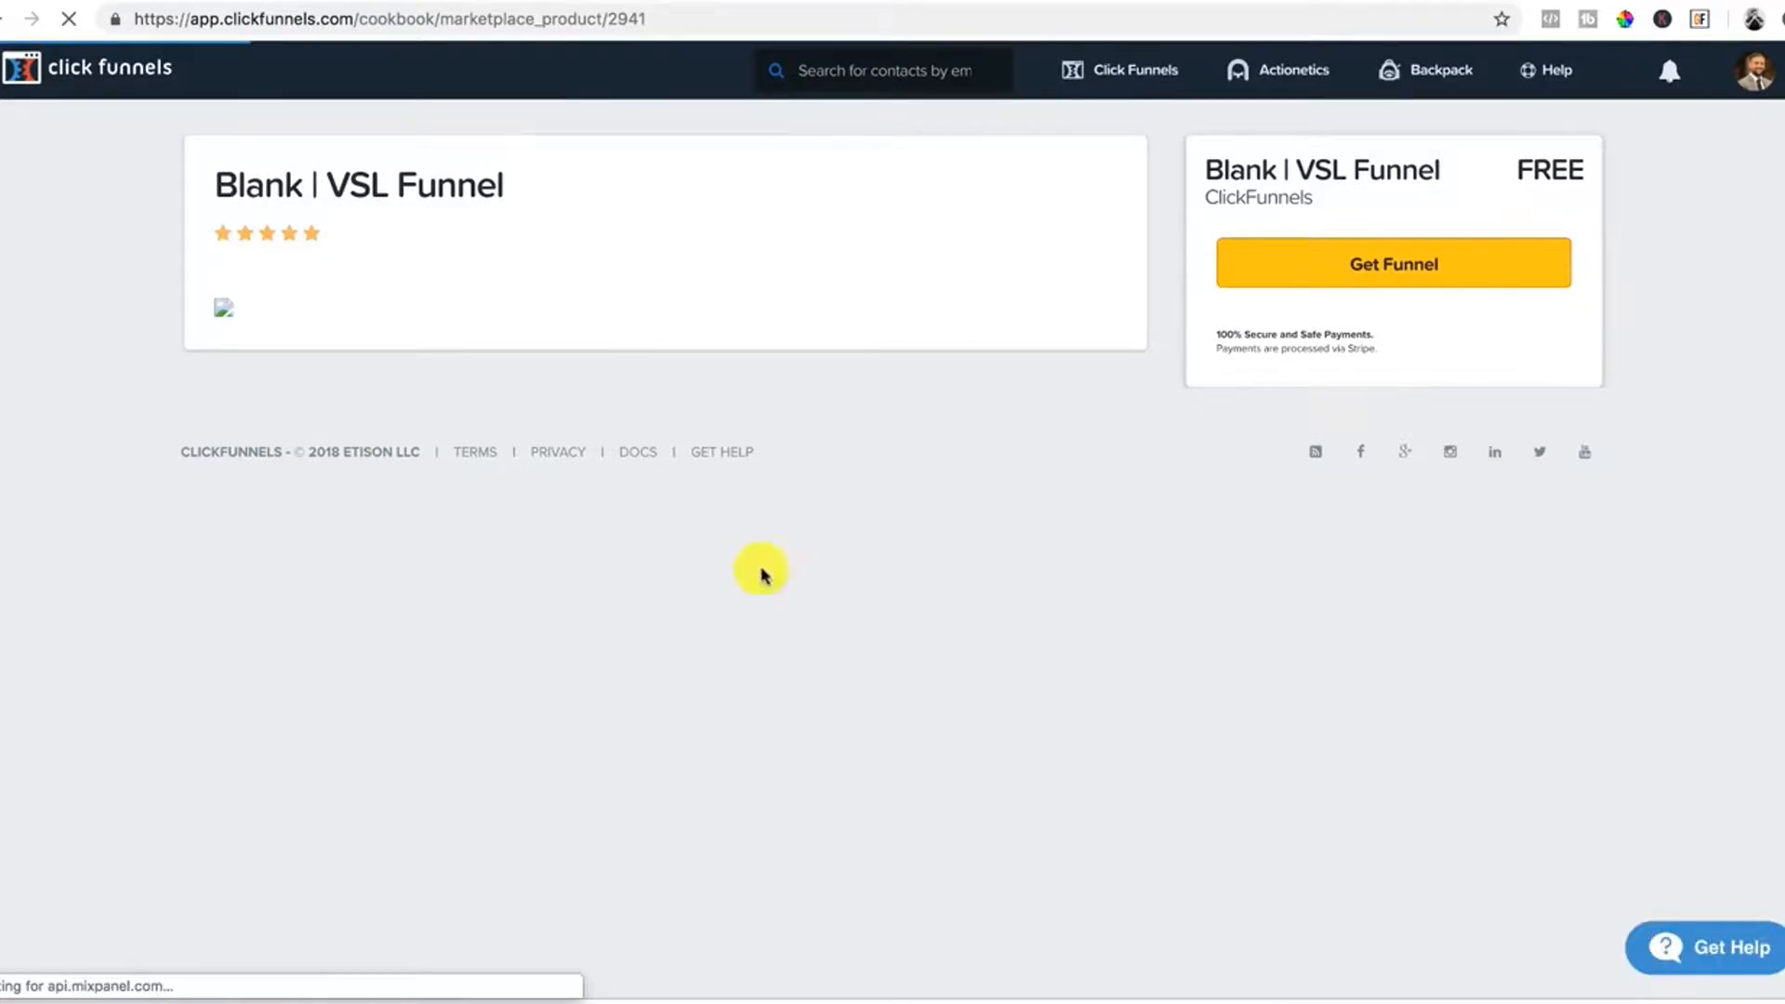
left_click(1440, 278)
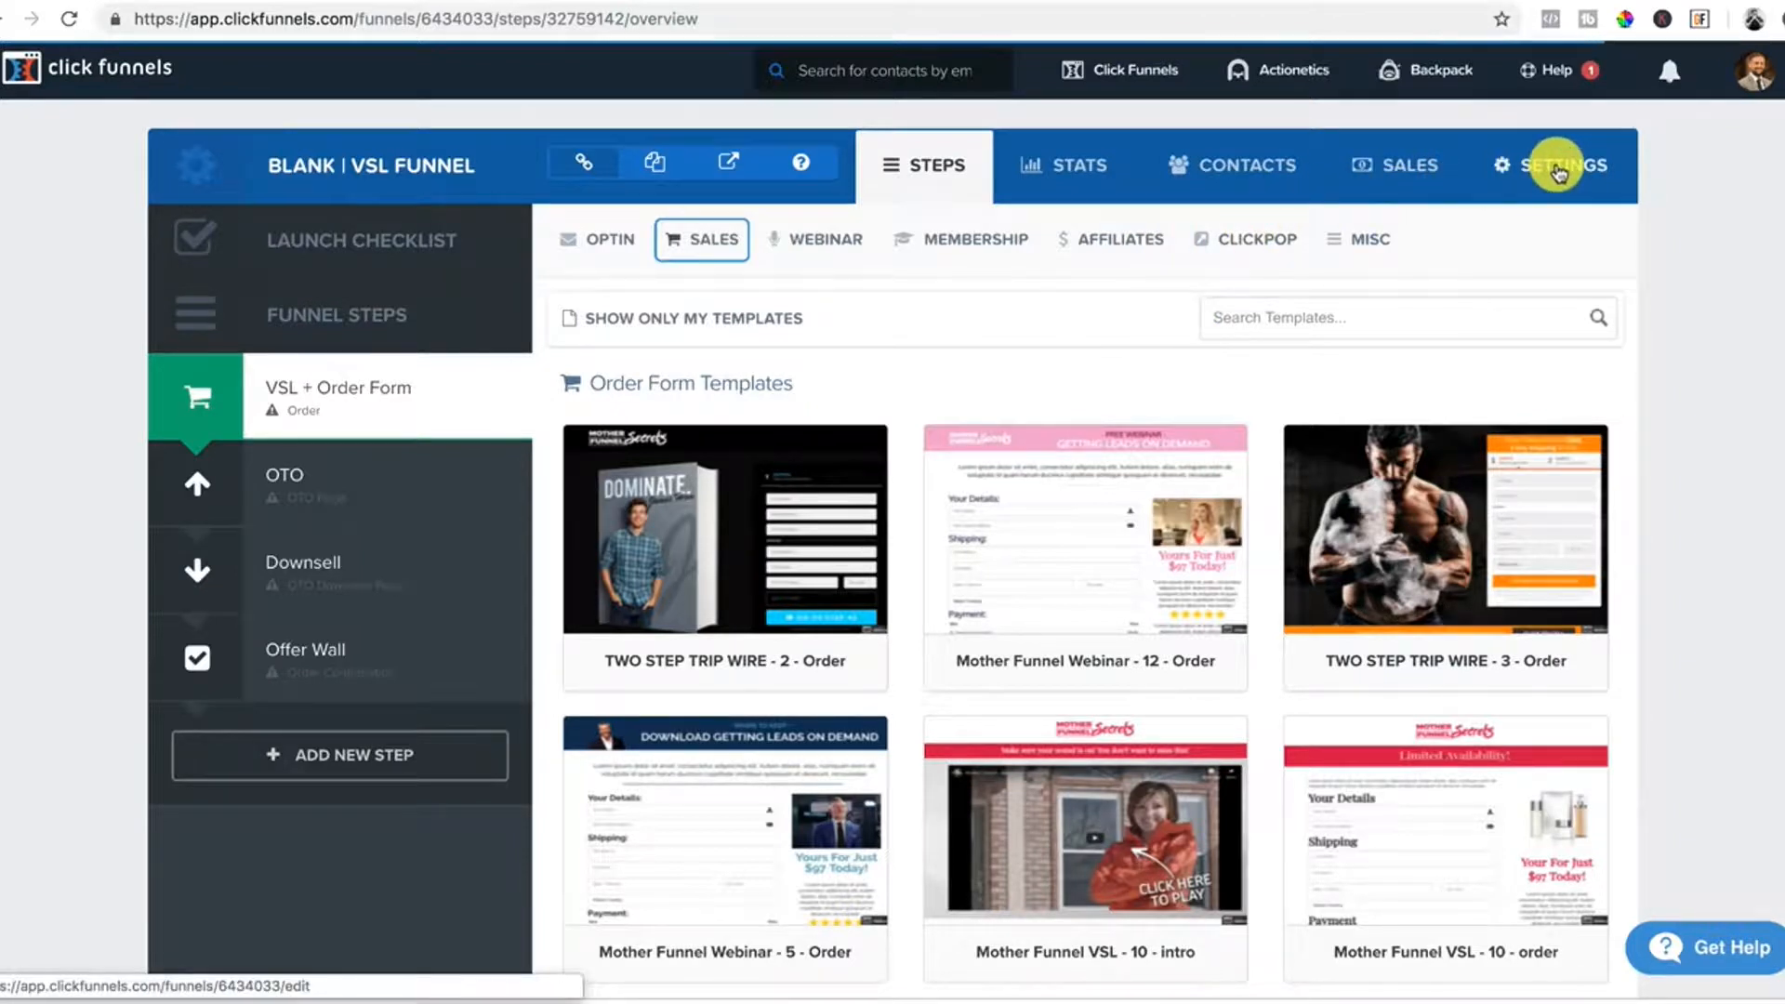
left_click(1567, 171)
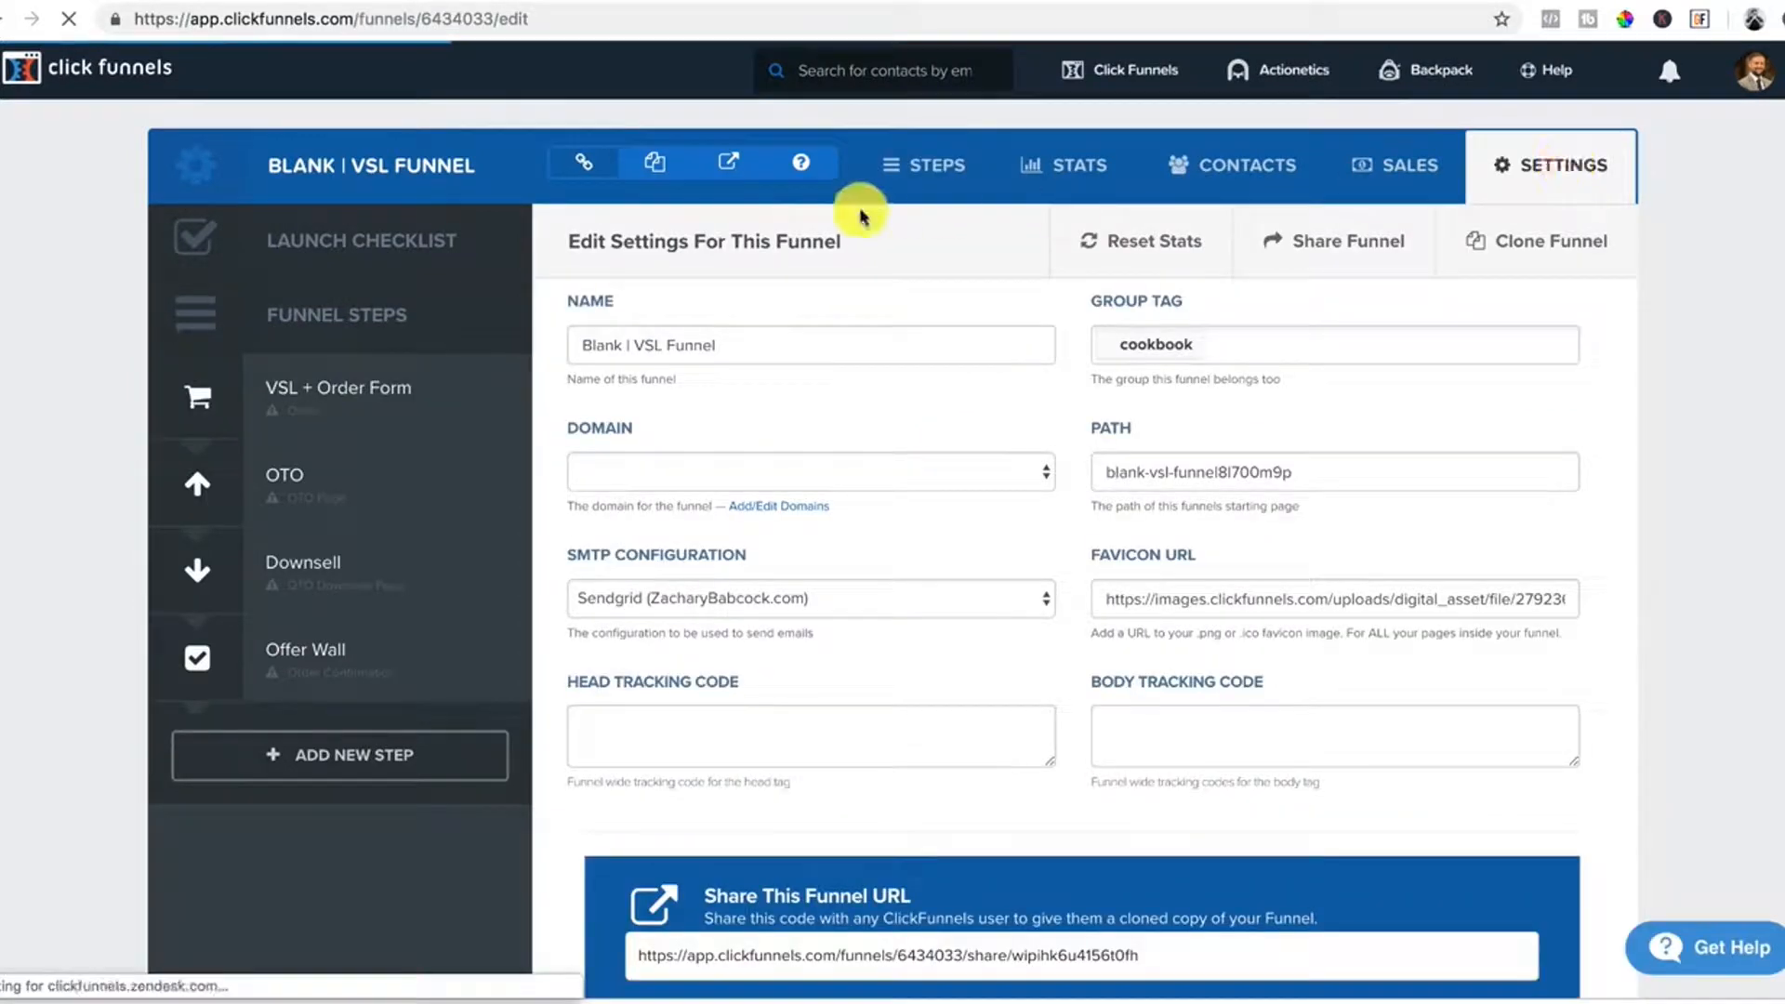
Replace the cookbook group tag with a tag carrying the owner's name.
left_click_drag(729, 347, 578, 347)
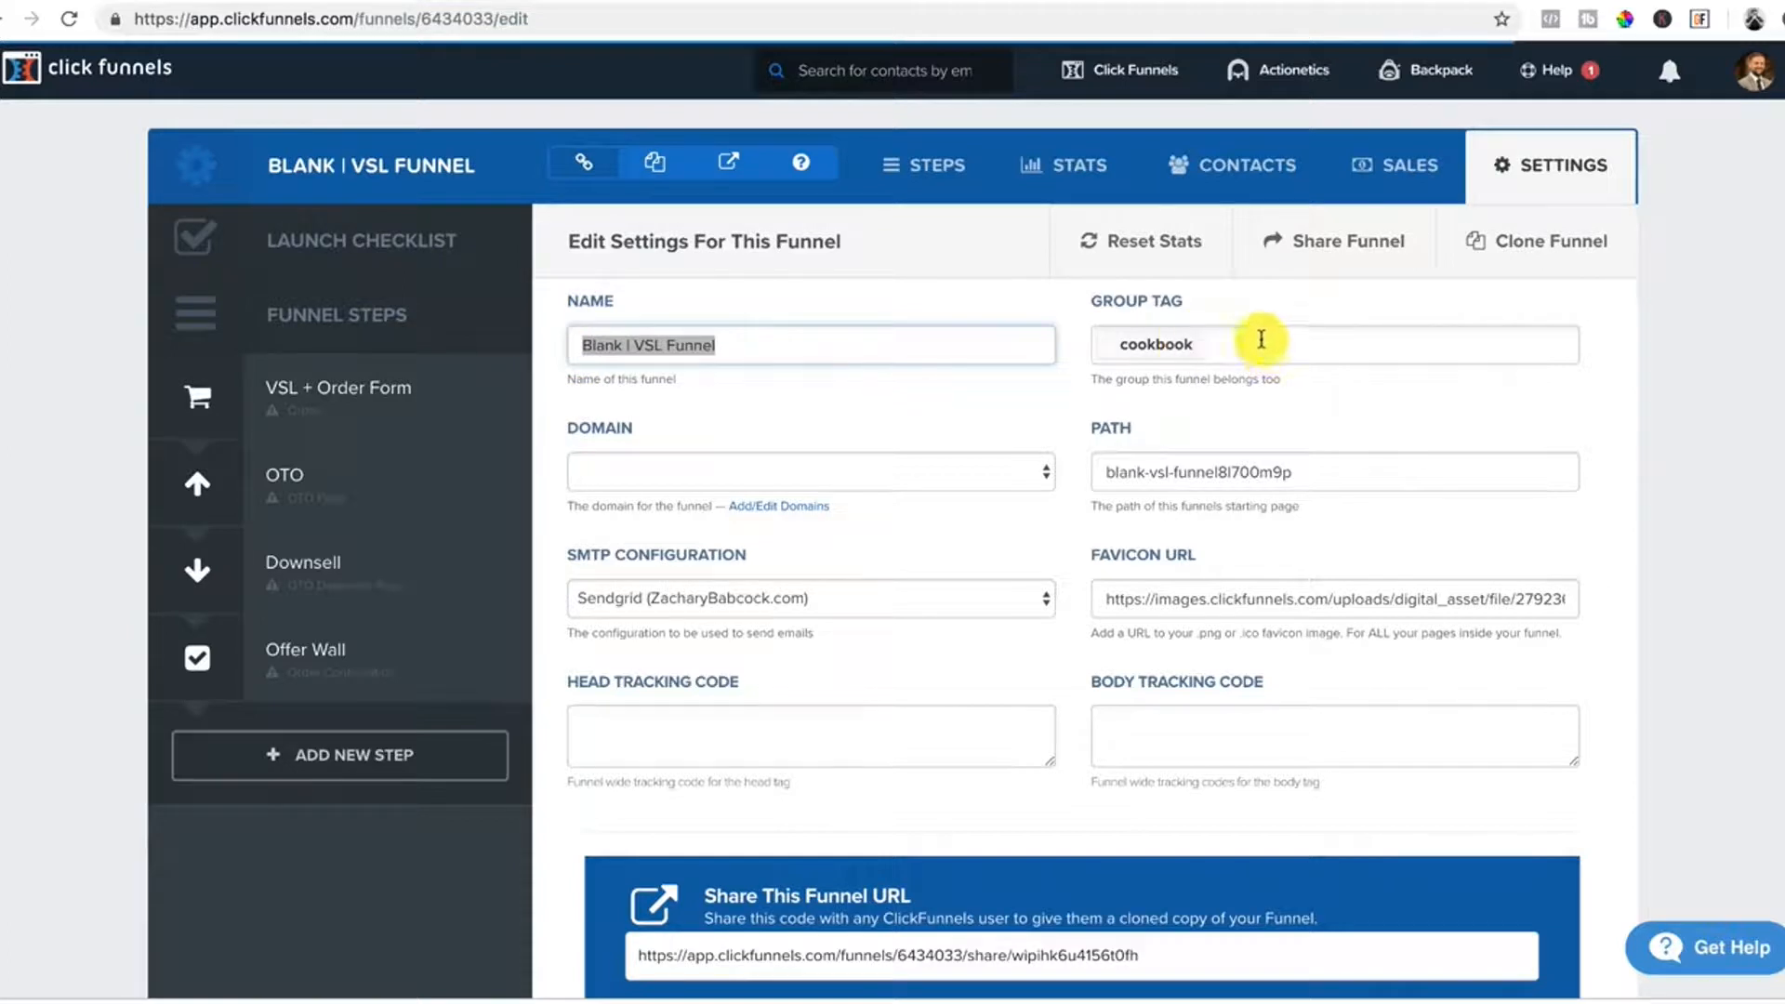
left_click(1209, 346)
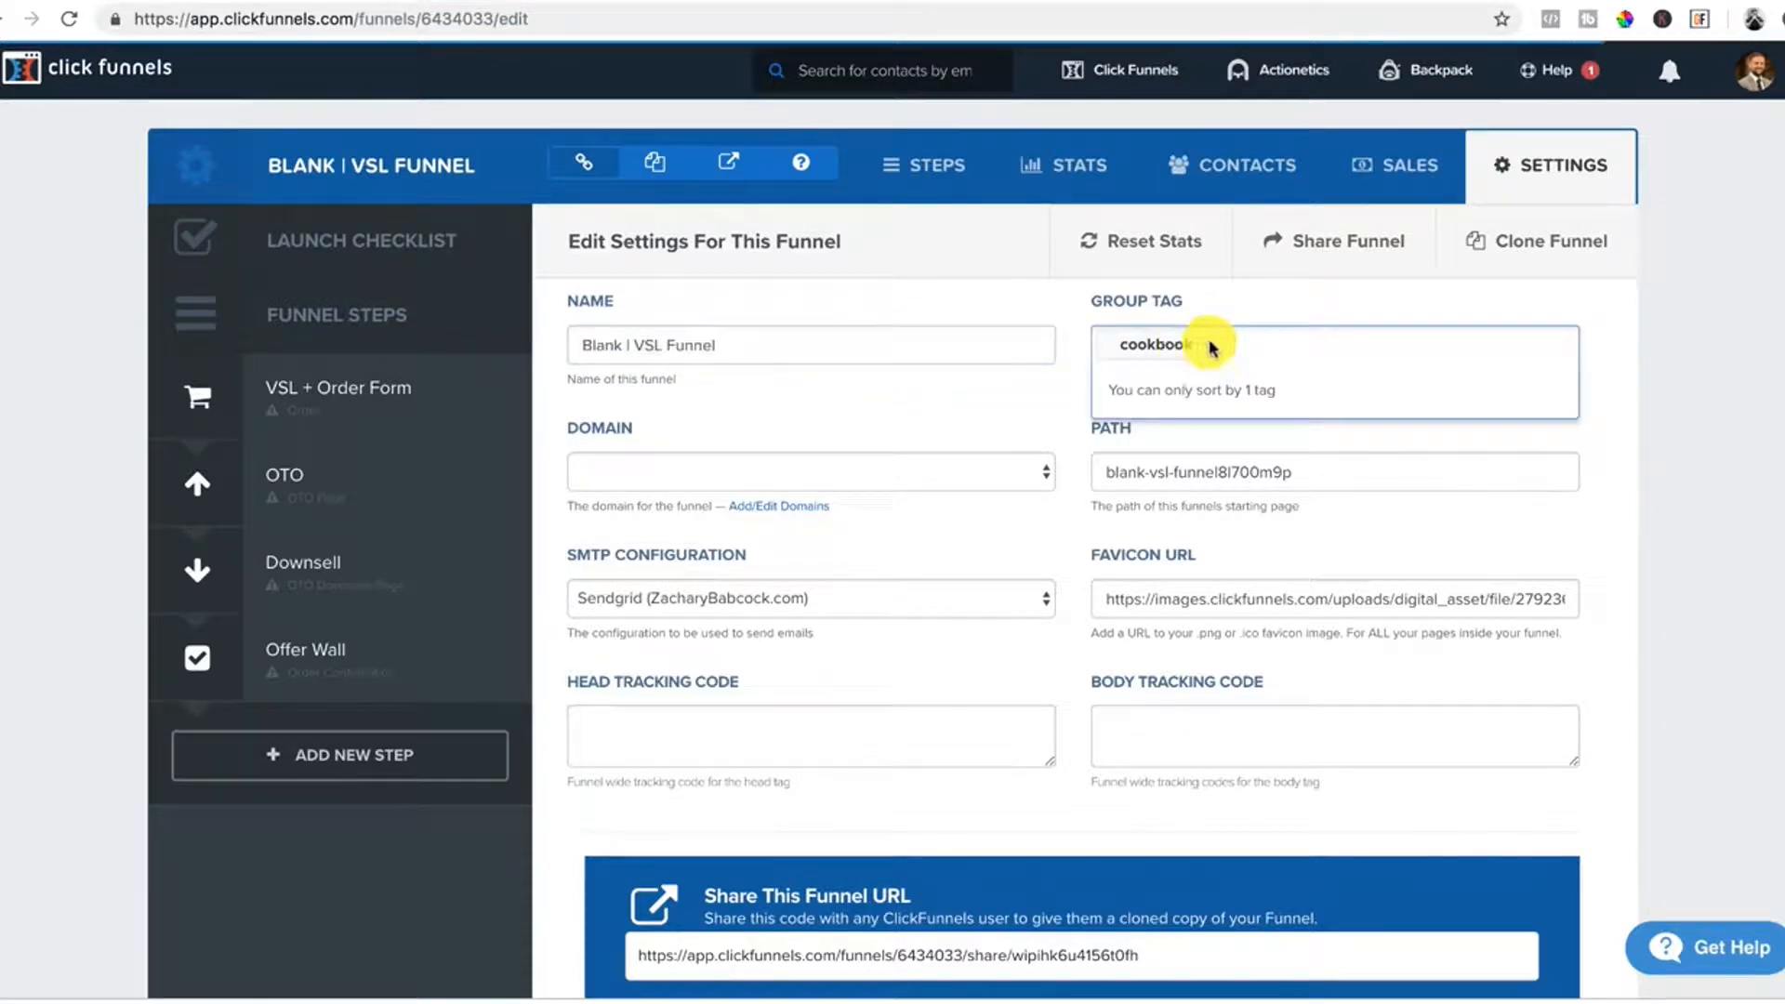
key("BackSpace")
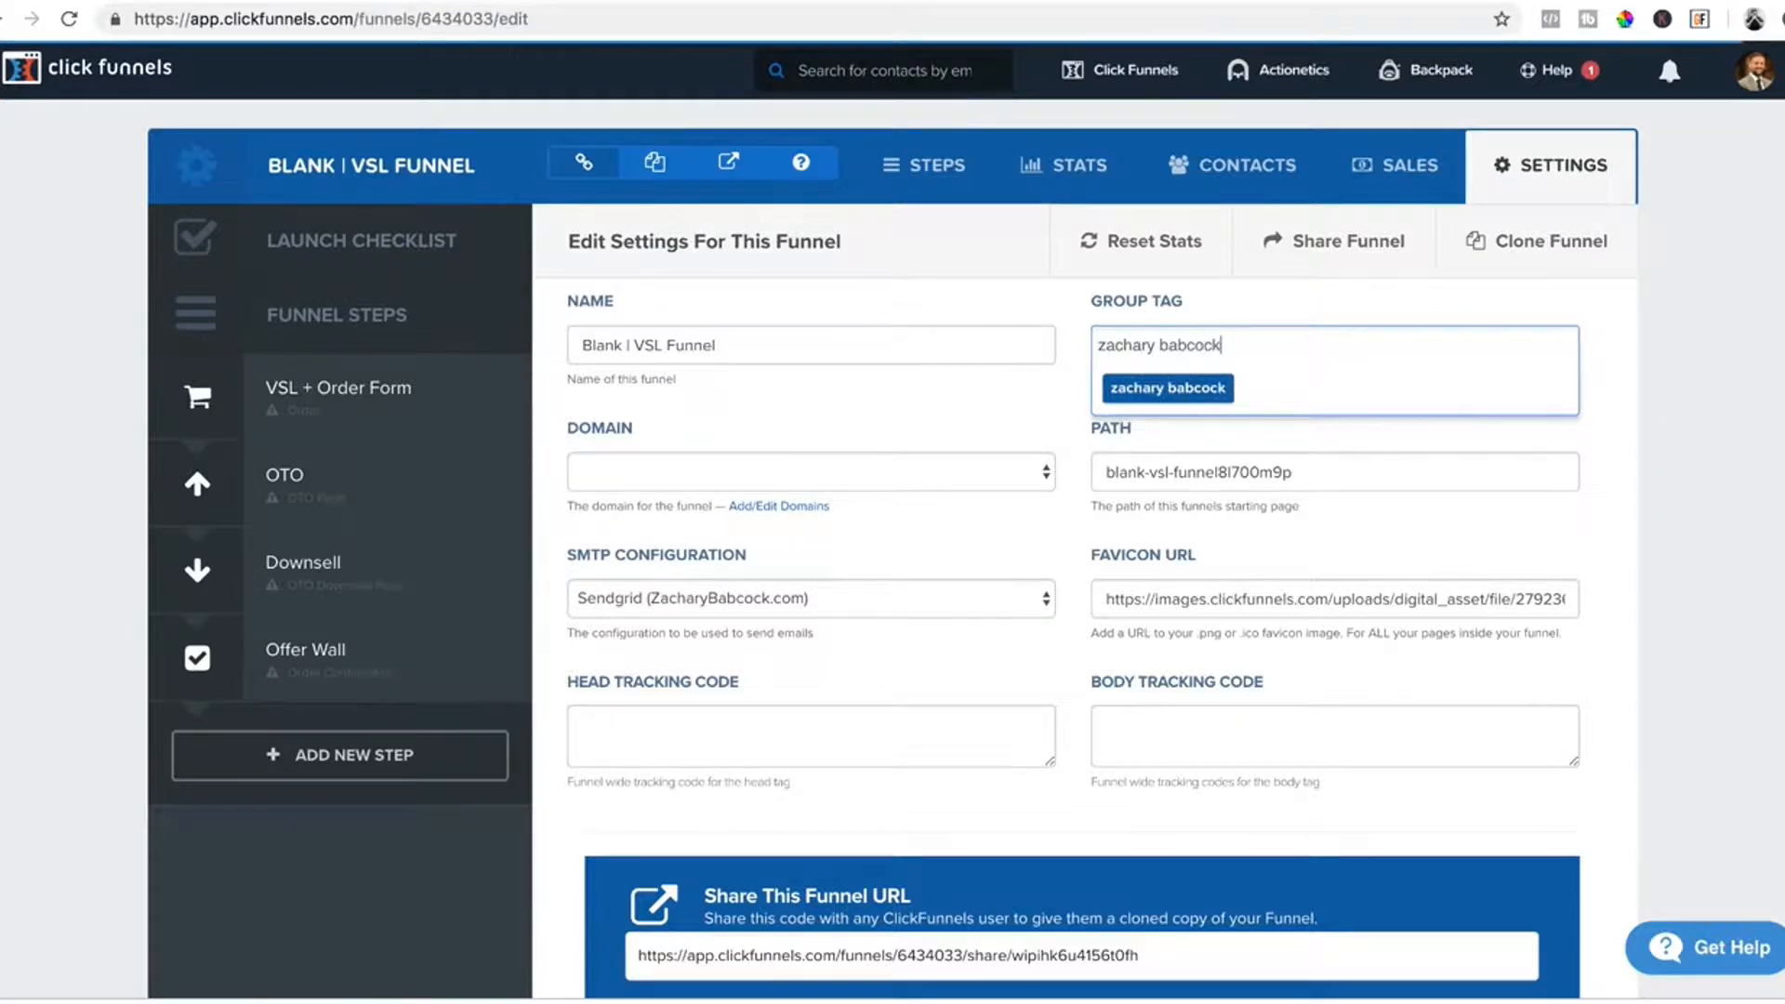
left_click(1197, 388)
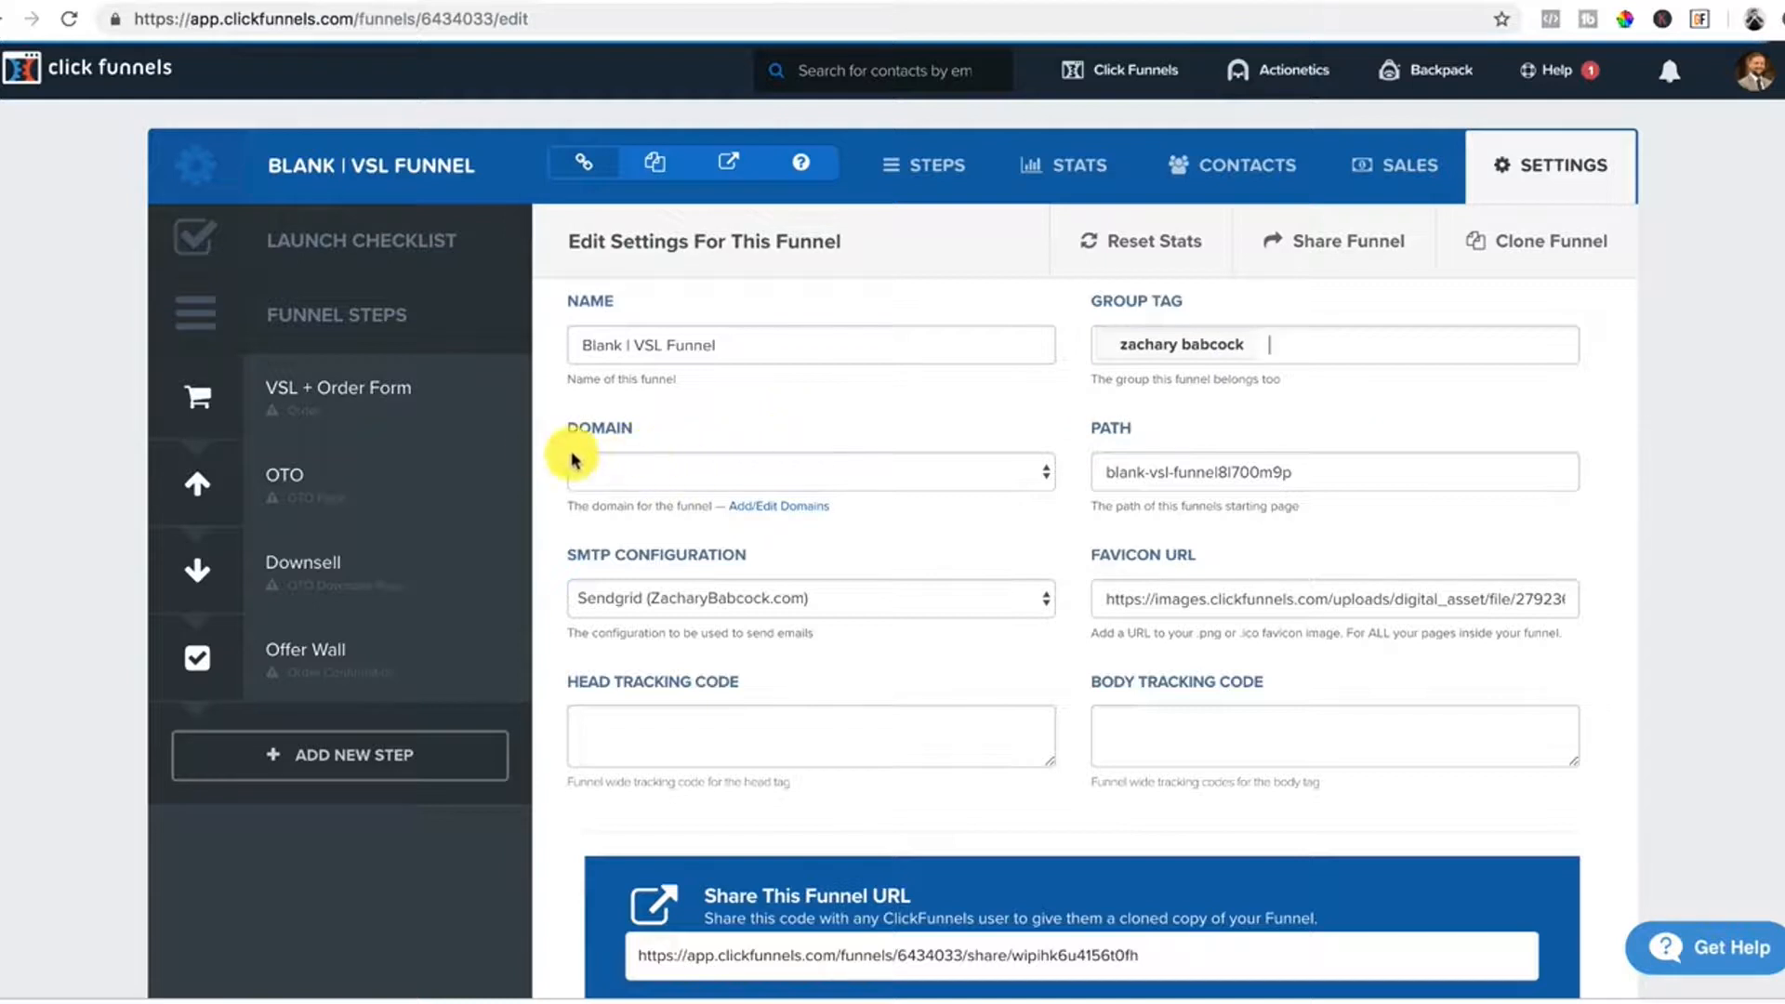
Set the funnel's domain to the owner's site and replace the old path with 'program'.
left_click(865, 470)
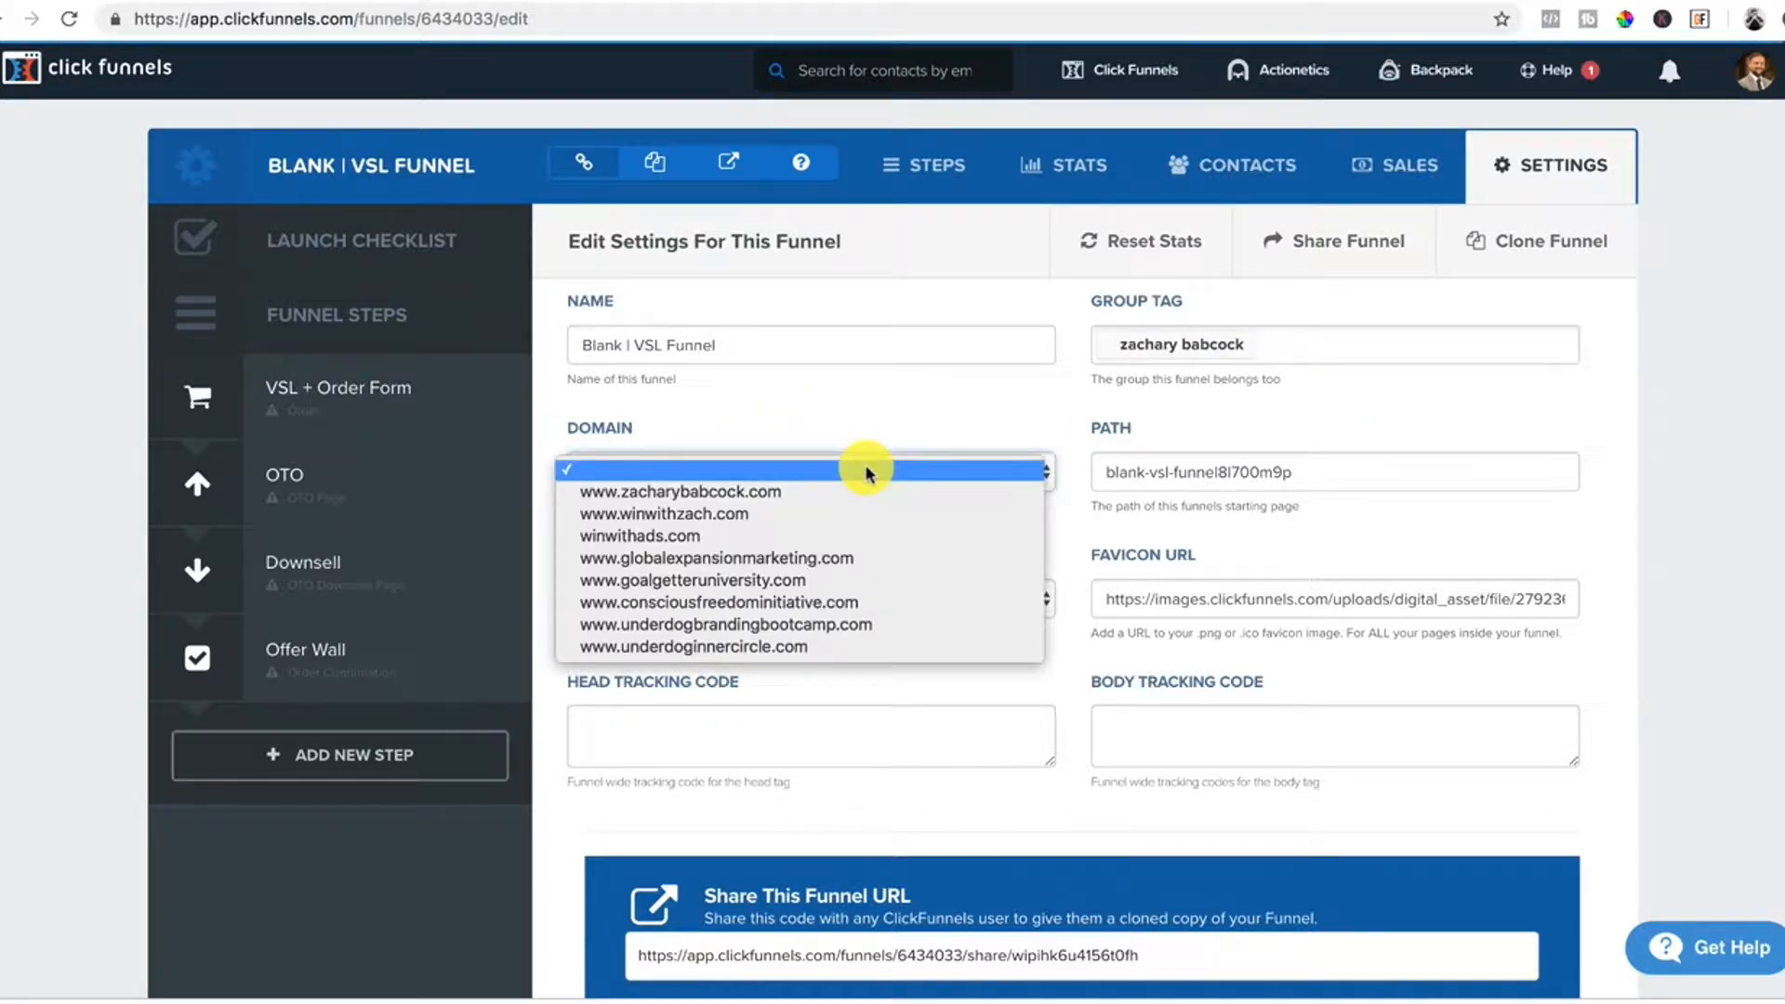
left_click(742, 495)
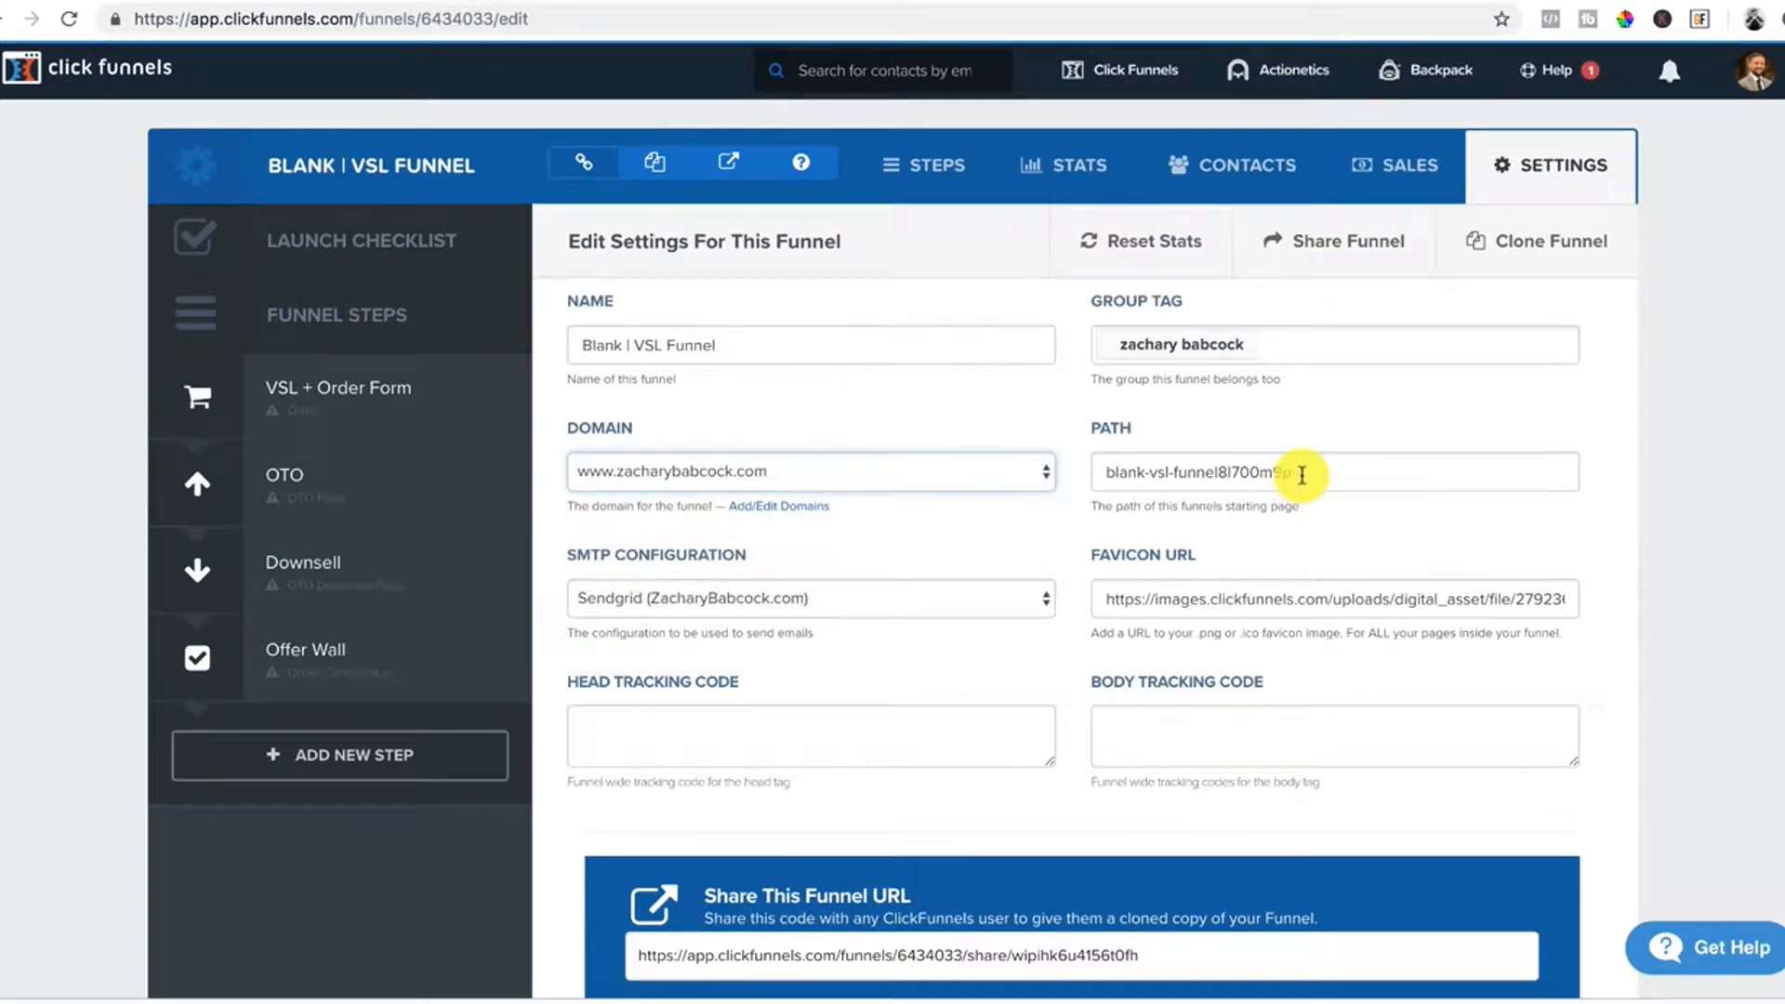
left_click_drag(1301, 475, 1065, 481)
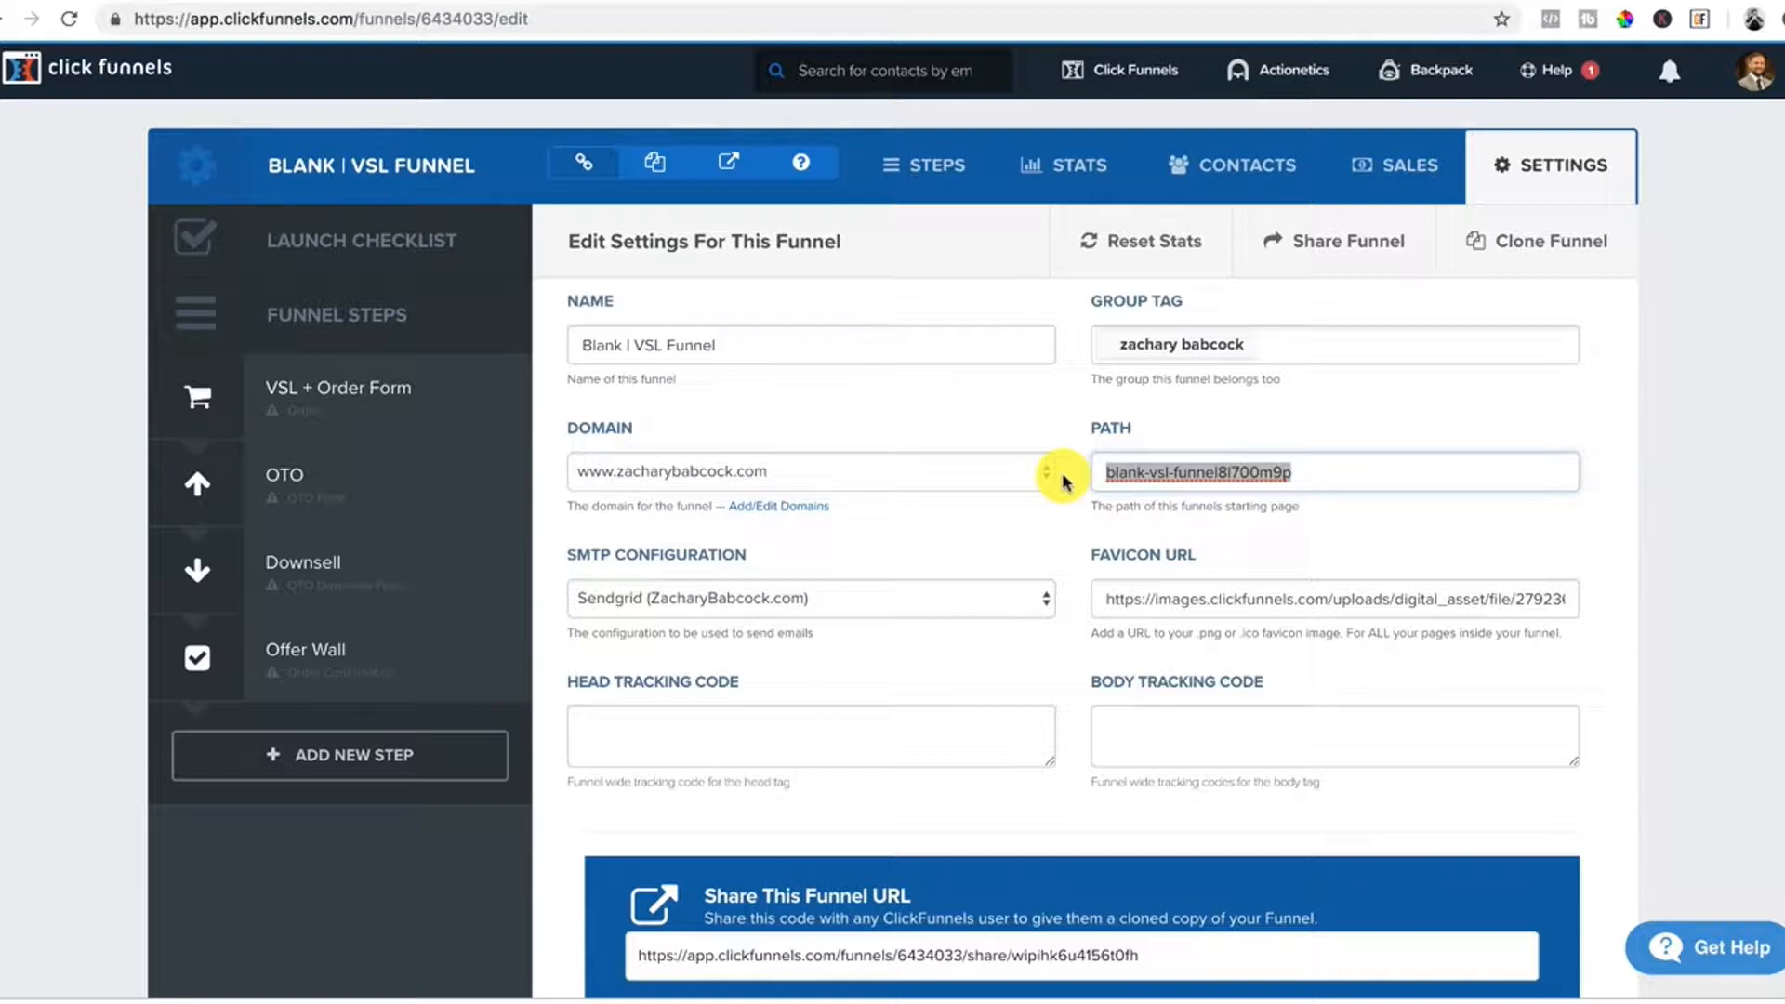
key("BackSpace")
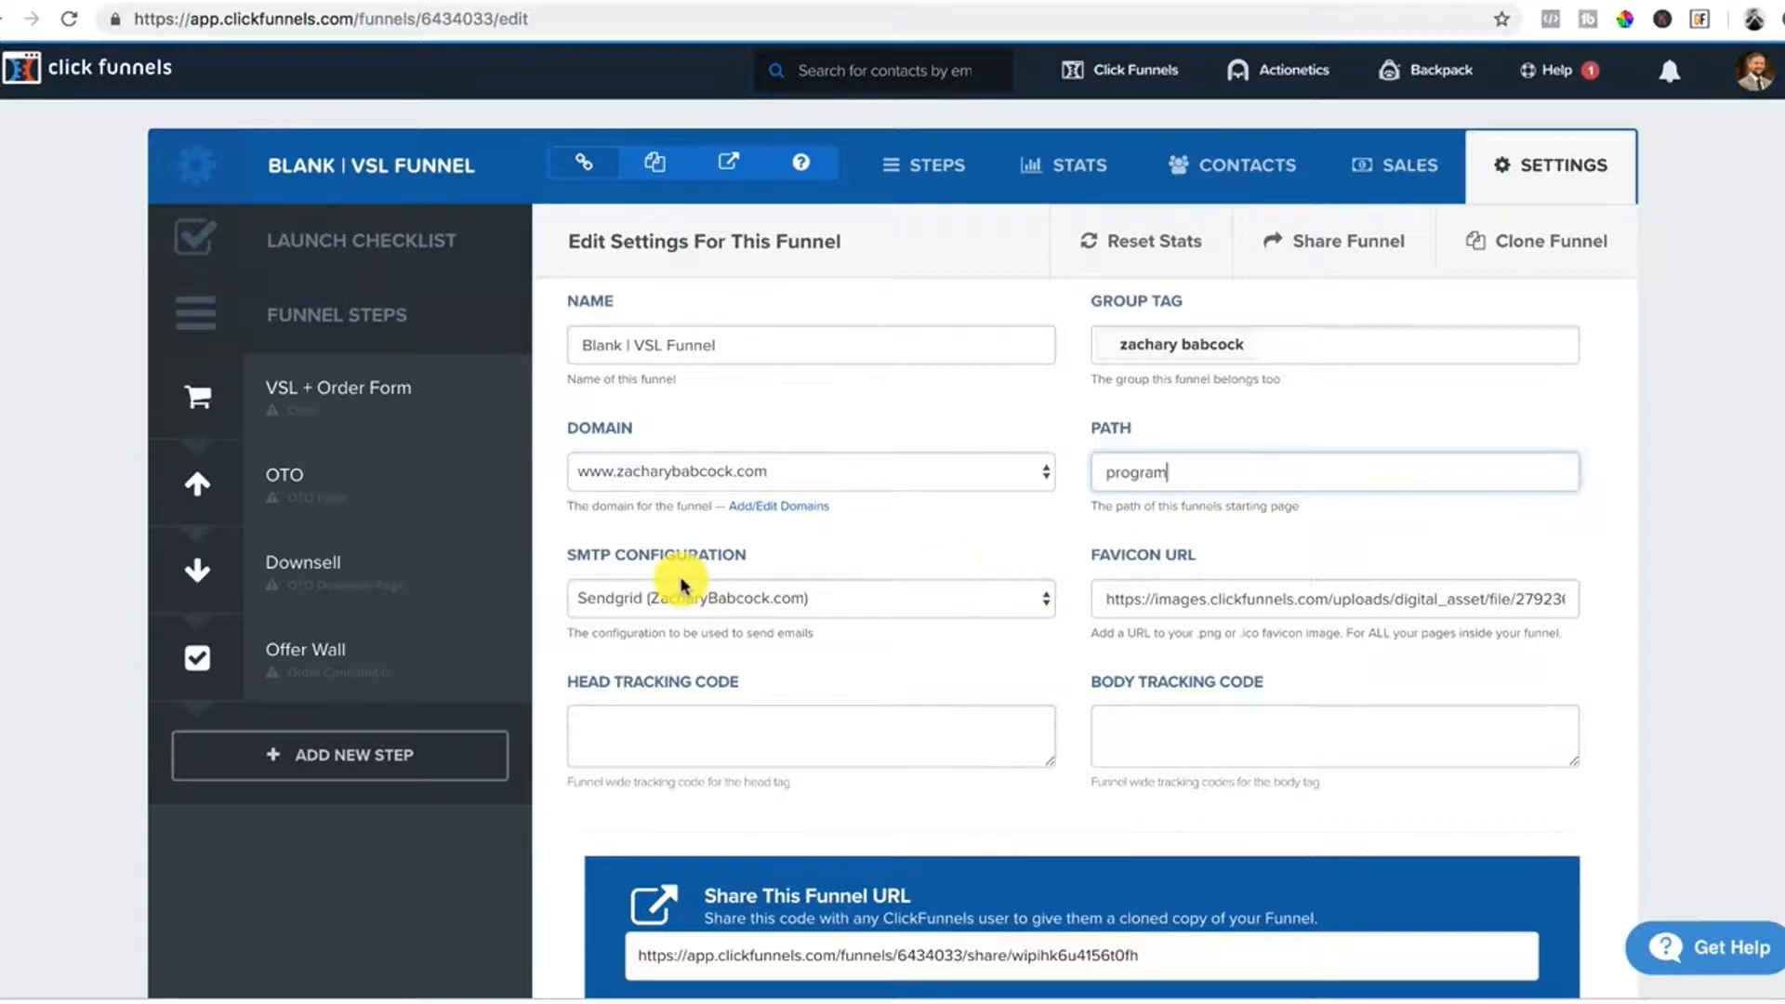
scroll(688, 584, "down", 1)
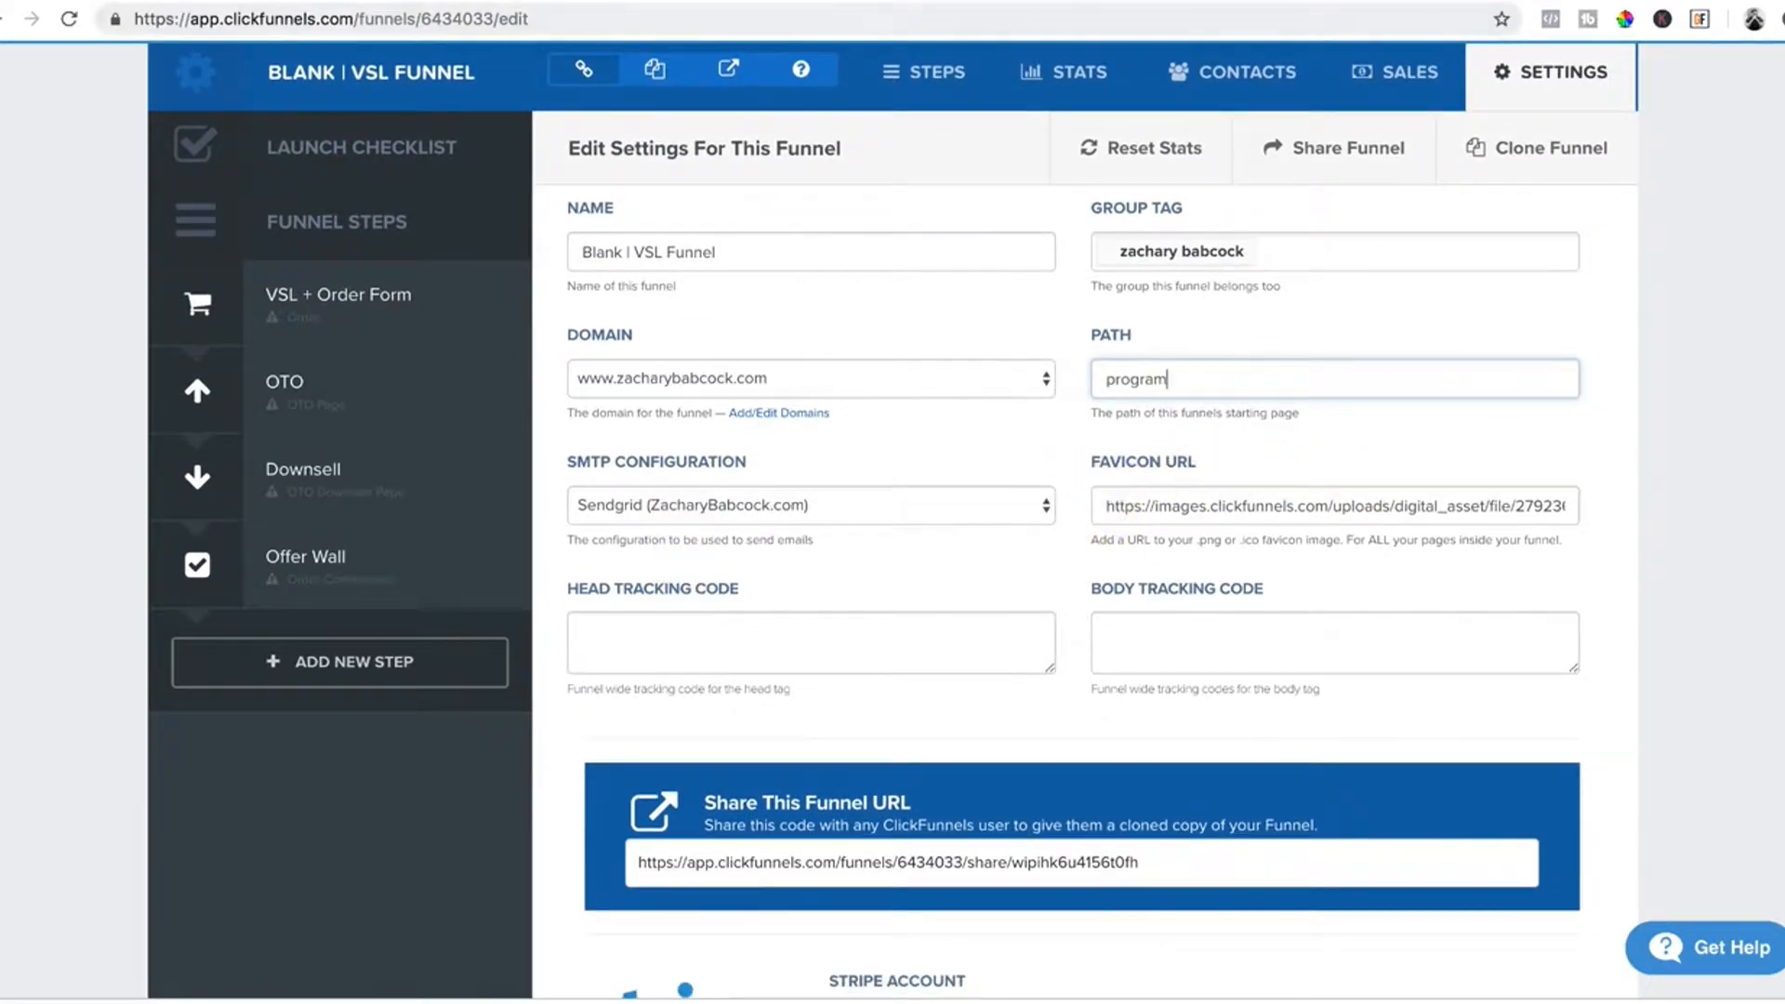
left_click(1748, 2)
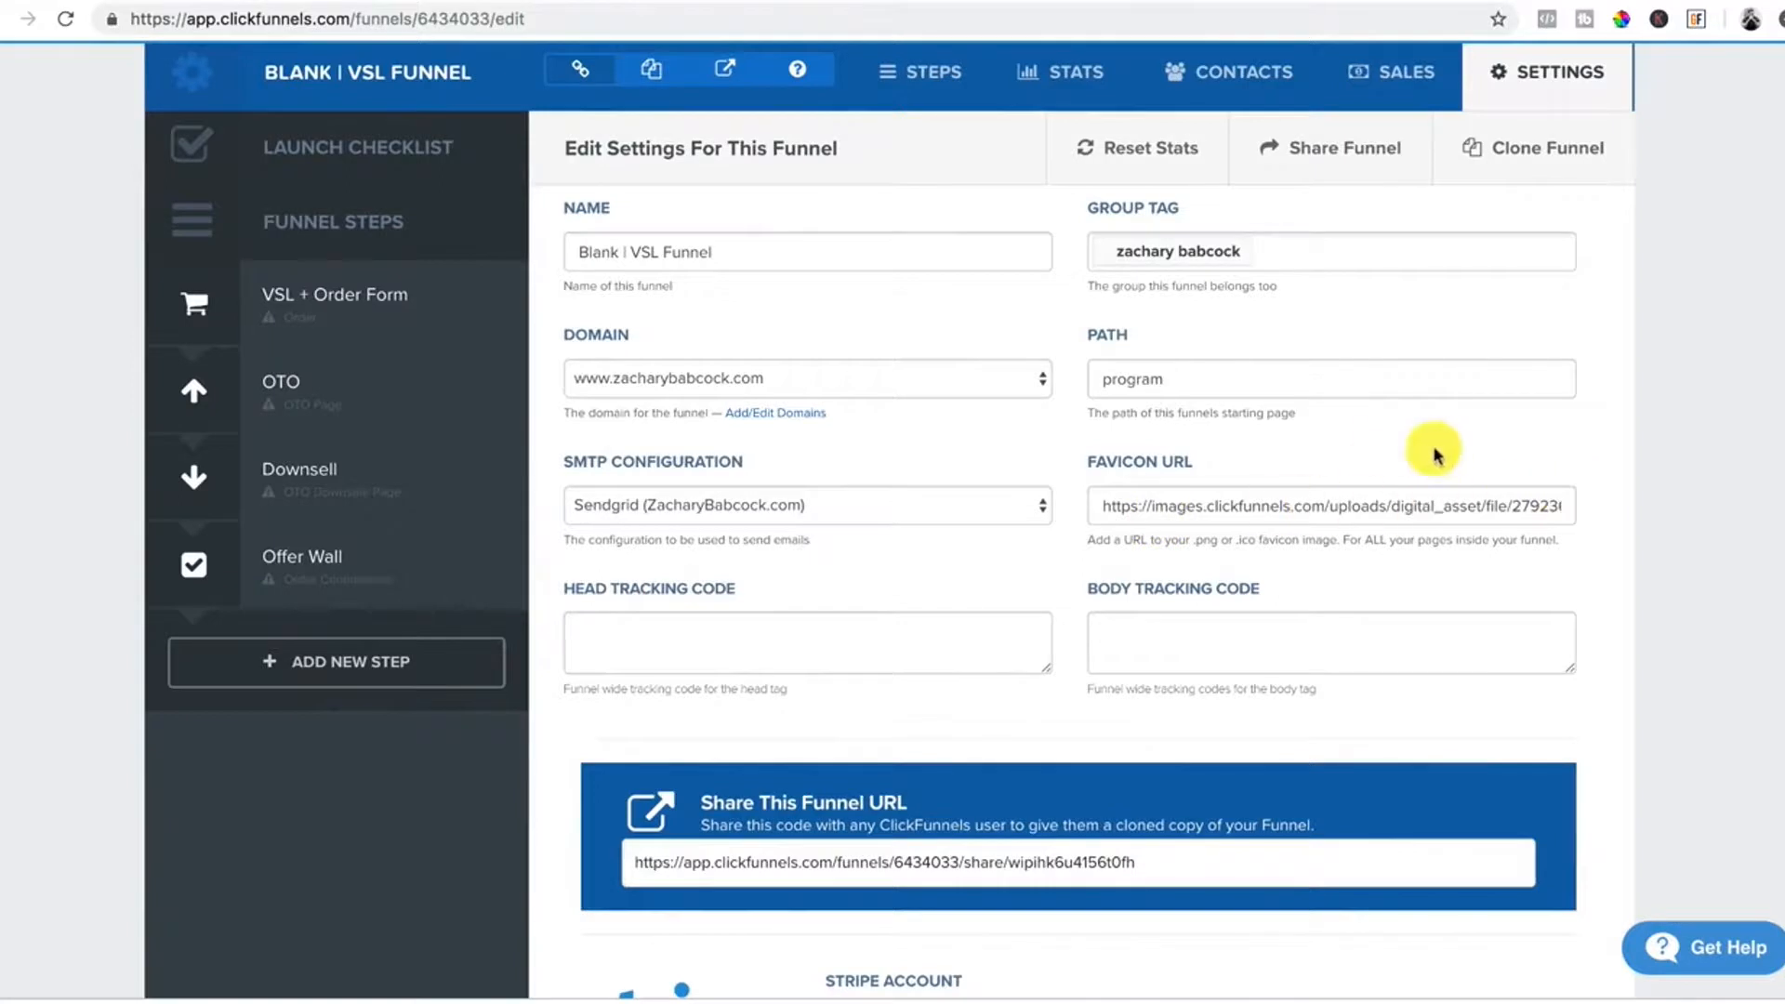
Save the updated funnel settings with the new group tag, domain and path.
left_click(600, 635)
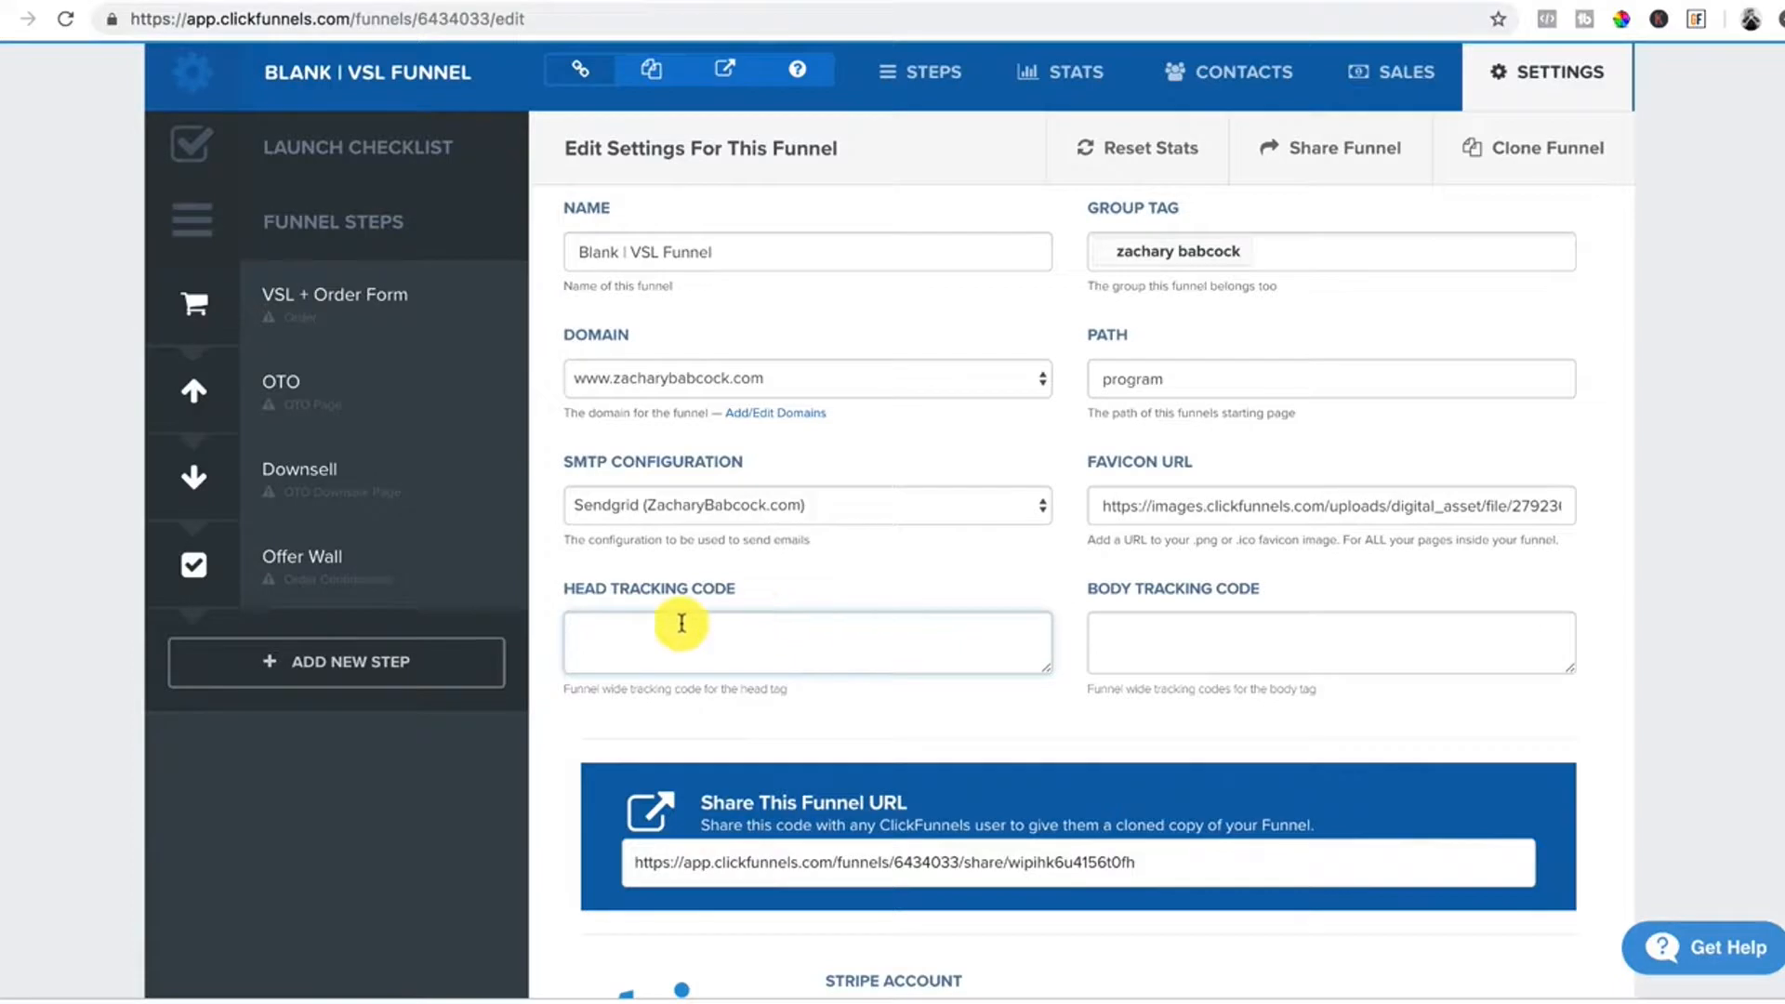
scroll(599, 636, "down", 3)
scroll(599, 636, "down", 5)
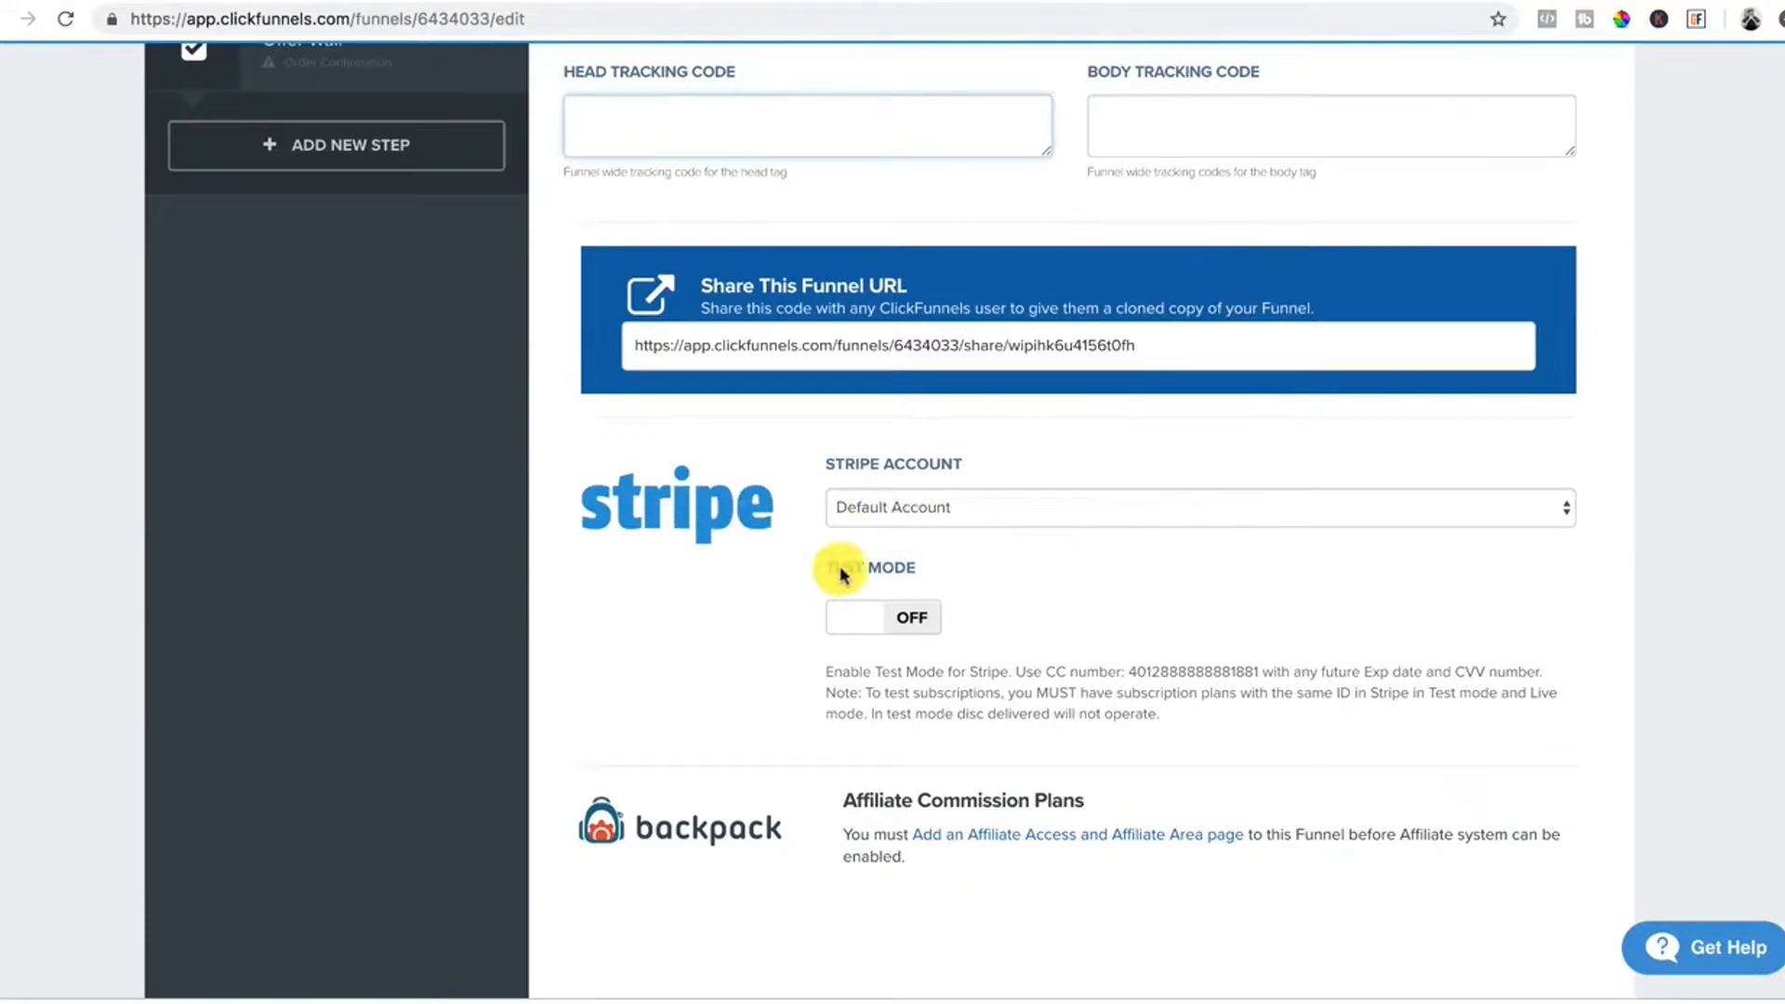
scroll(768, 493, "down", 3)
scroll(768, 493, "up", 5)
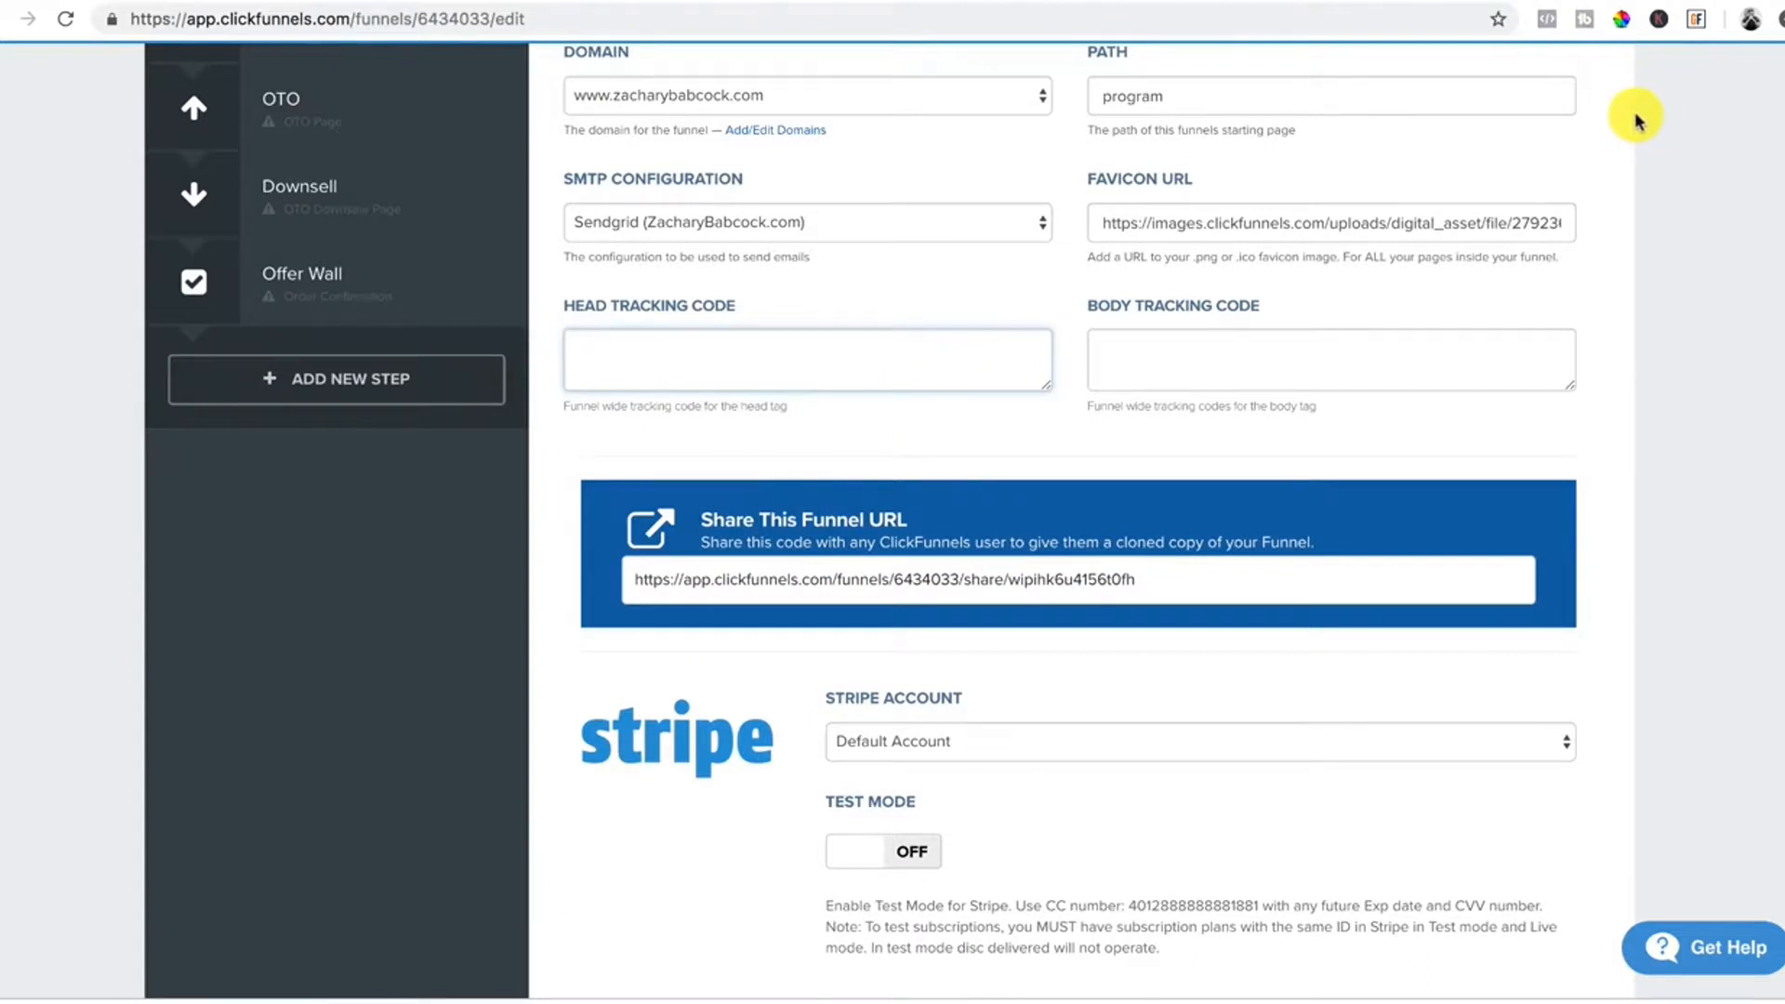
scroll(1255, 510, "down", 5)
scroll(1257, 516, "up", 10)
scroll(1257, 517, "down", 15)
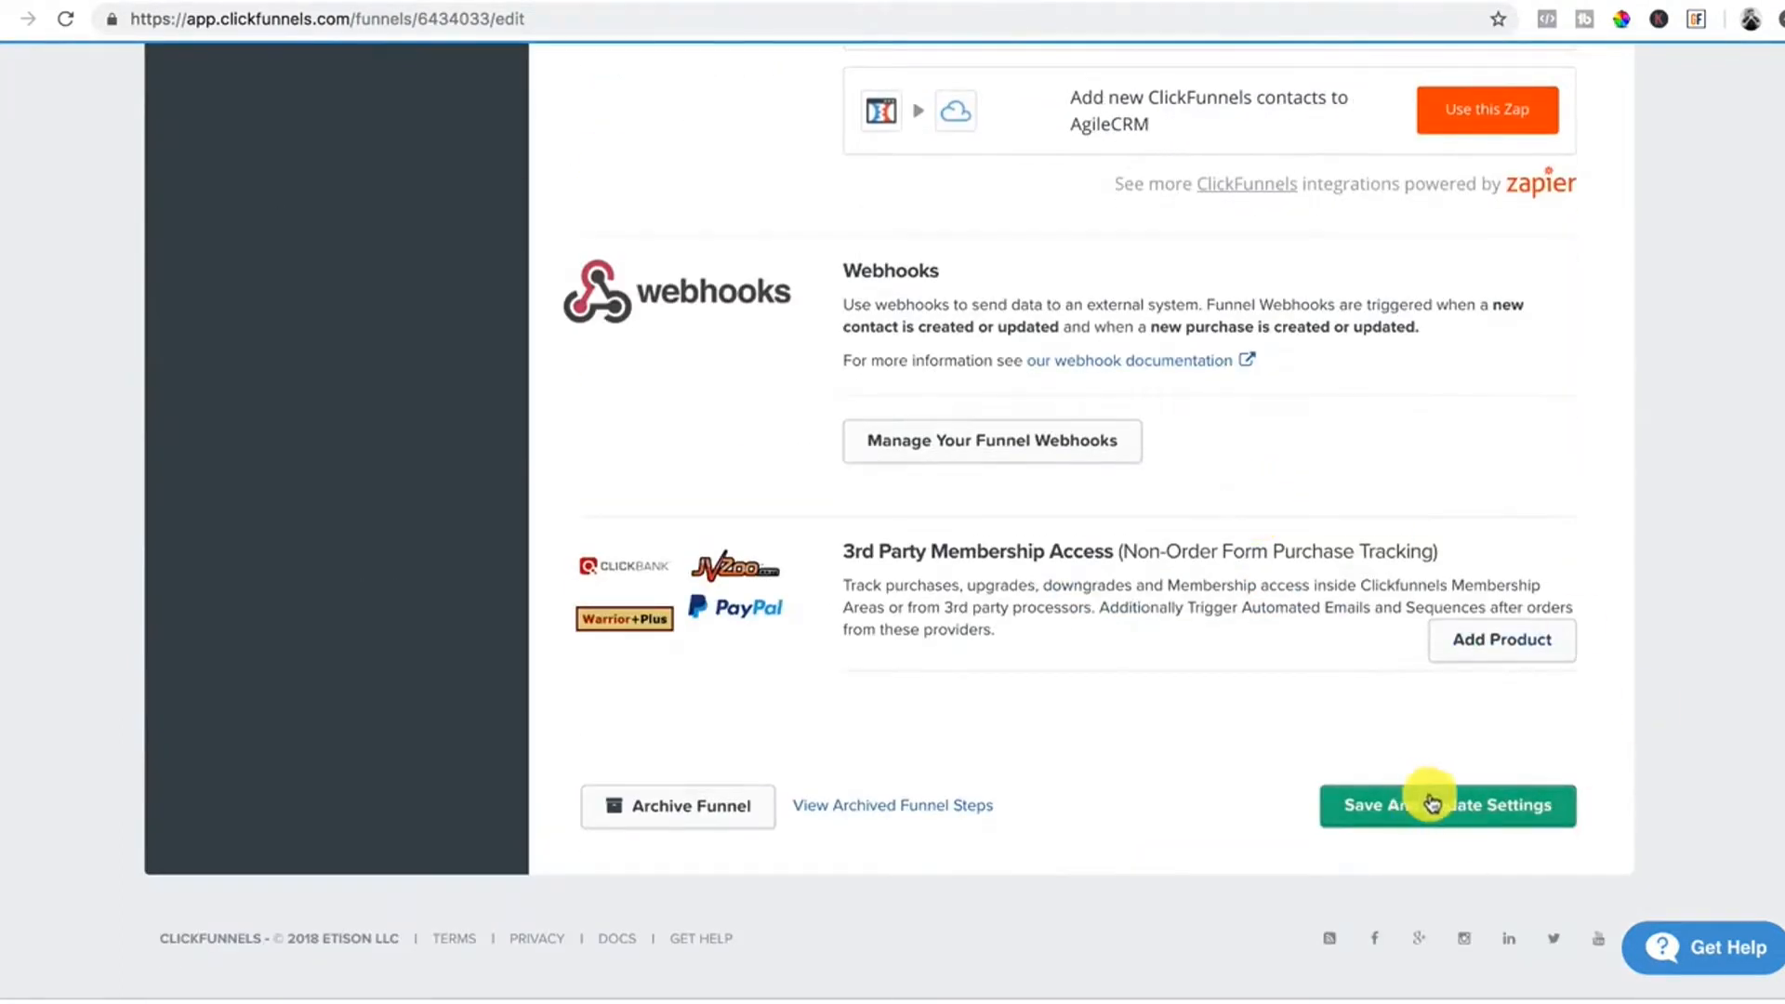
left_click(1431, 805)
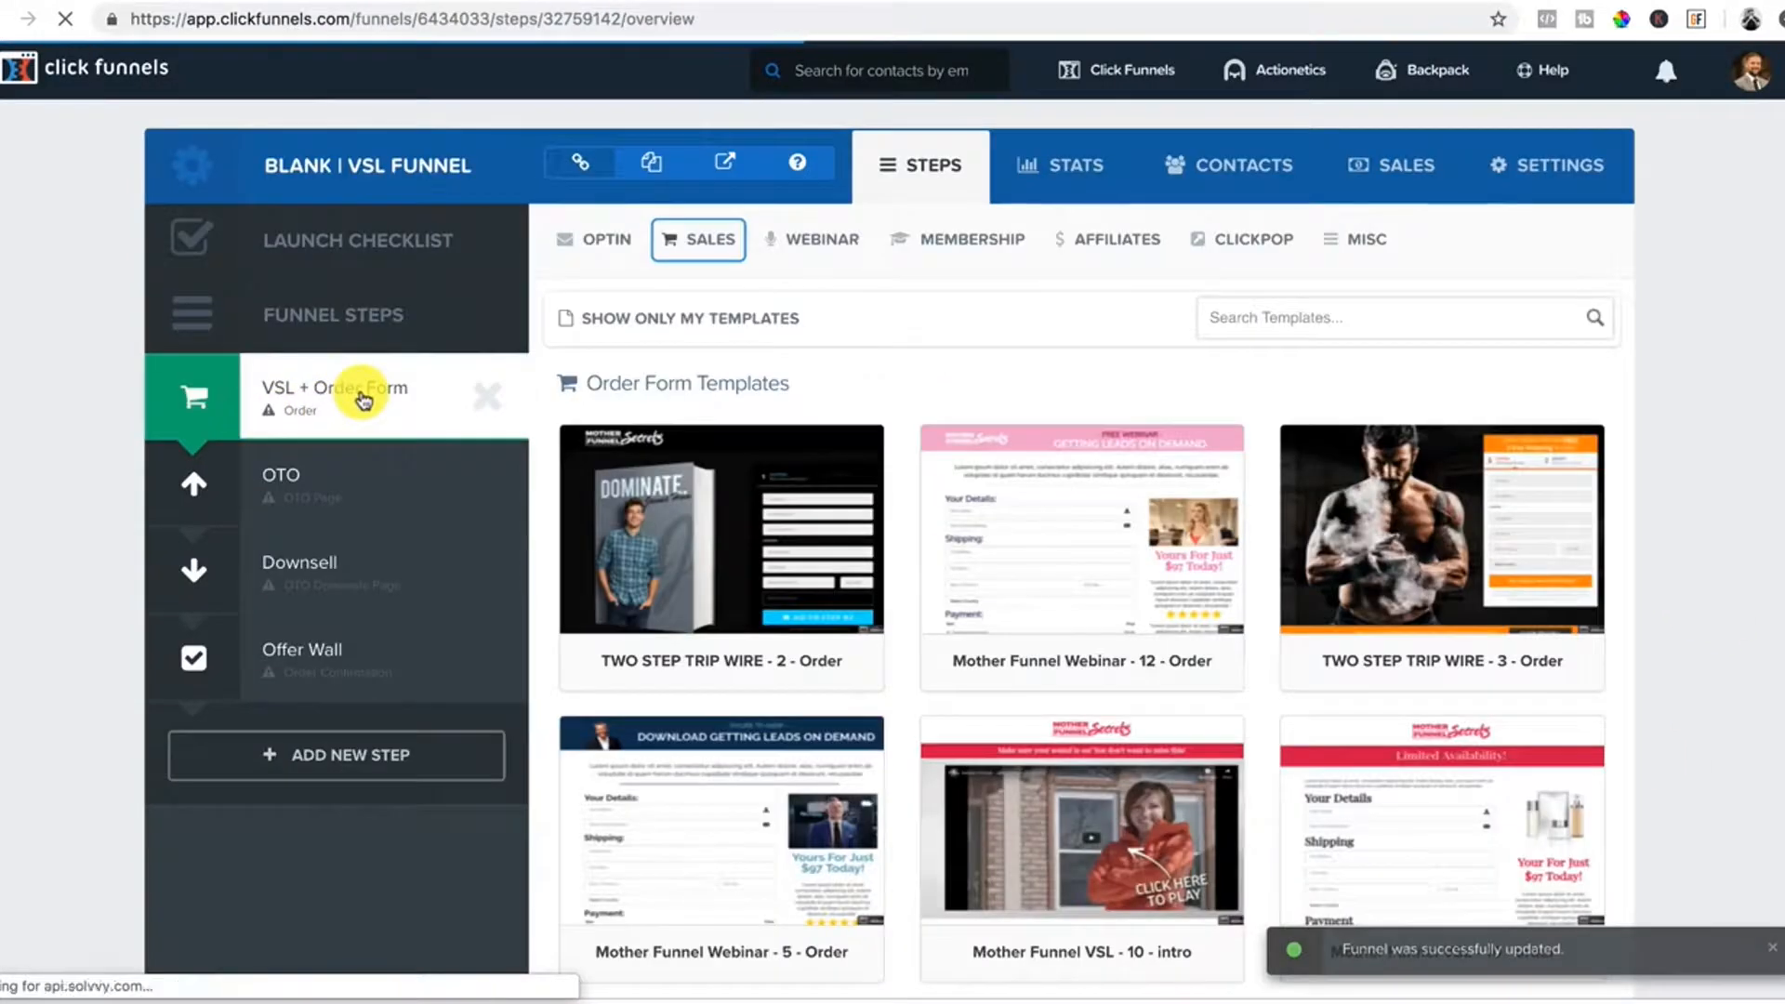
Browse the Order Form Templates for the VSL + Order Form step, reaching Mother Funnel VSL - 6 - order.
mouse_move(967, 574)
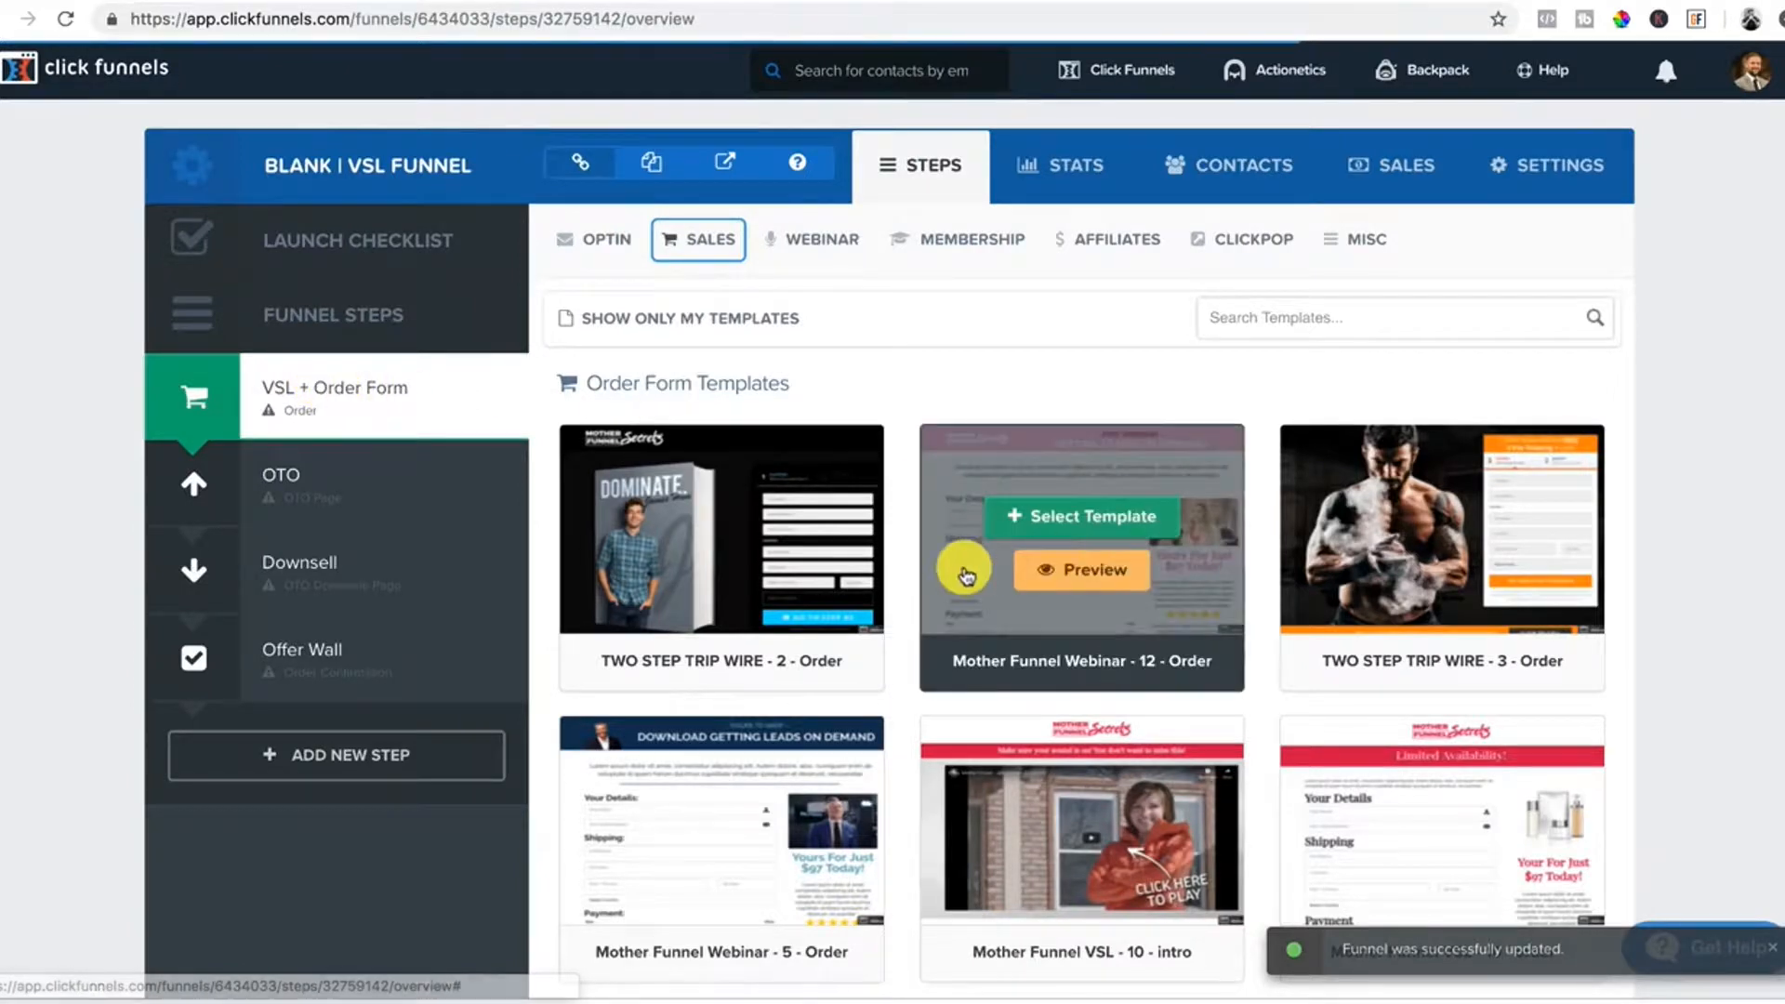
scroll(967, 574, "down", 20)
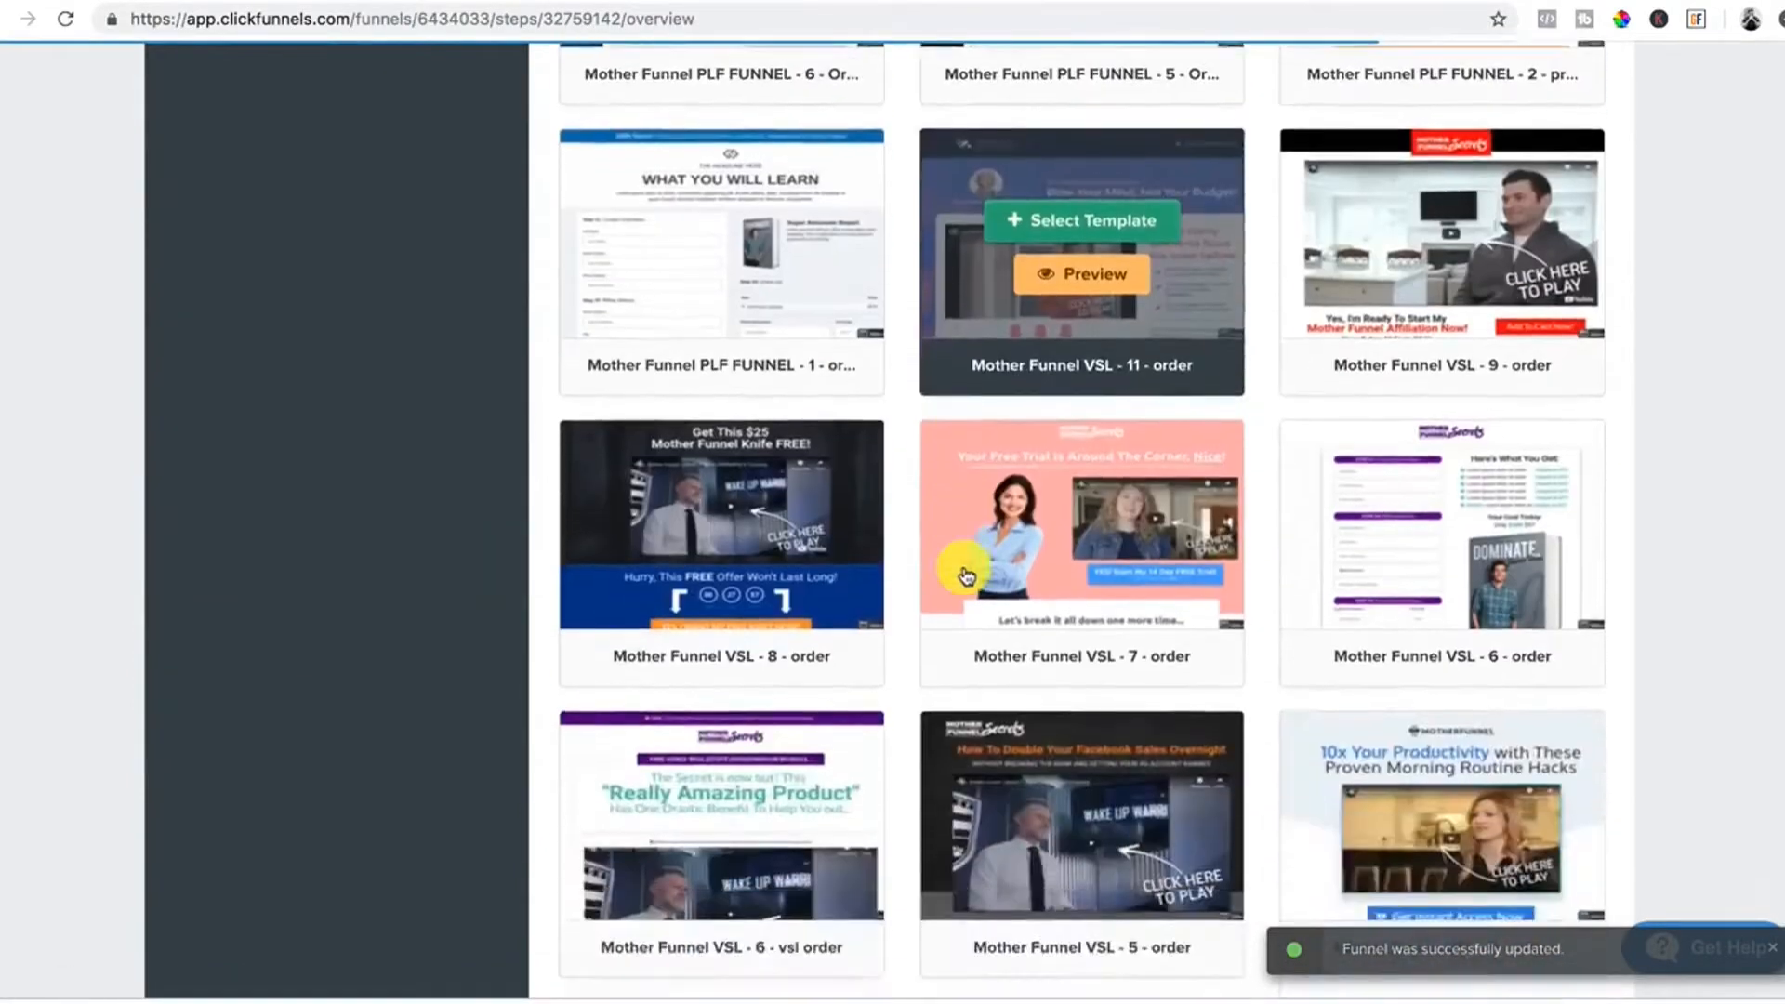
scroll(967, 574, "up", 20)
scroll(1350, 511, "down", 5)
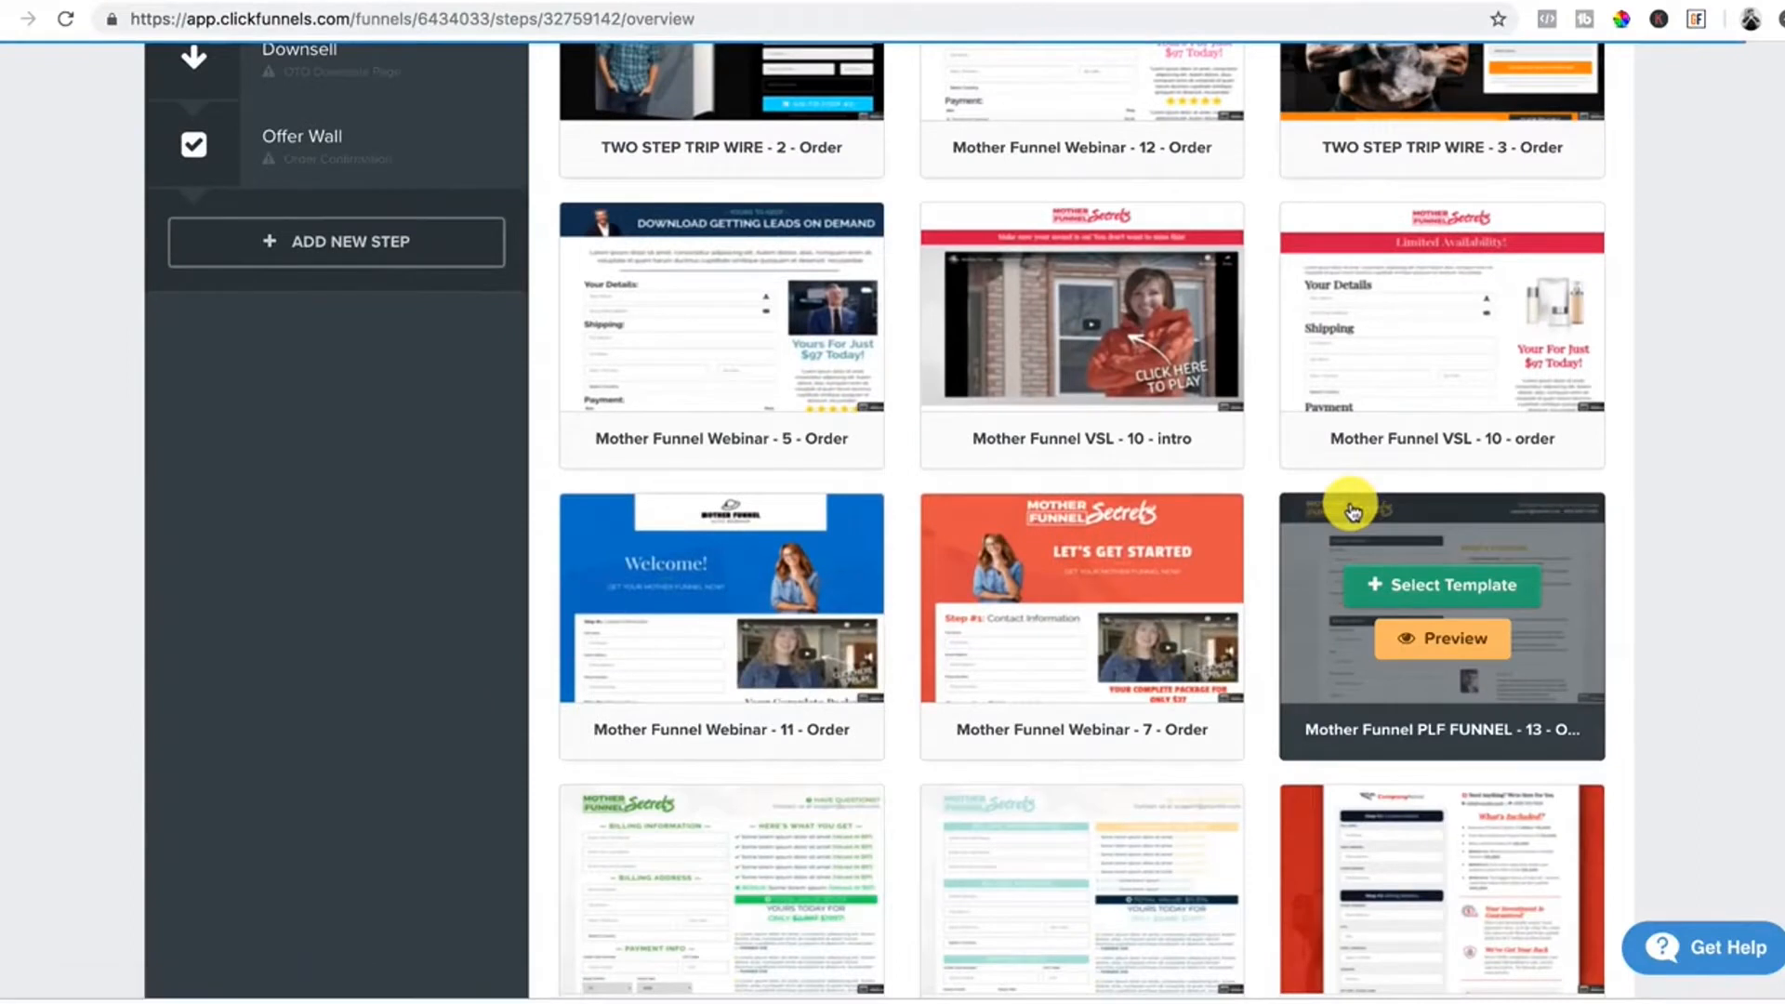
scroll(1353, 511, "up", 5)
scroll(1353, 511, "down", 13)
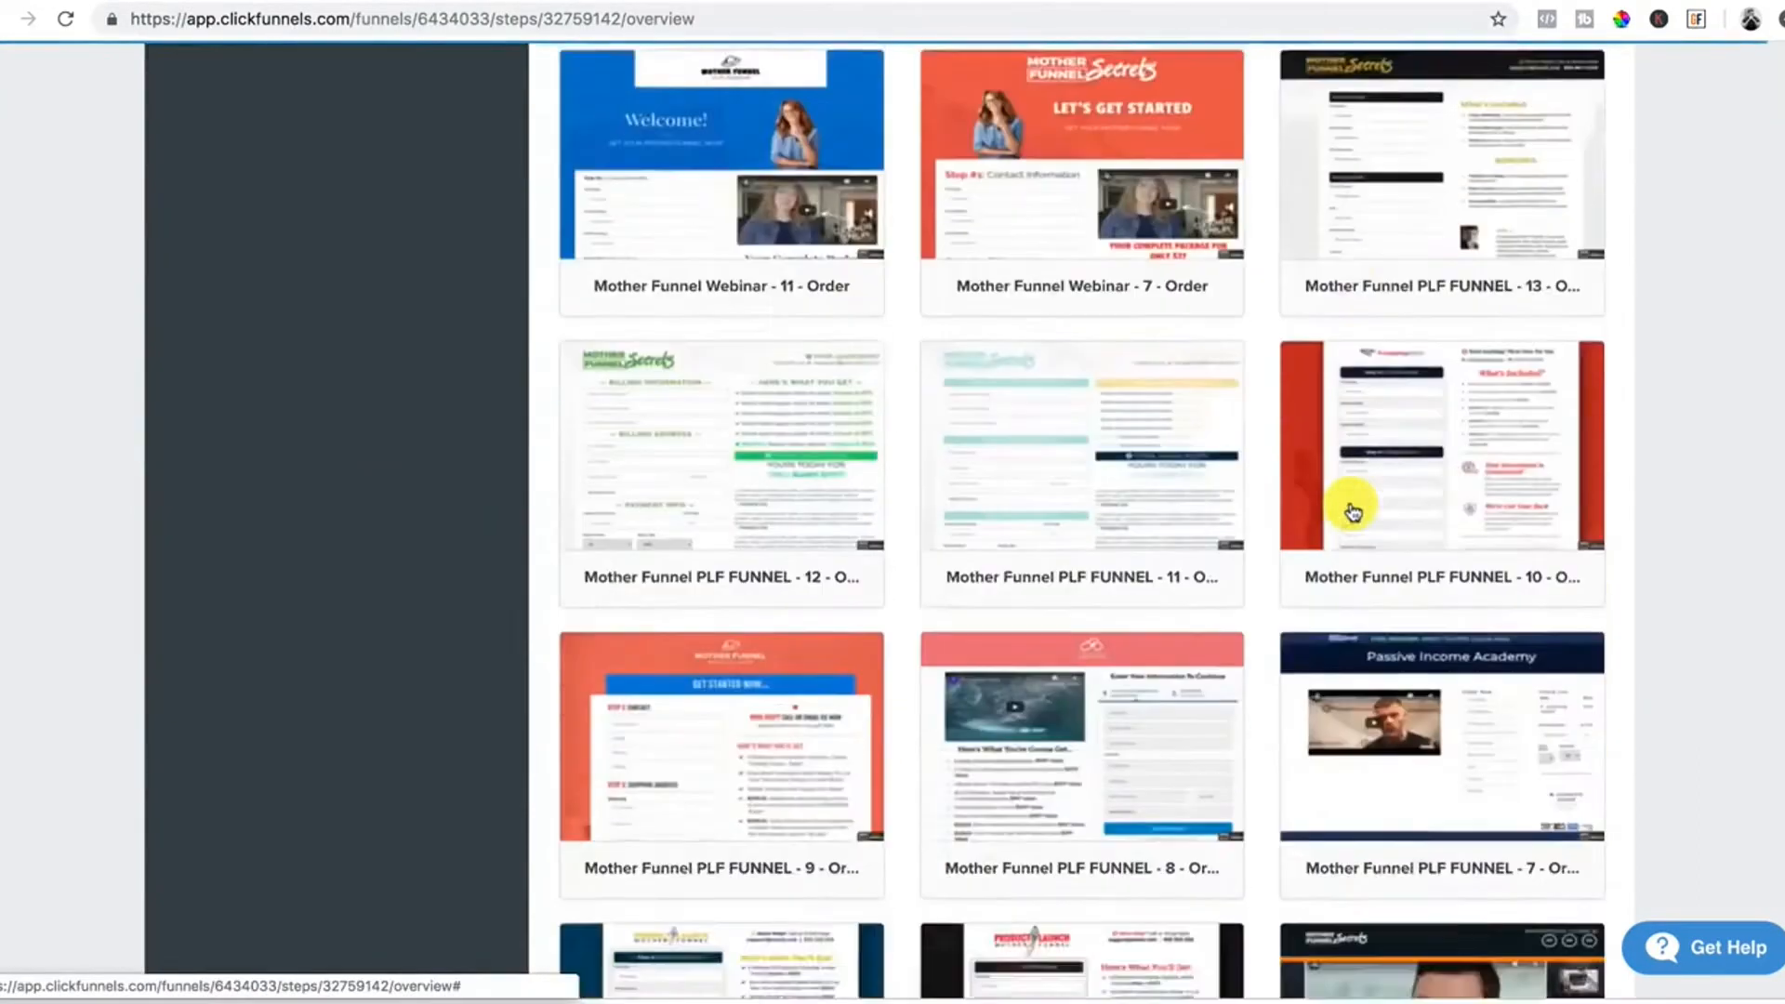
scroll(1353, 511, "down", 7)
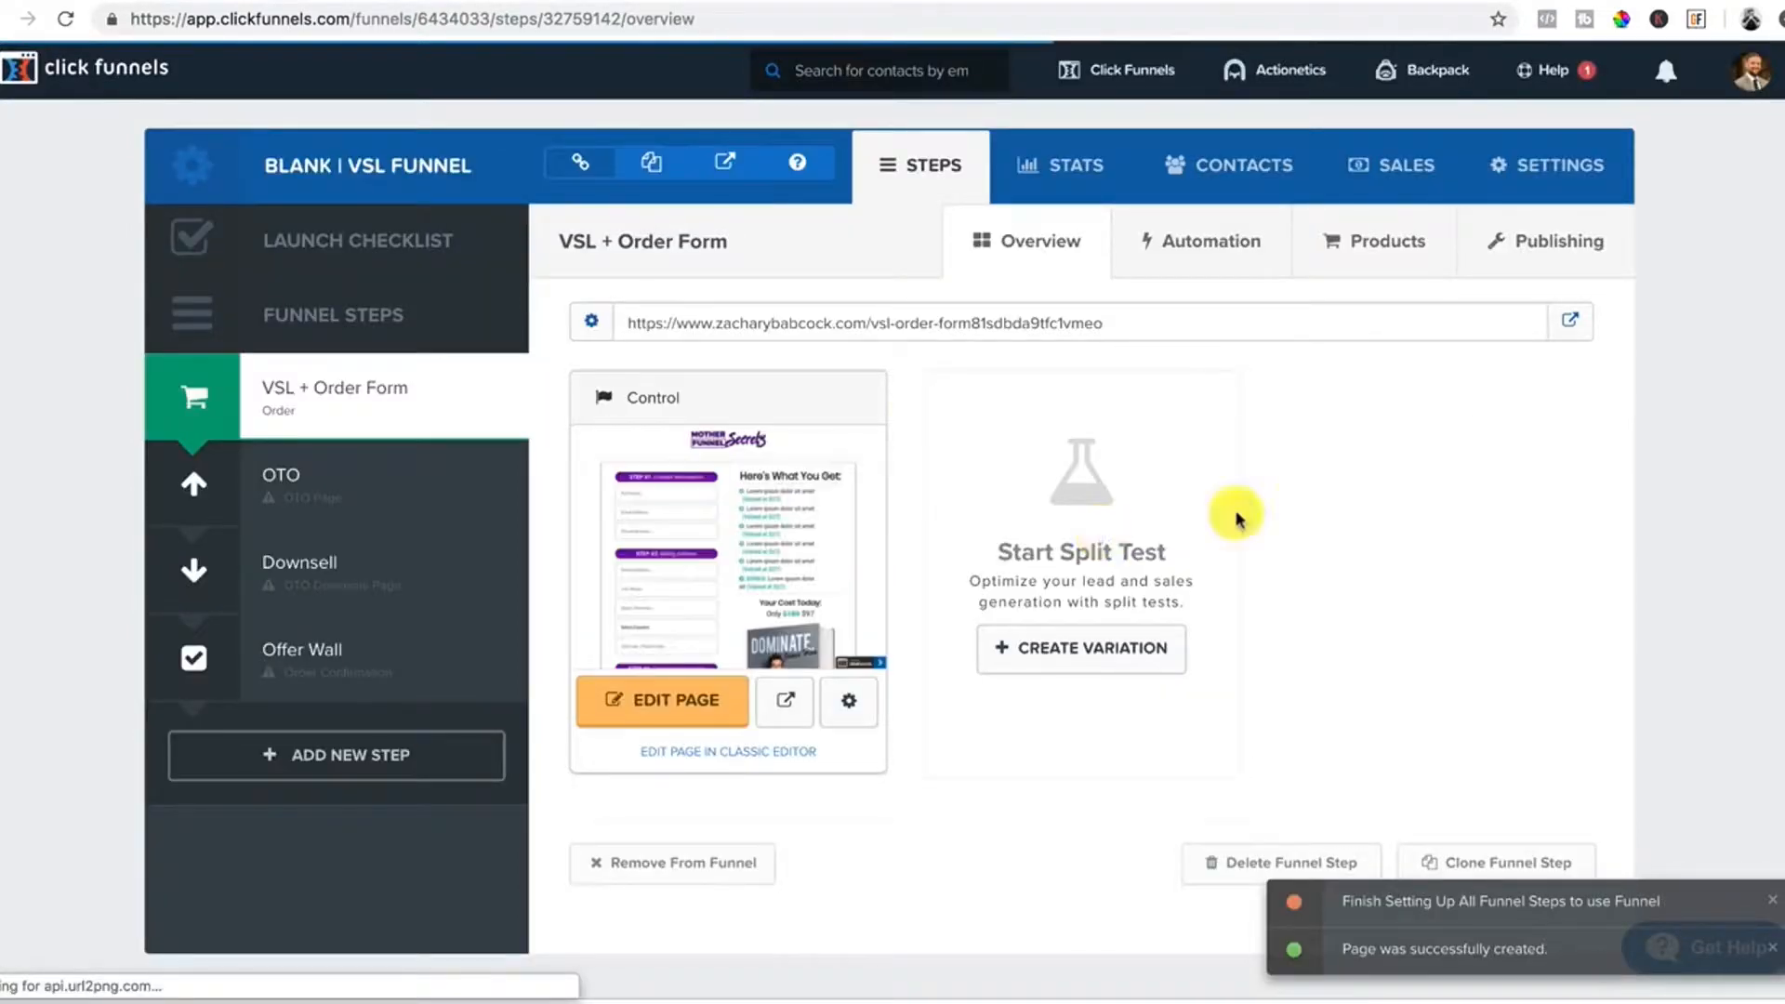
Change the VSL + Order Form step's path to testing1 and save the step.
left_click(1550, 247)
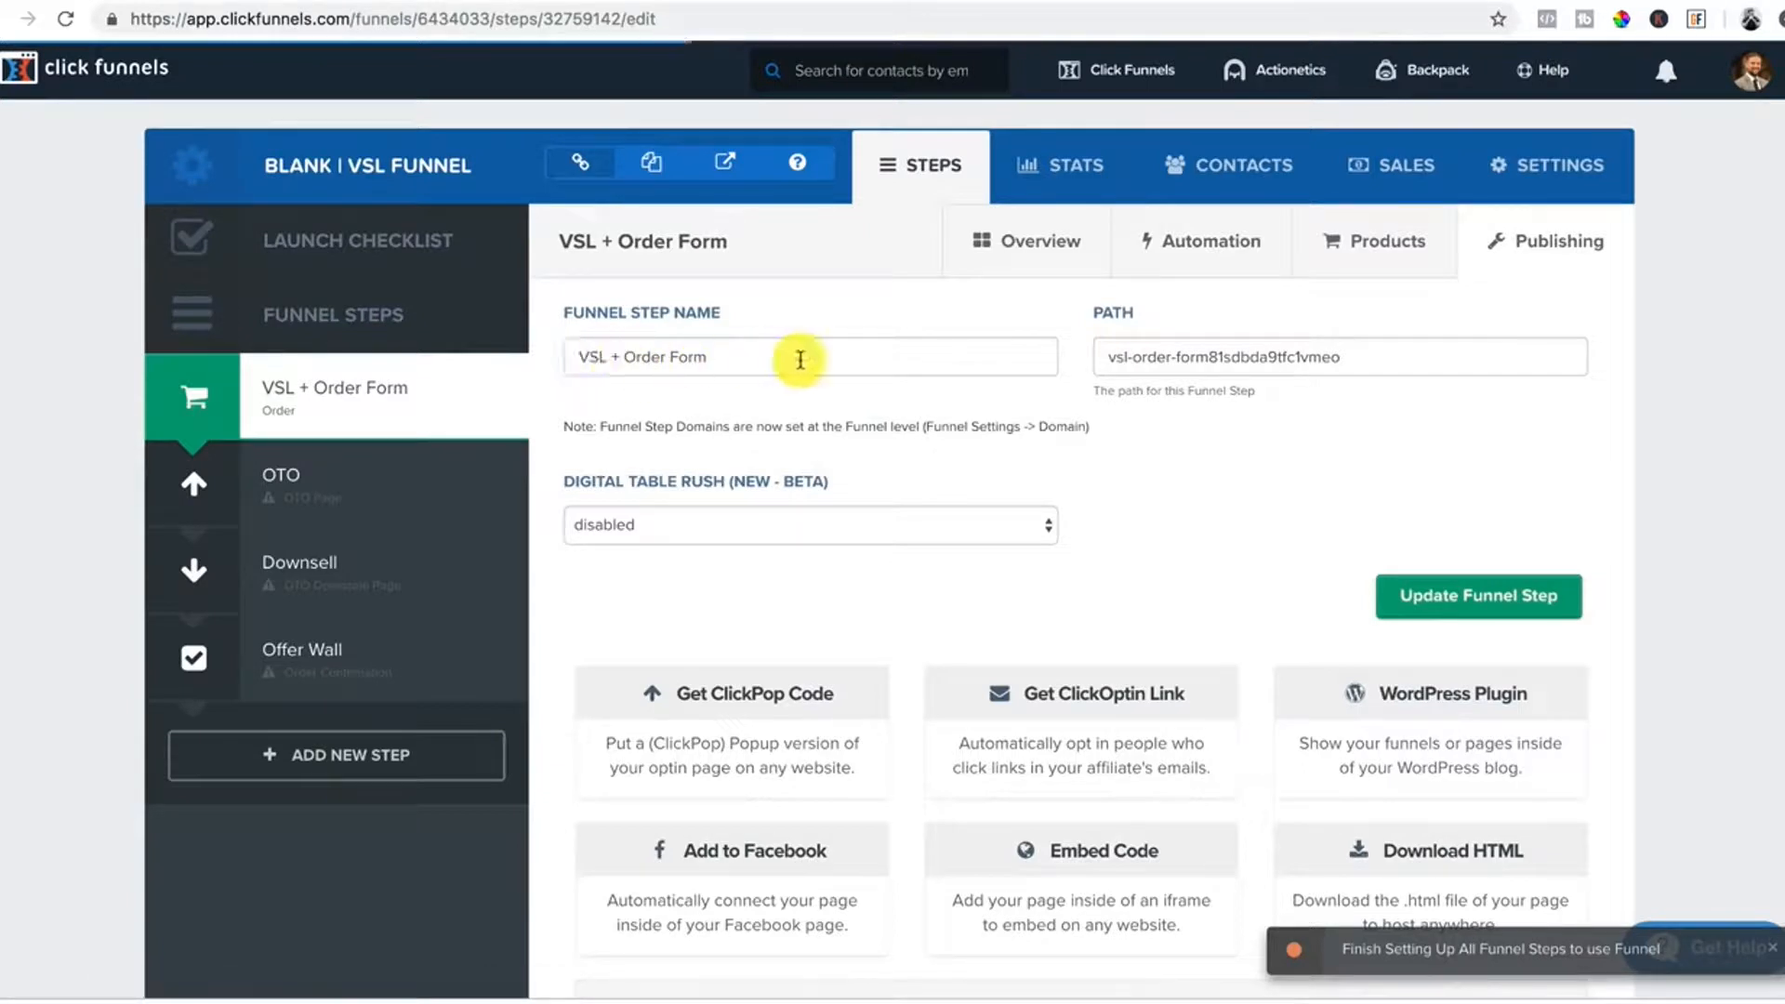
left_click_drag(1384, 357, 1070, 360)
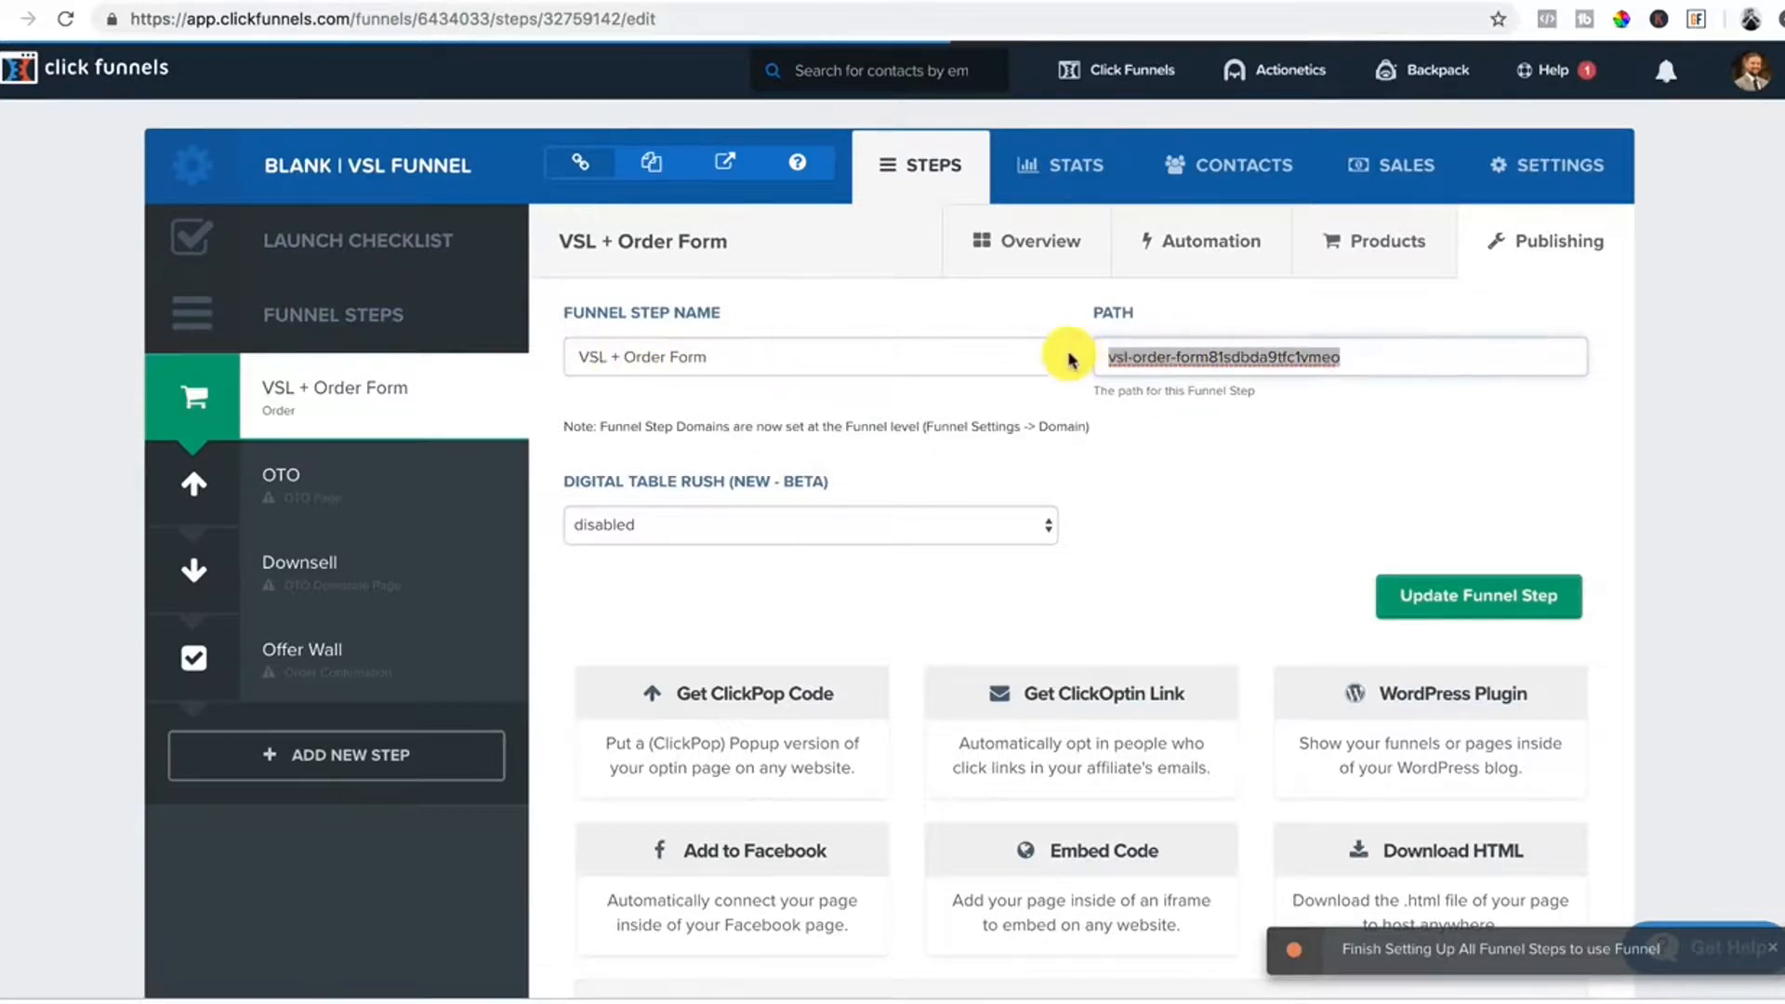
key("BackSpace")
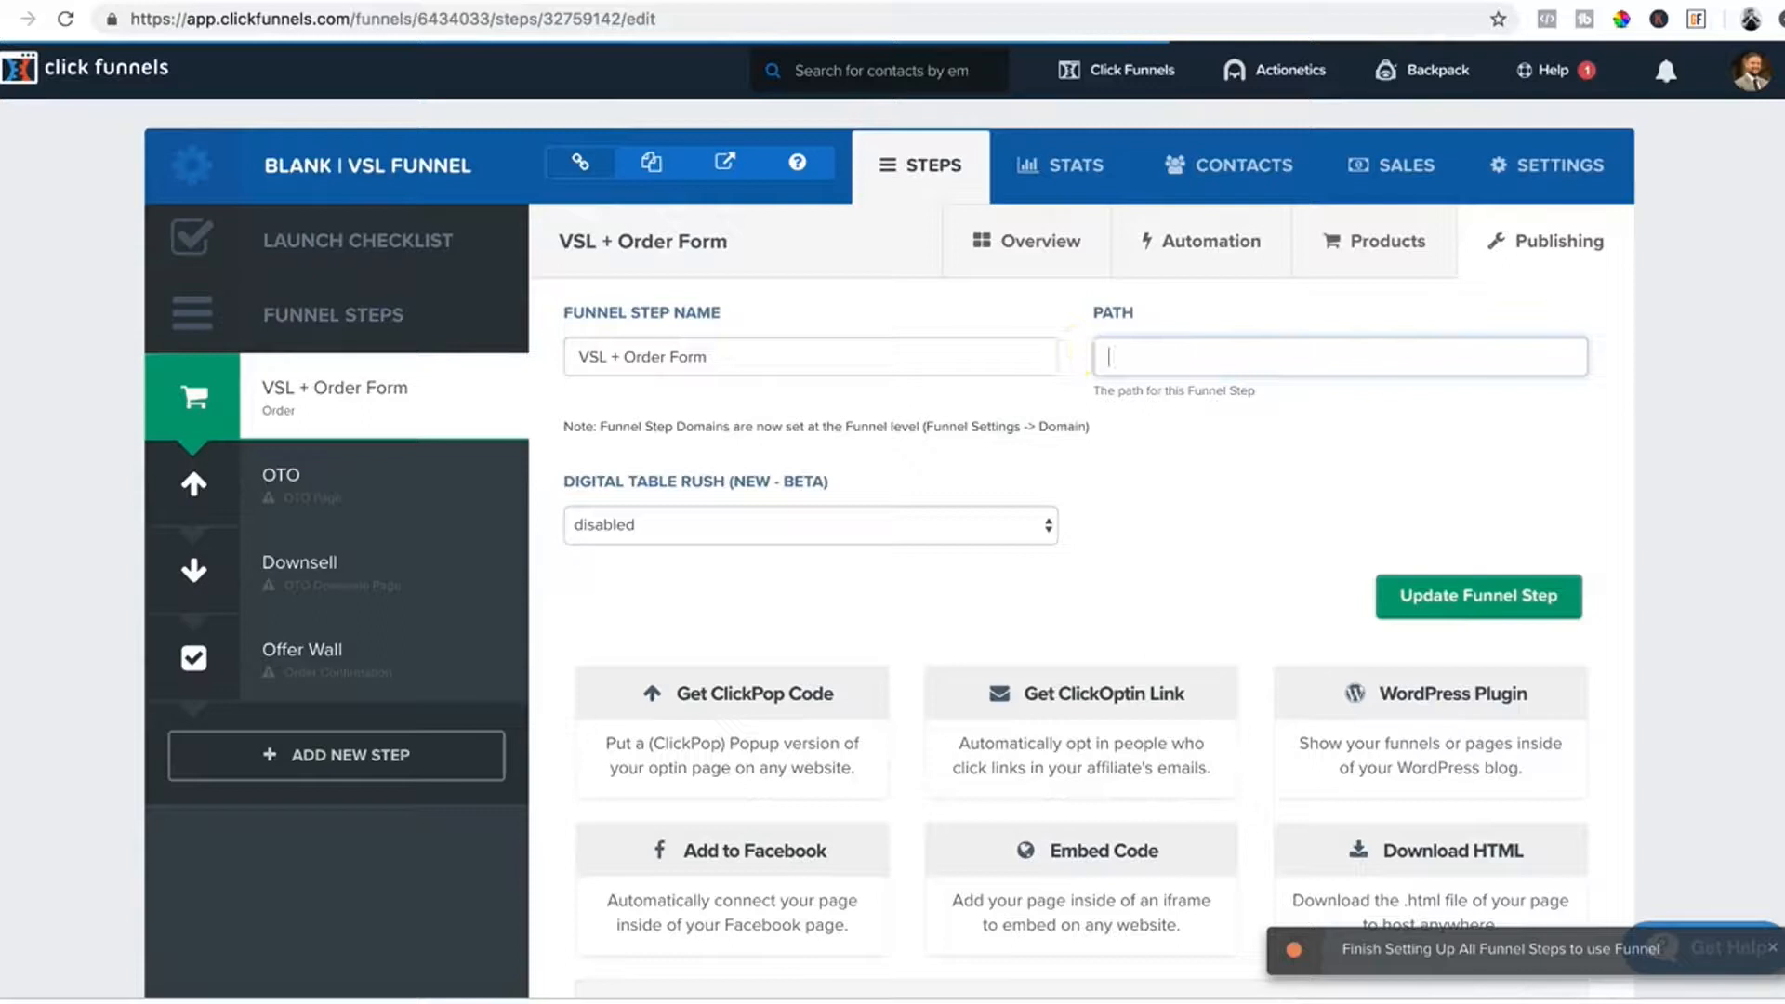
type("te")
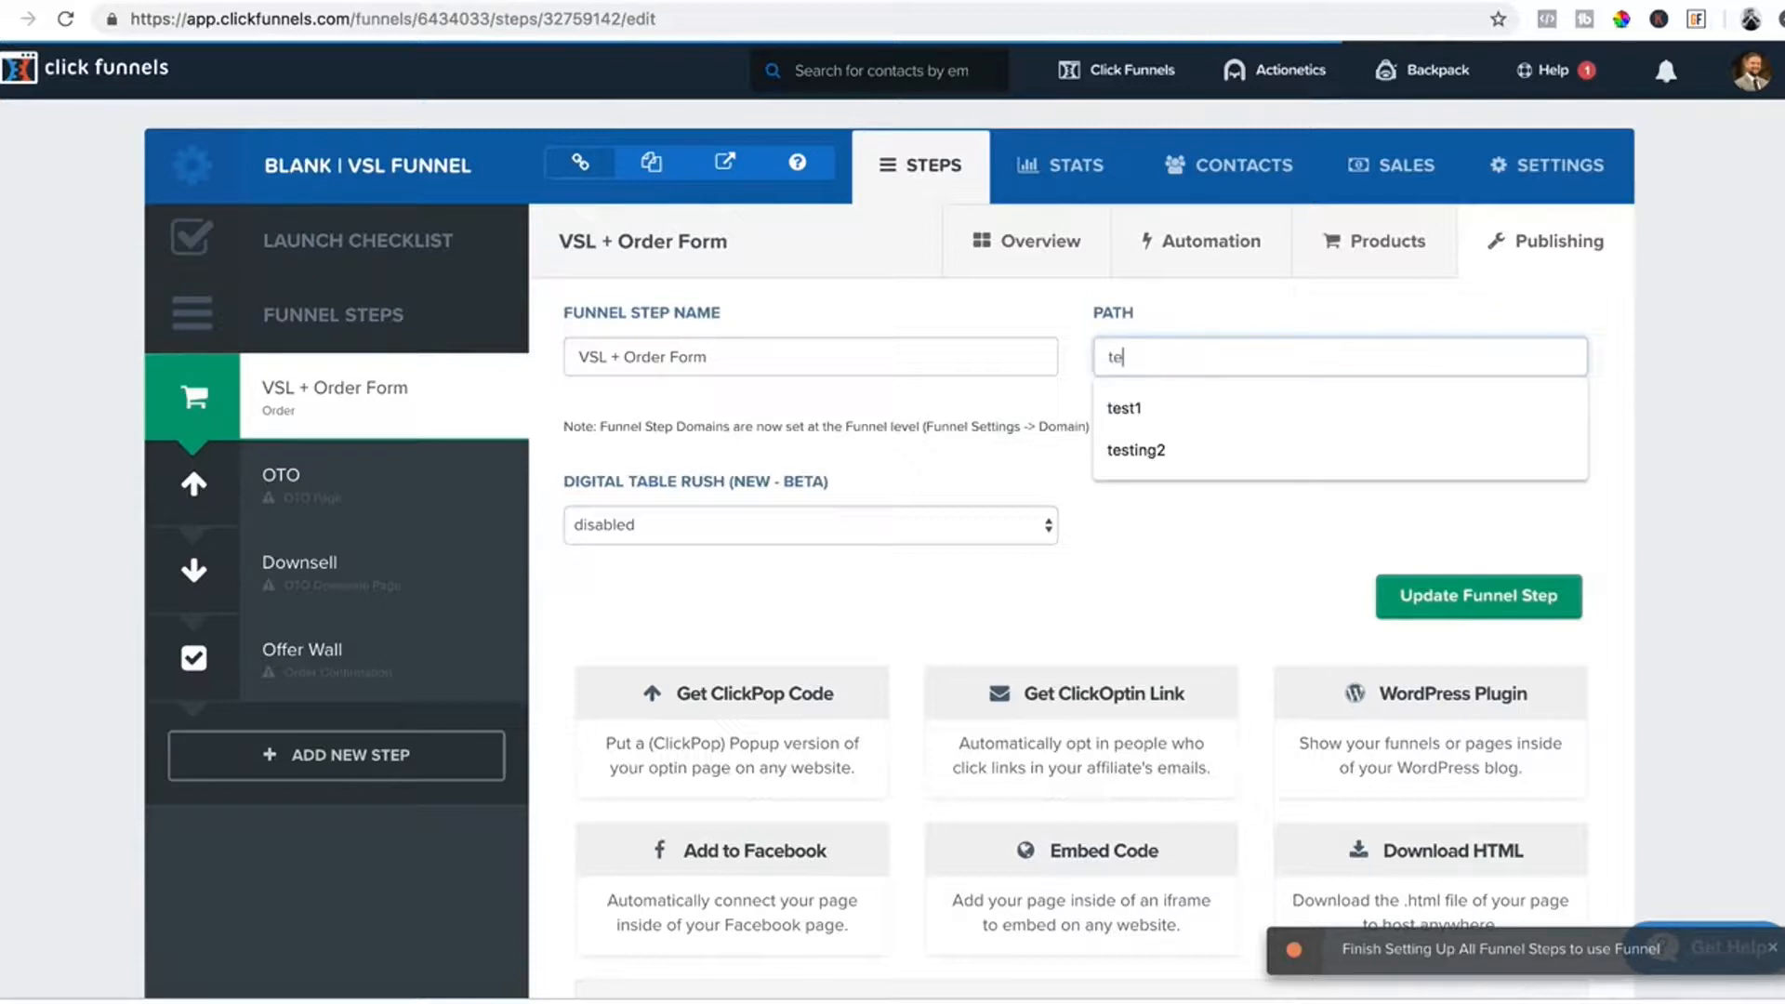
type("stin")
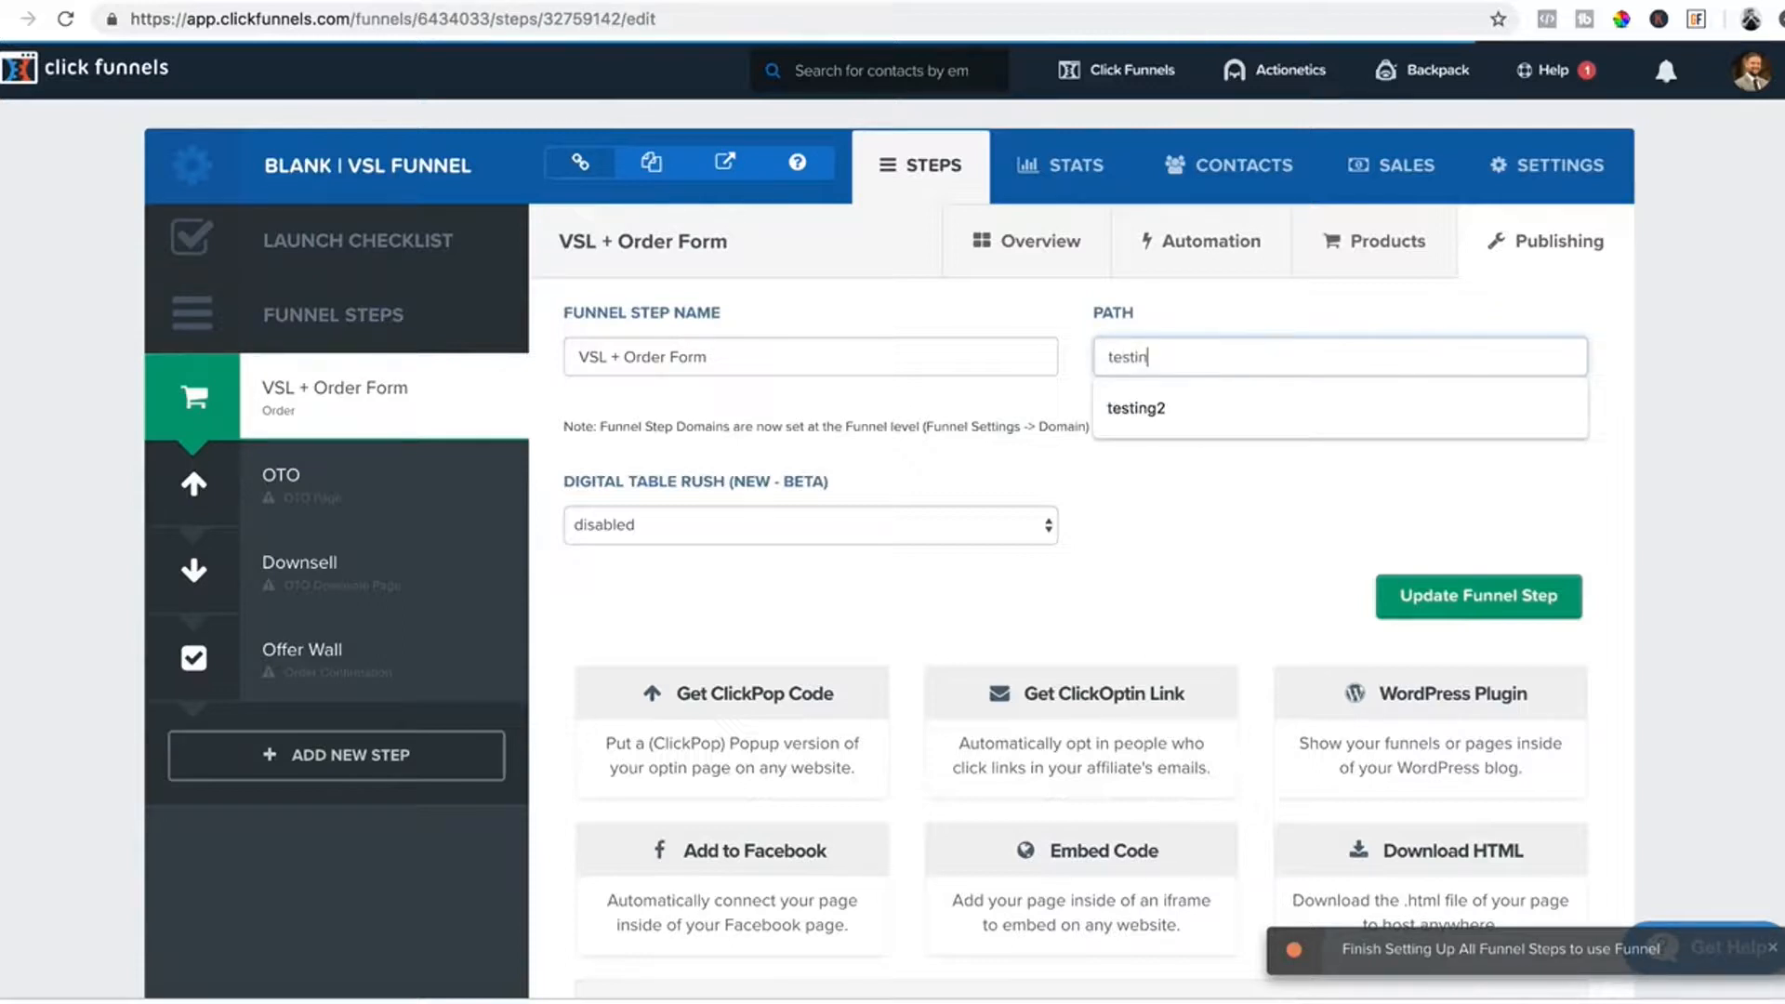
type("g1")
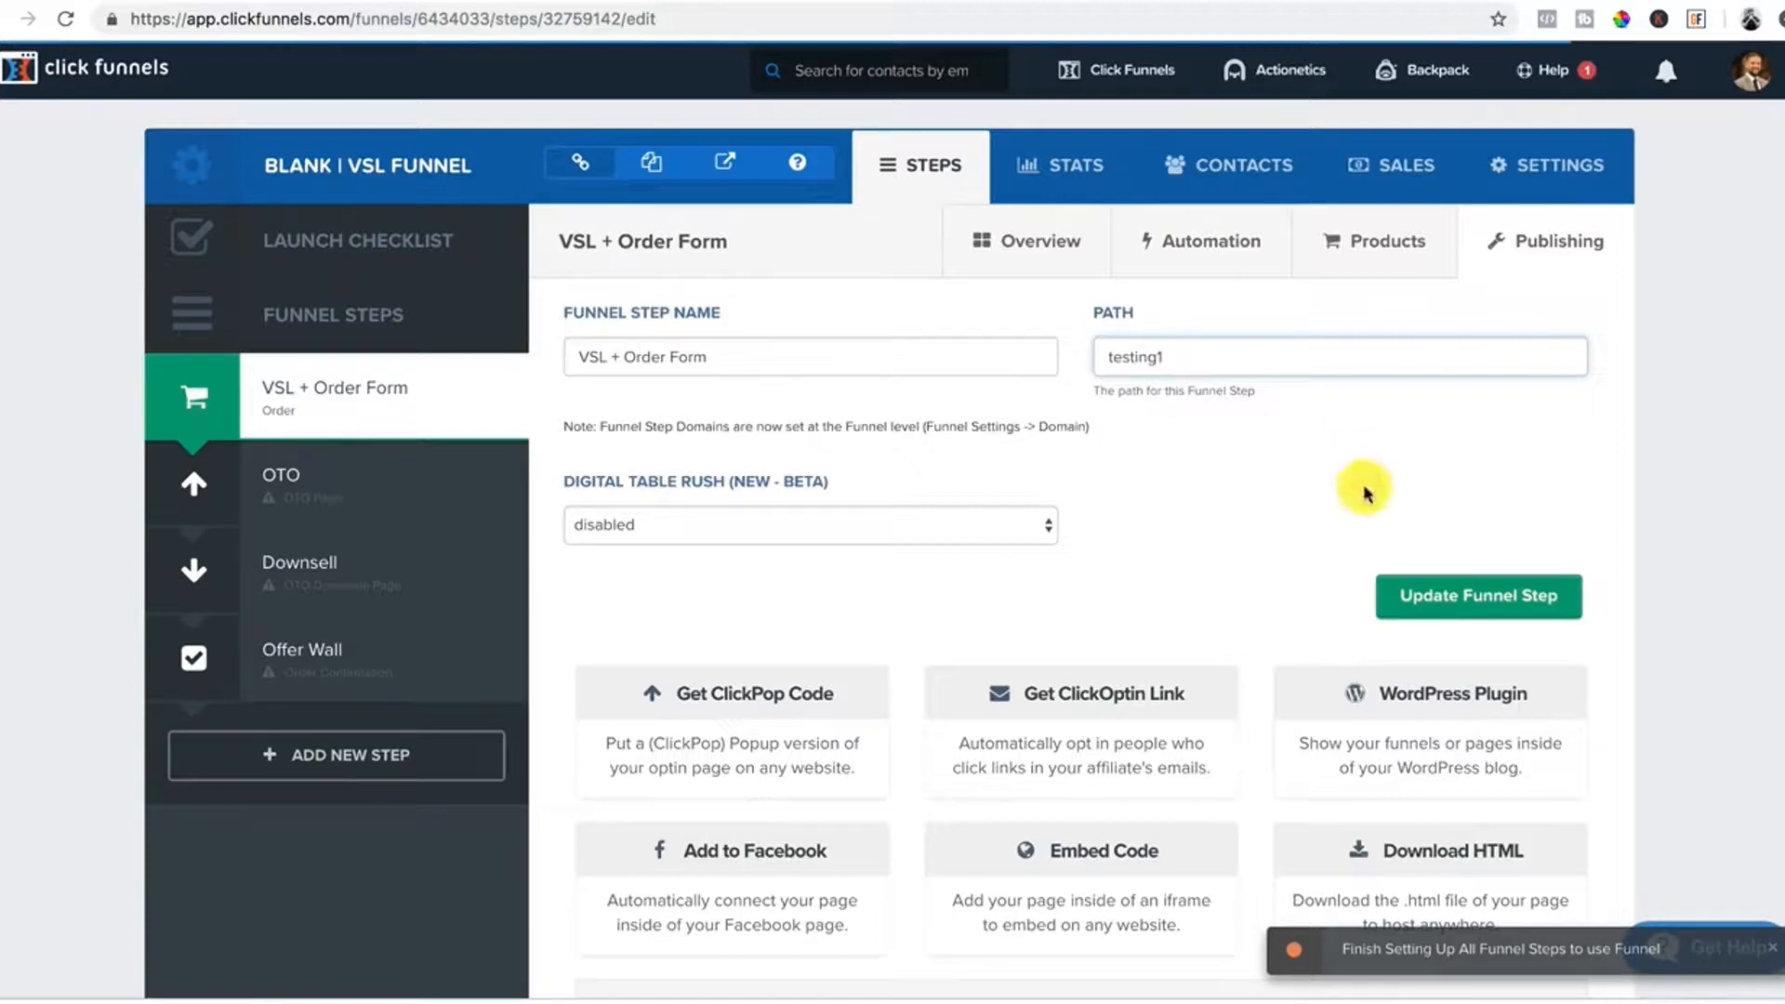
scroll(1138, 481, "down", 1)
scroll(1138, 478, "down", 3)
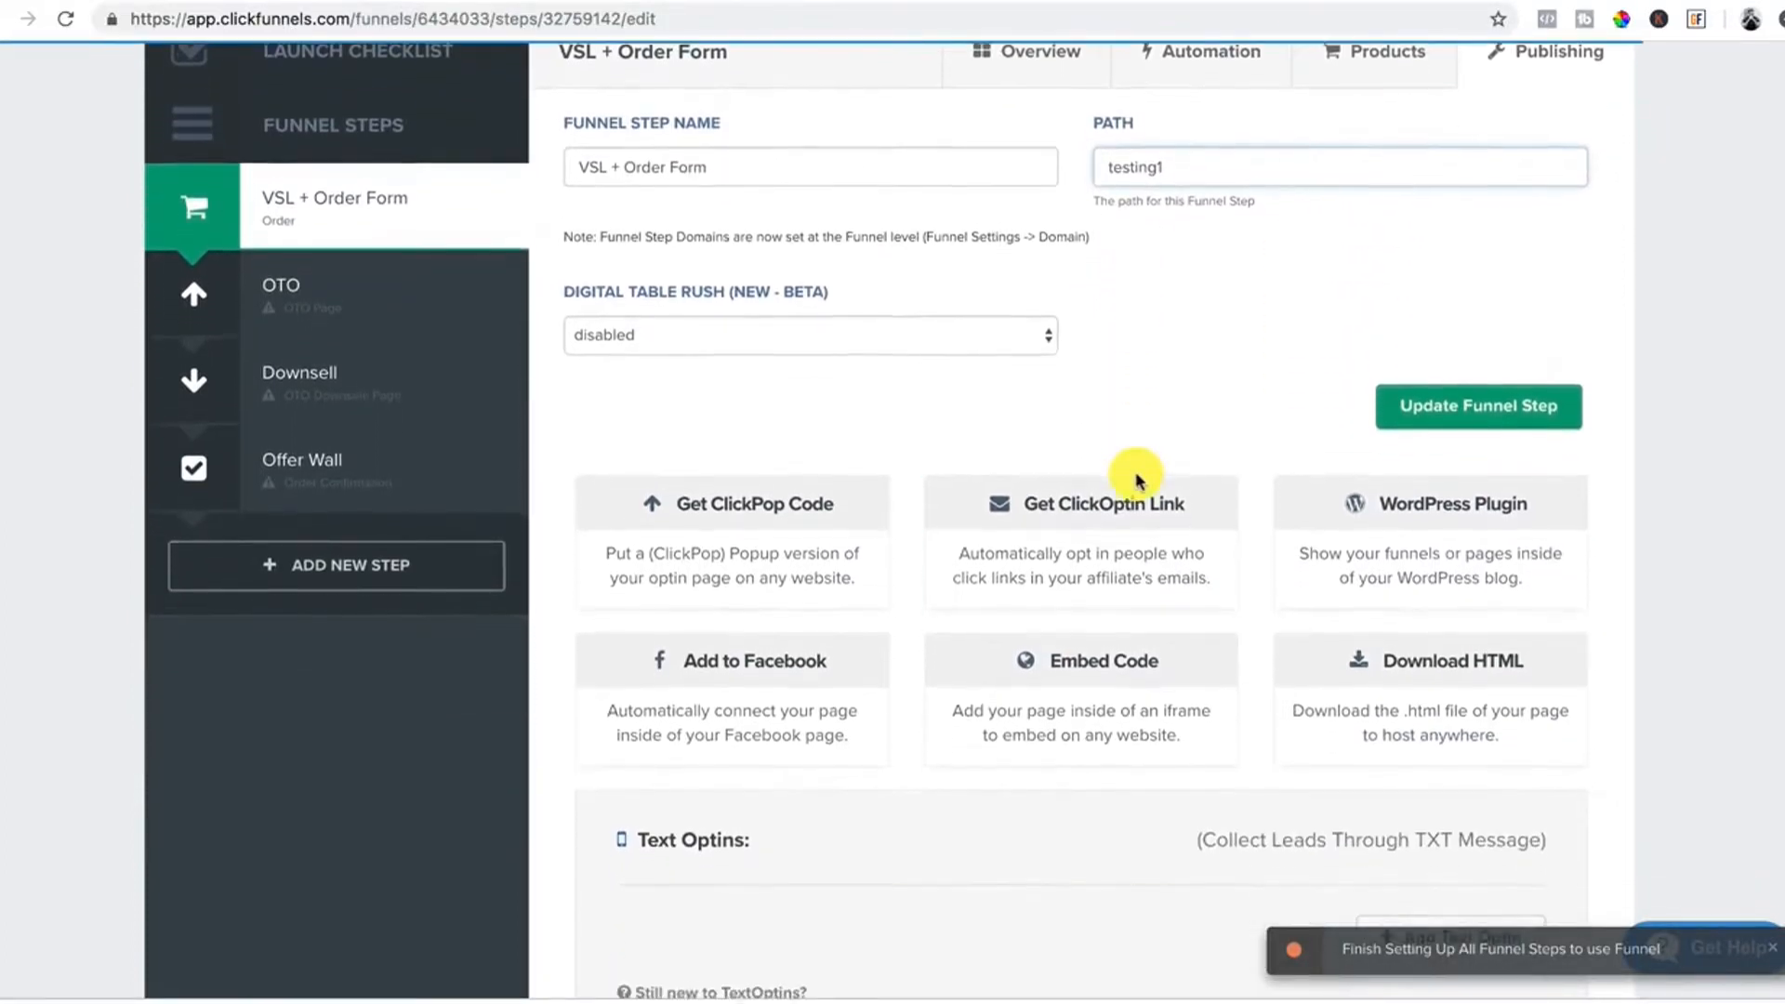
scroll(1138, 478, "up", 4)
scroll(1297, 494, "down", 5)
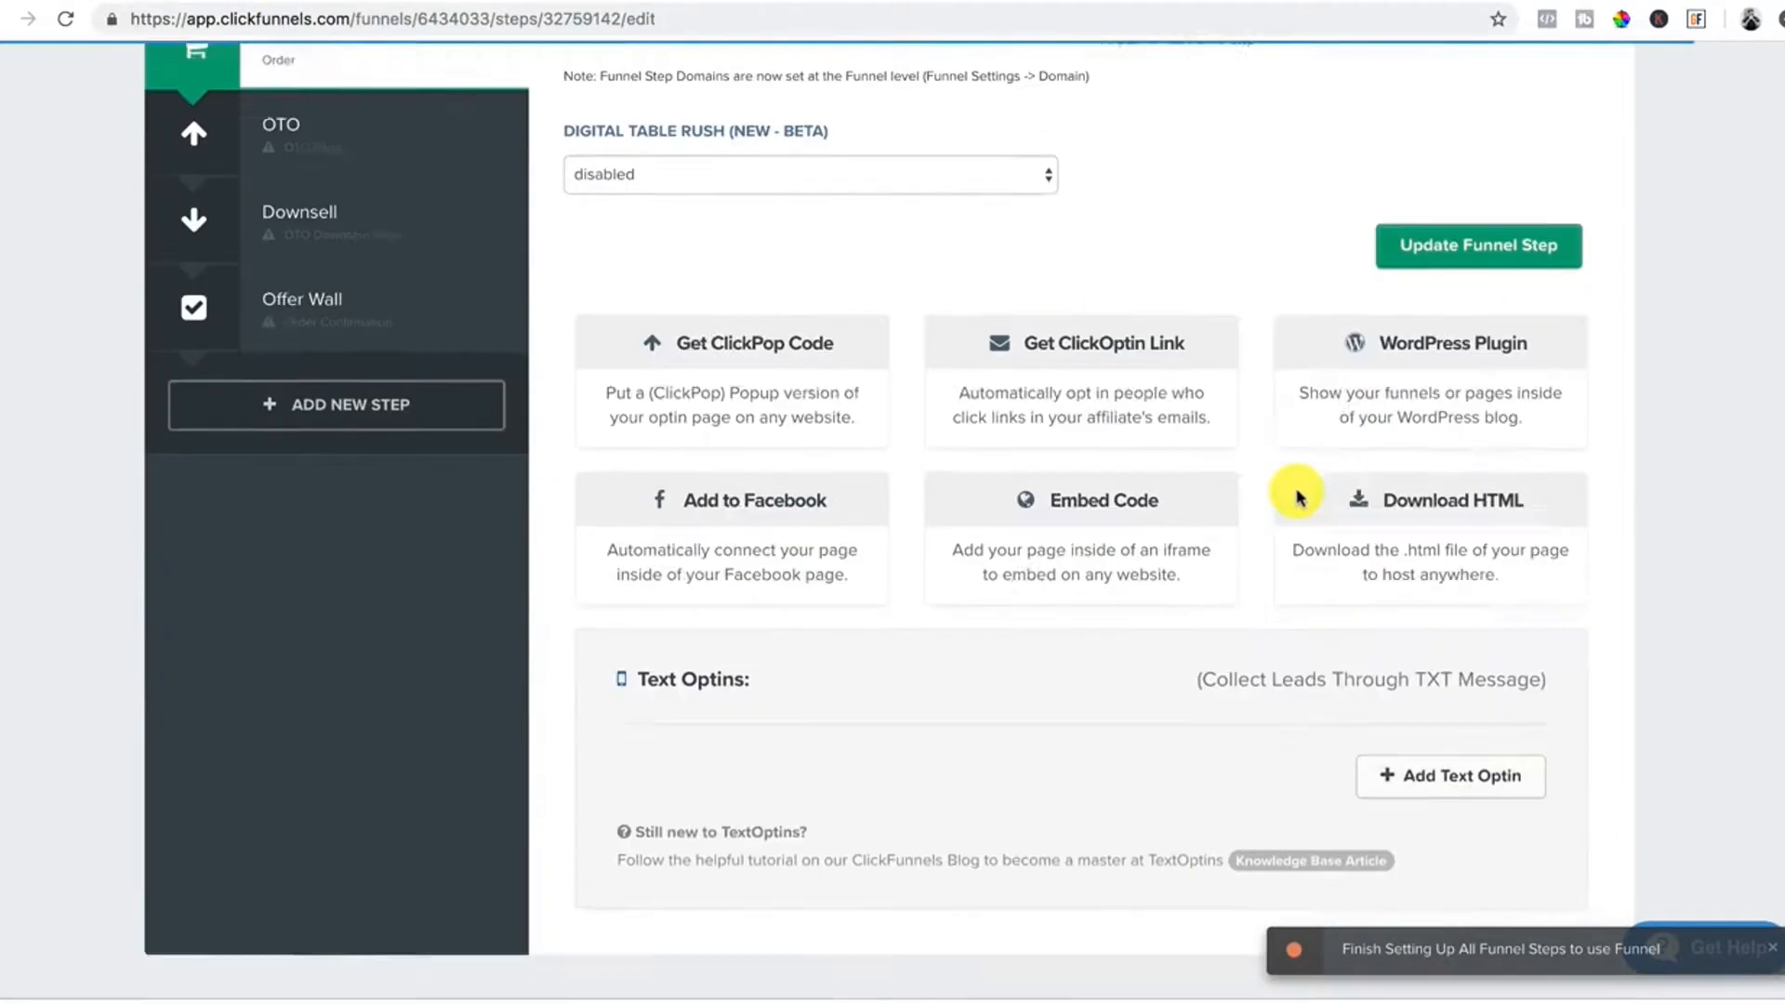
scroll(1299, 496, "up", 5)
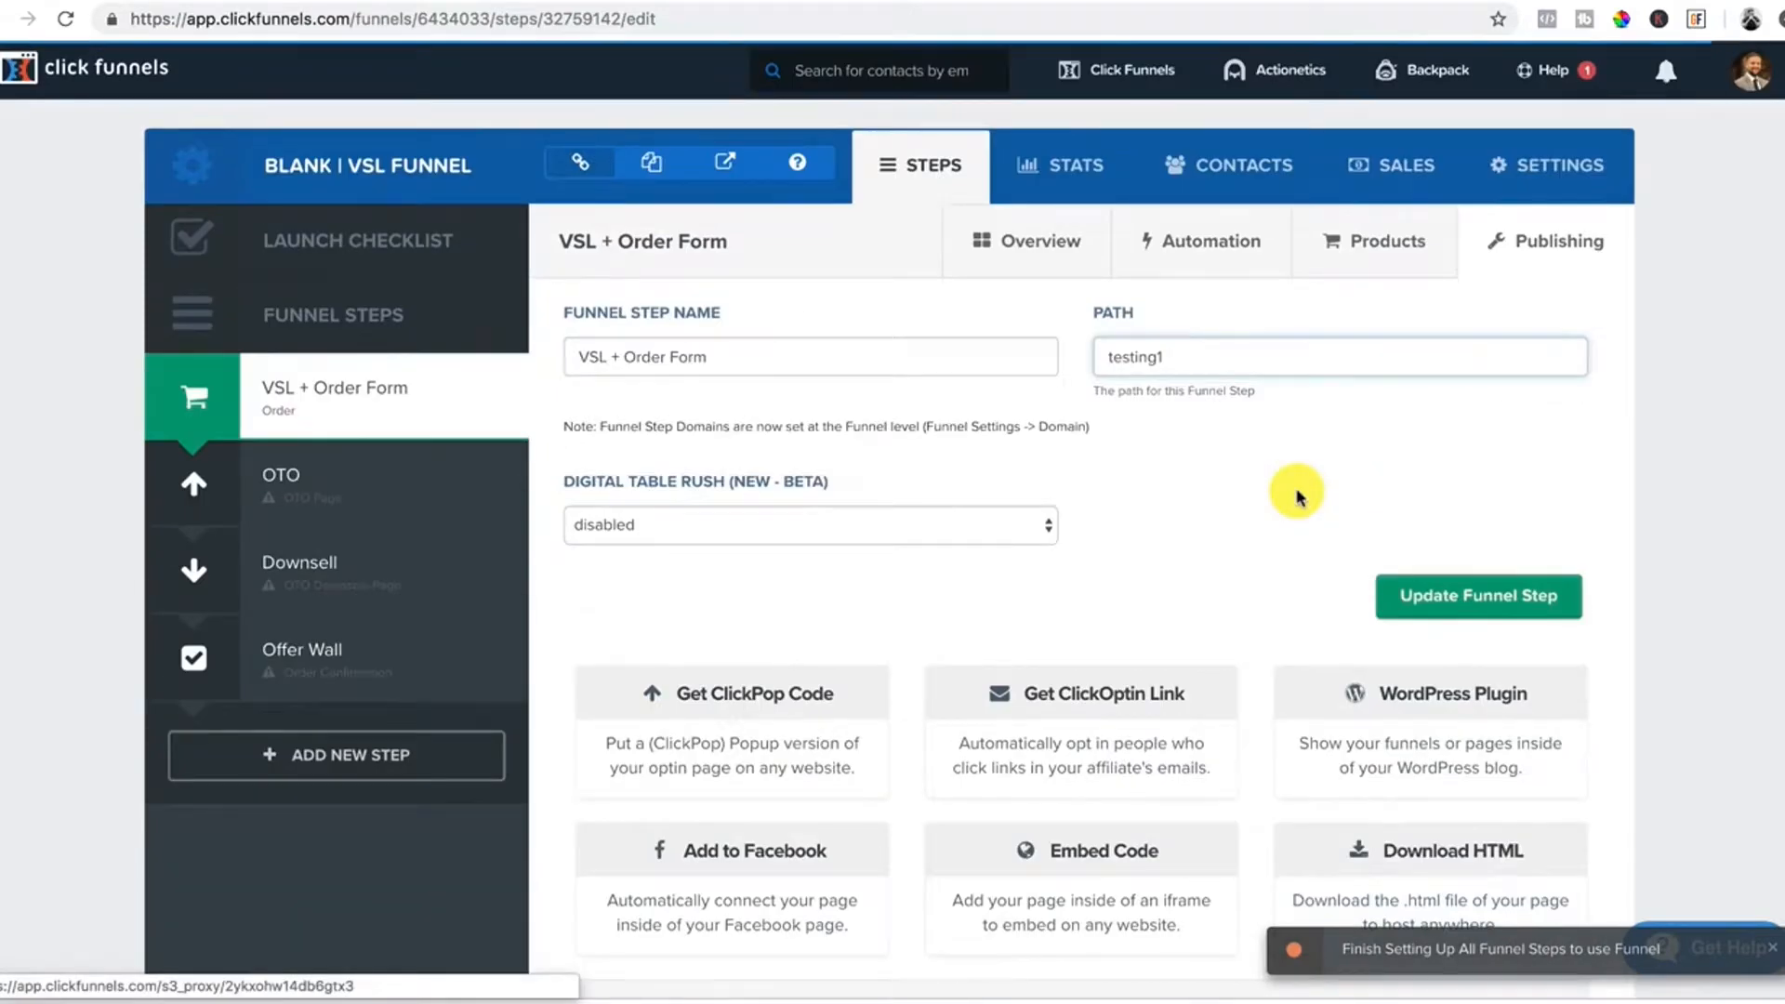
left_click(1465, 599)
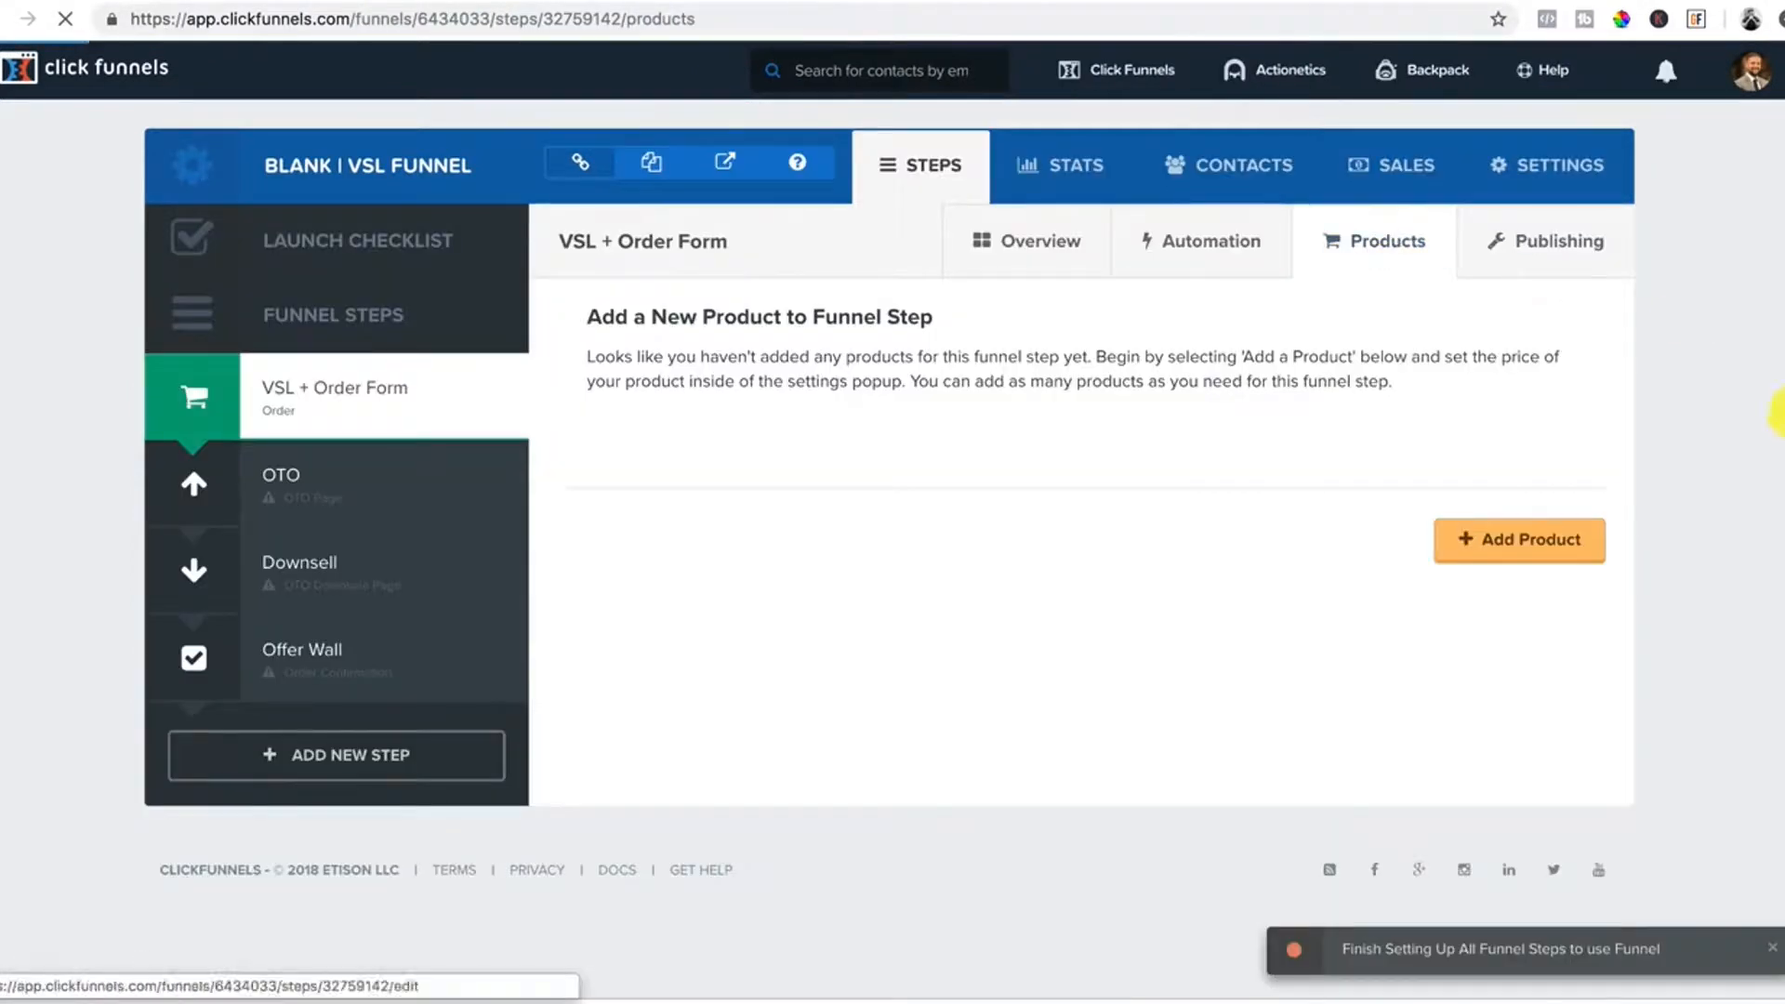
Add a product named Bootcamp (Limited Black Friday Discount) priced 197.00 in USD.
left_click(1534, 543)
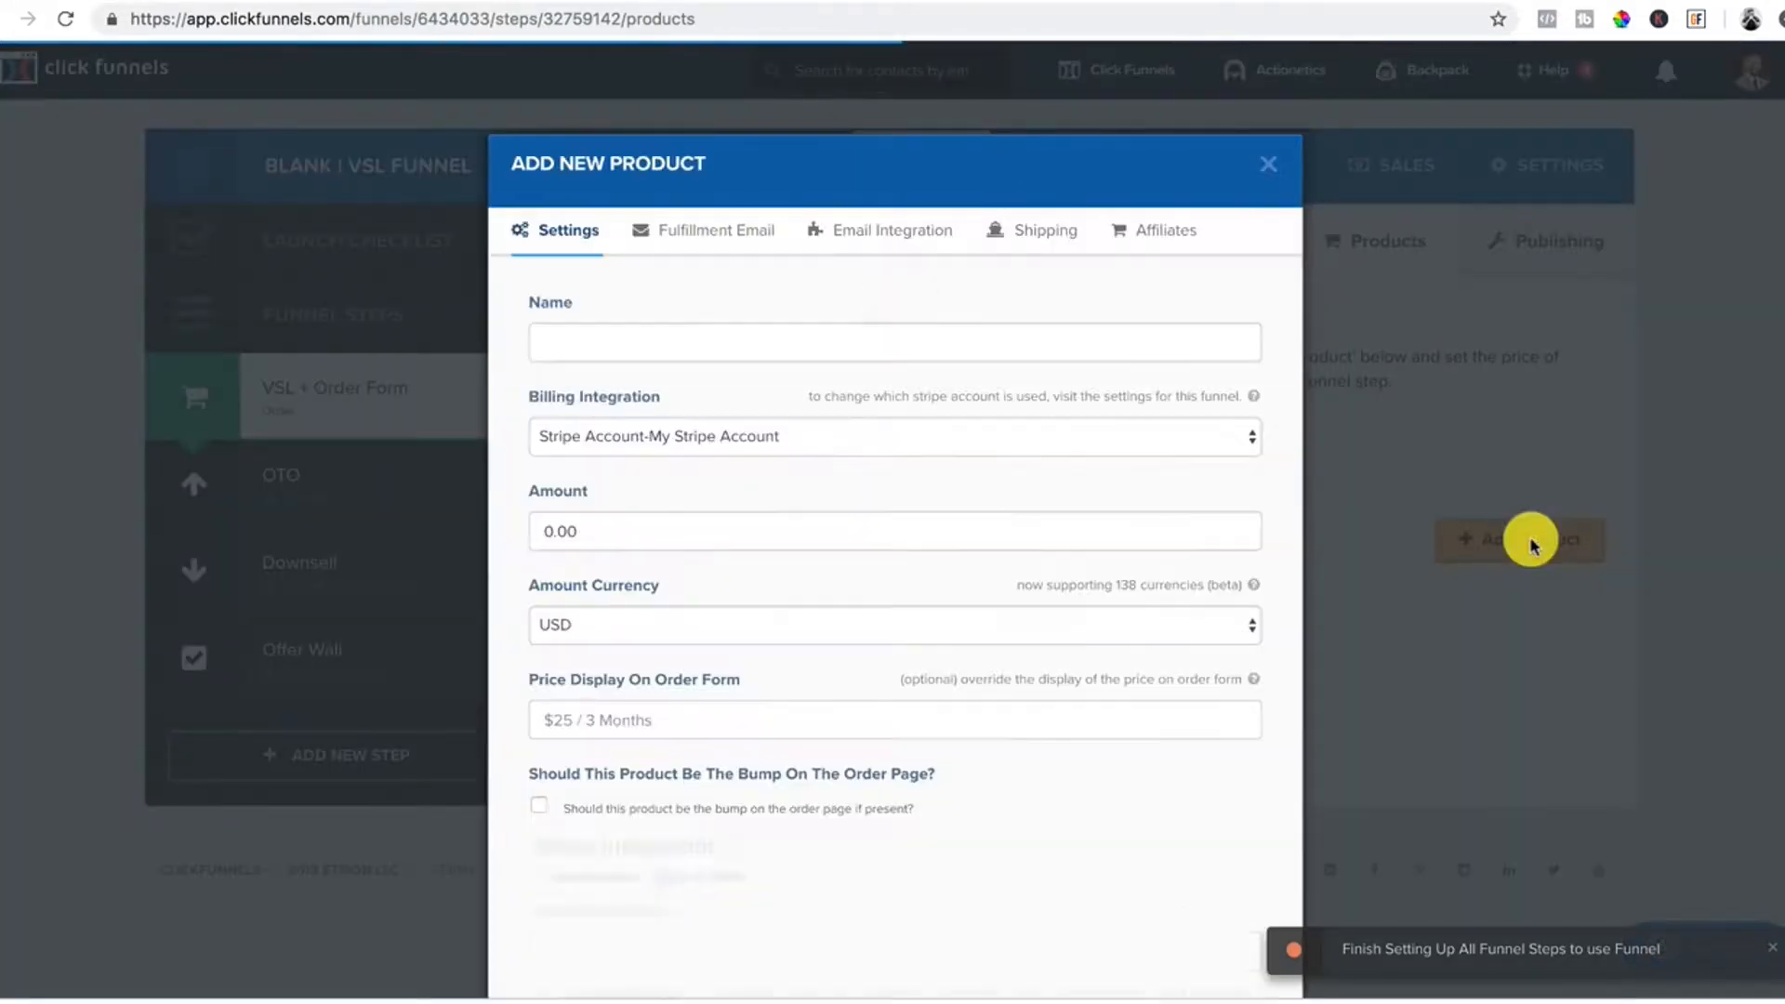
left_click(599, 346)
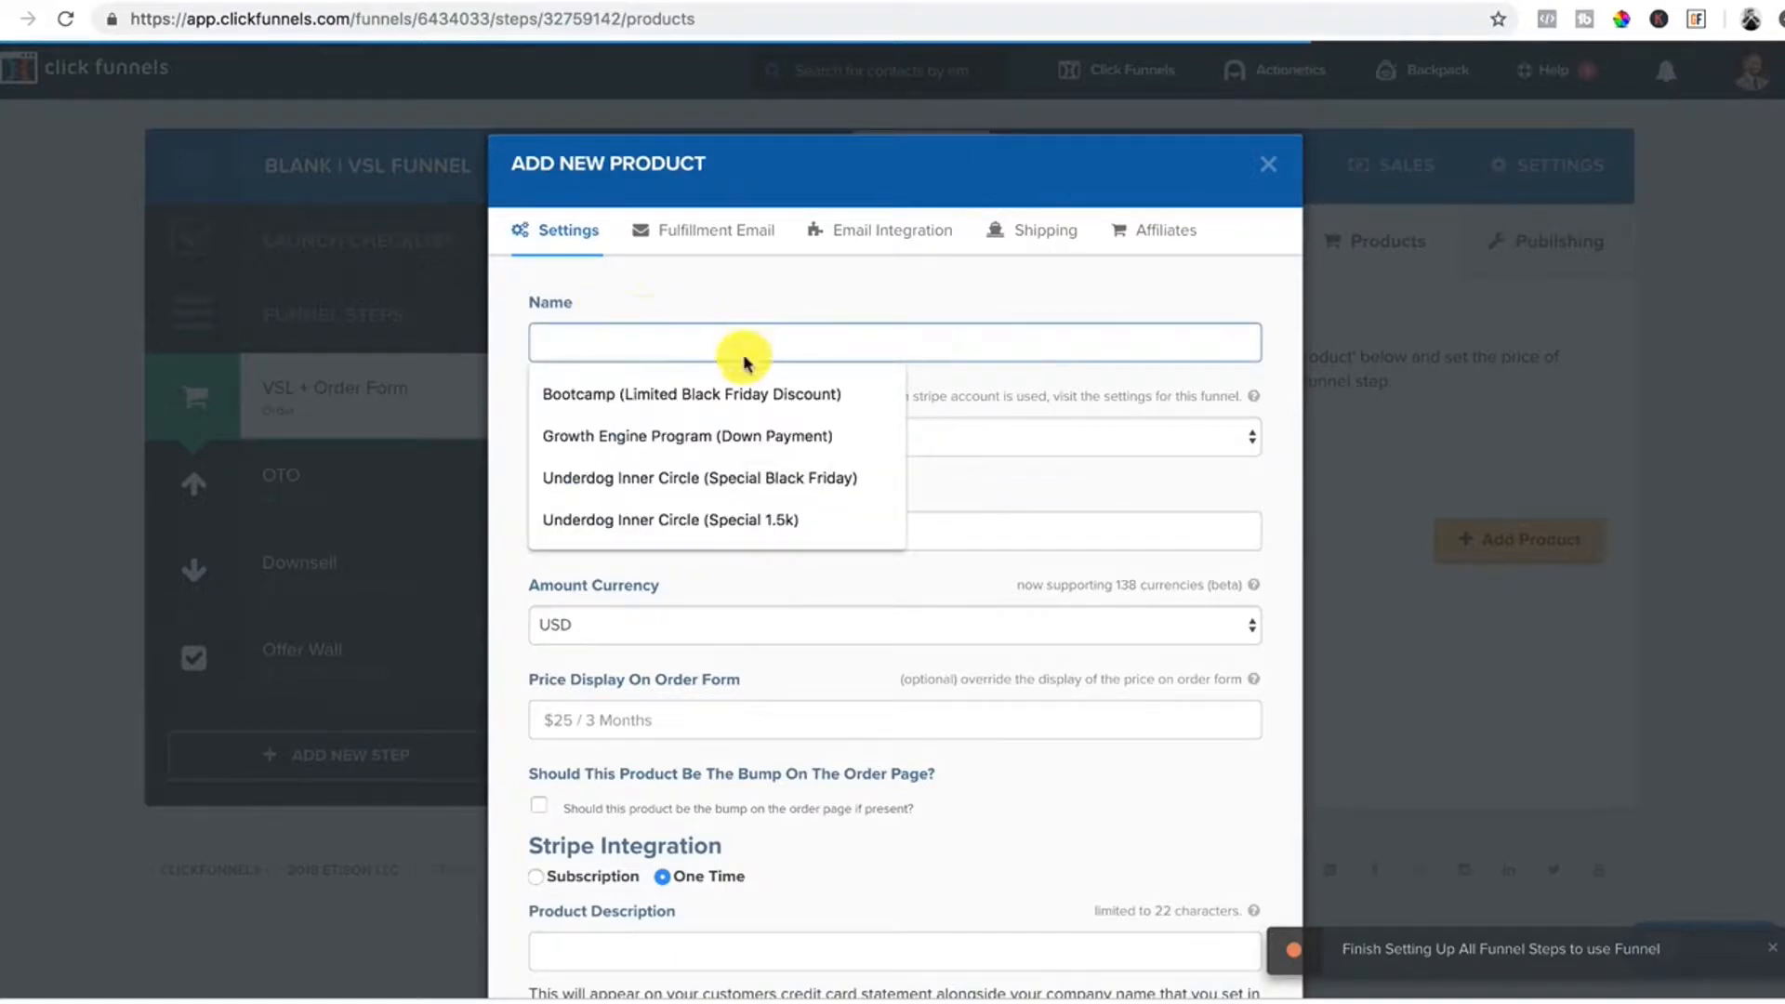
left_click(648, 395)
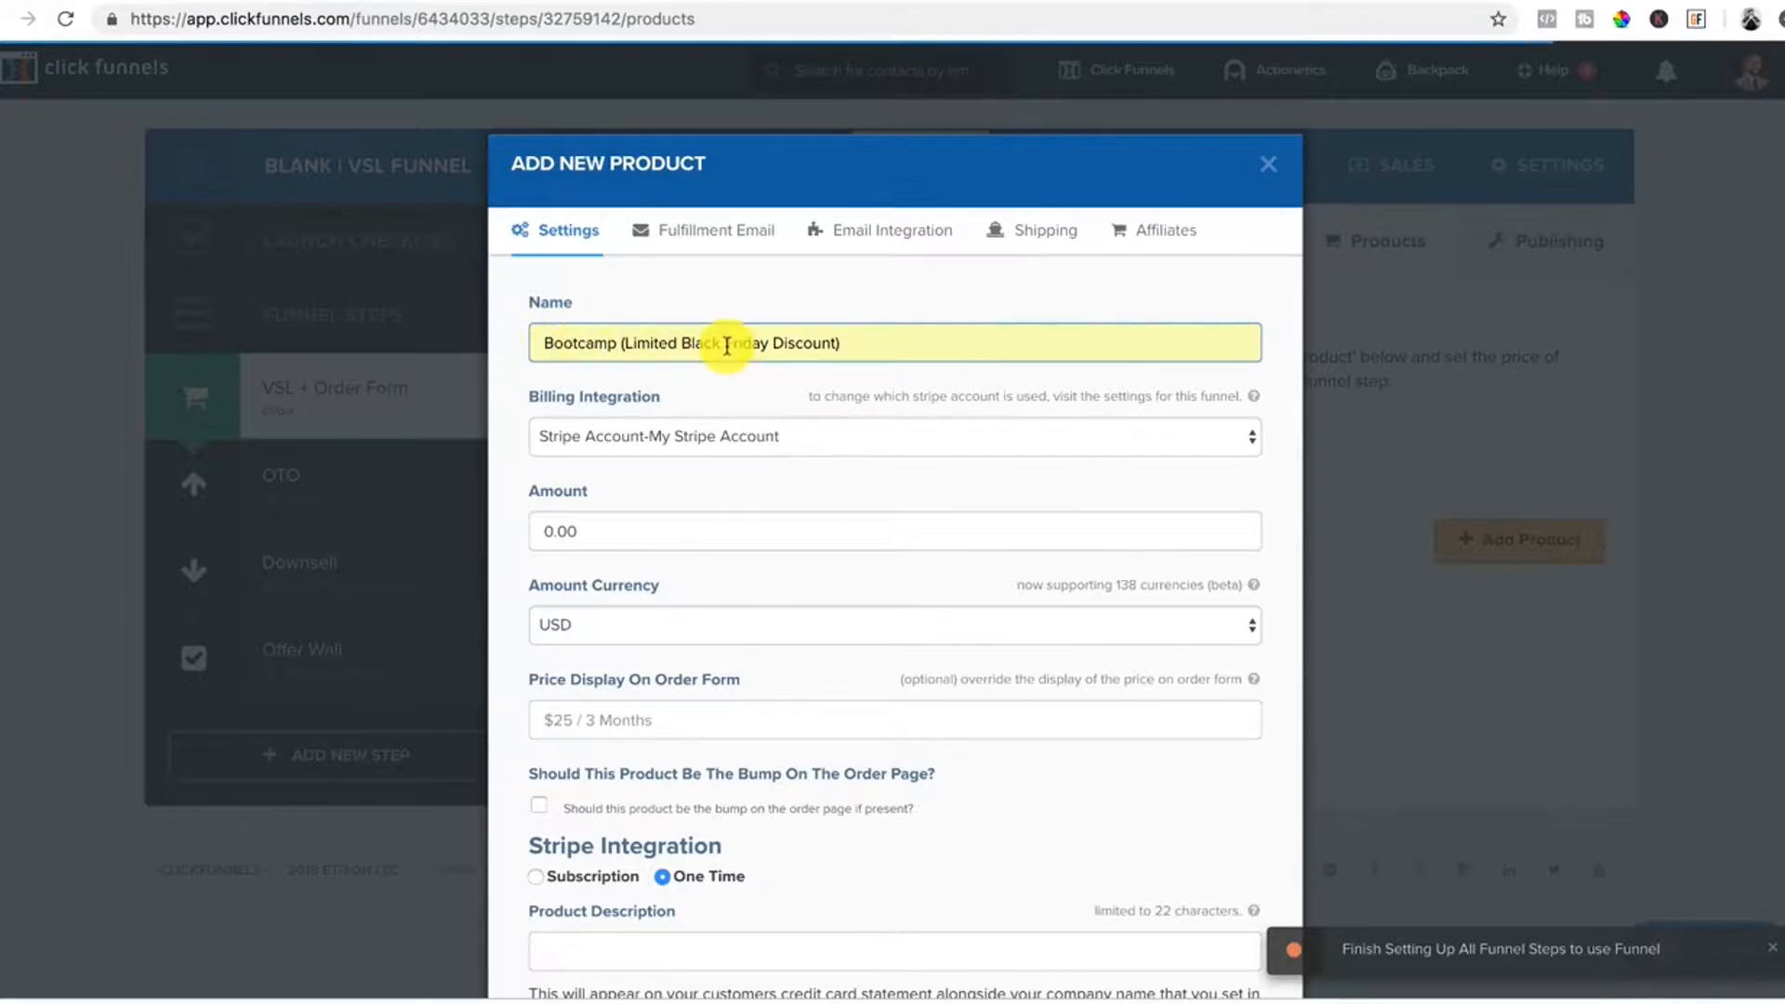
scroll(853, 356, "down", 2)
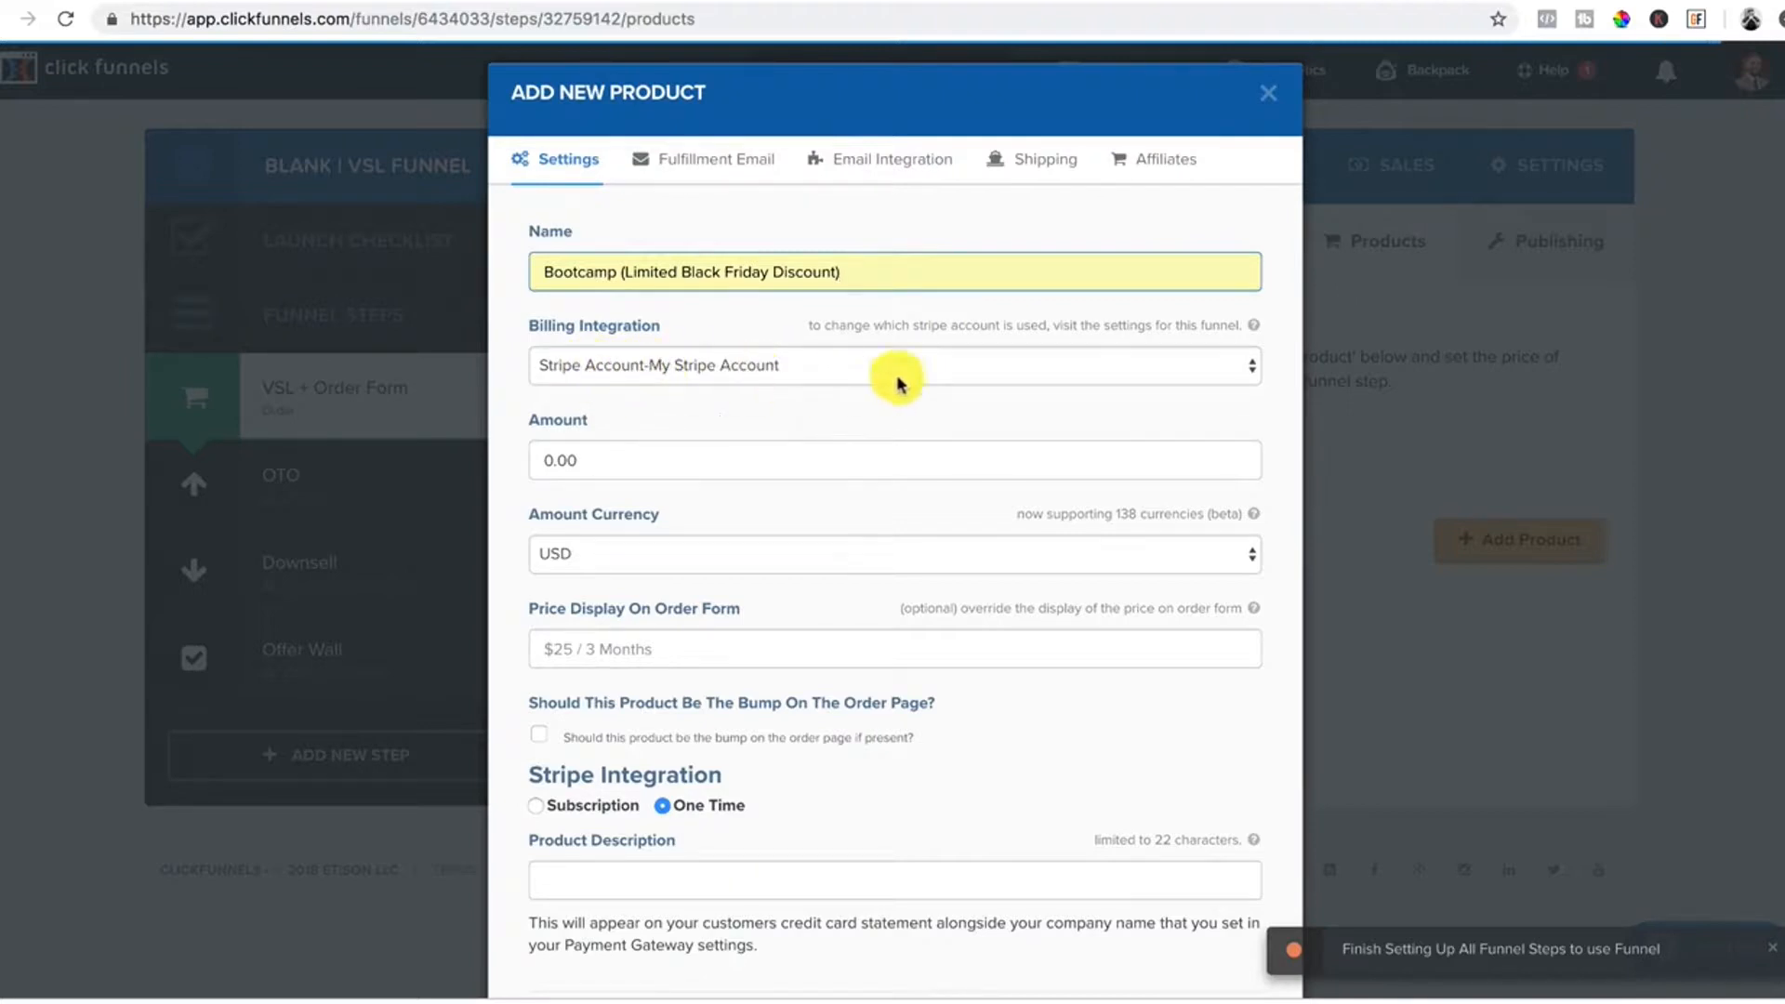
left_click(587, 460)
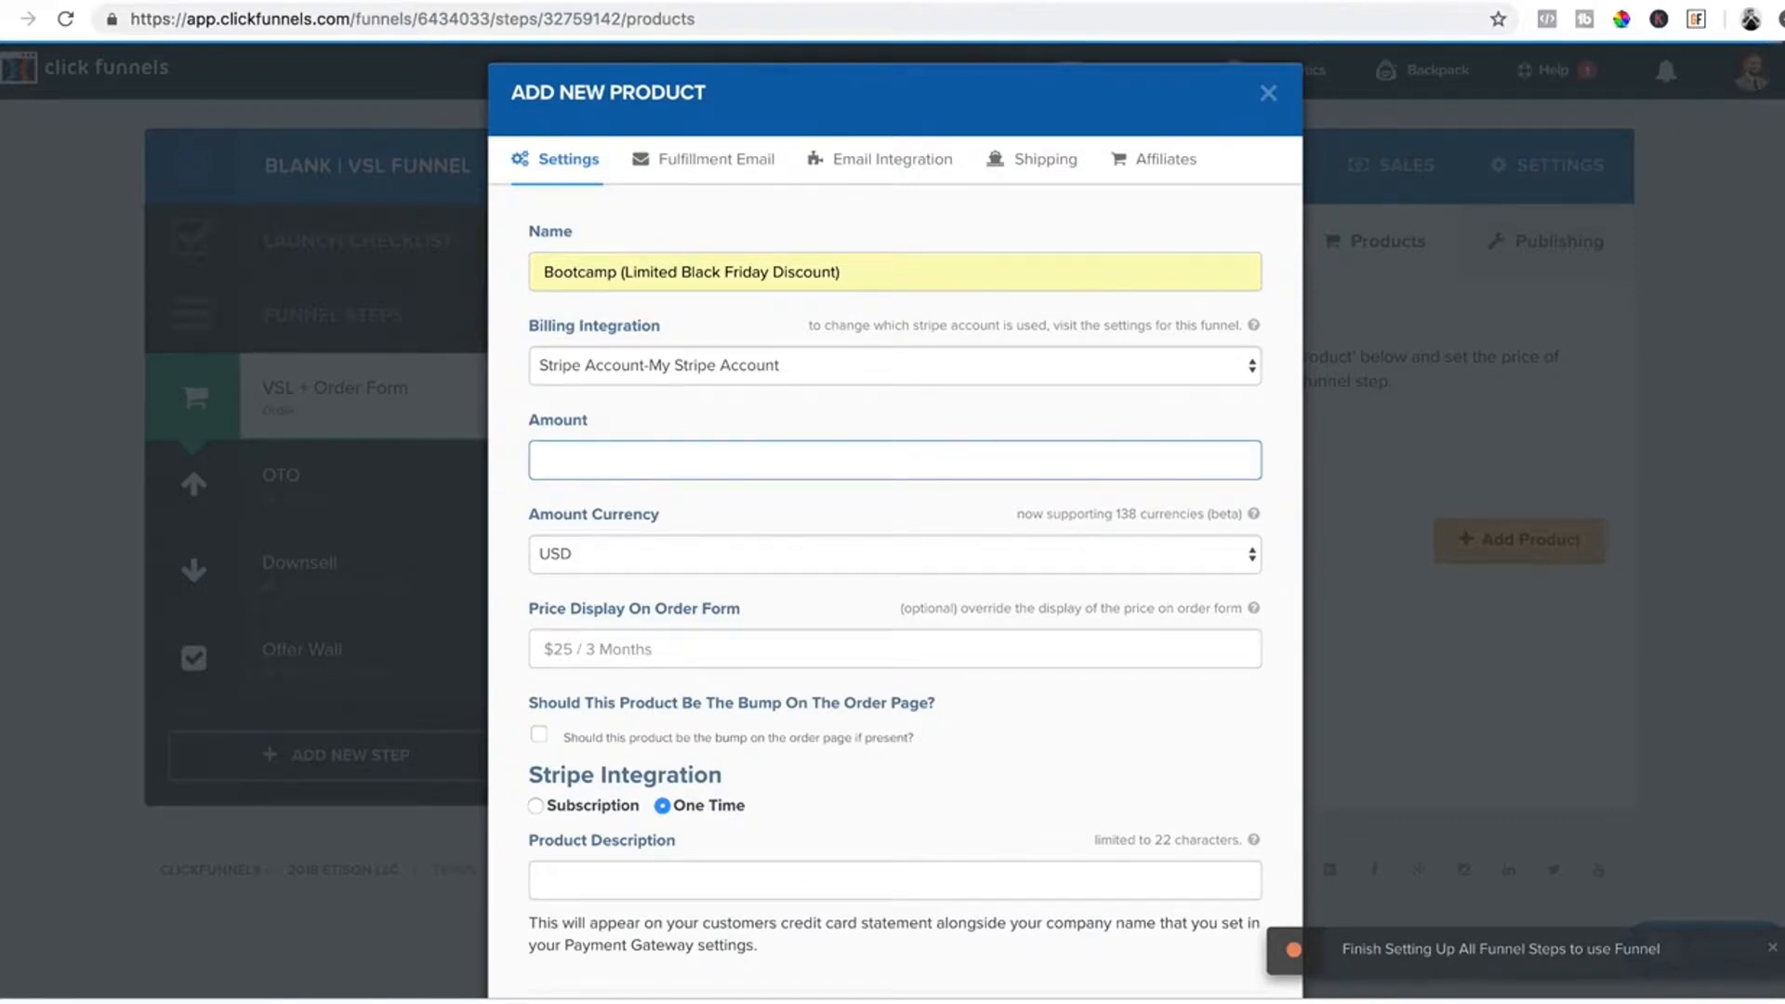
type("197.00")
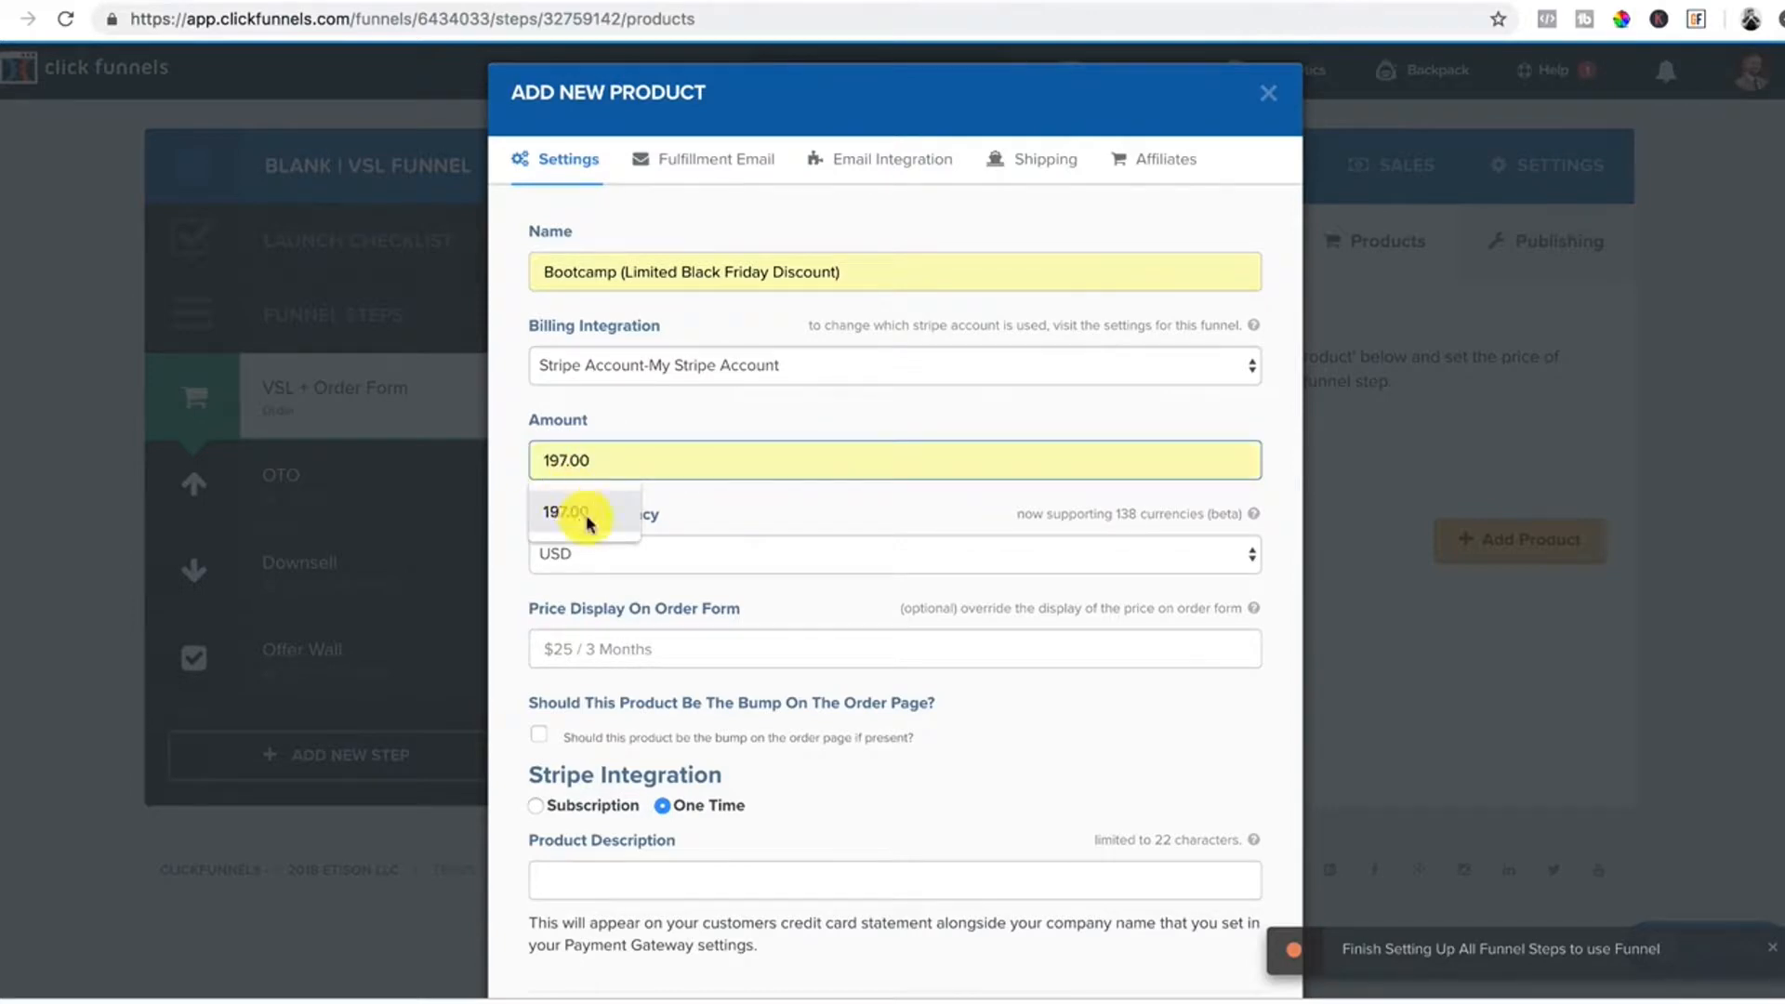
left_click(569, 512)
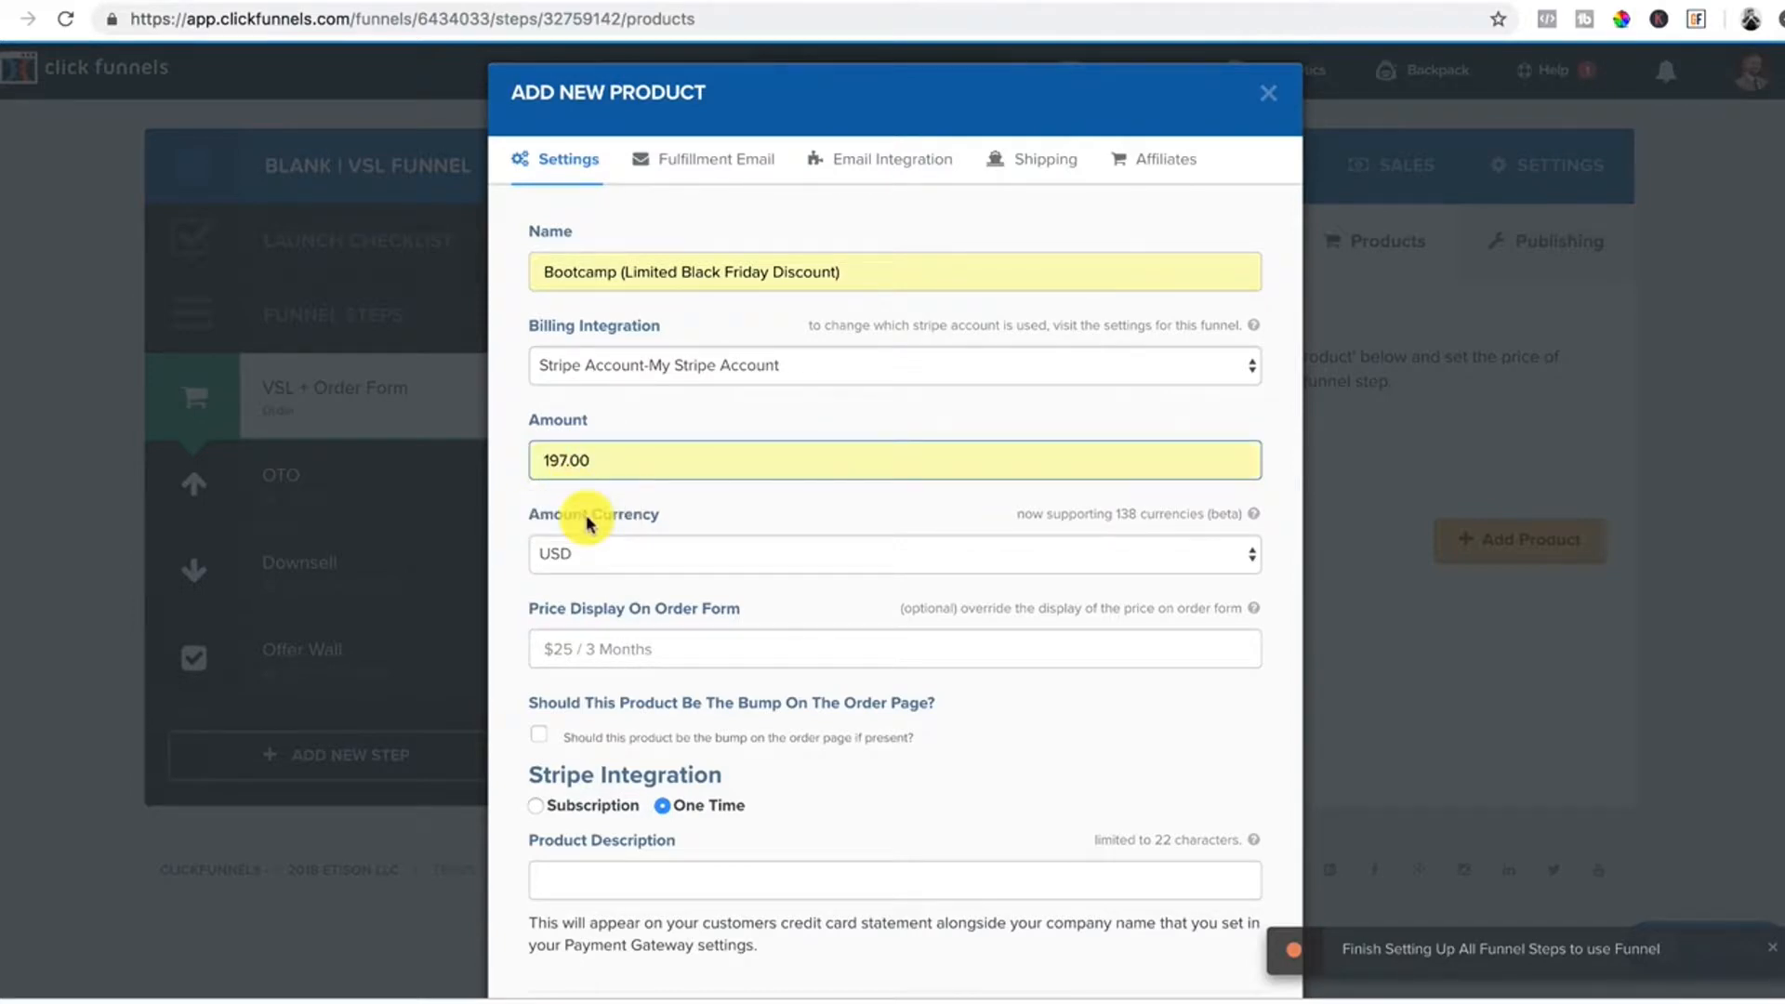
left_click(1212, 575)
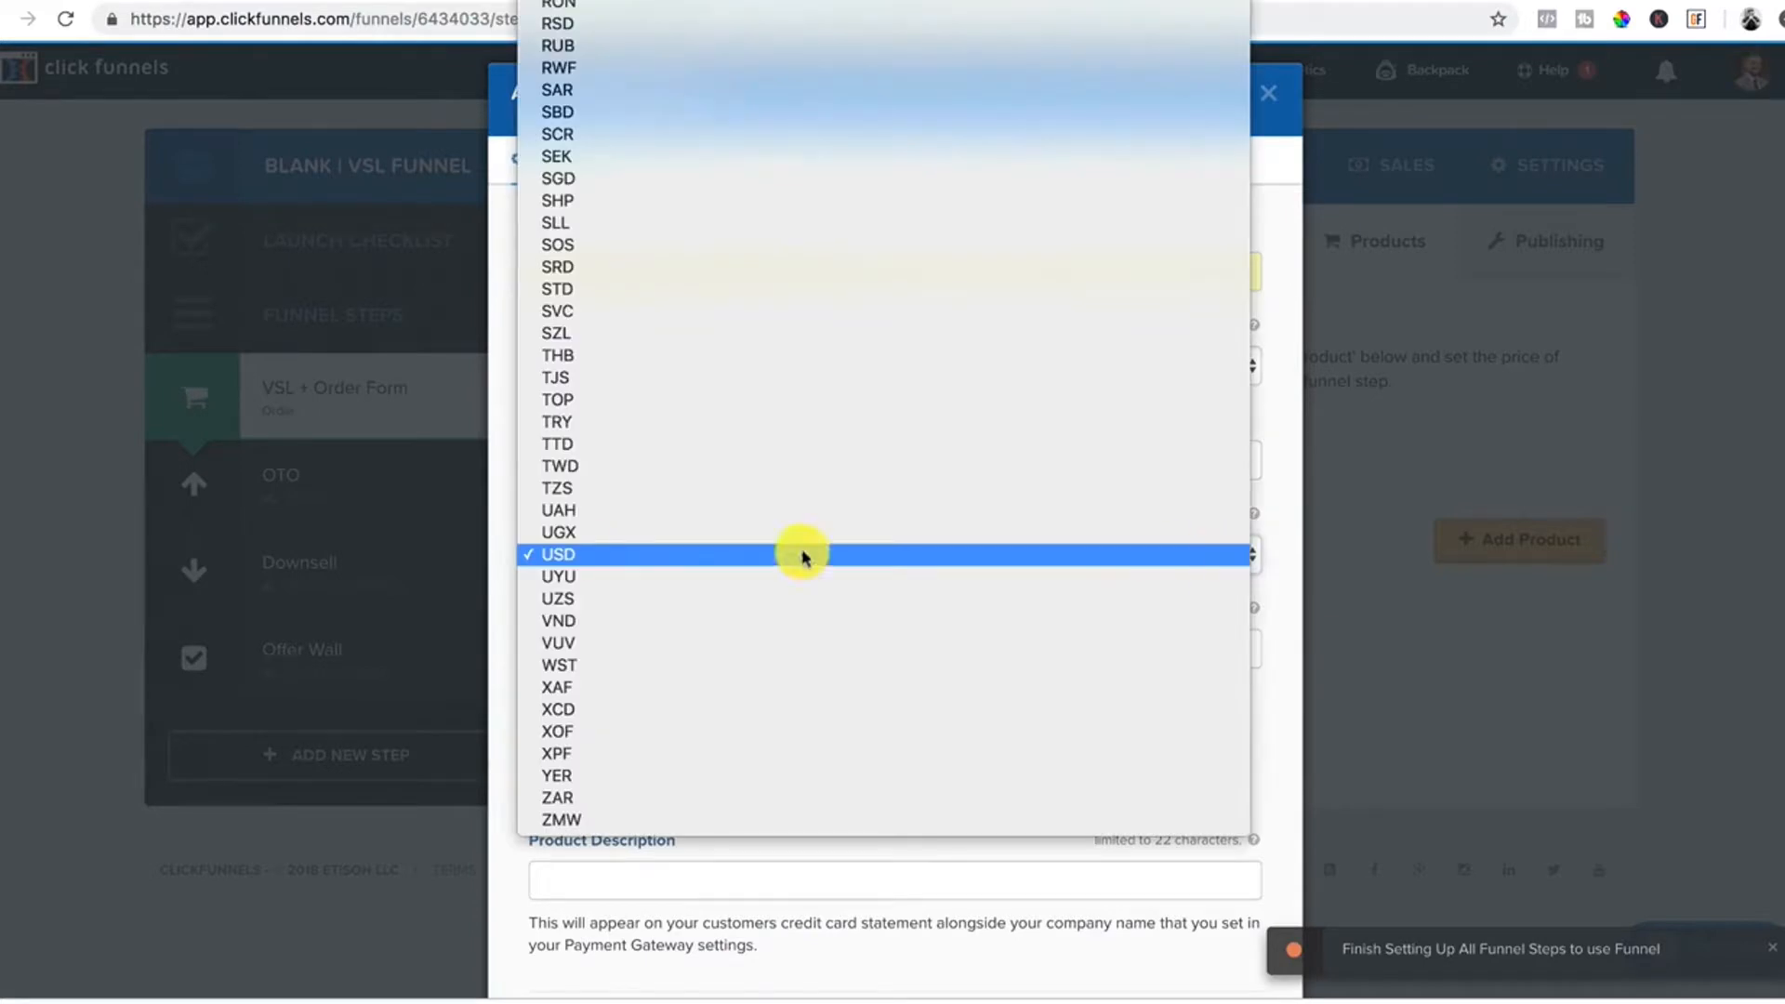
left_click(717, 562)
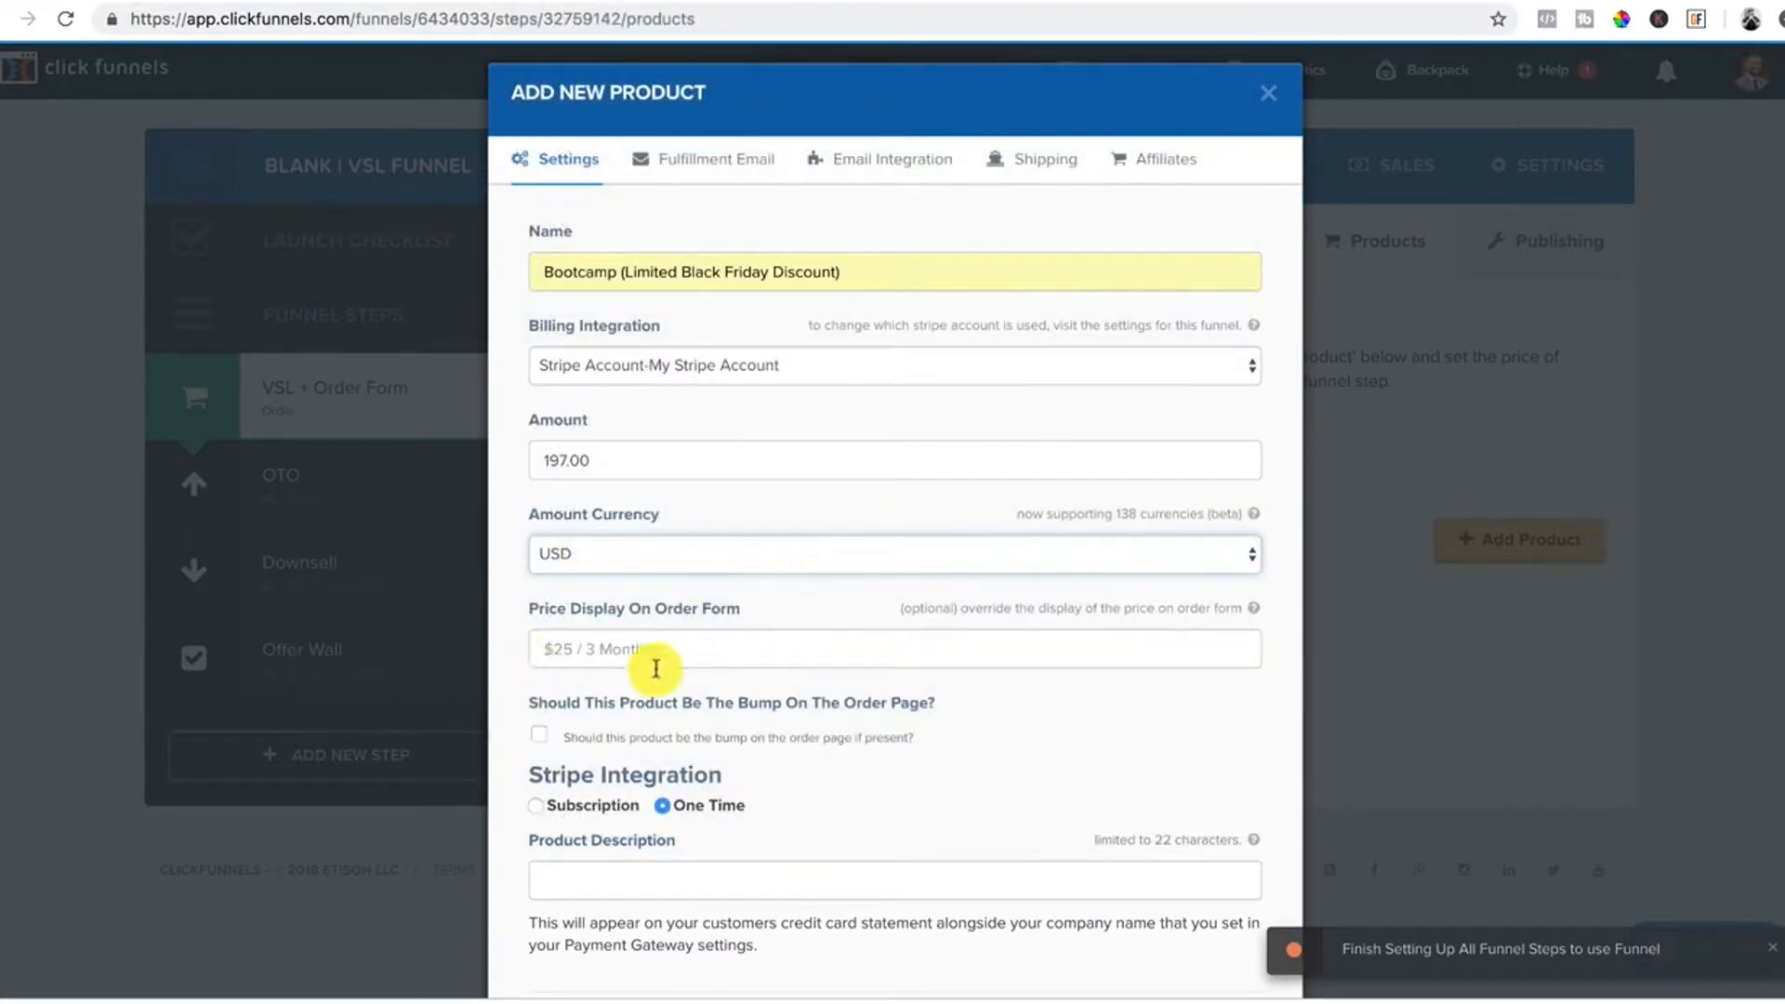
Set the product description to Inner Circle (Promo).
scroll(627, 649, "down", 2)
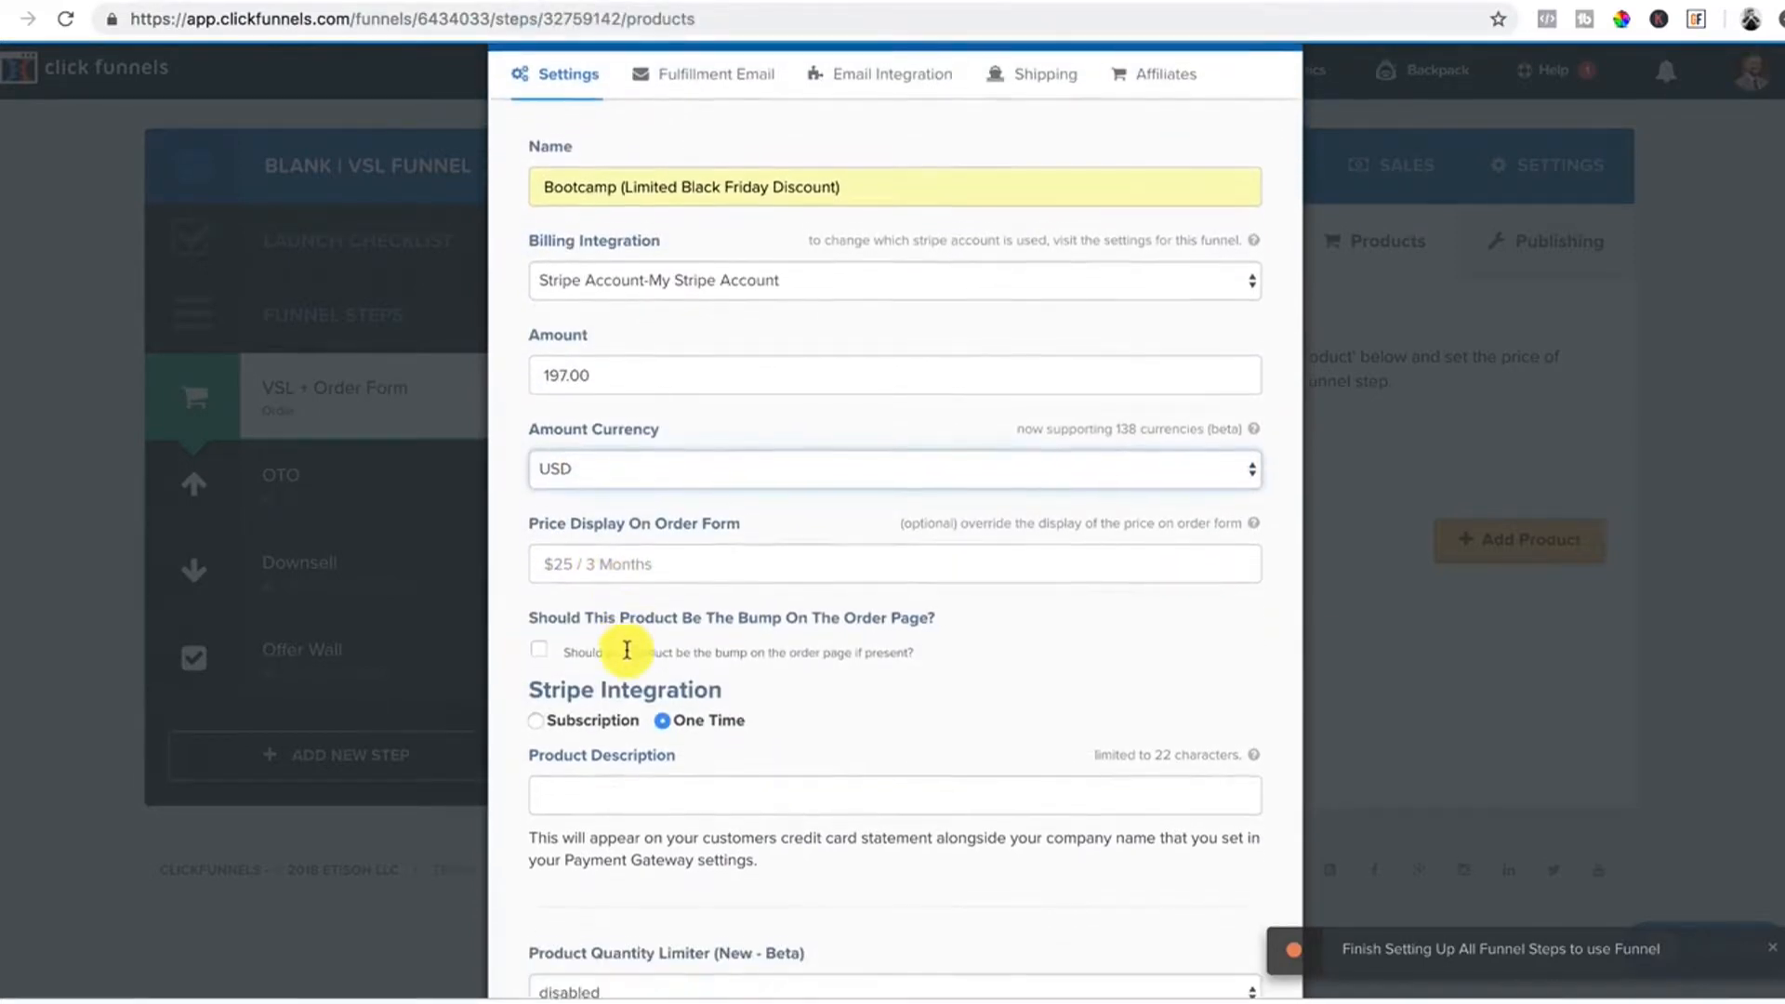
scroll(668, 527, "down", 1)
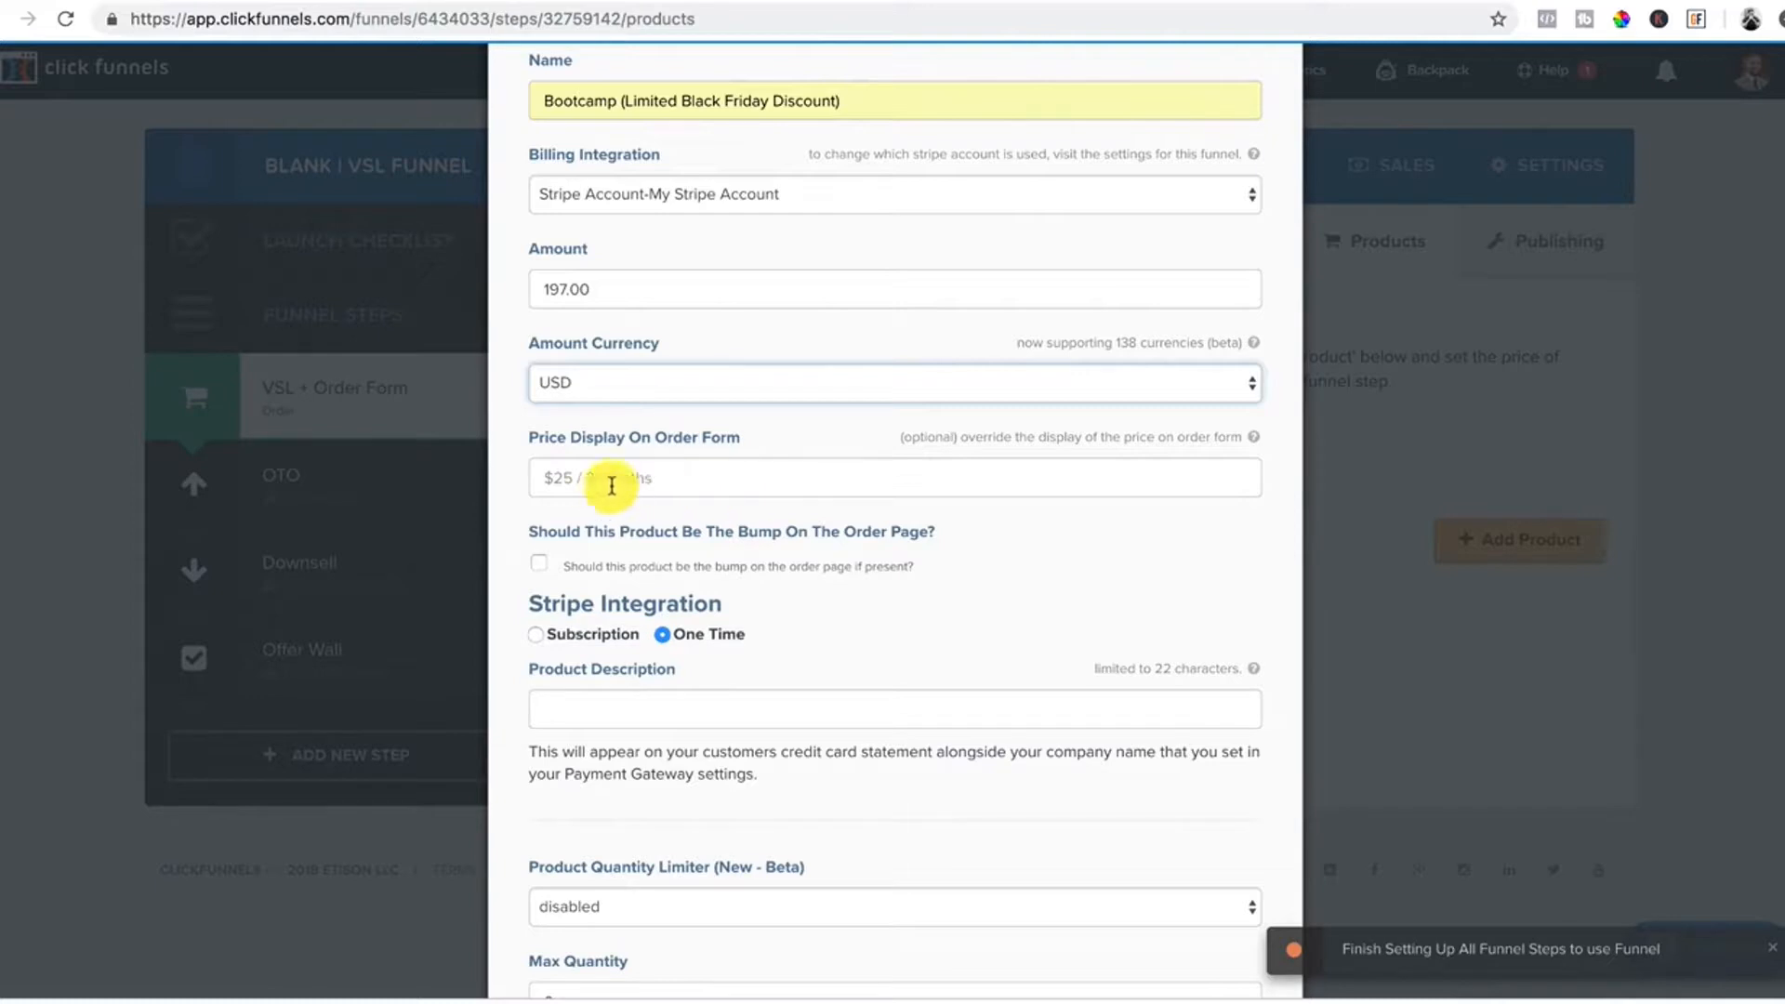
scroll(1093, 578, "down", 1)
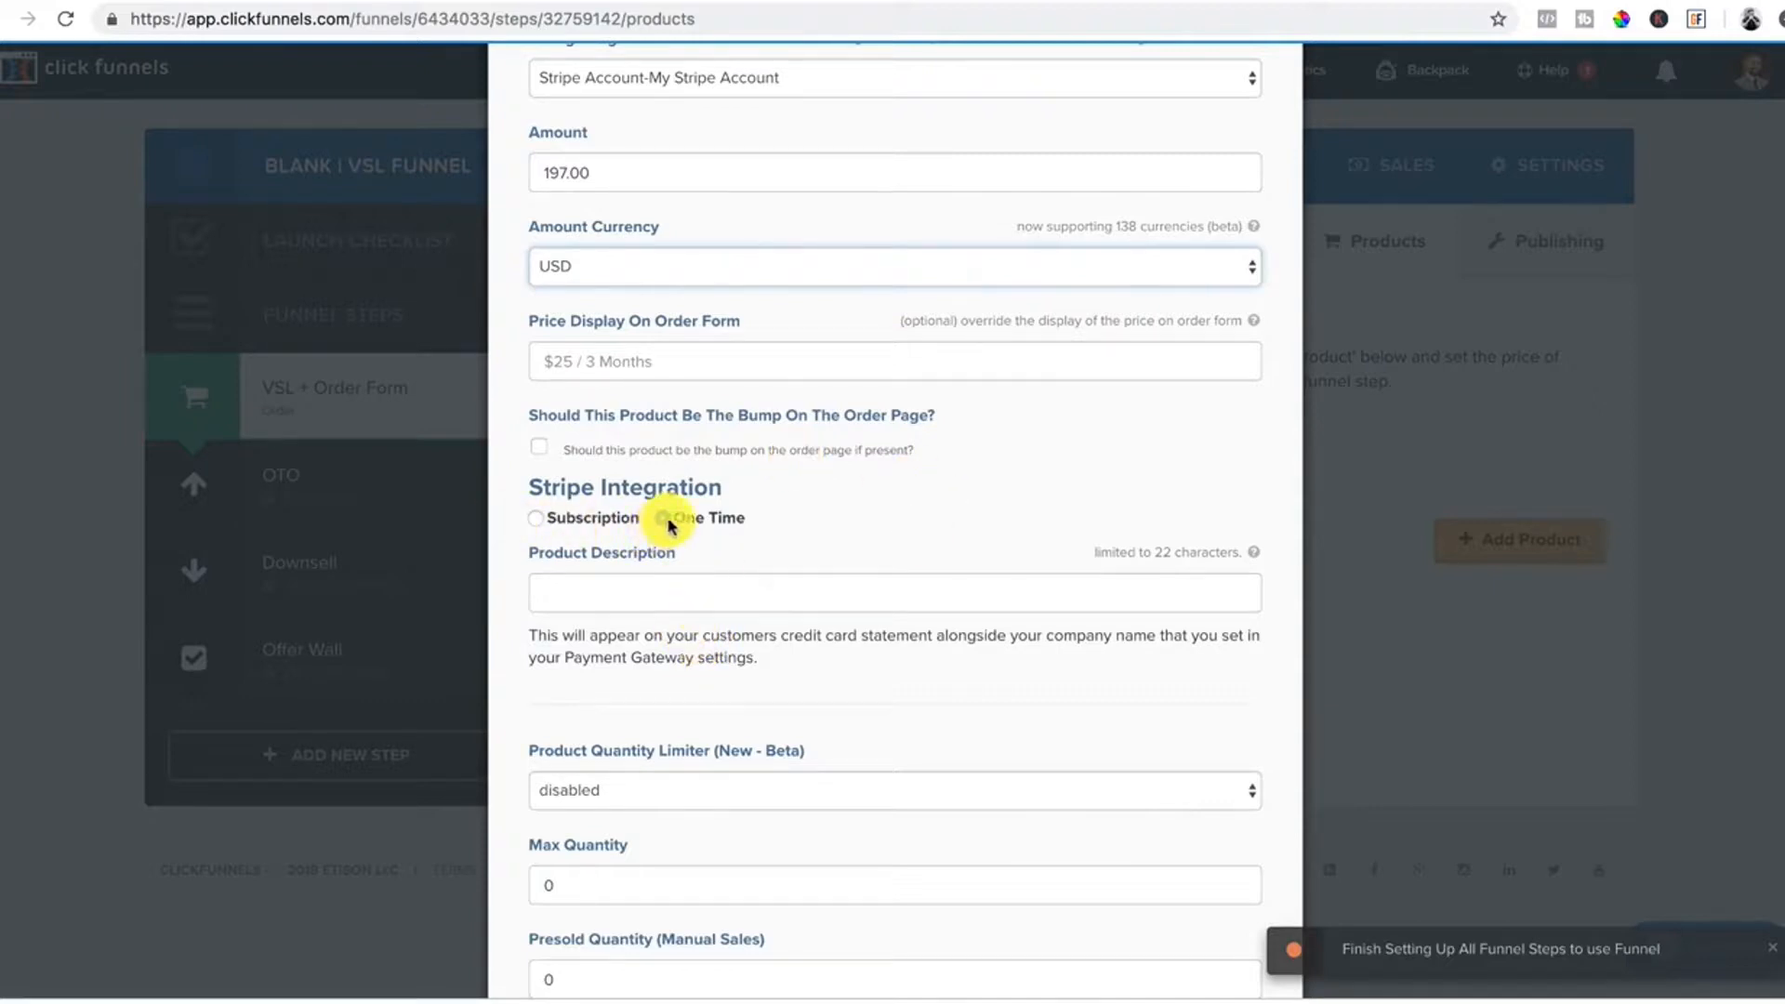
scroll(661, 517, "down", 2)
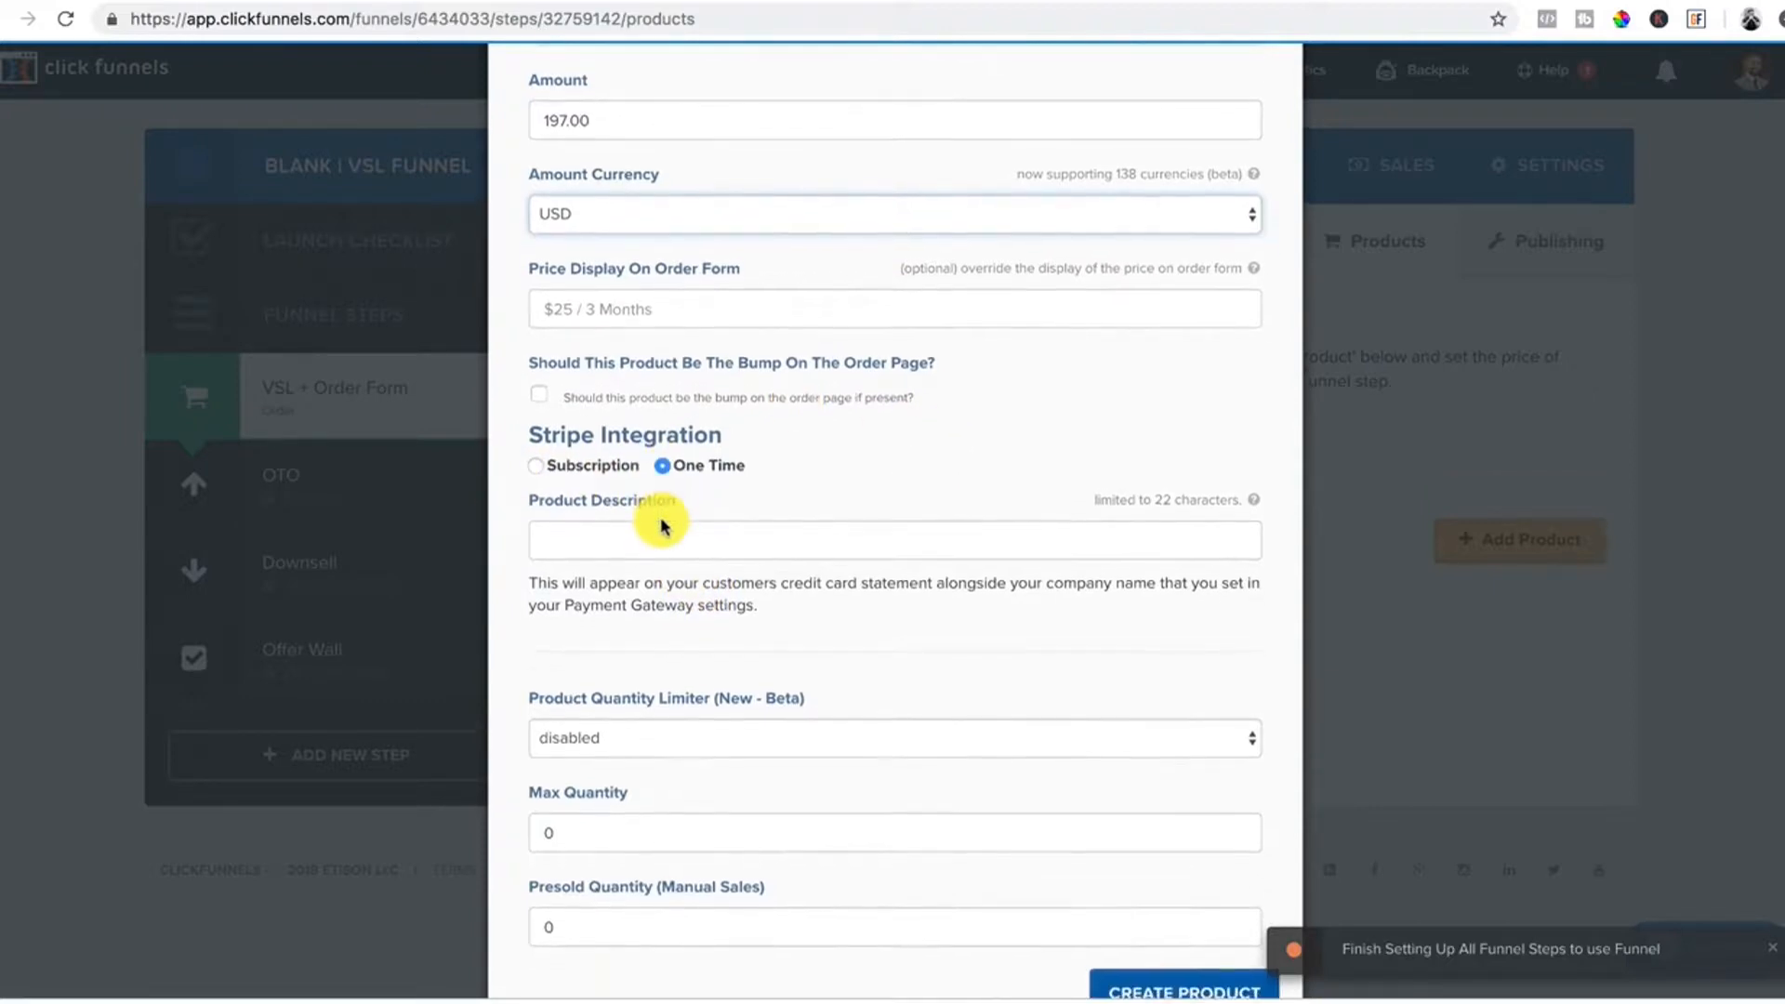
left_click(618, 491)
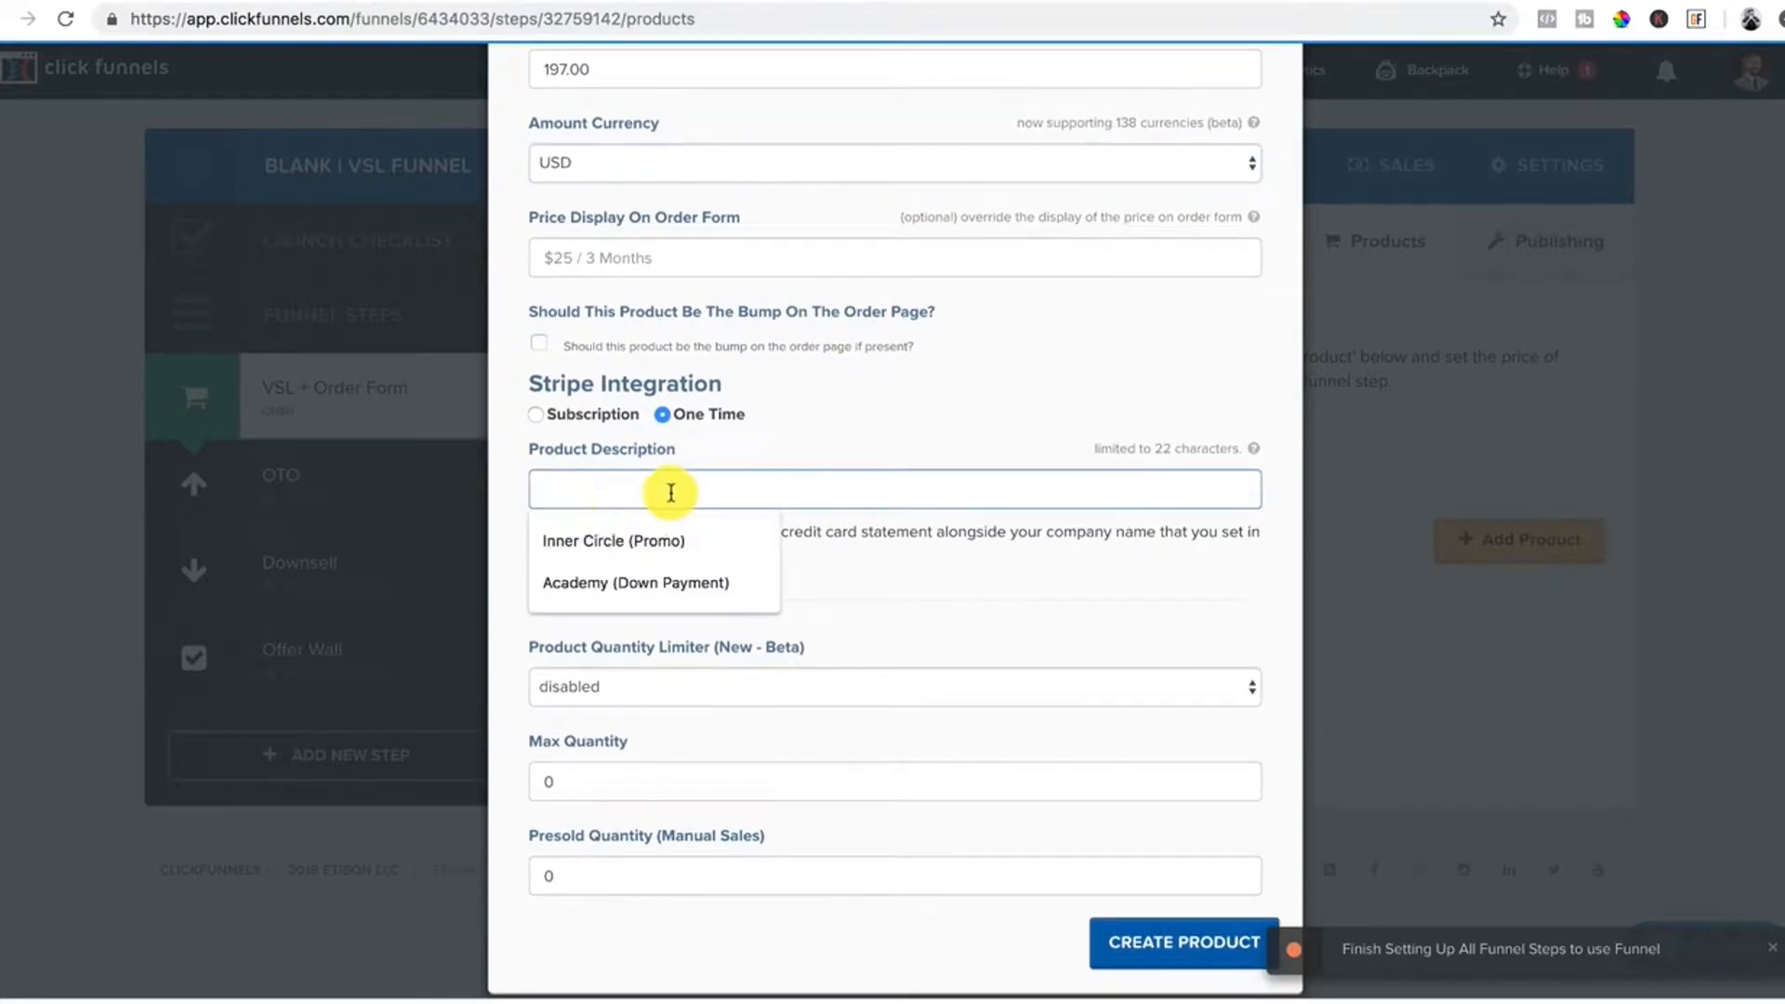
left_click(632, 542)
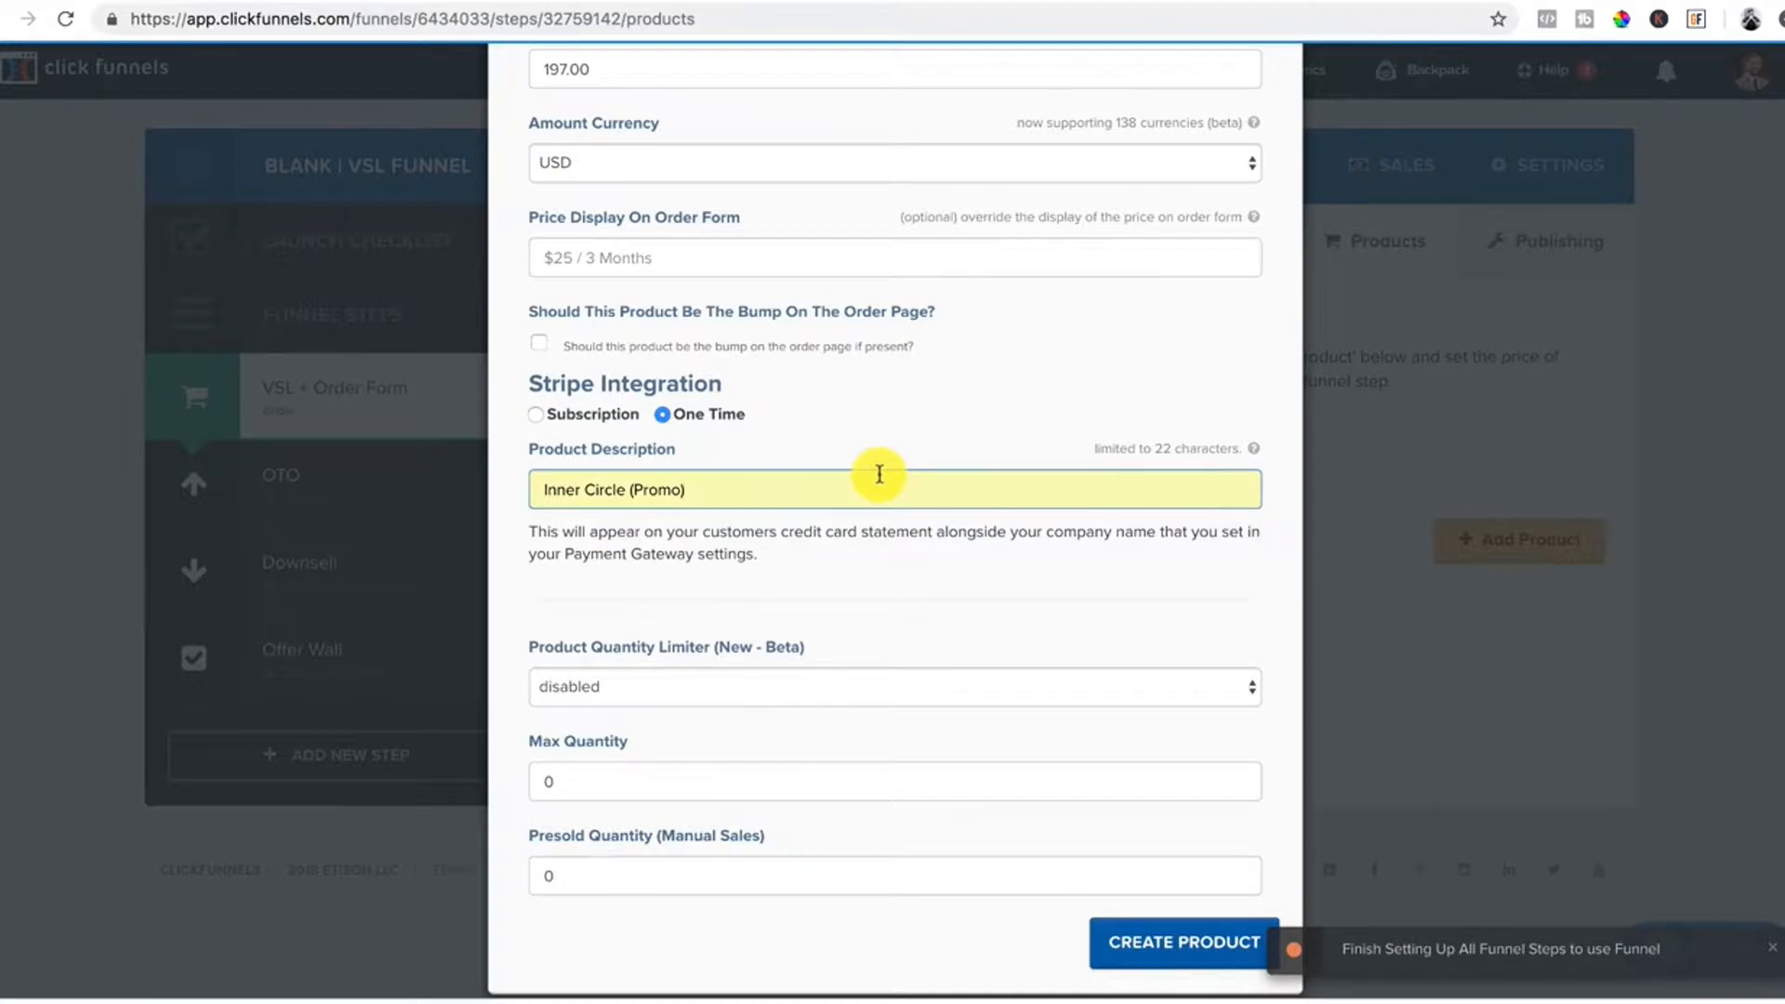
Switch to the product's Fulfillment Email settings.
scroll(879, 474, "down", 2)
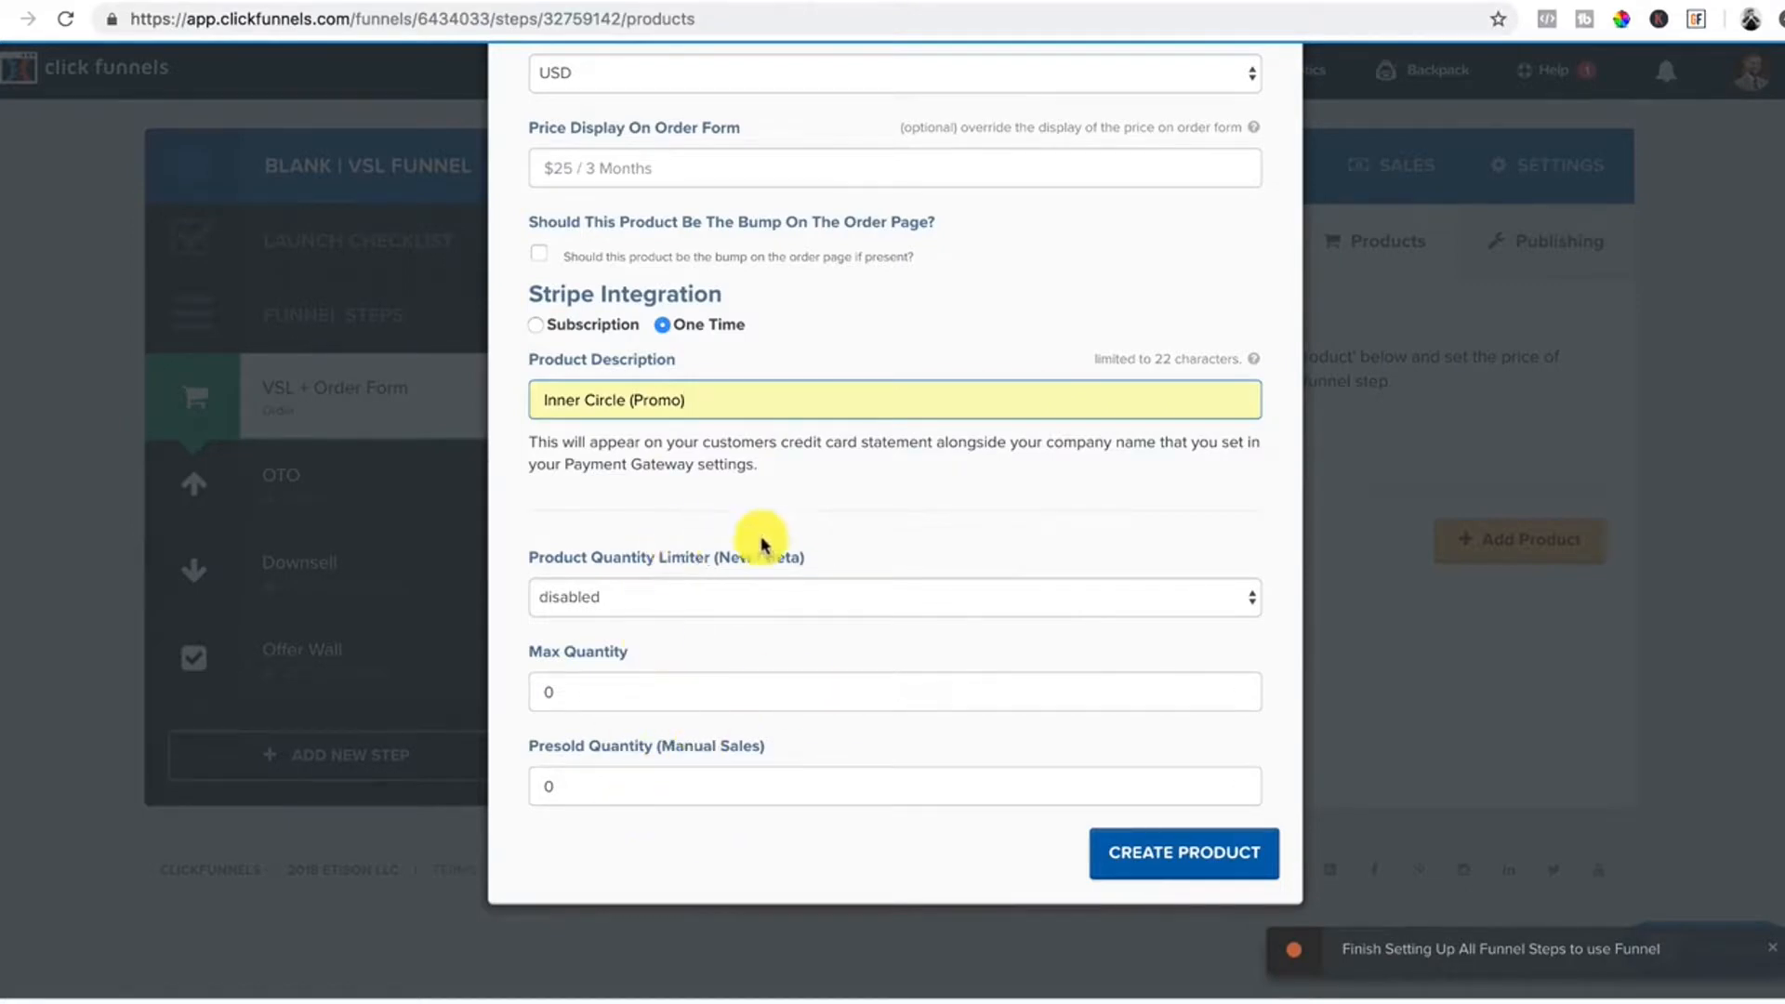
scroll(976, 686, "up", 6)
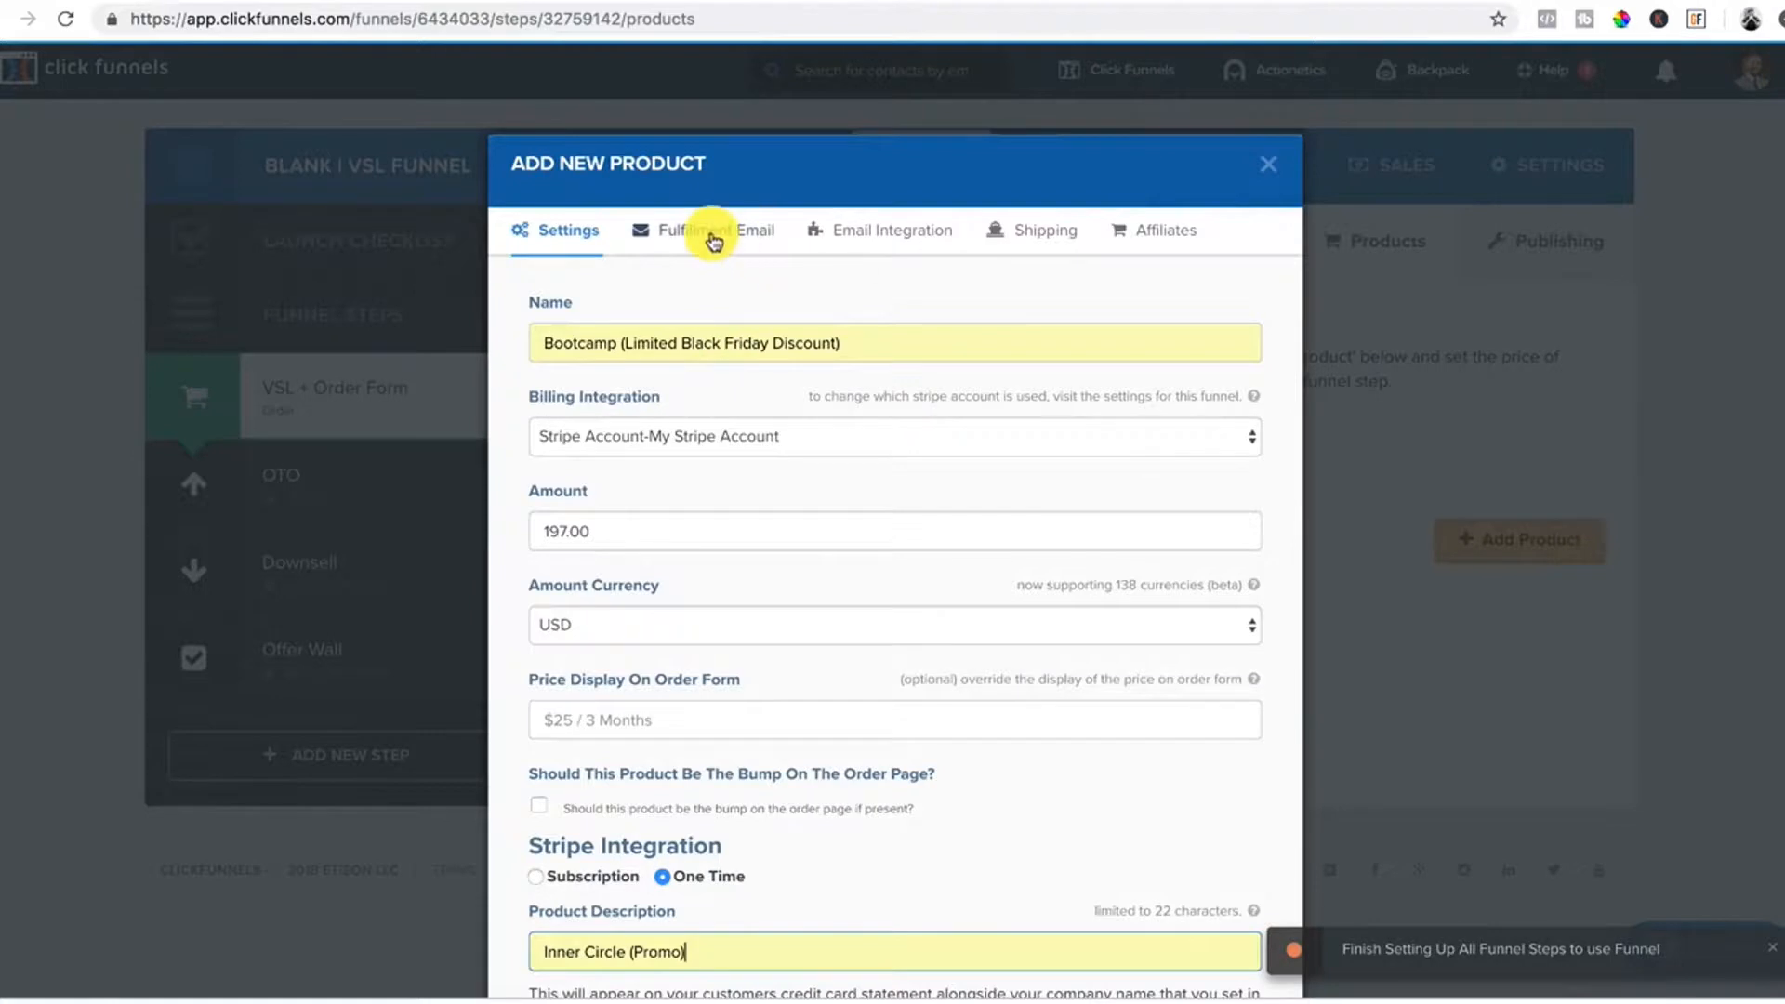
scroll(1084, 589, "down", 6)
scroll(530, 115, "up", 6)
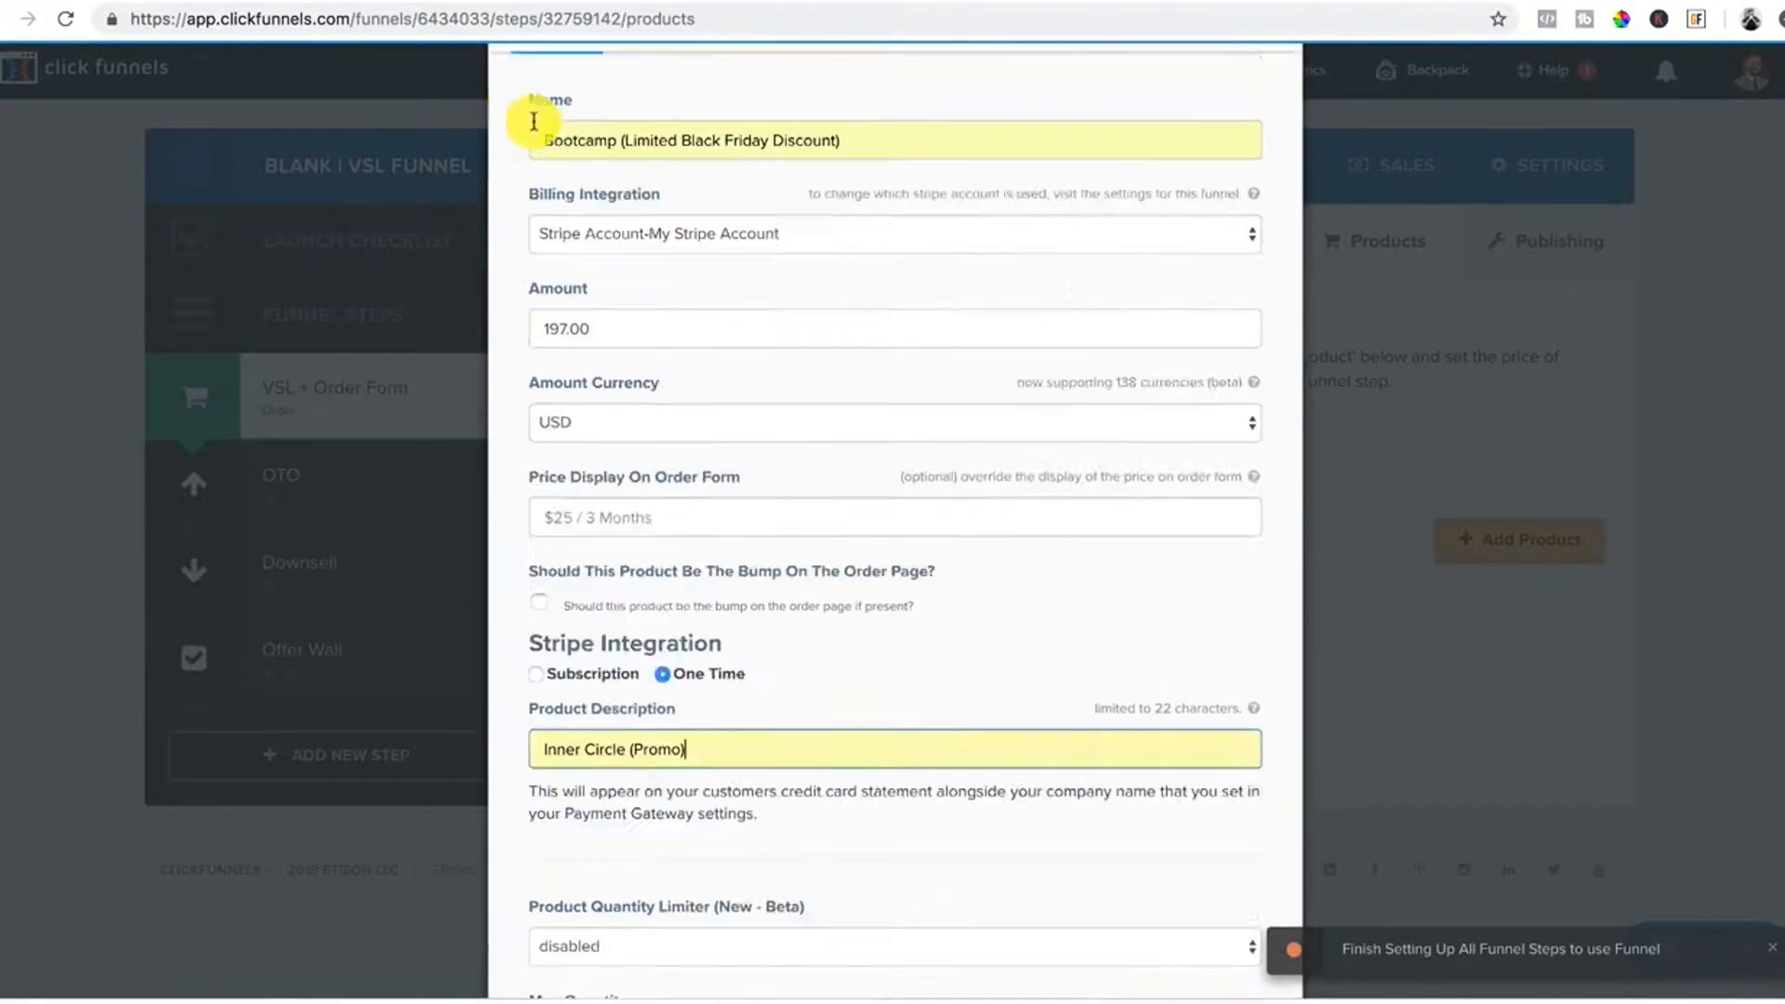
left_click(693, 238)
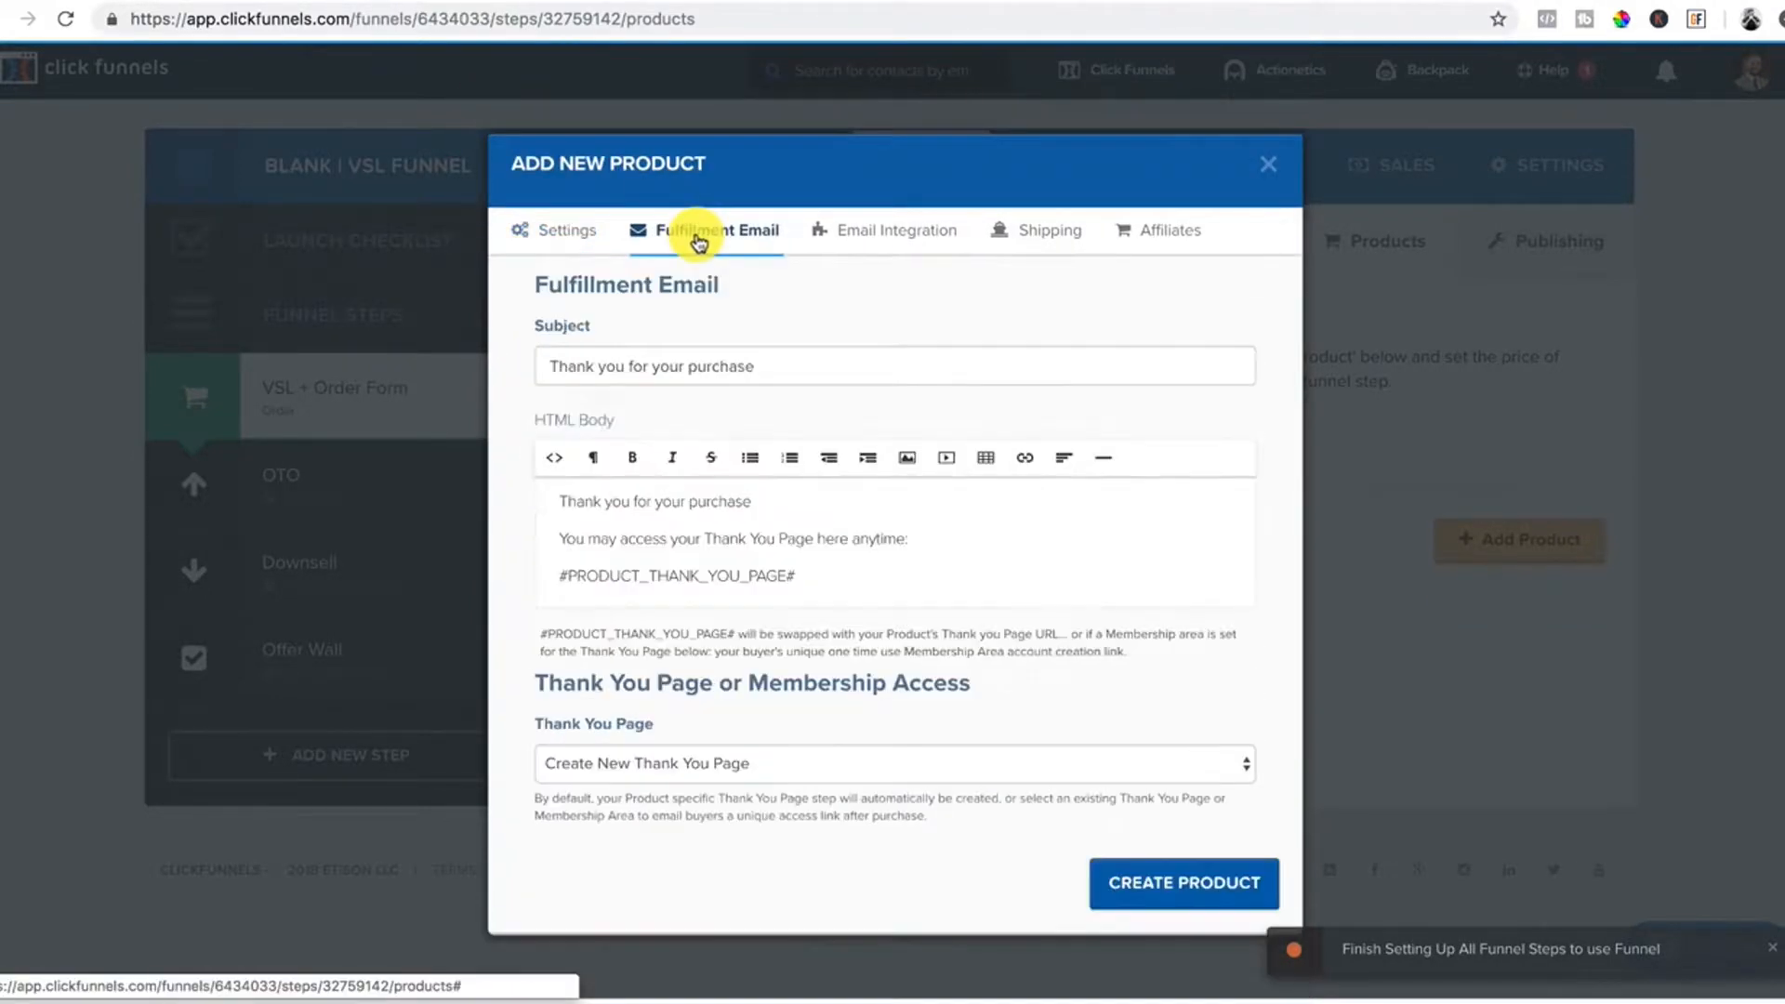
Select the fulfillment email subject and delete the default email body text.
left_click(762, 365)
left_click_drag(762, 366, 480, 361)
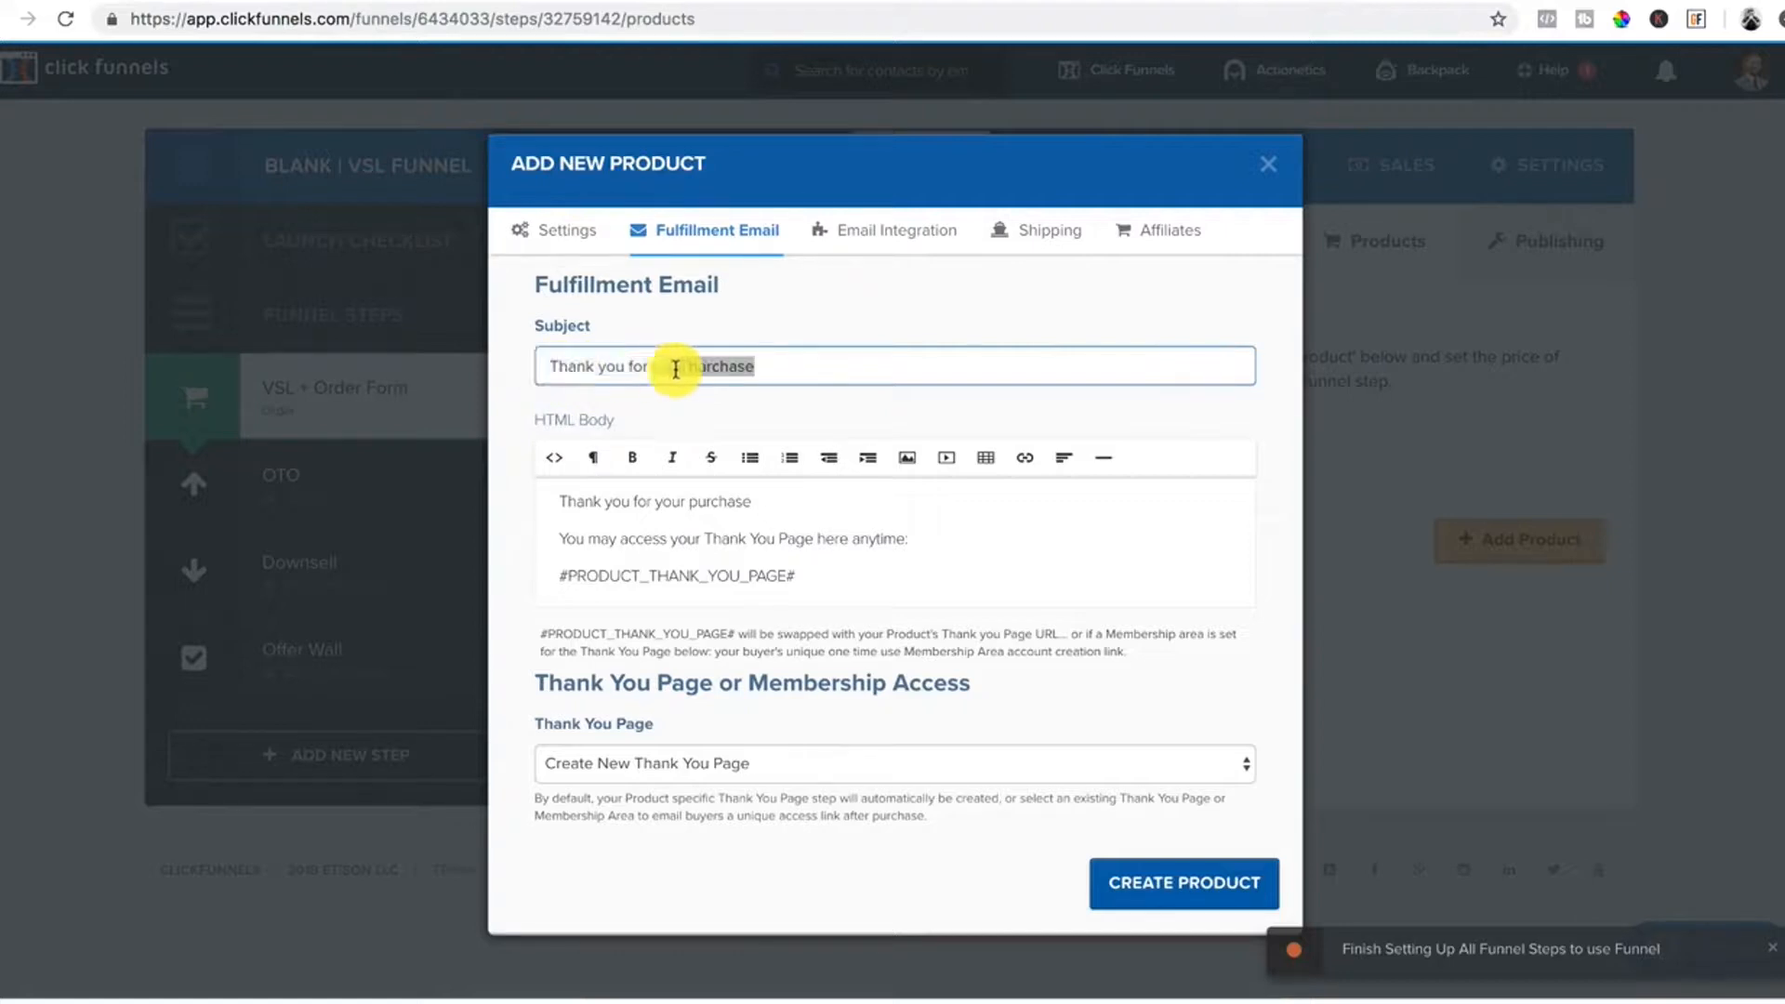
left_click(762, 367)
left_click_drag(763, 367, 481, 369)
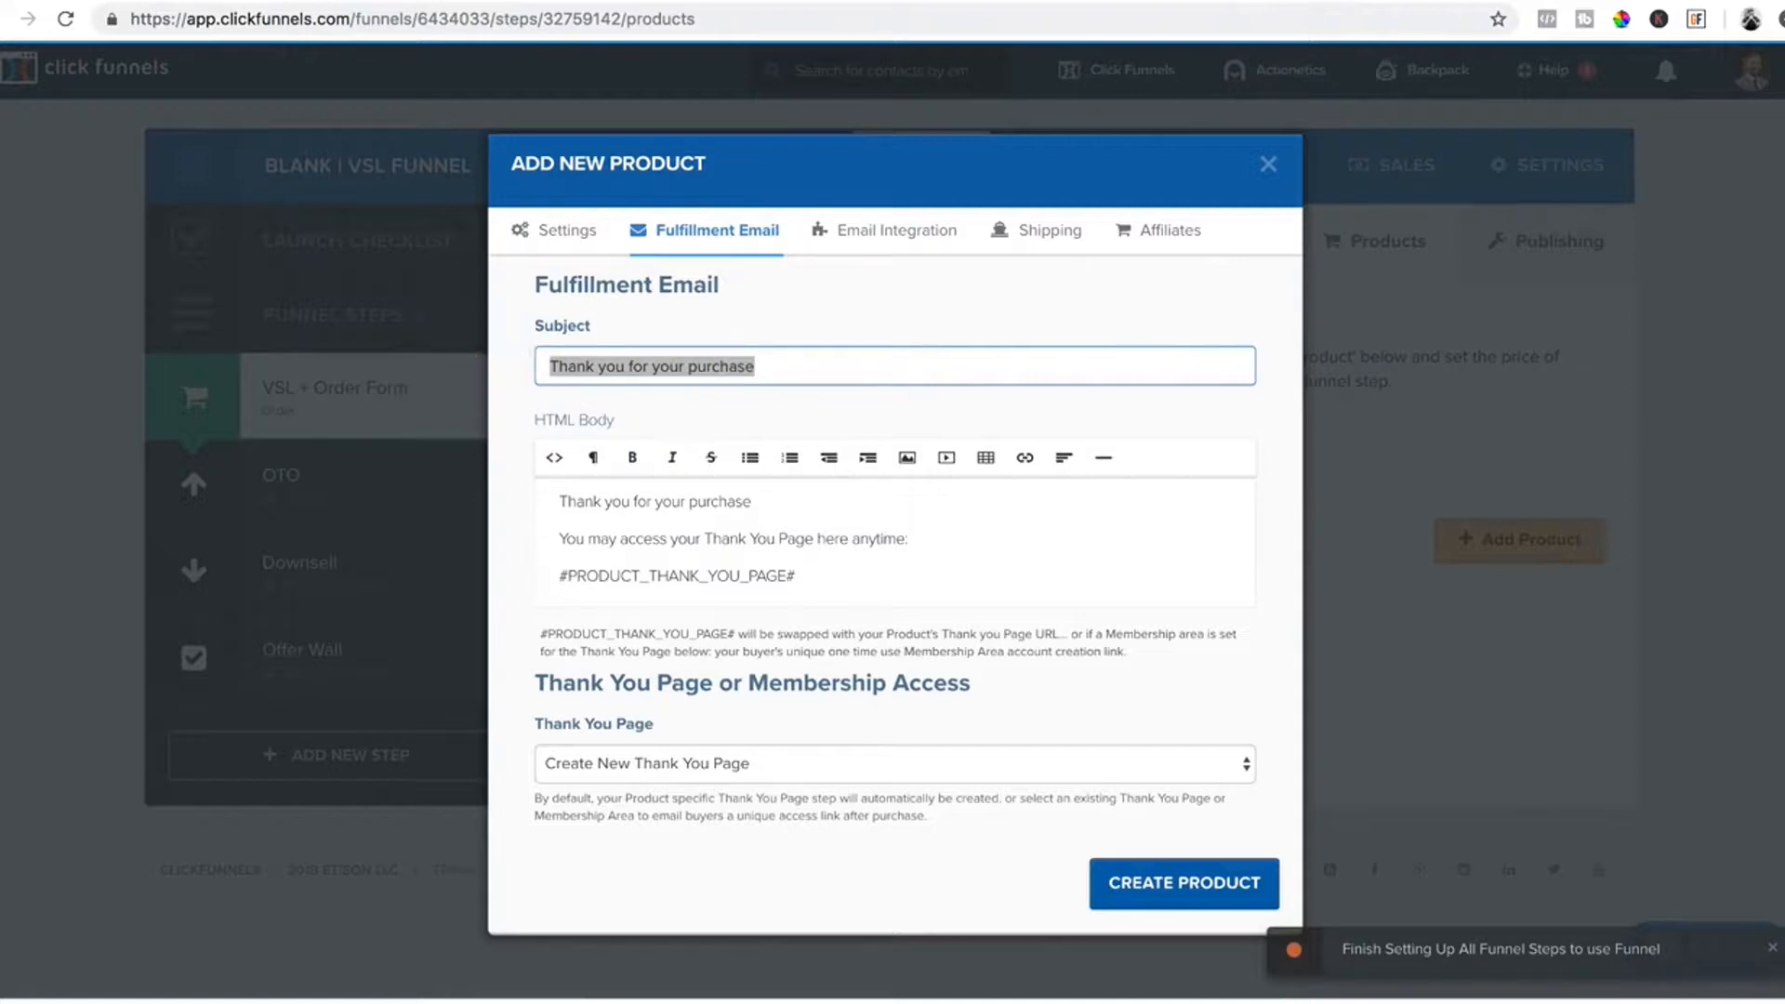
left_click(837, 573)
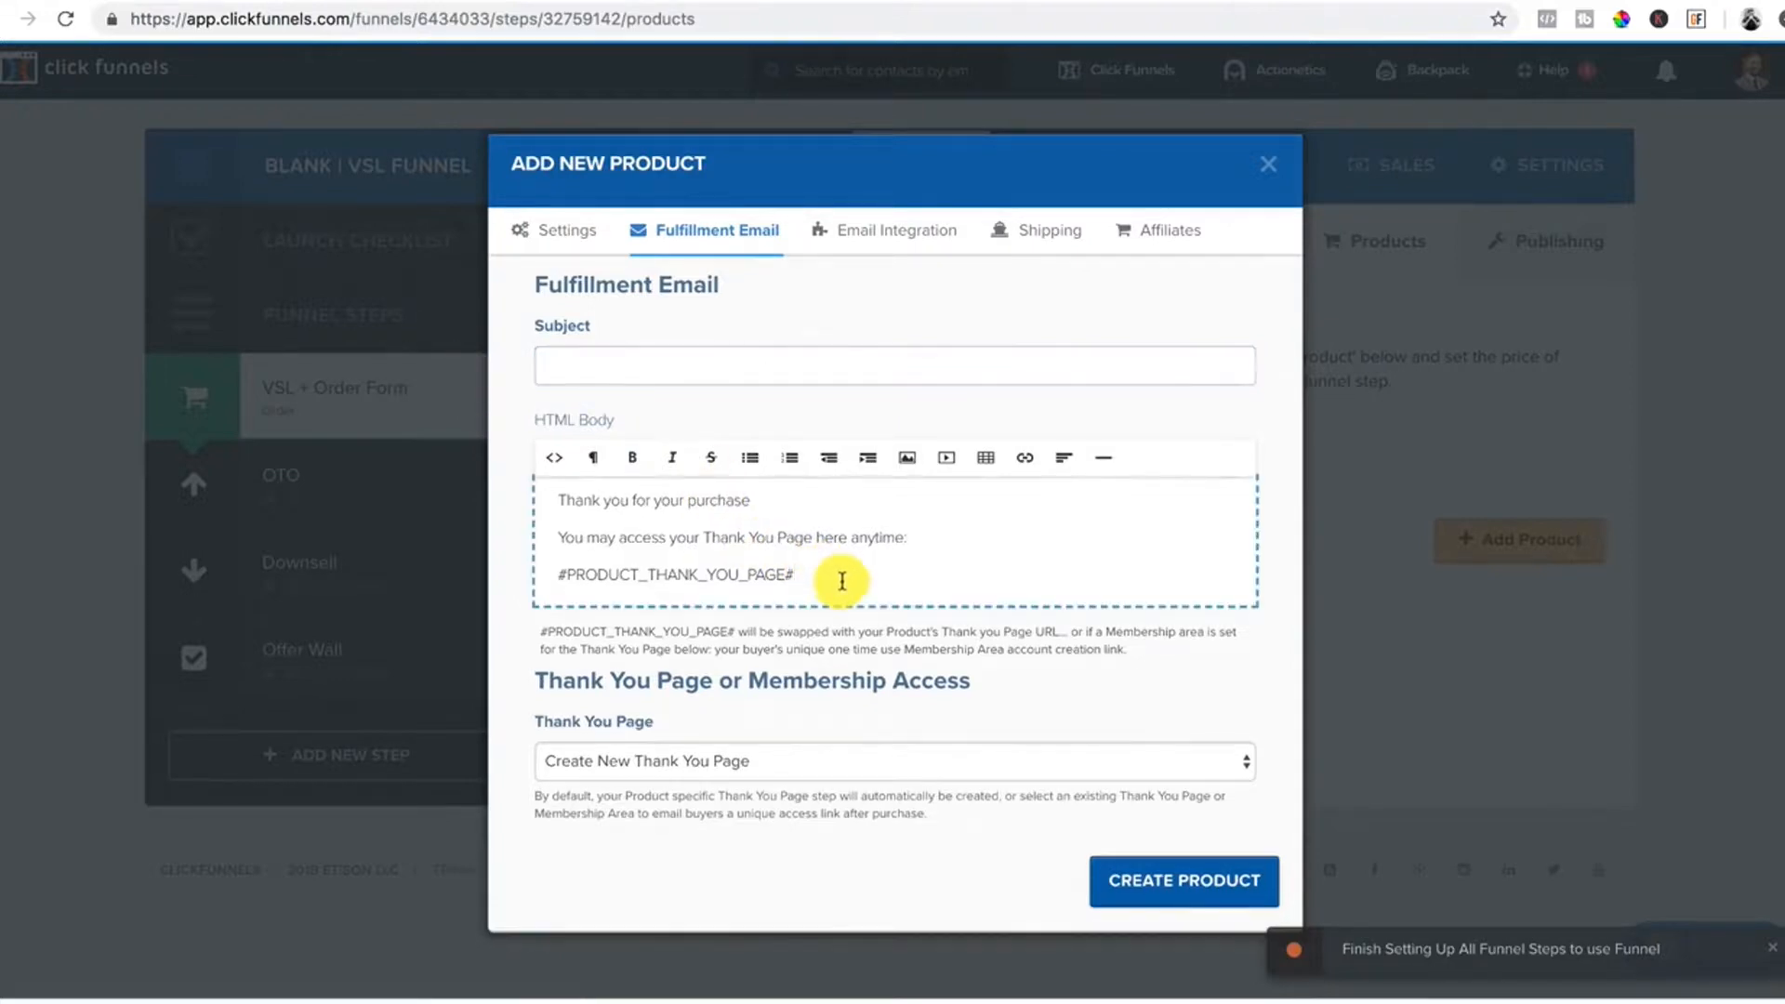
left_click_drag(768, 563, 548, 504)
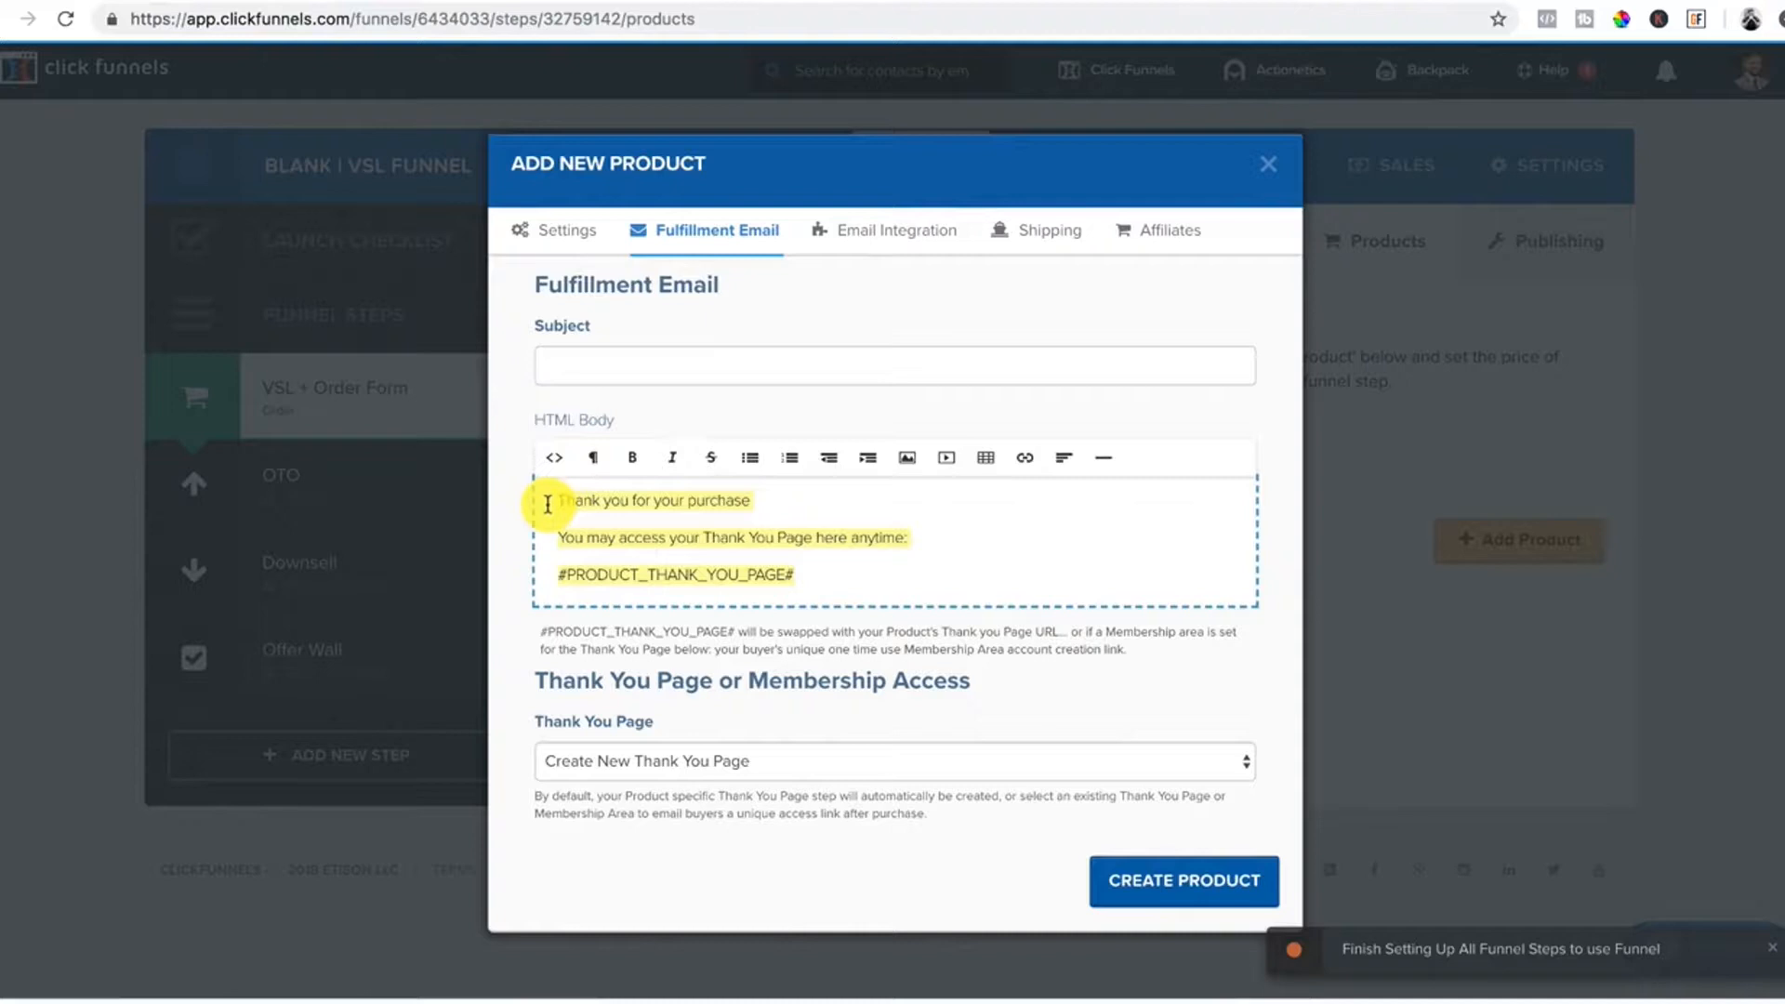
key("BackSpace")
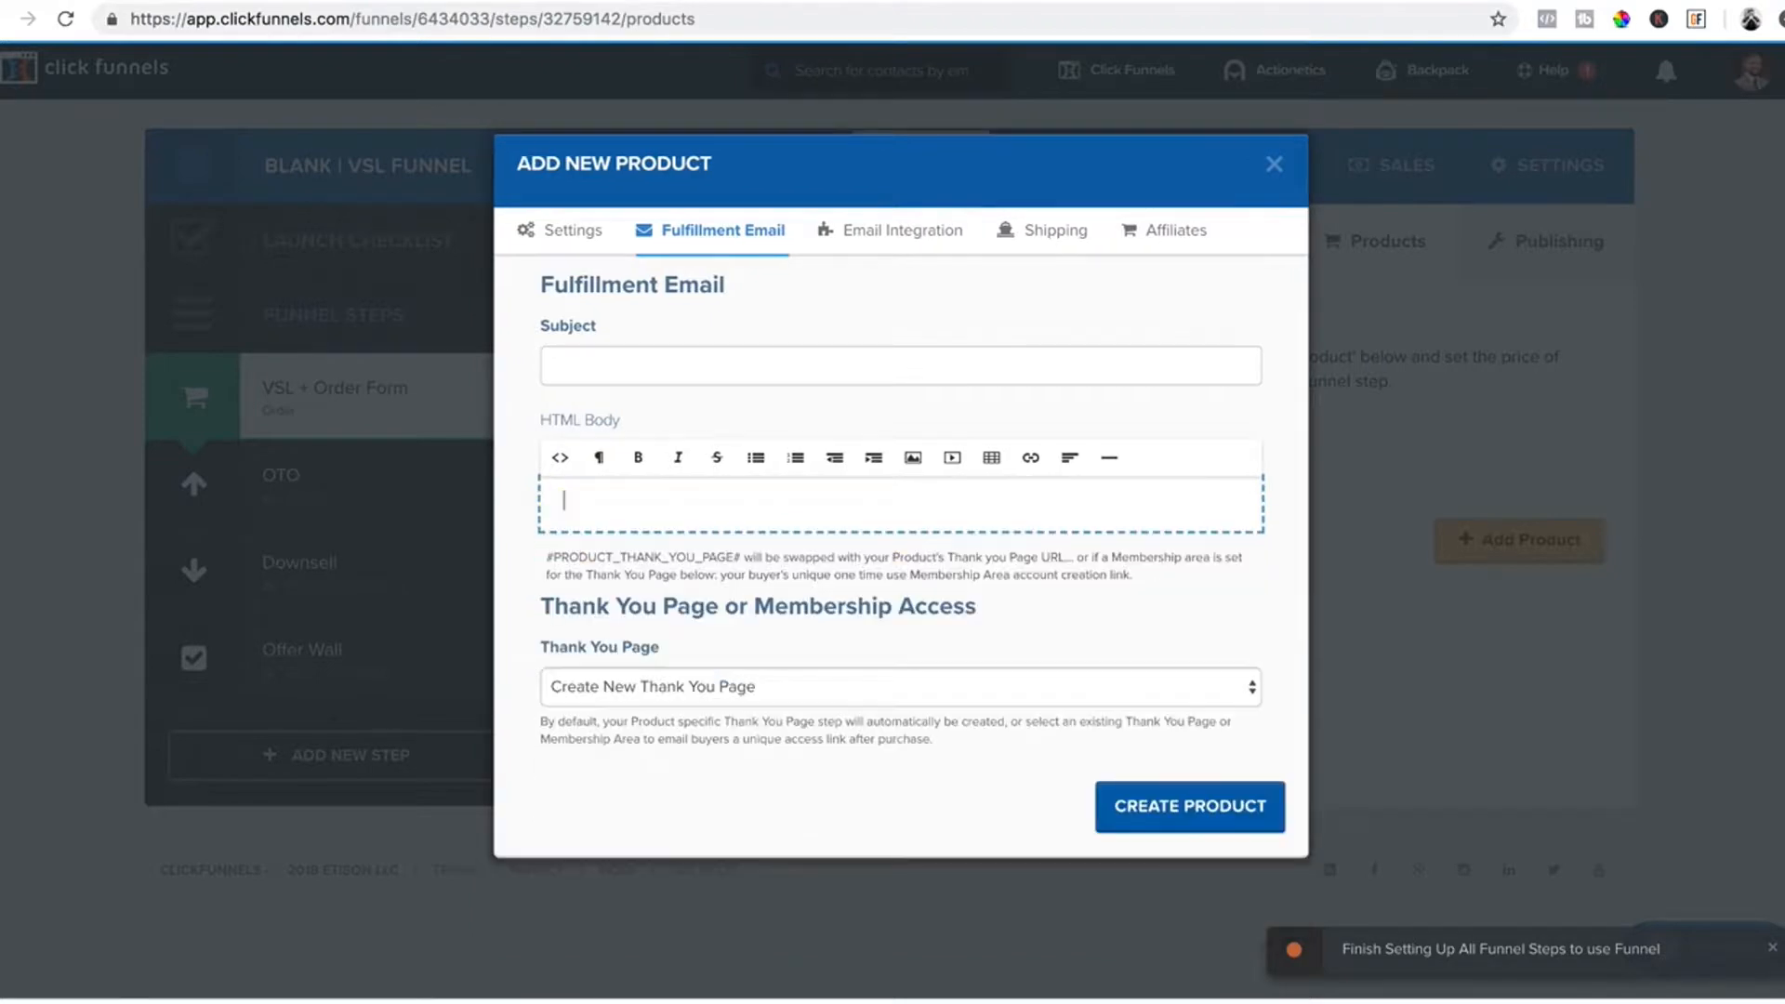
Create the Bootcamp product at $197.00 on the VSL + Order Form step.
left_click(572, 242)
scroll(1078, 621, "down", 5)
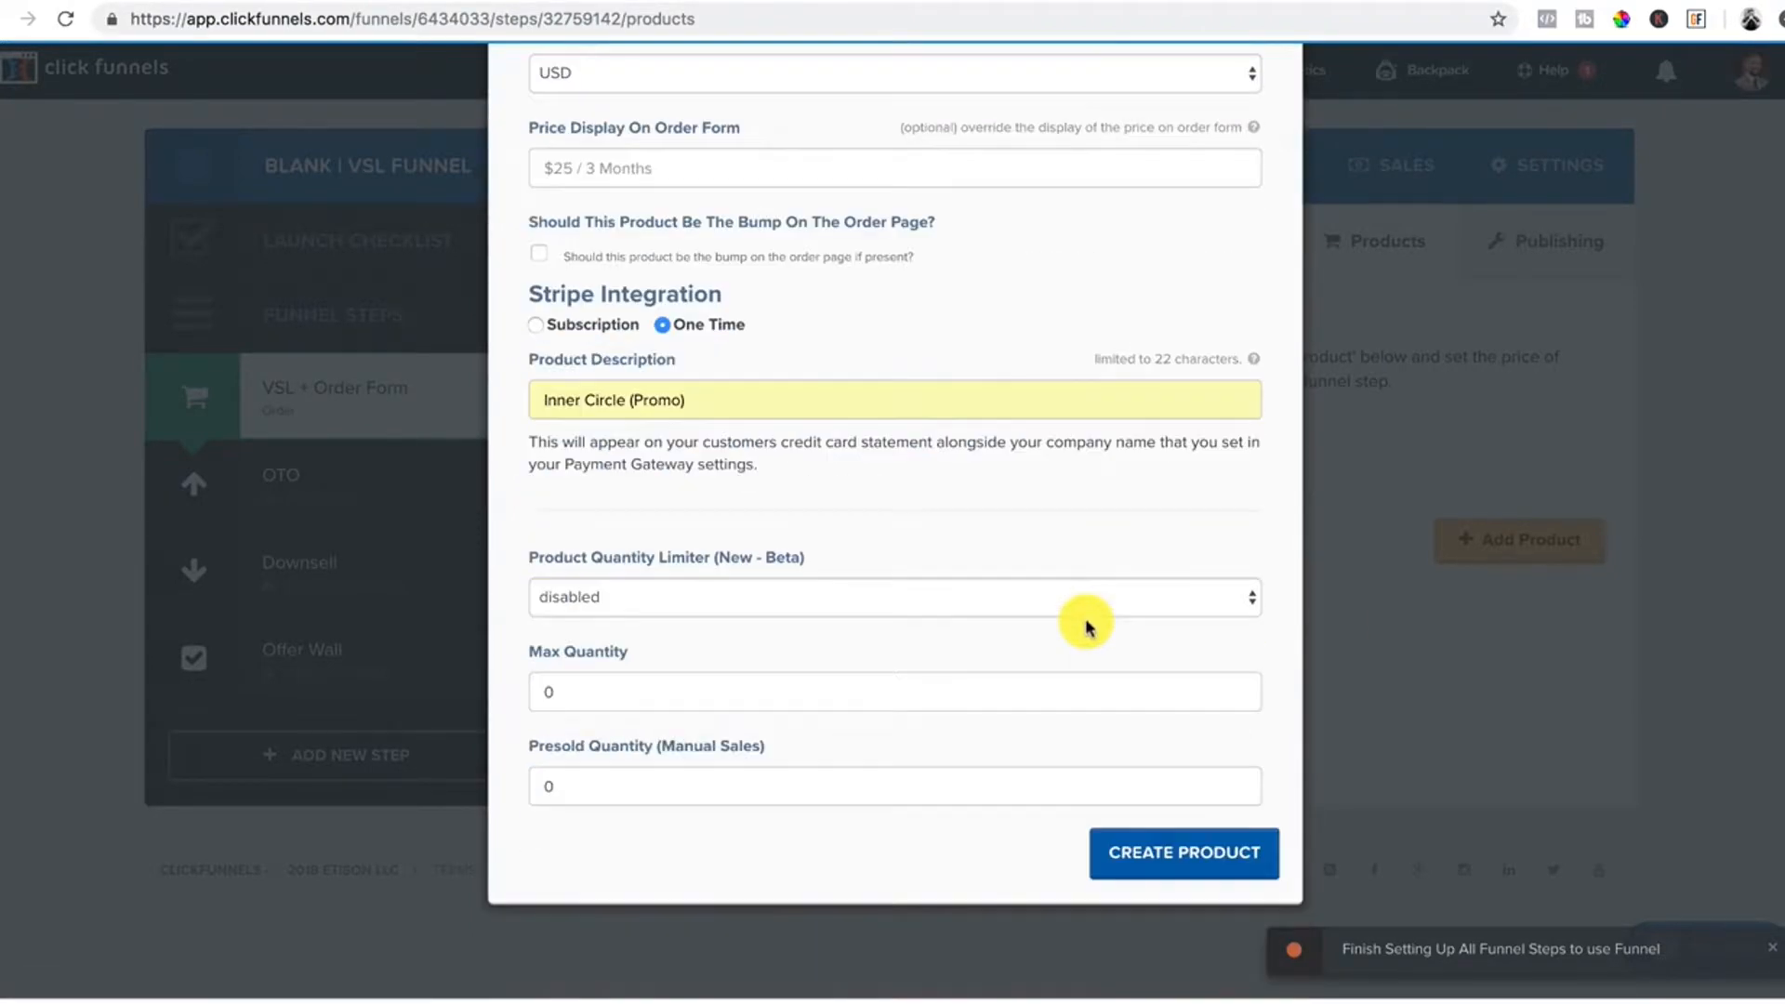
left_click(1224, 864)
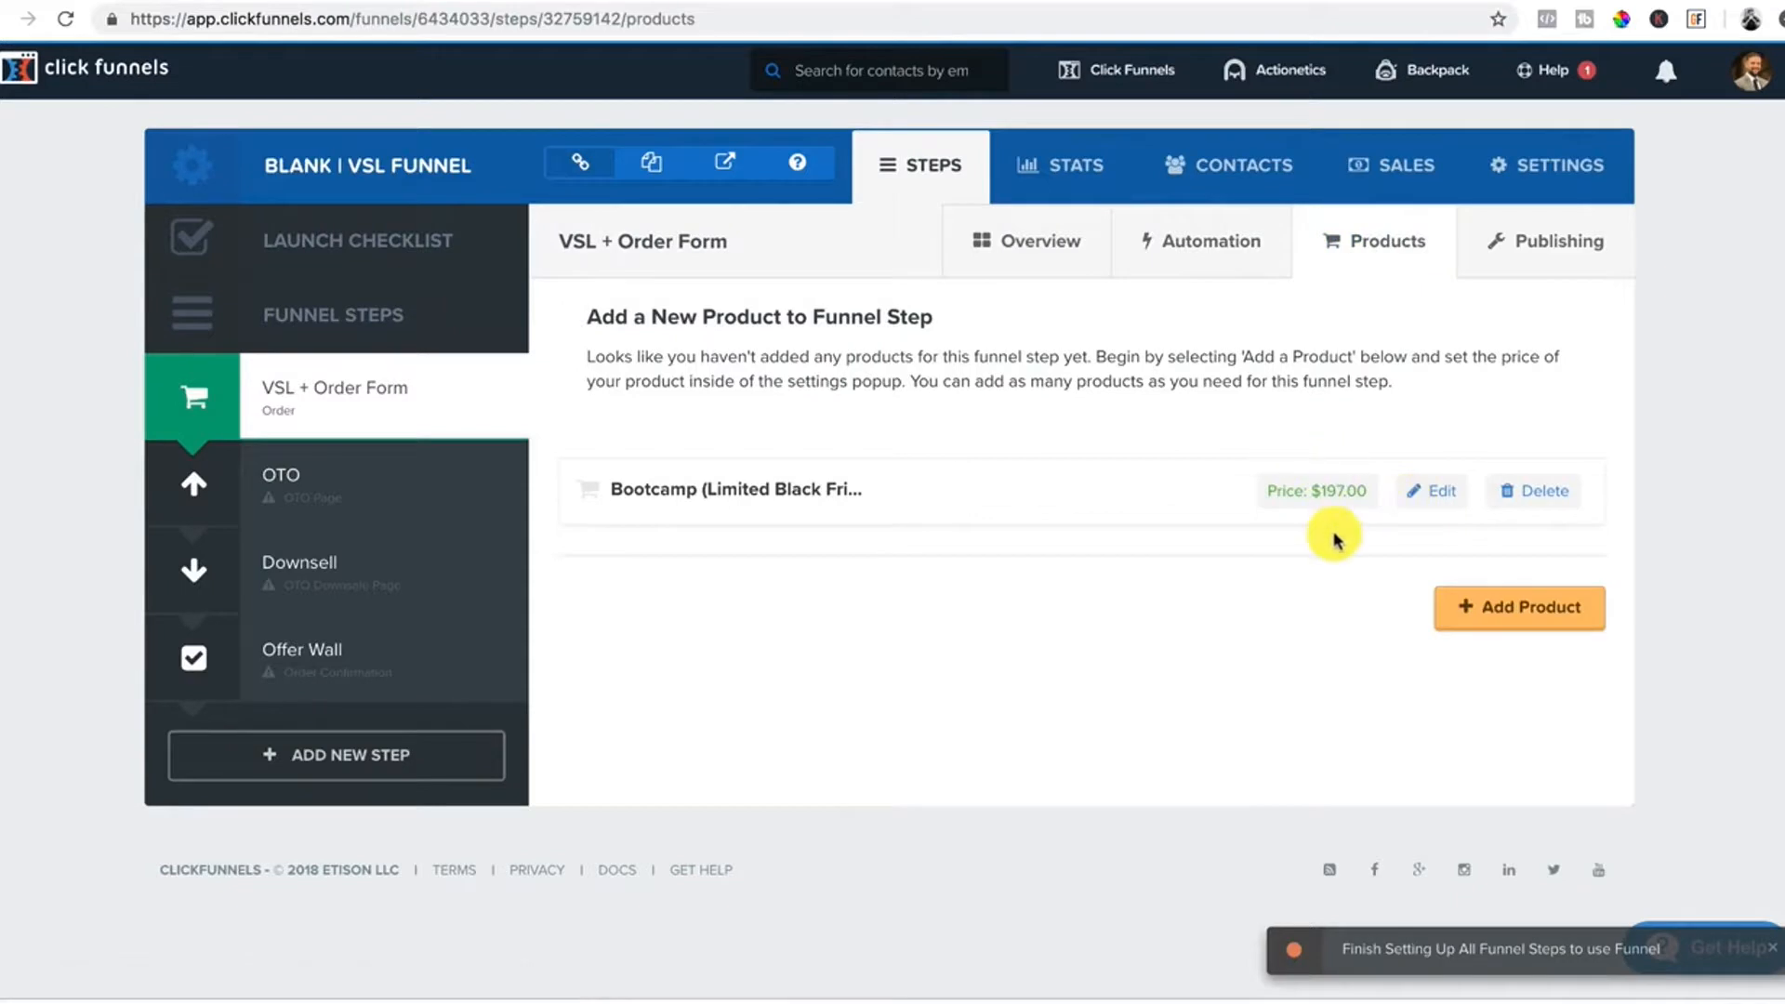
Delete the order page's header and order form sections, then add one Full Width section.
left_click(1047, 250)
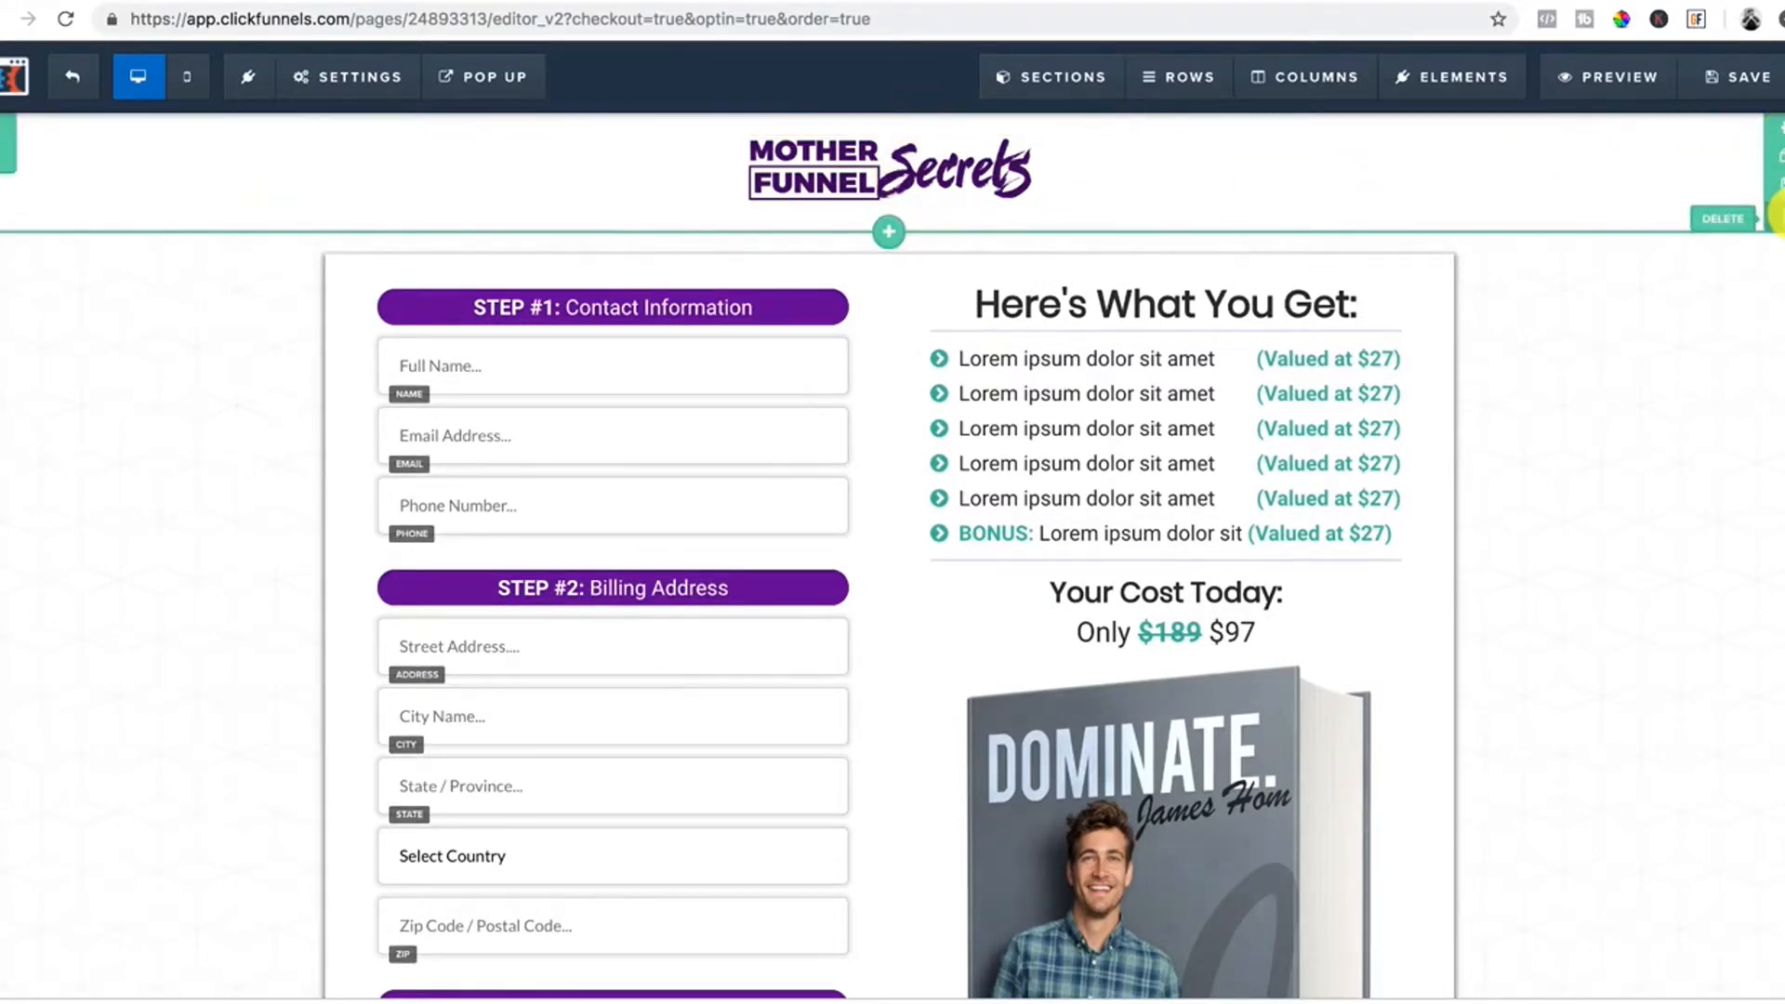
left_click(1775, 217)
left_click(1086, 152)
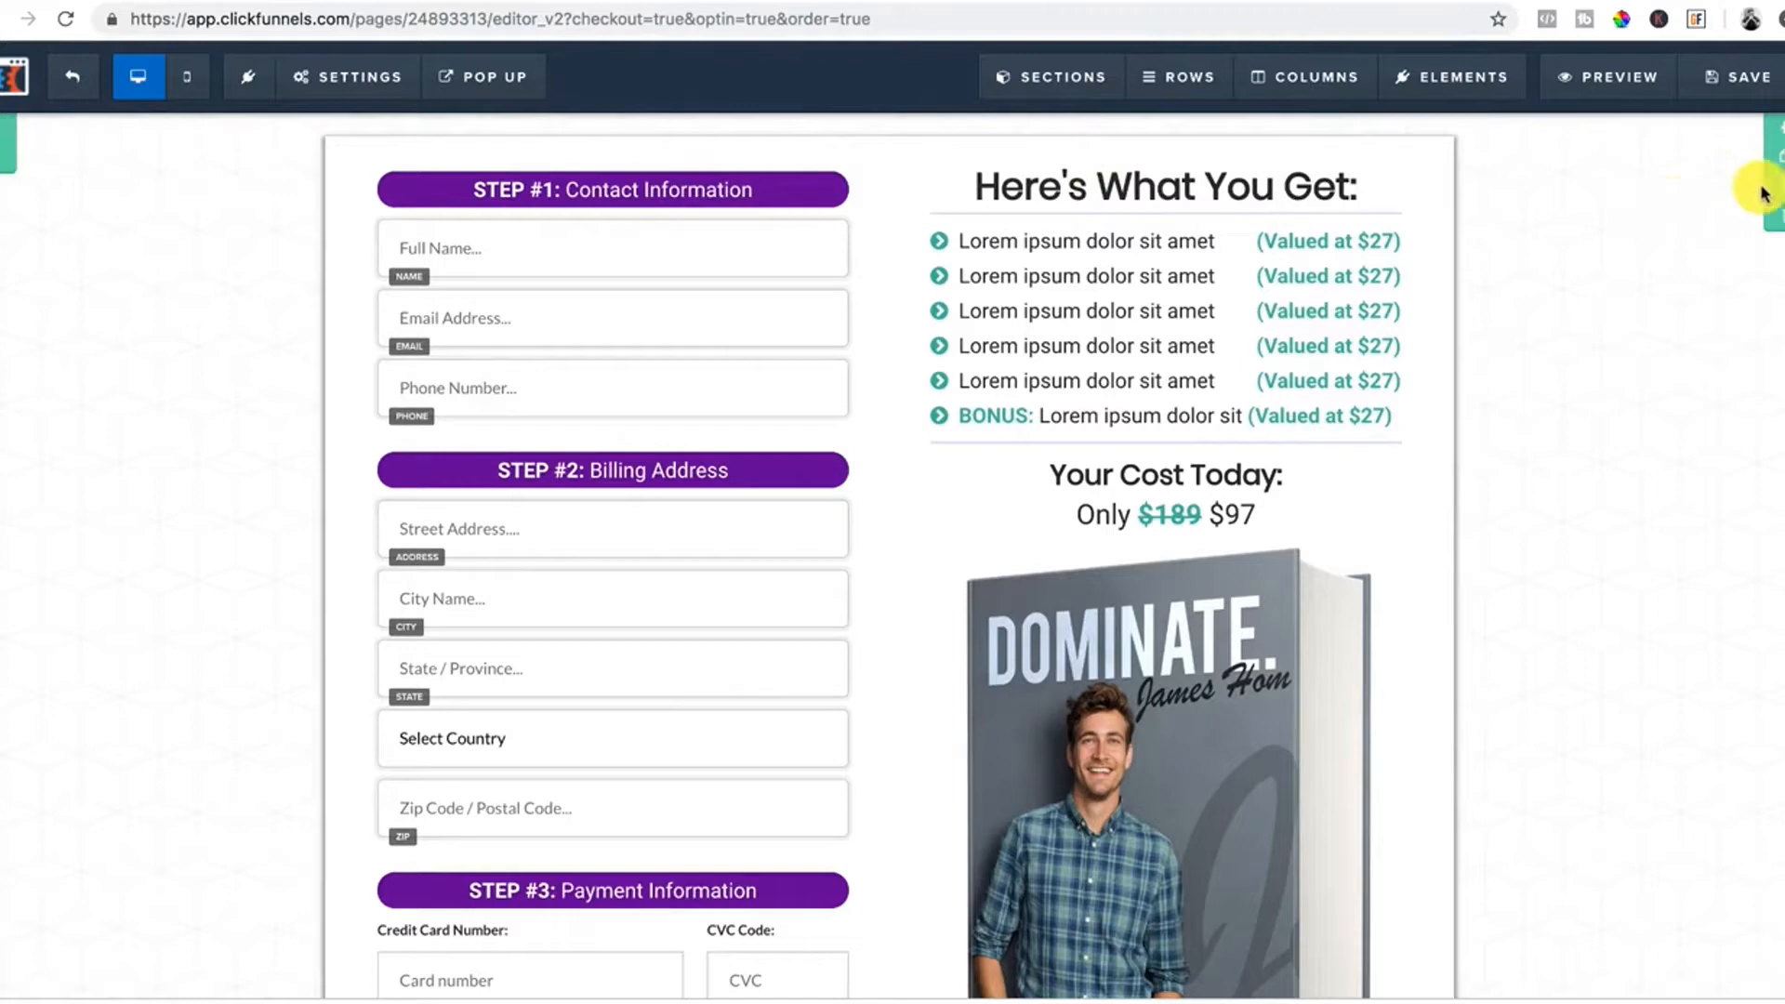
left_click(1776, 221)
left_click(1086, 158)
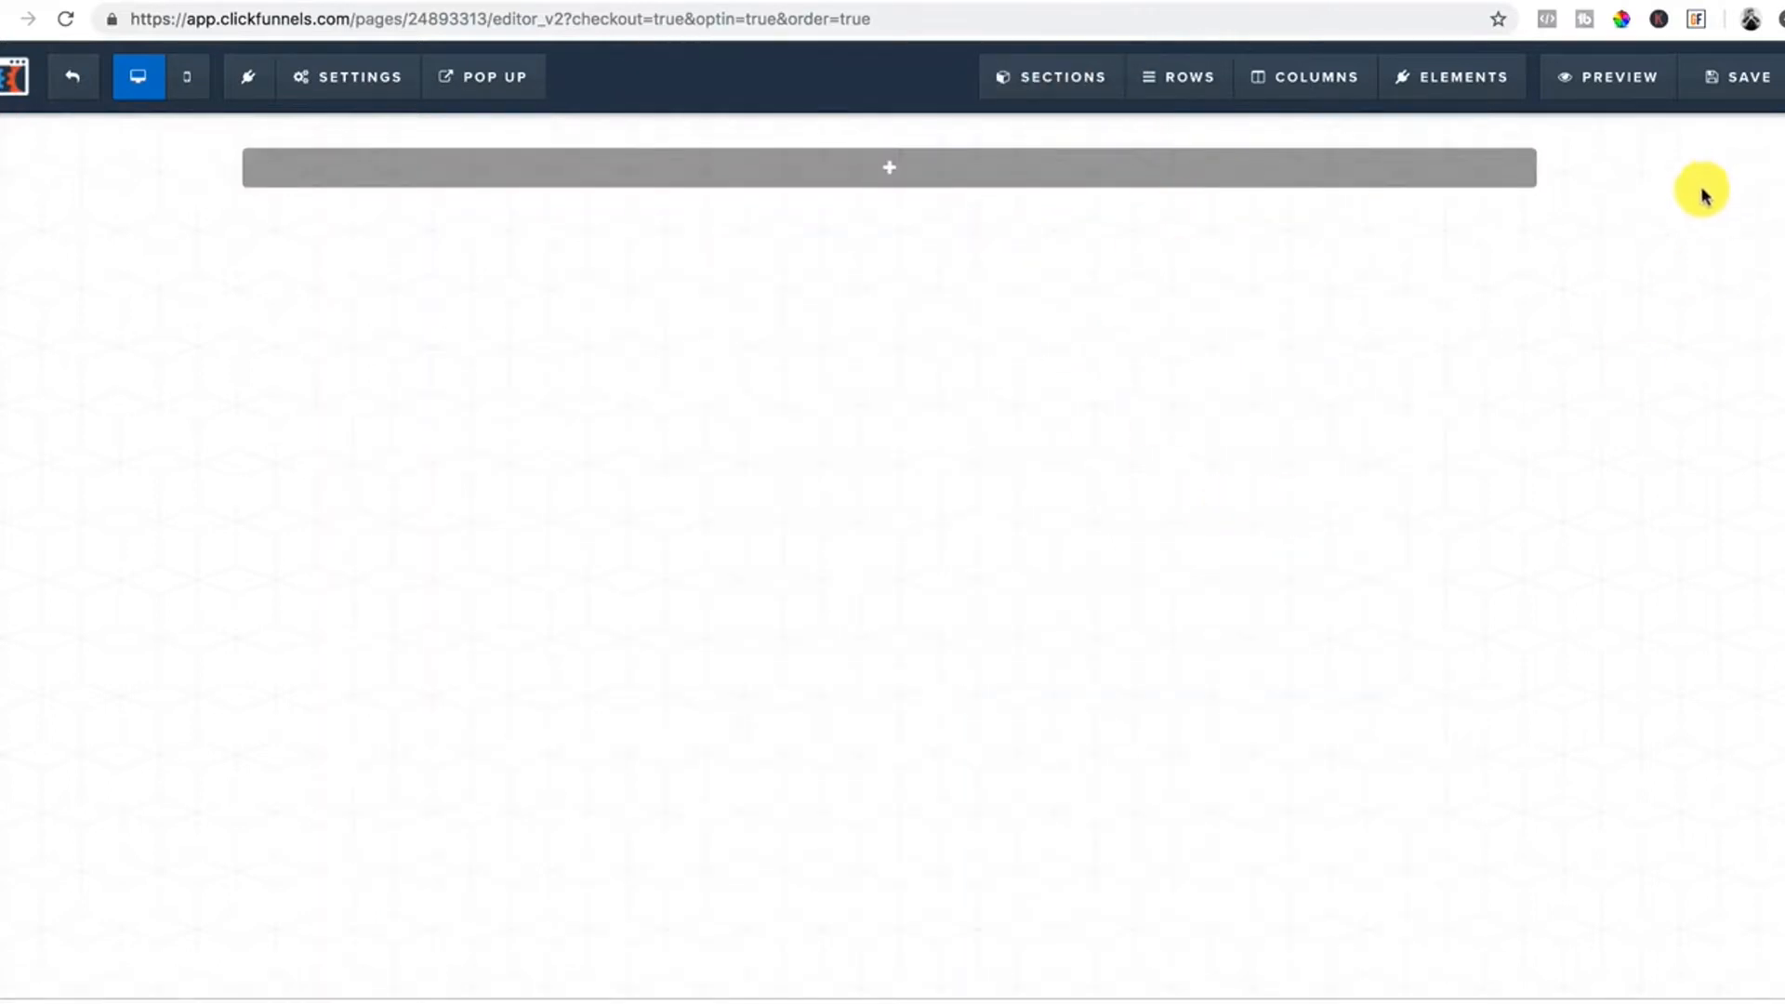
left_click(888, 173)
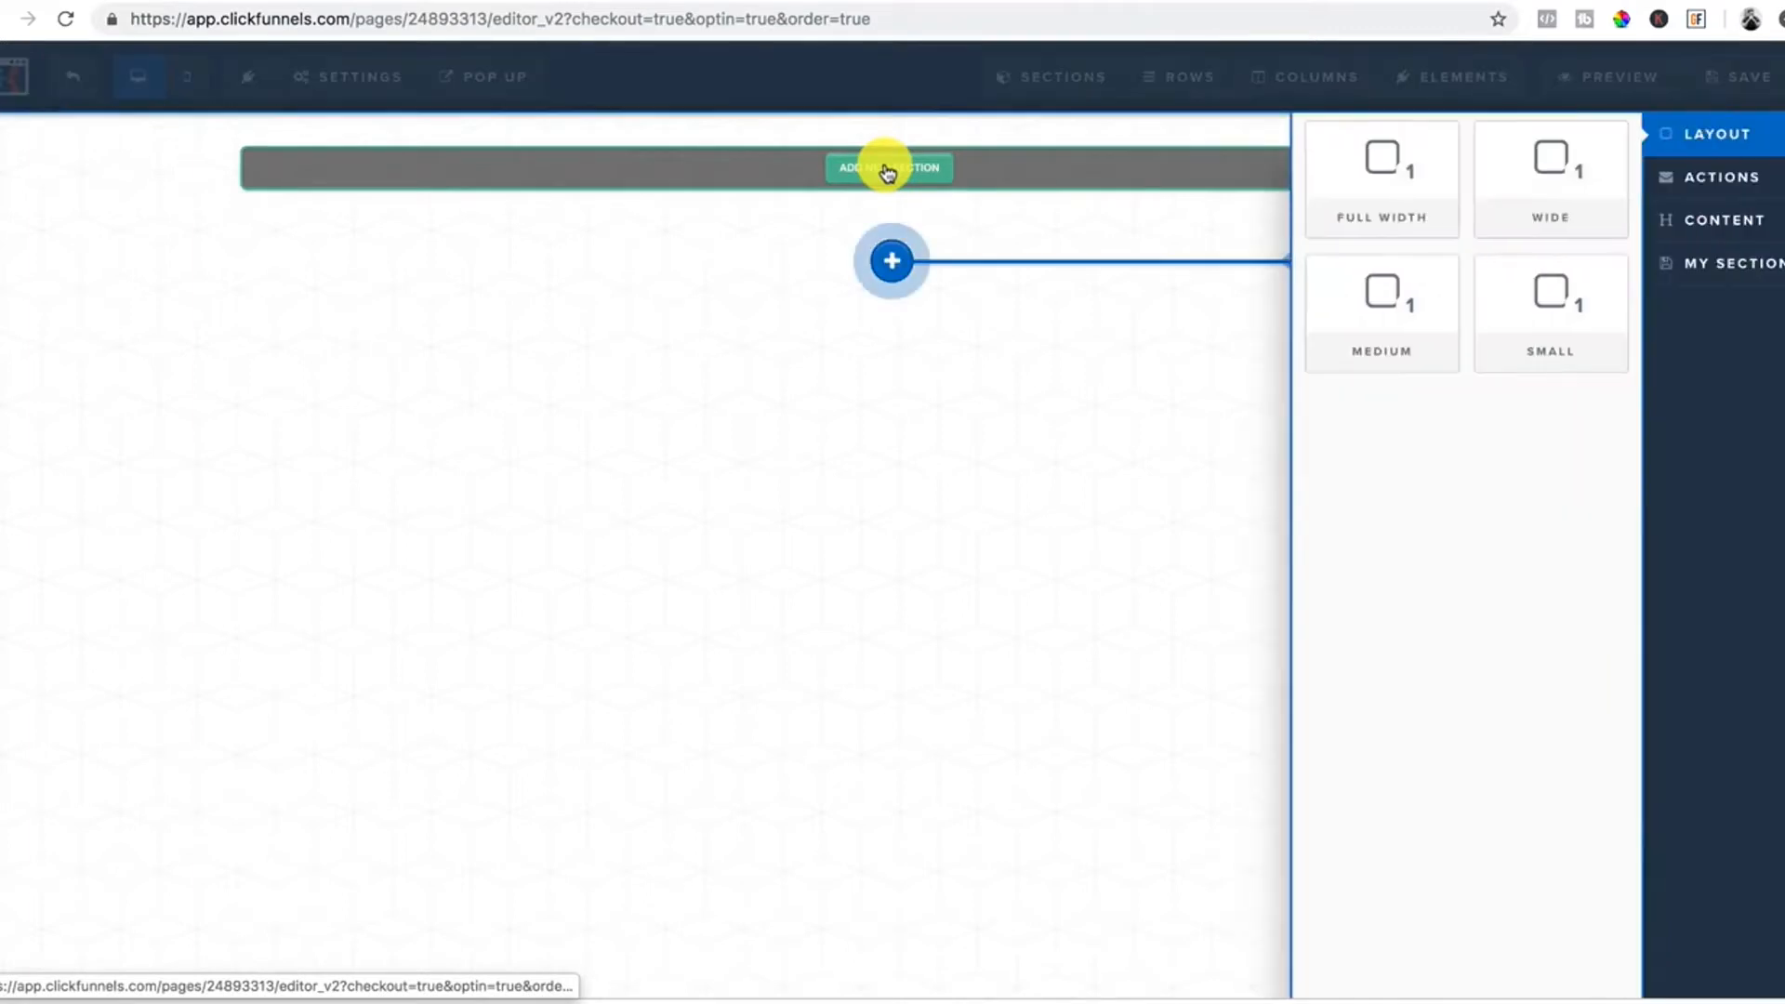
left_click(1369, 193)
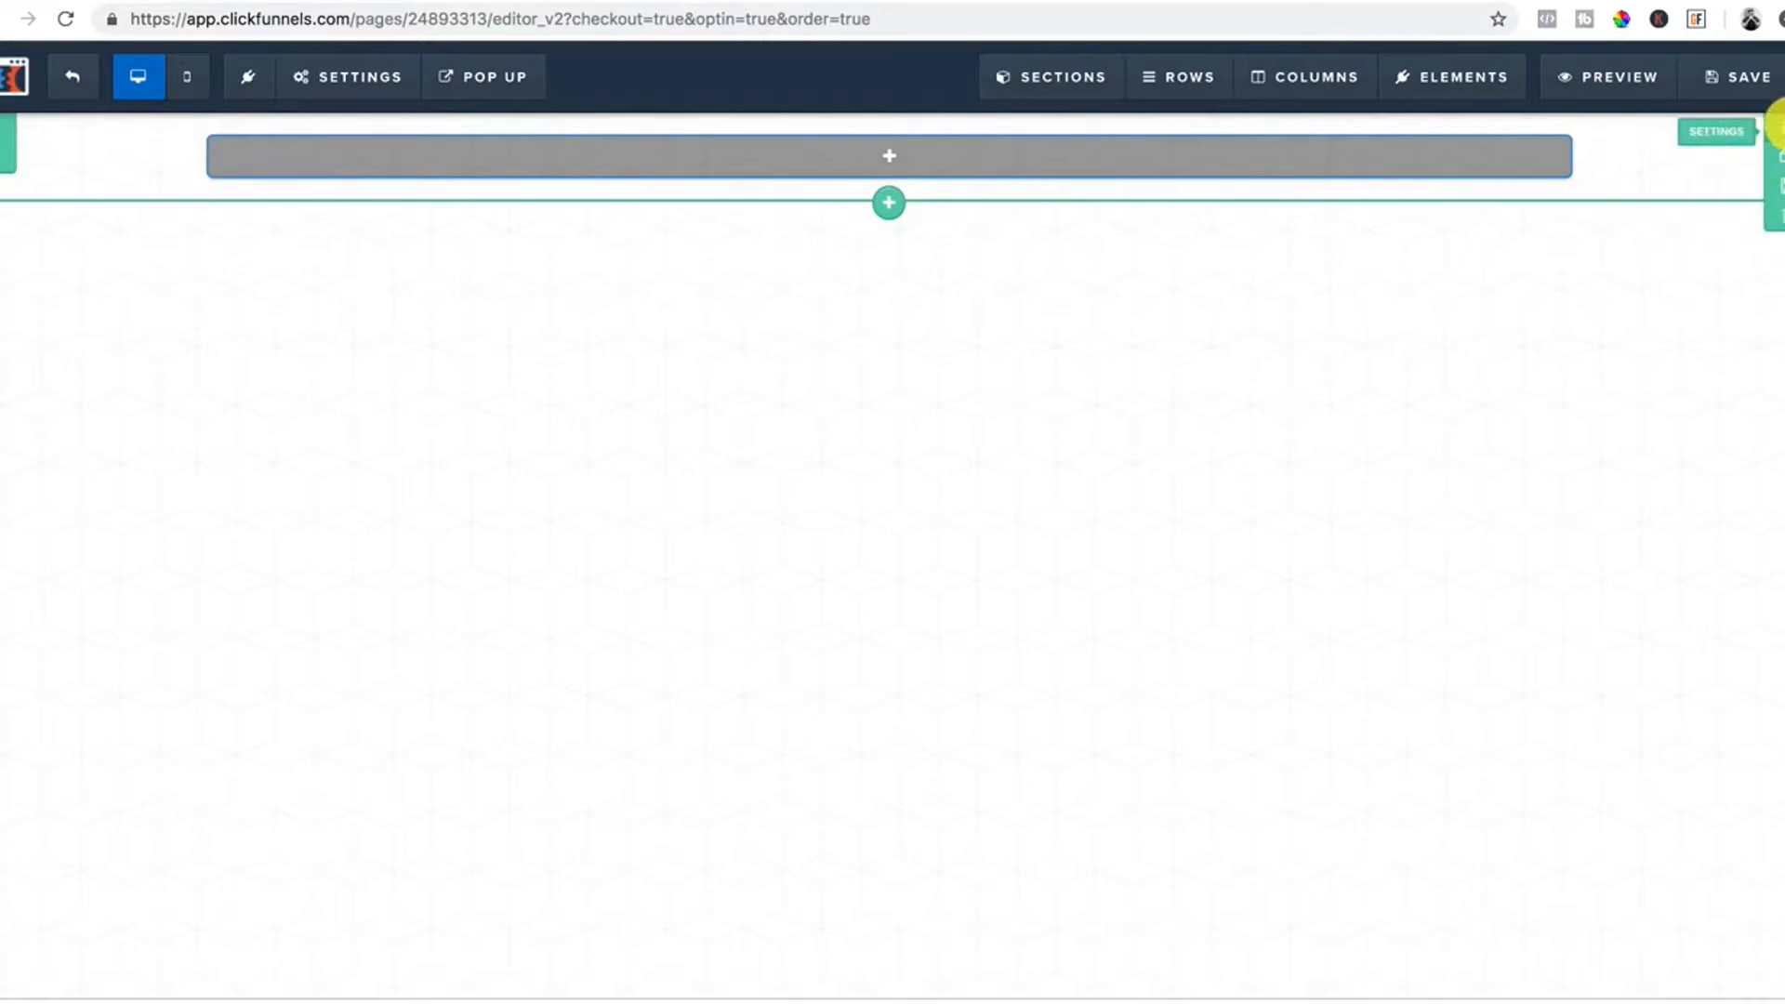
Give the new top section a black background colour.
left_click(1778, 130)
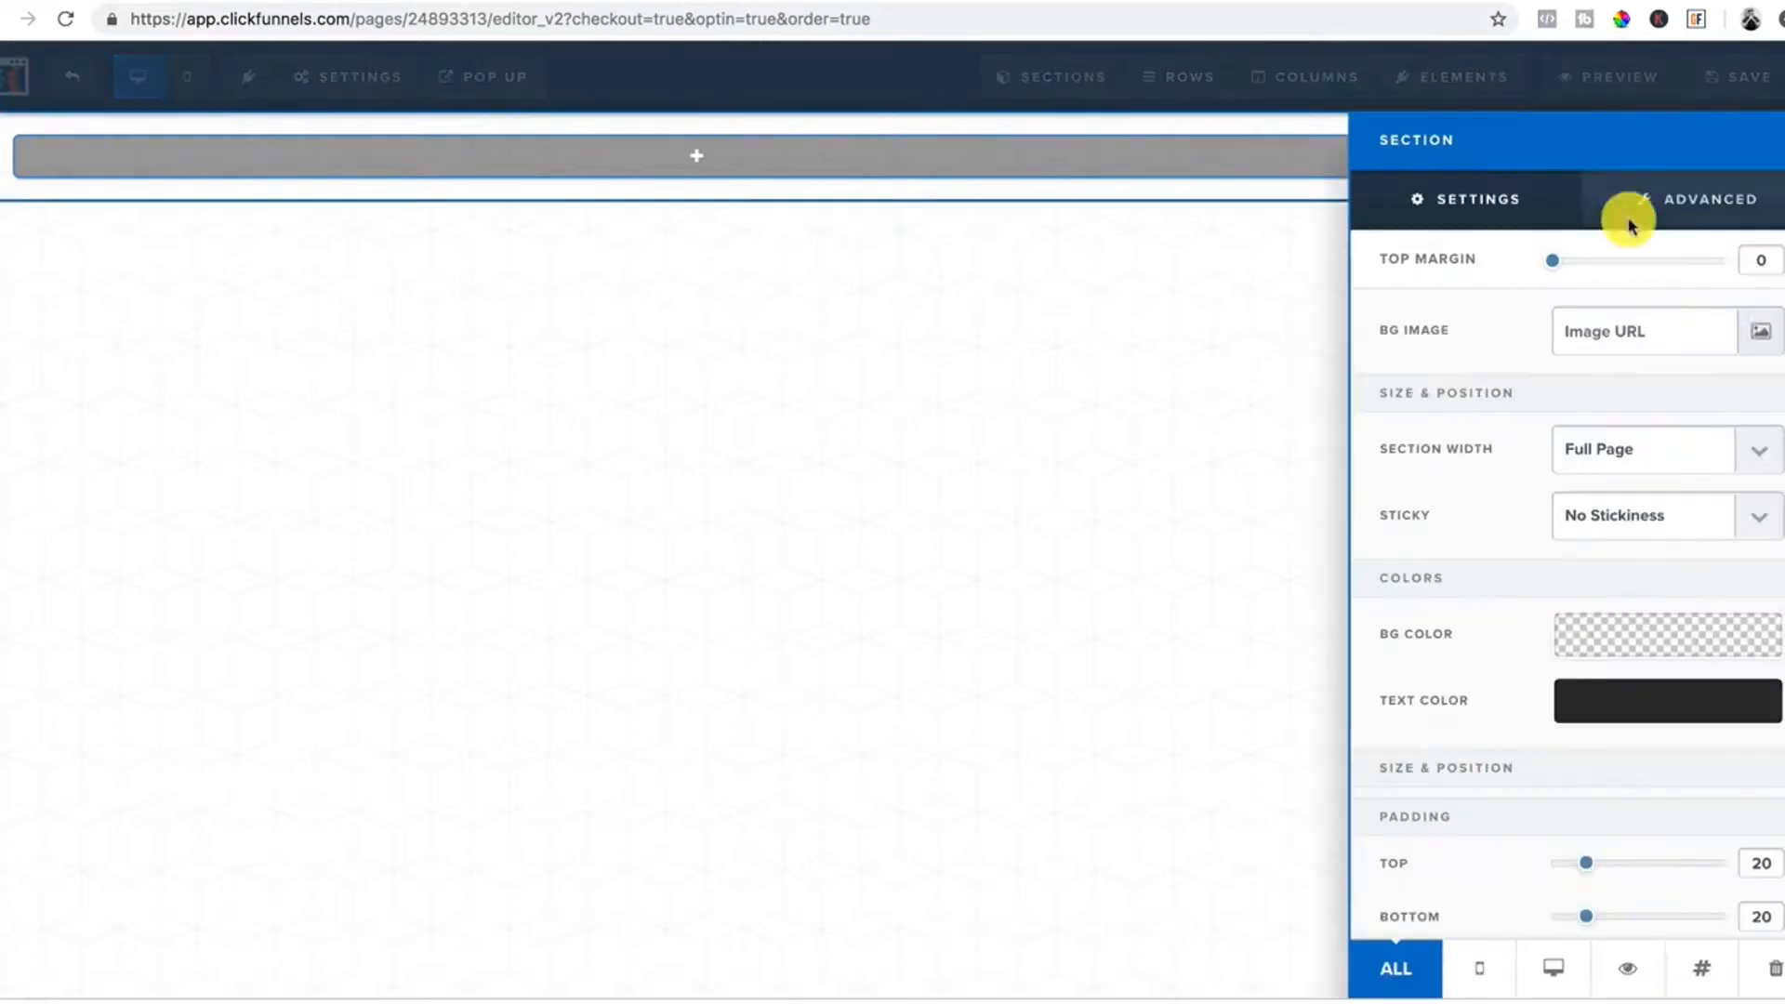
left_click(1631, 640)
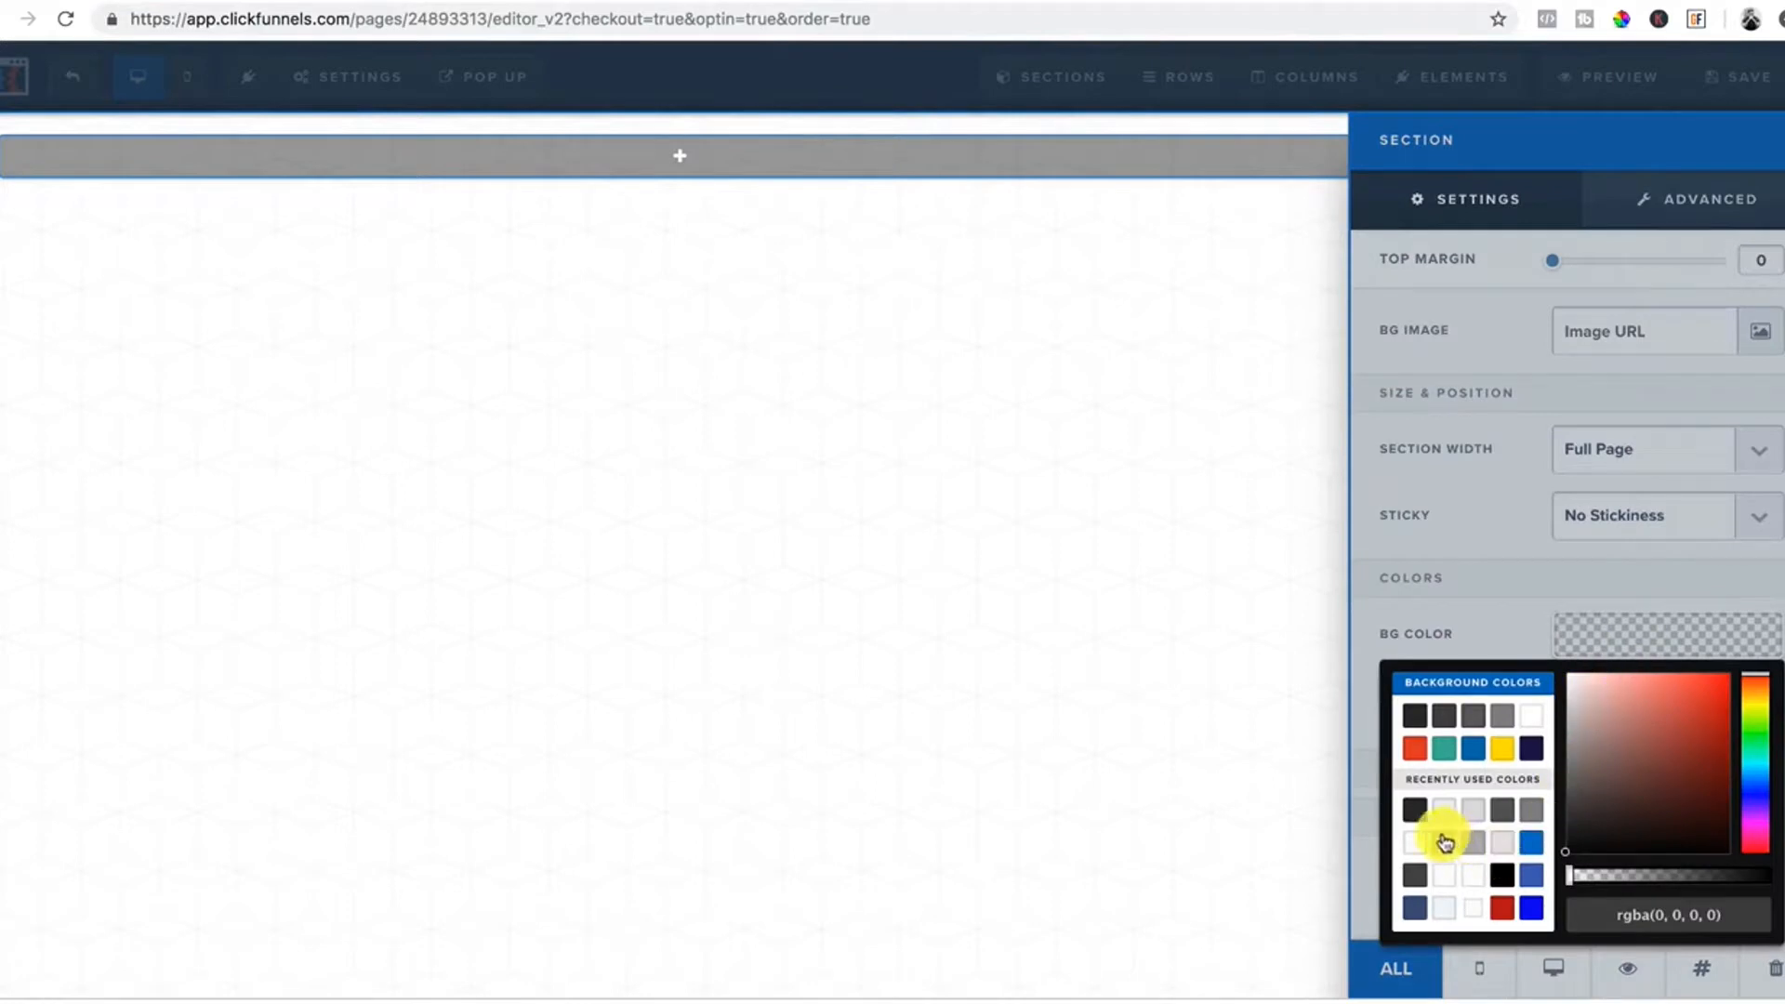
left_click(1508, 878)
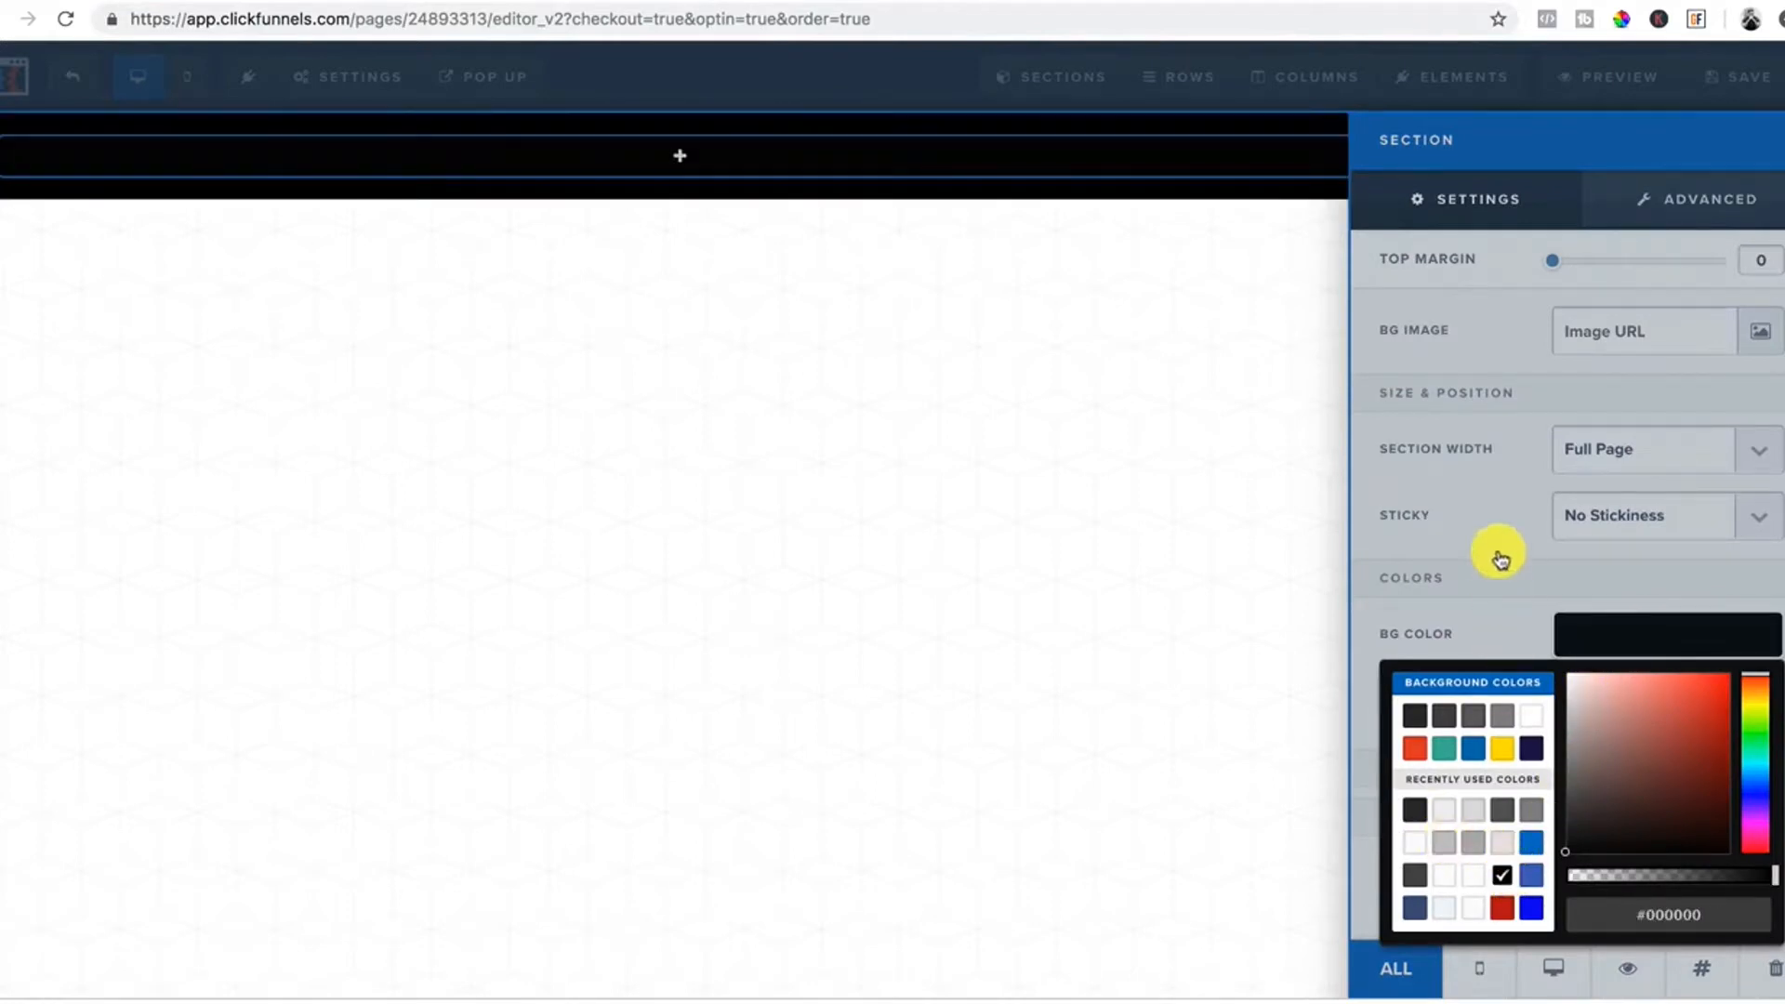
left_click(1422, 516)
left_click(1077, 253)
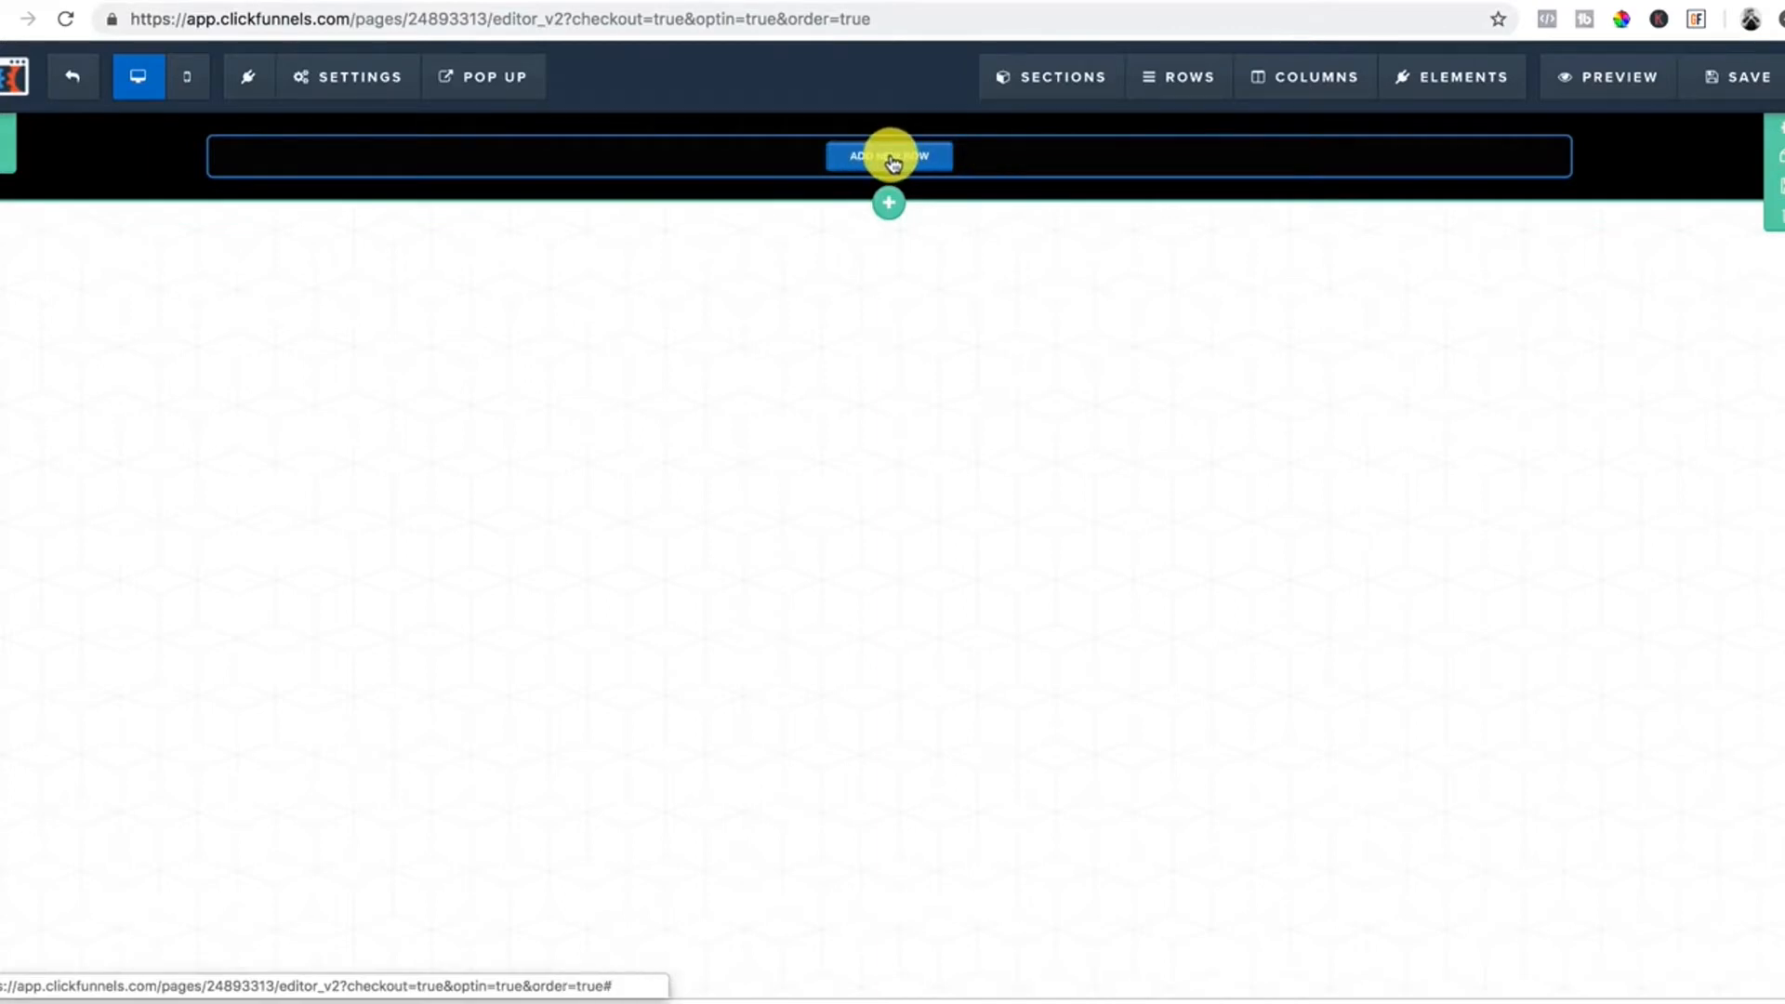
Add a two-column row to the black section with an image element in its left column.
left_click(891, 160)
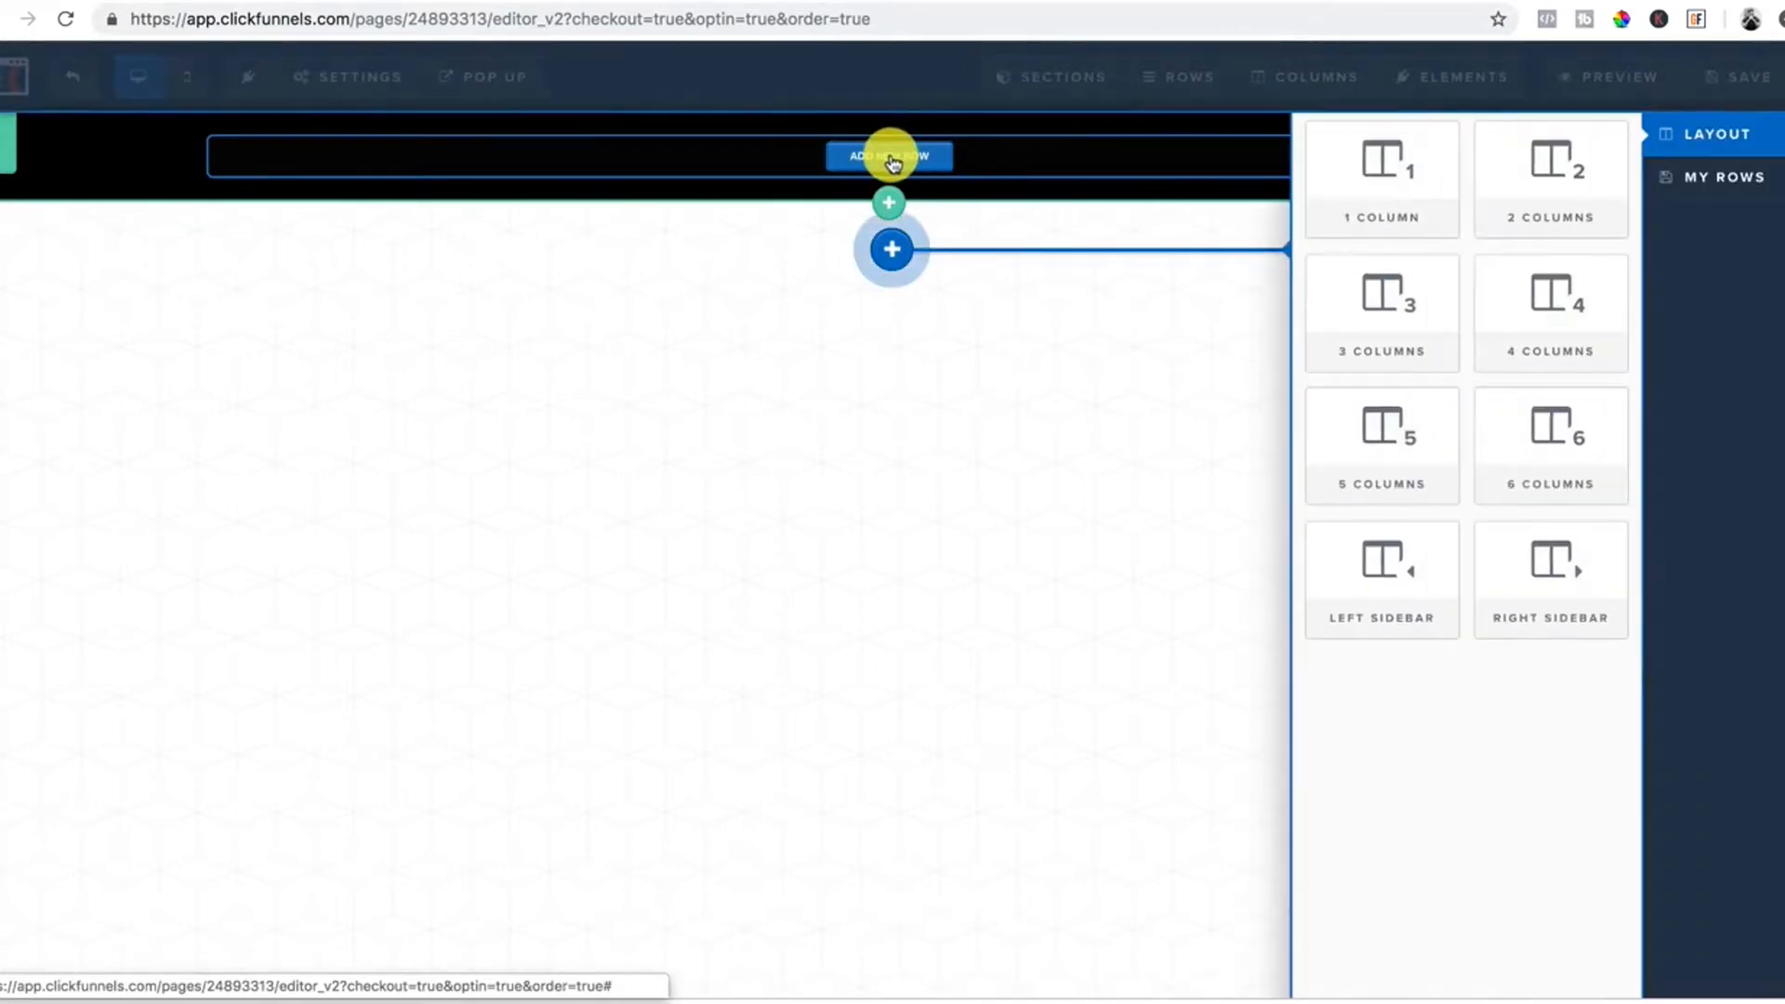
left_click(1546, 189)
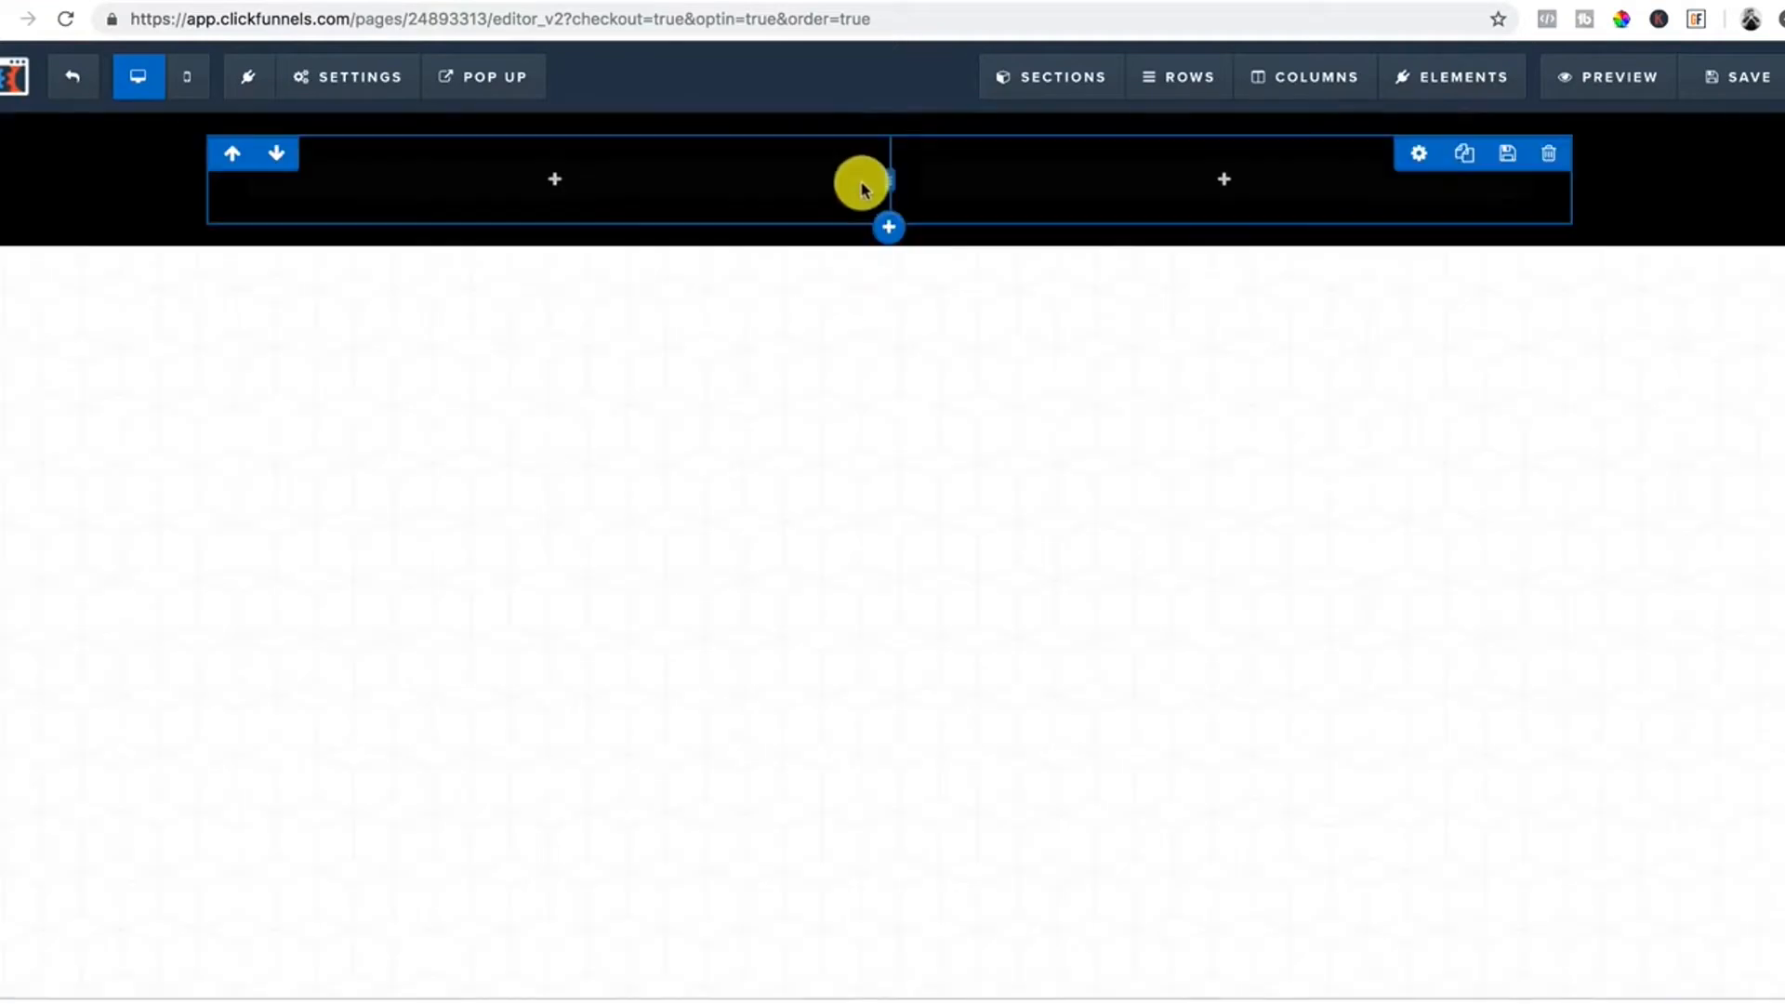
left_click(560, 181)
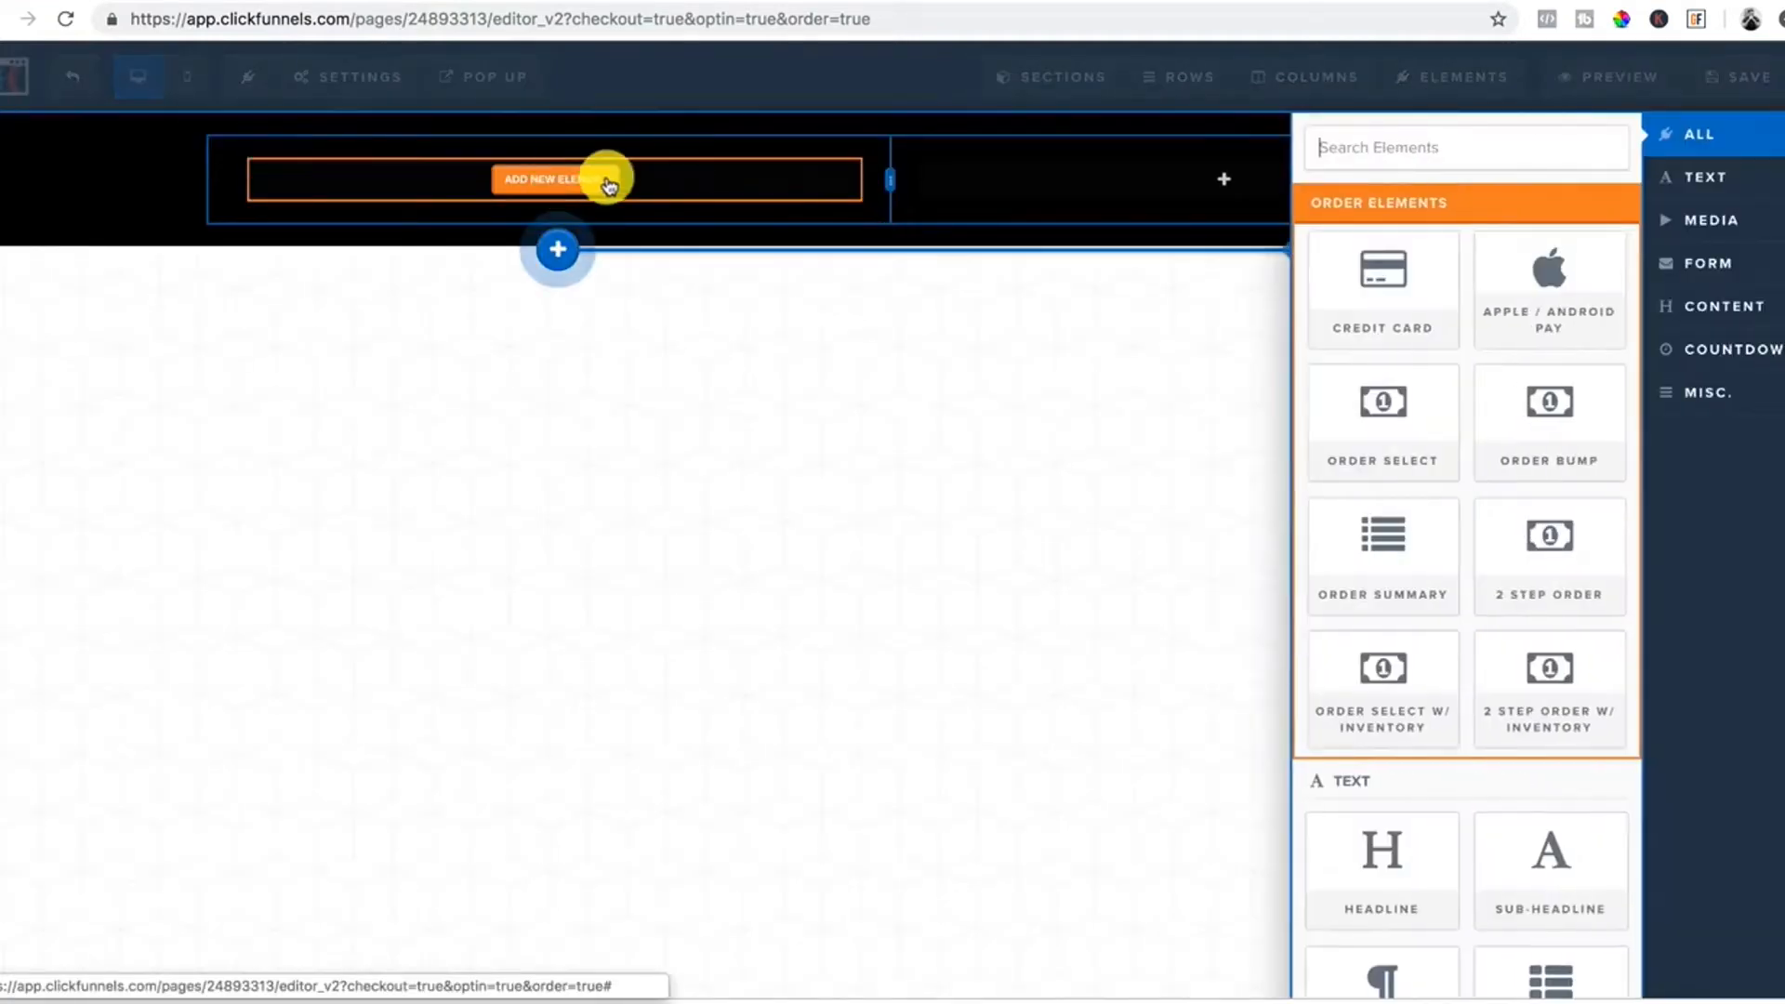
scroll(1409, 876, "down", 5)
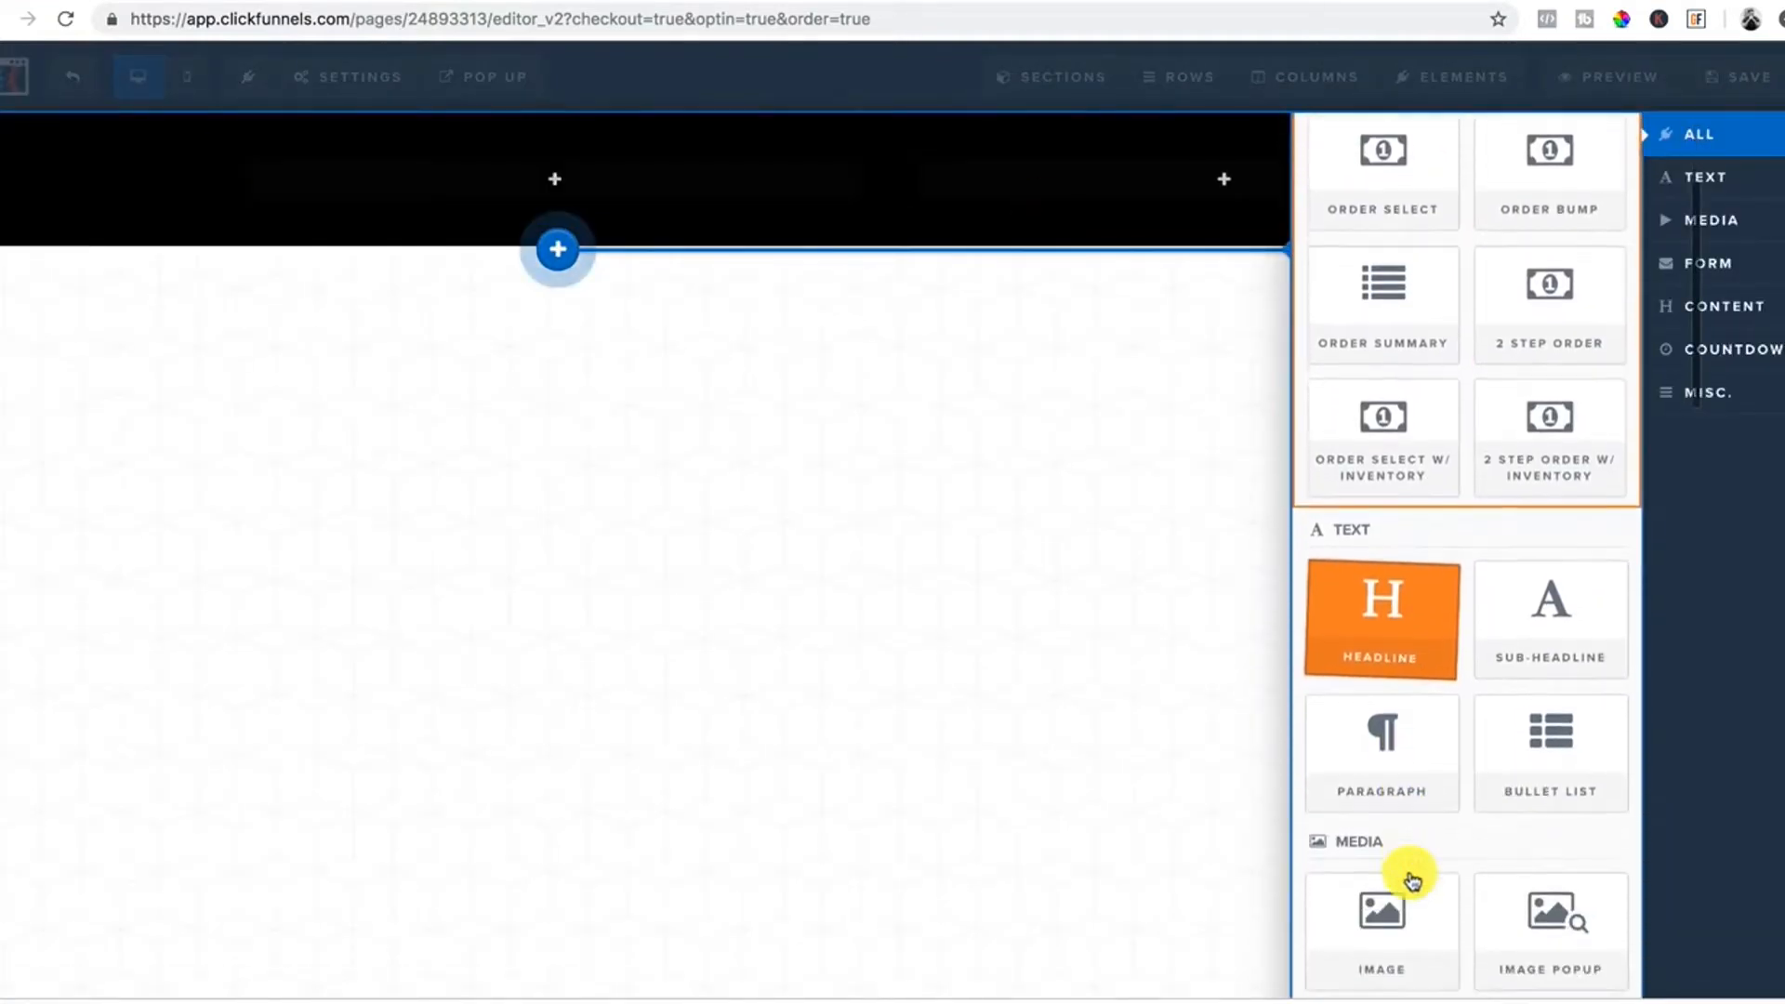
left_click(1376, 691)
Replace the image with the name logo from page 3 of the uploaded images.
left_click(605, 242)
left_click(1769, 336)
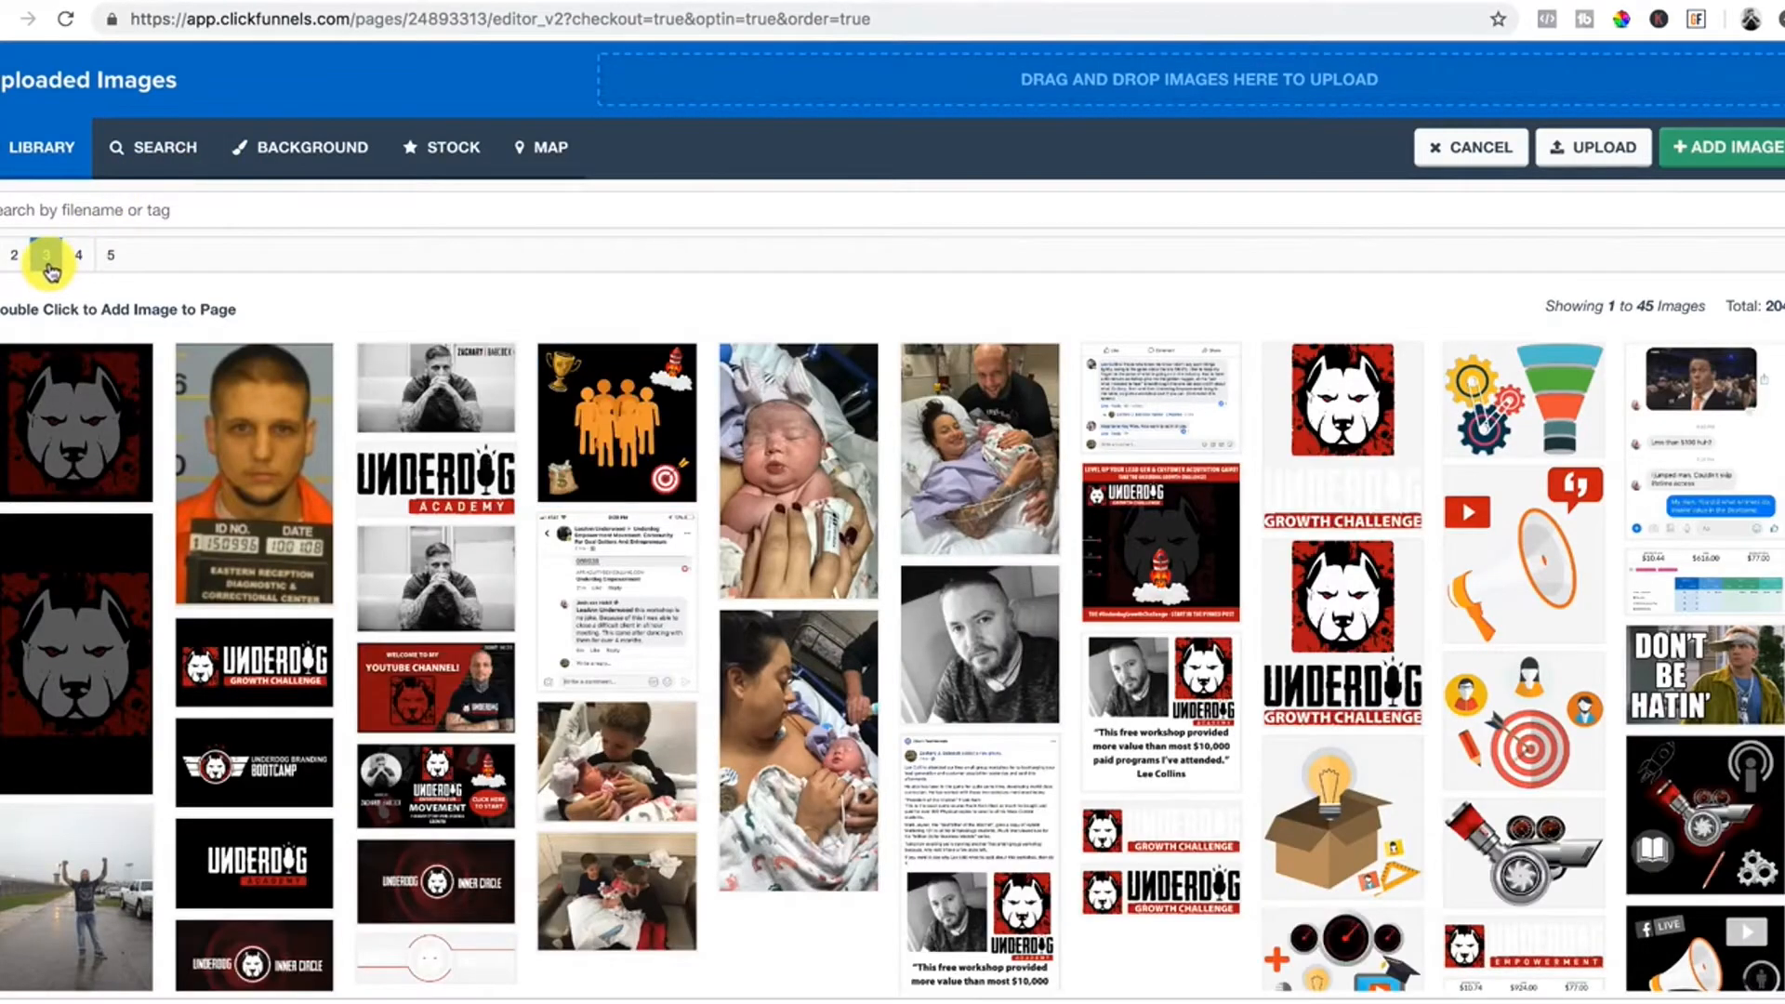
left_click(50, 267)
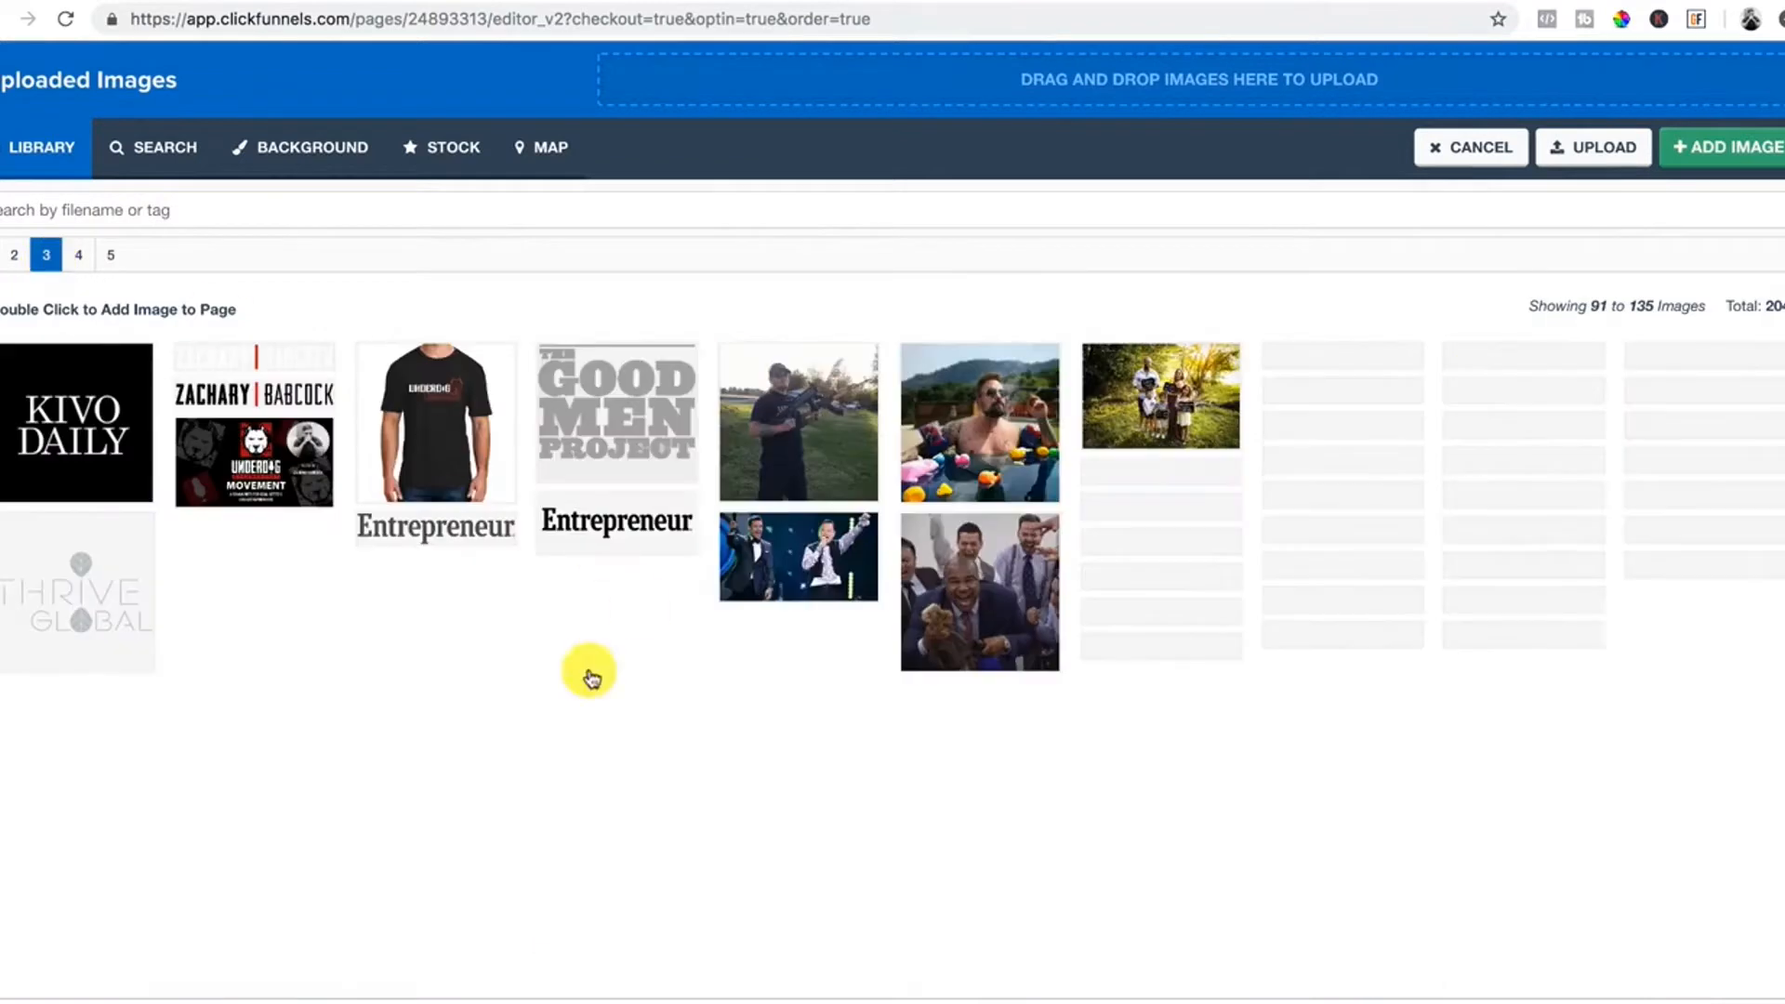
double_click(105, 741)
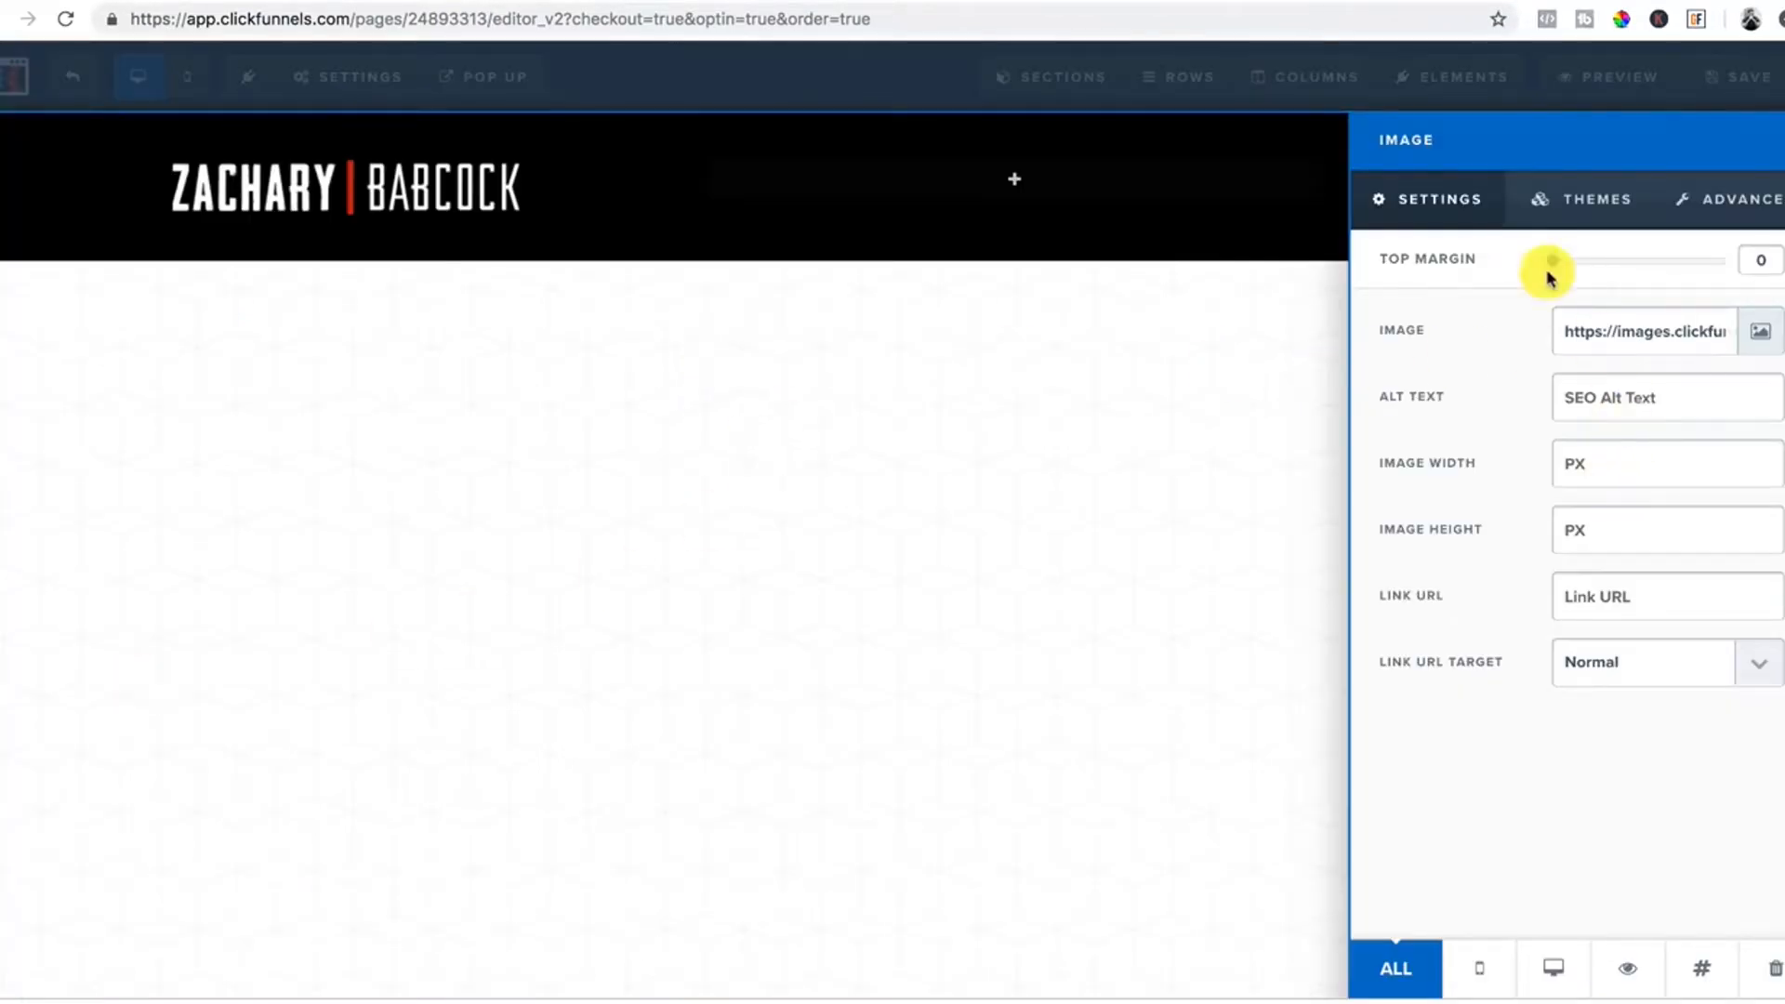
Set the logo width to 200 px and align it left.
left_click(1586, 468)
type("200")
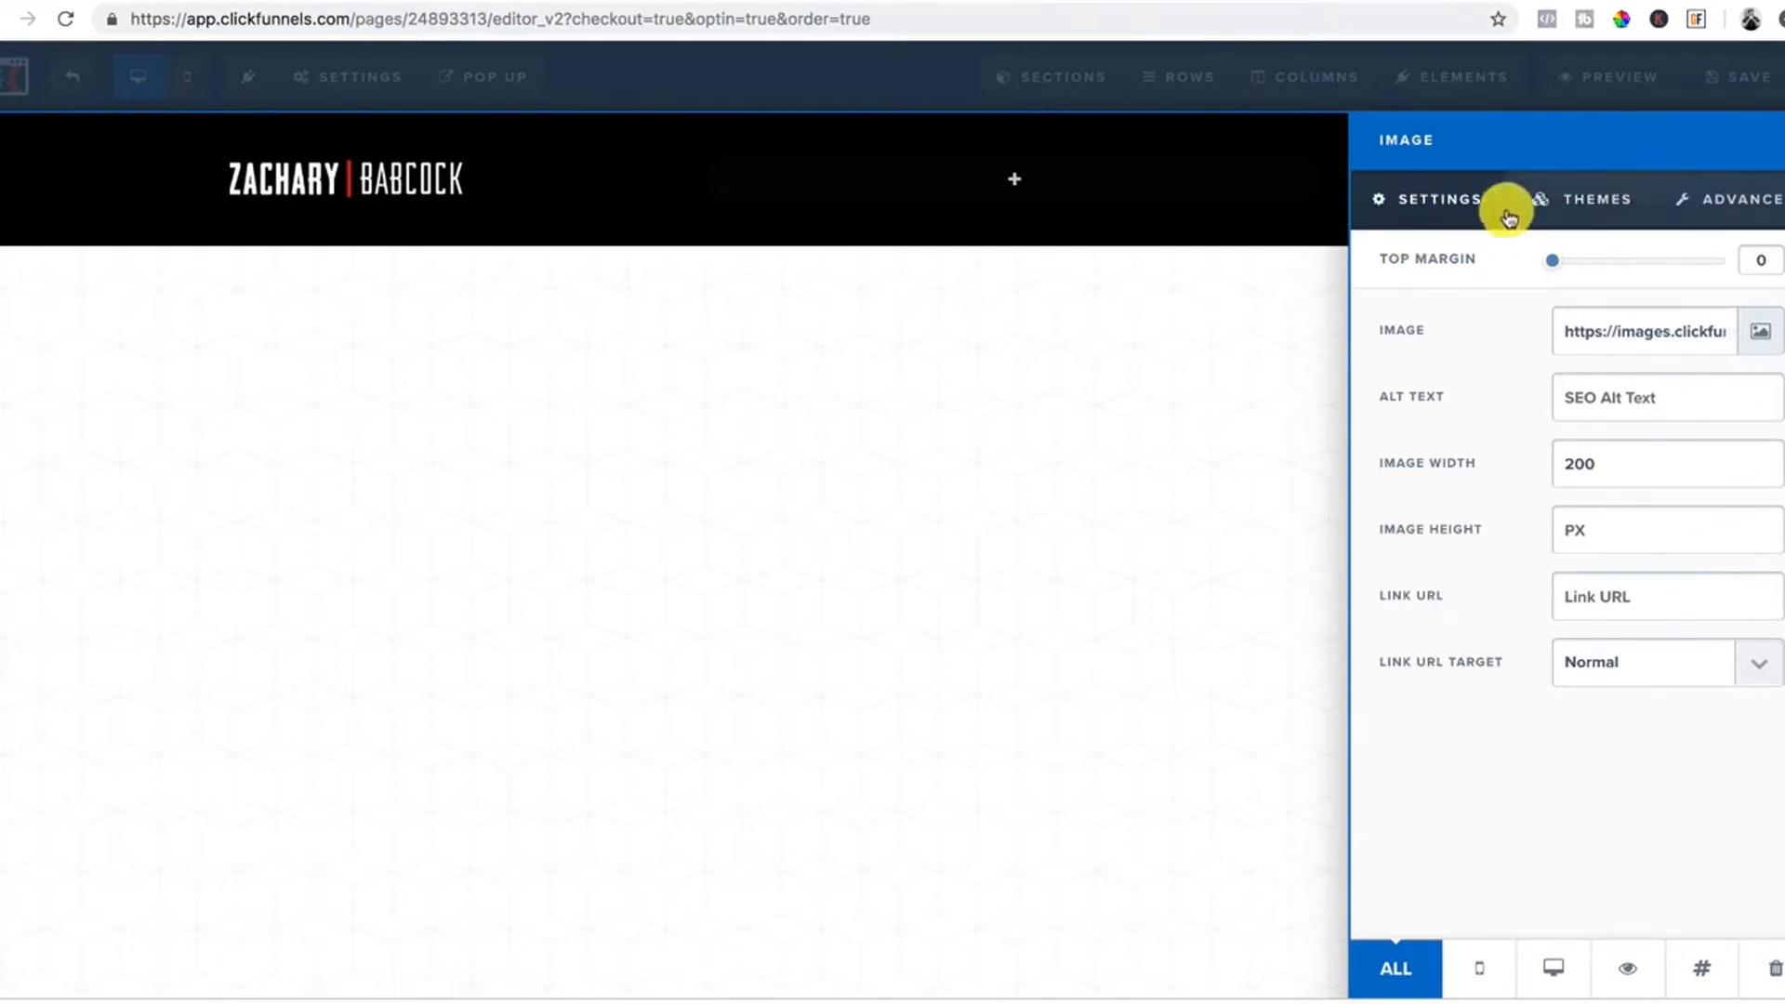
left_click(1737, 212)
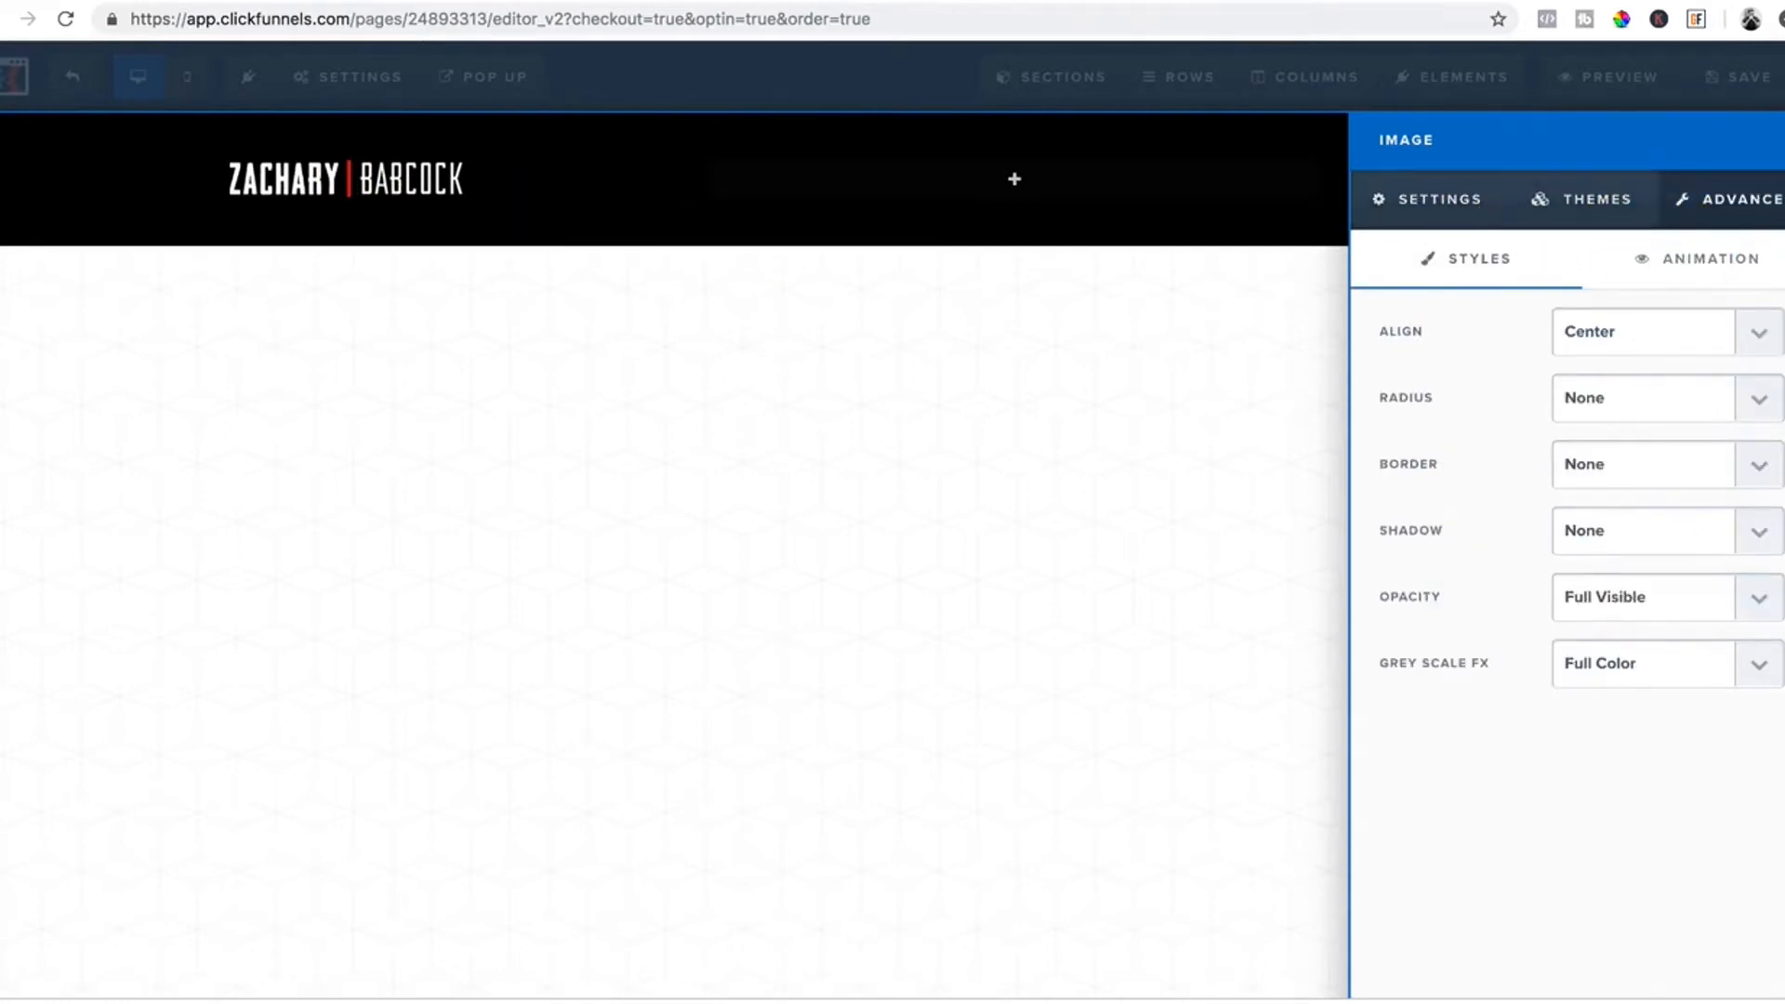
left_click(1750, 336)
left_click(1626, 310)
left_click(451, 332)
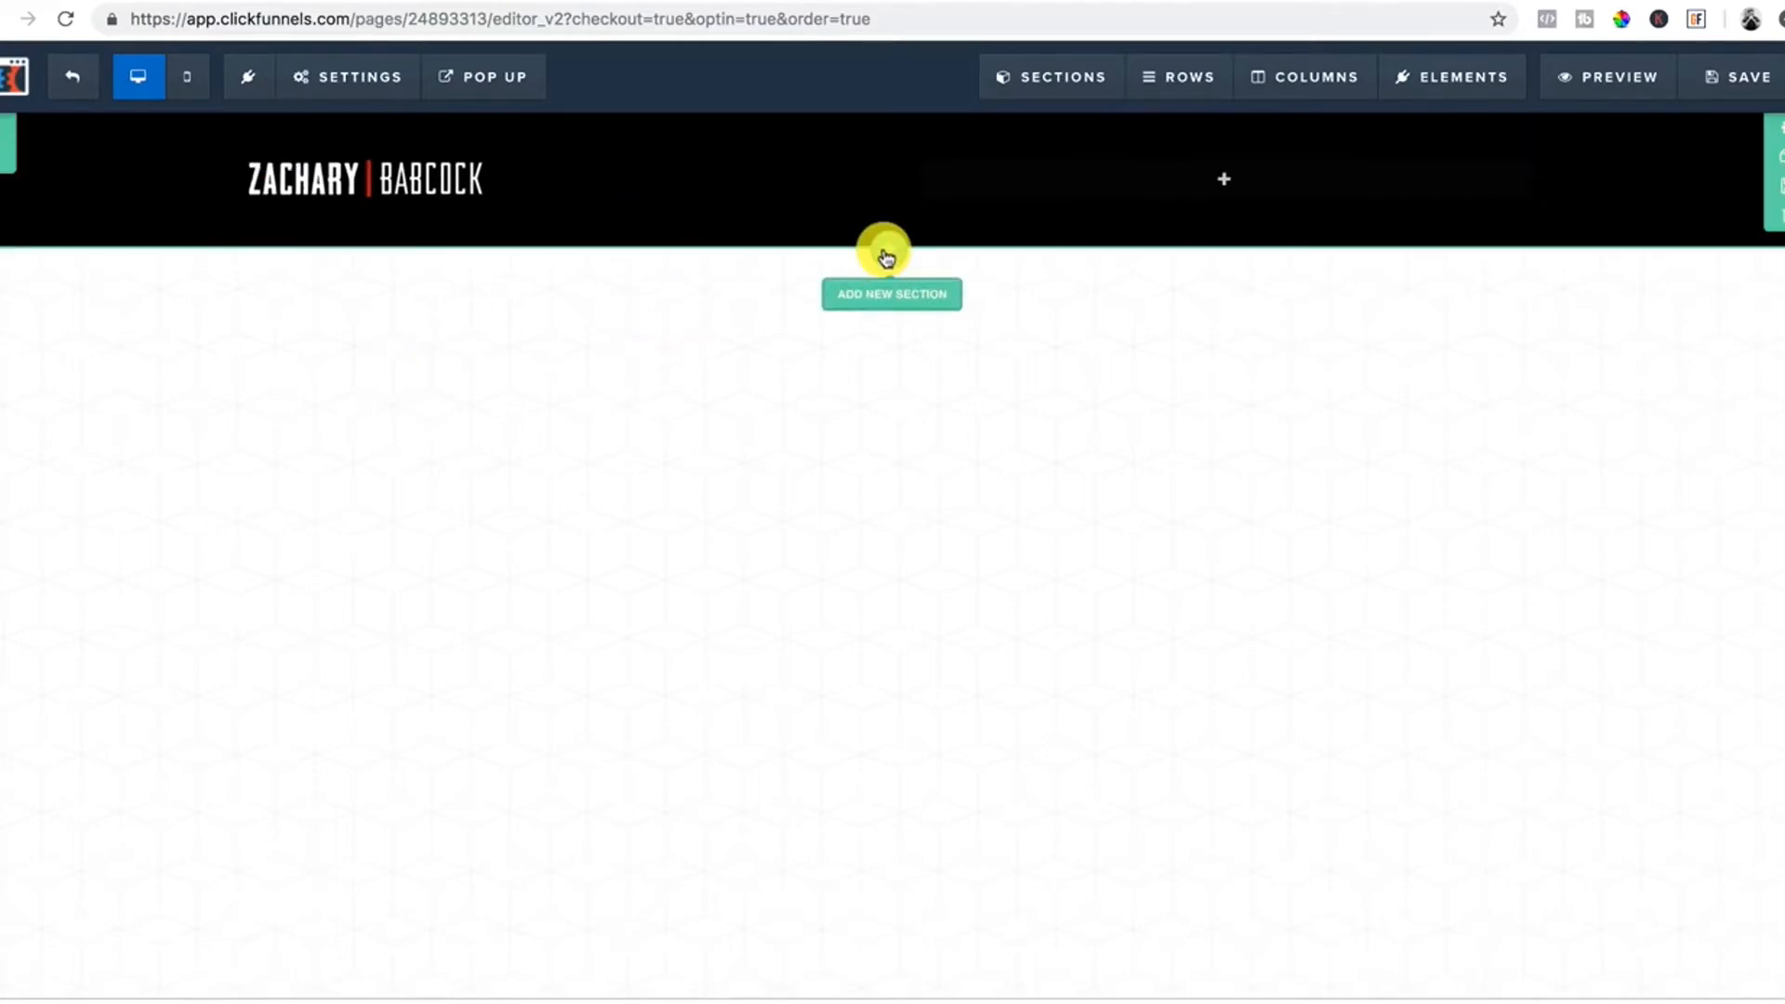
Add a full-width section below the header with a single-column row holding a headline.
left_click(888, 265)
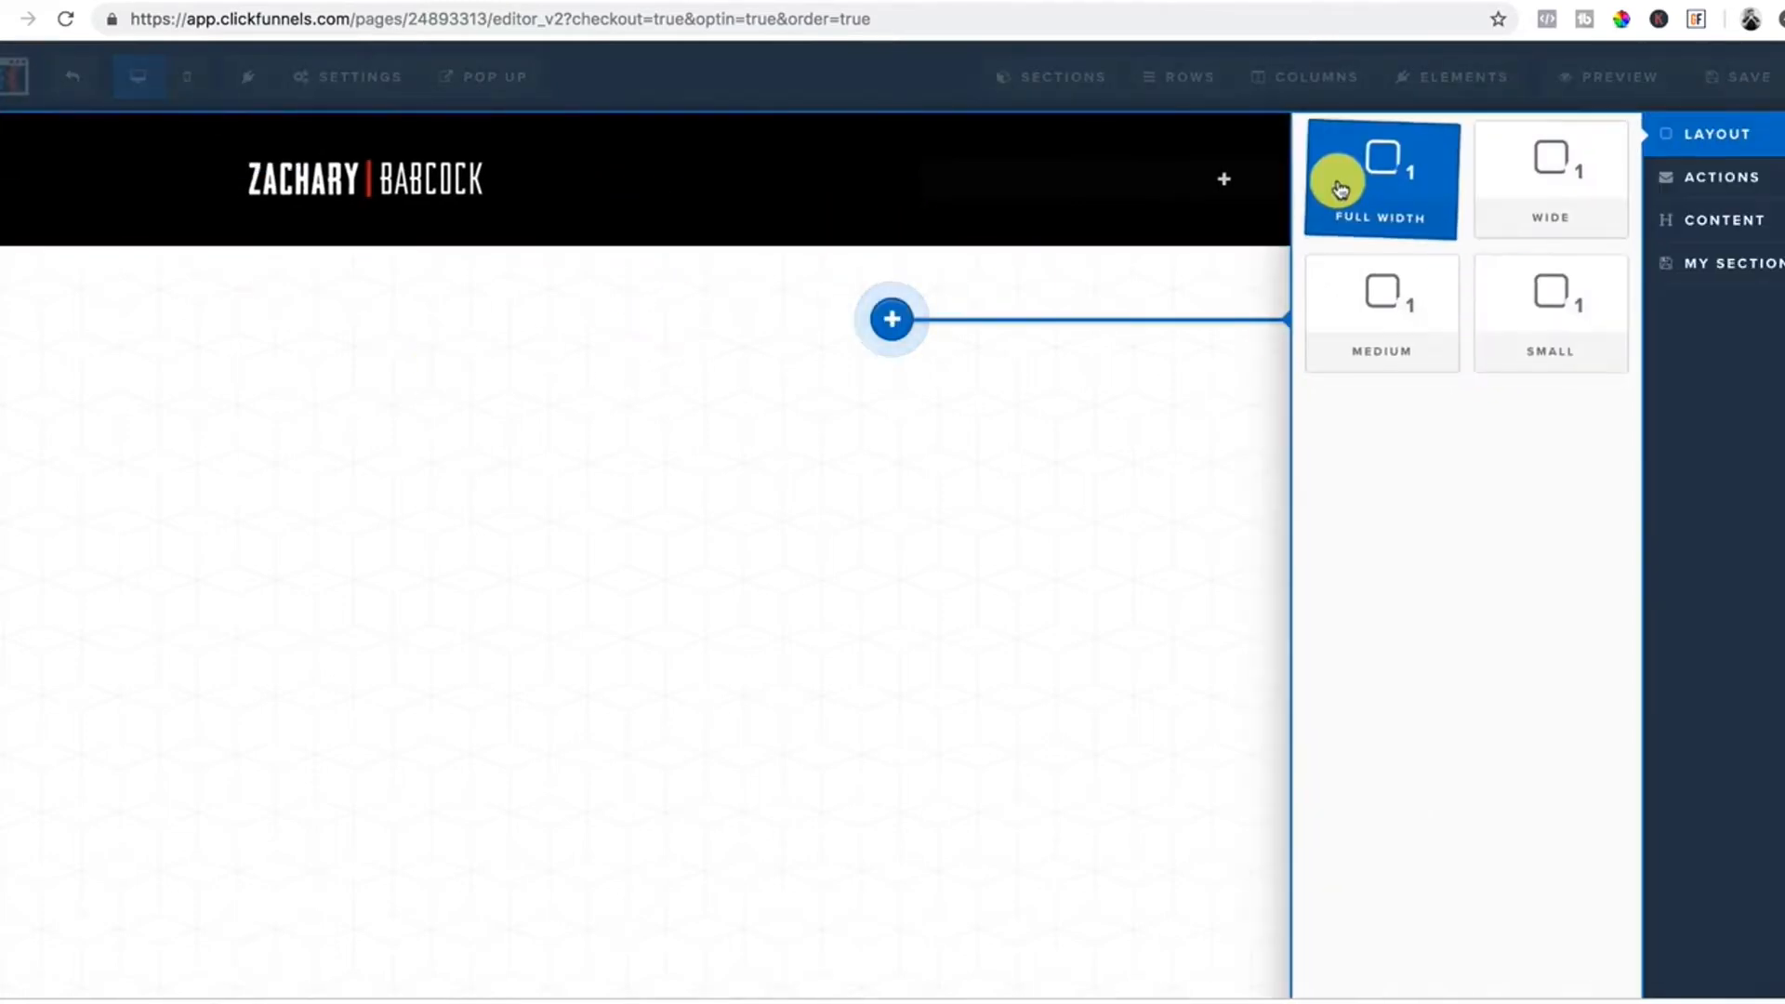
left_click(1383, 183)
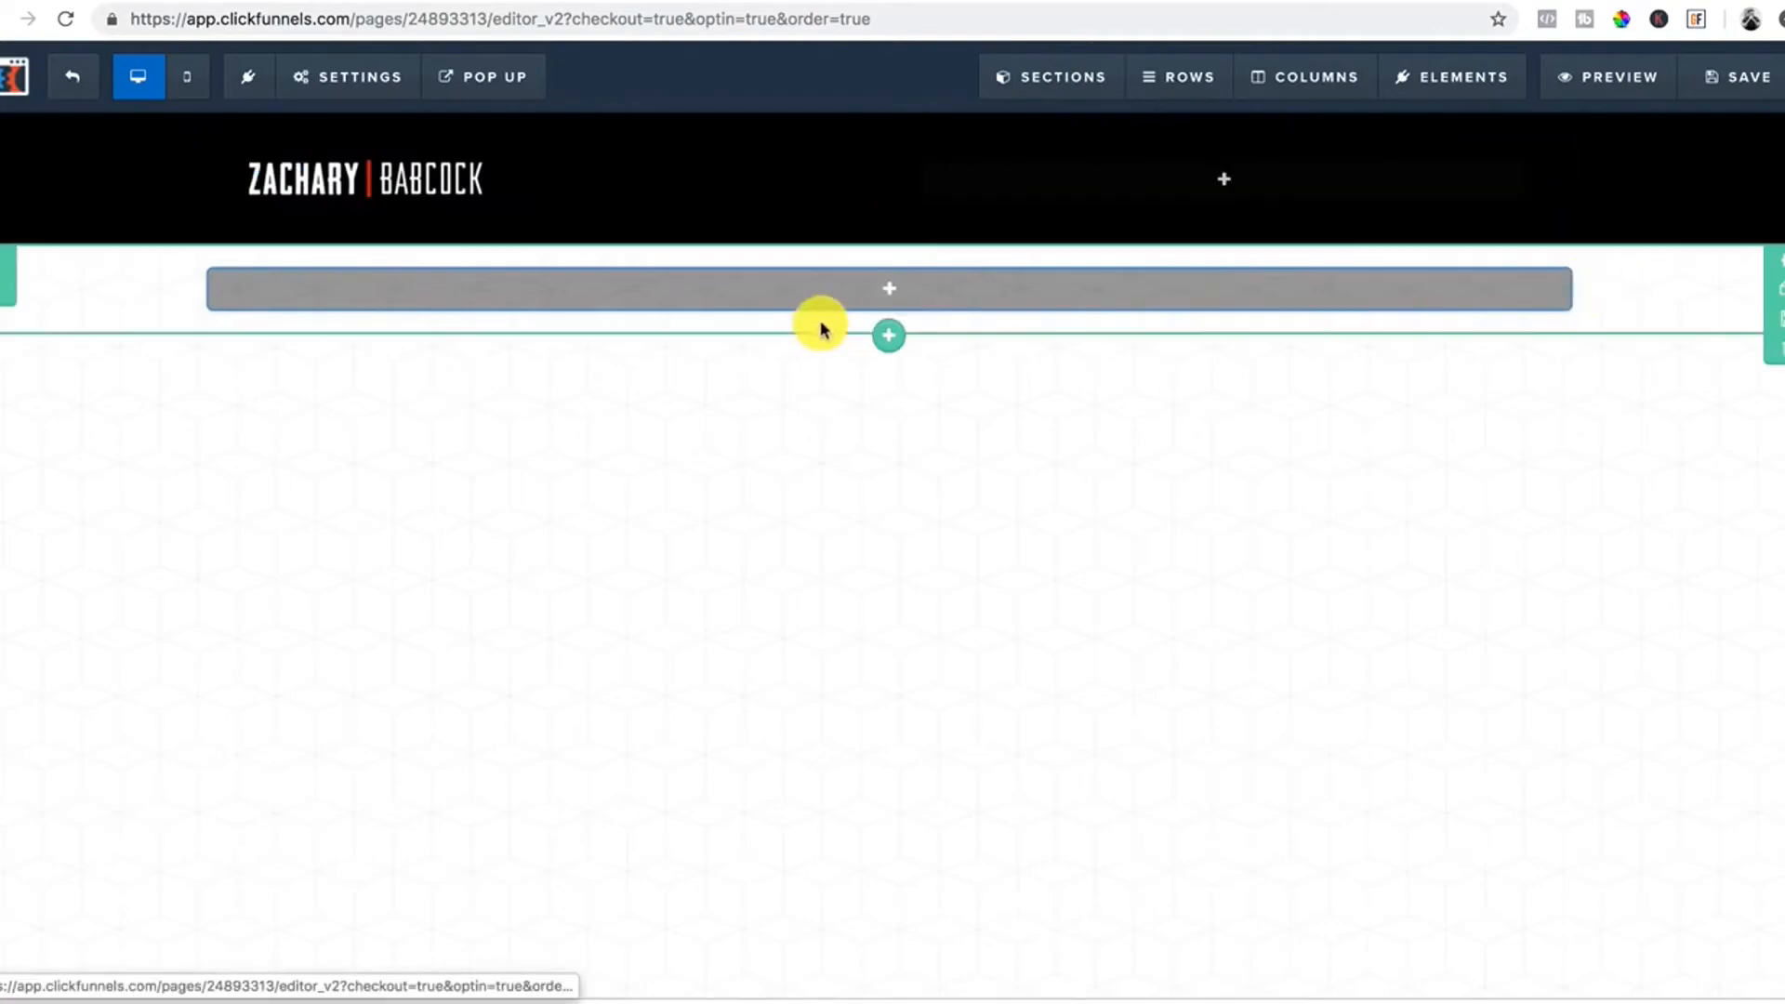
left_click(883, 290)
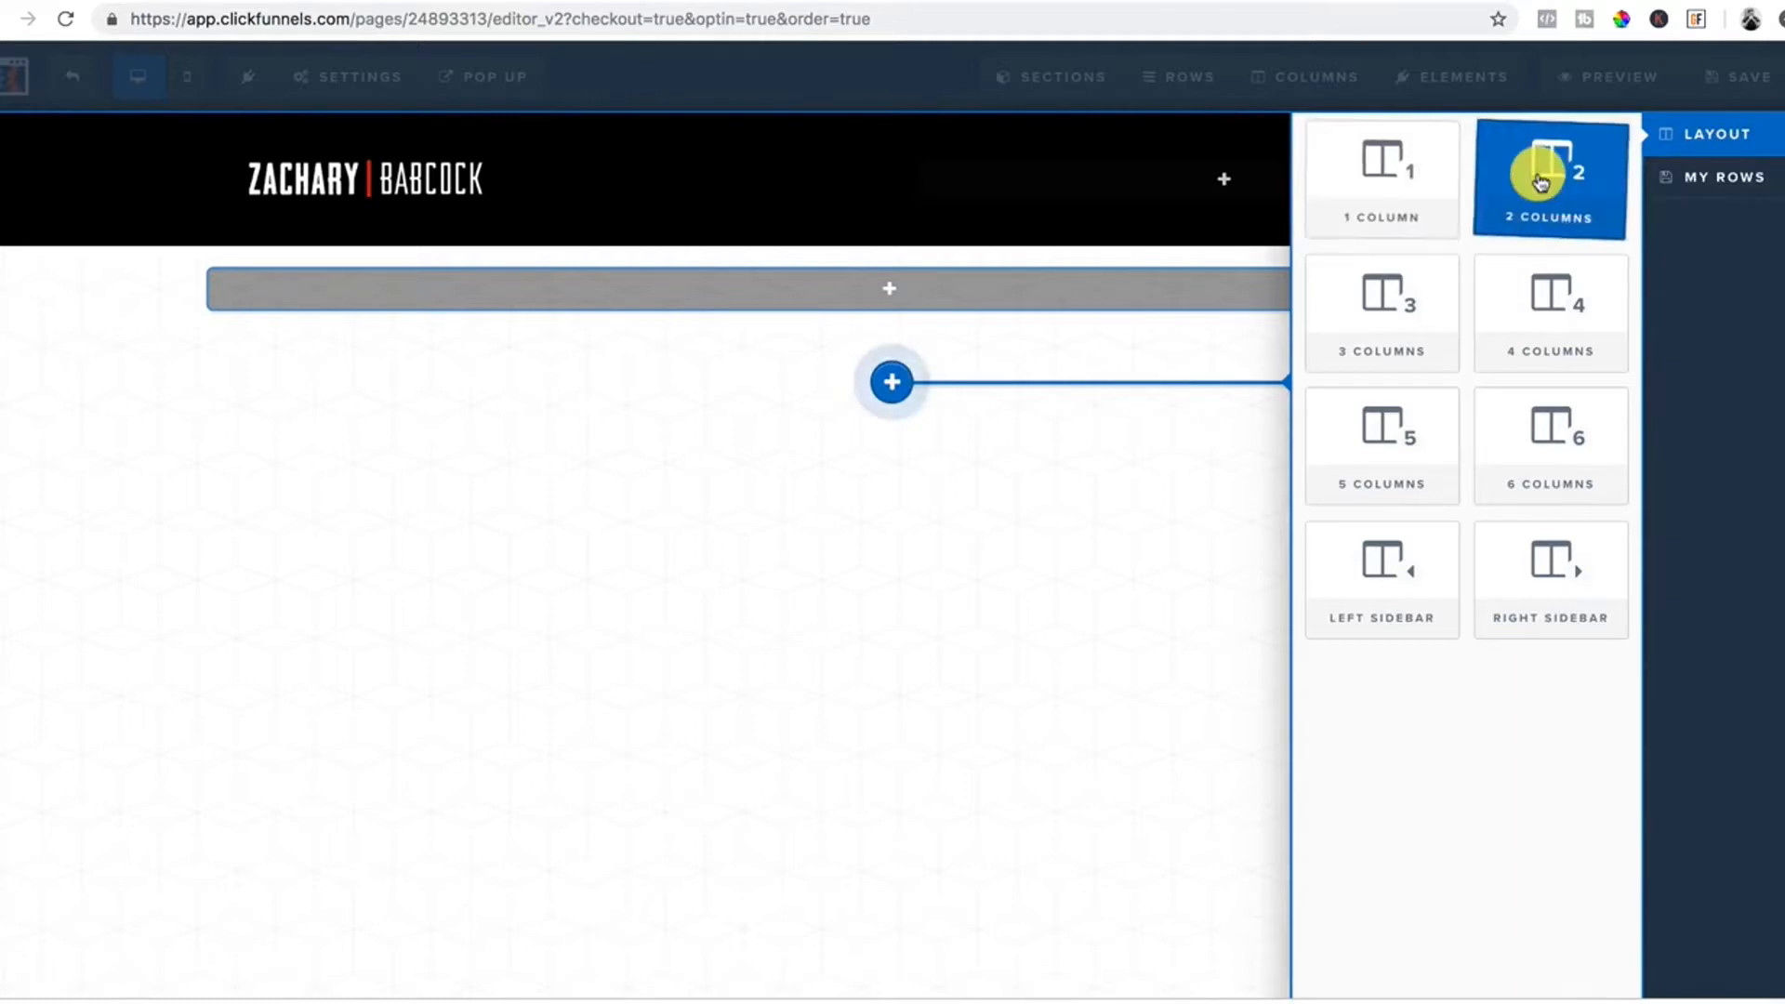
left_click(1380, 181)
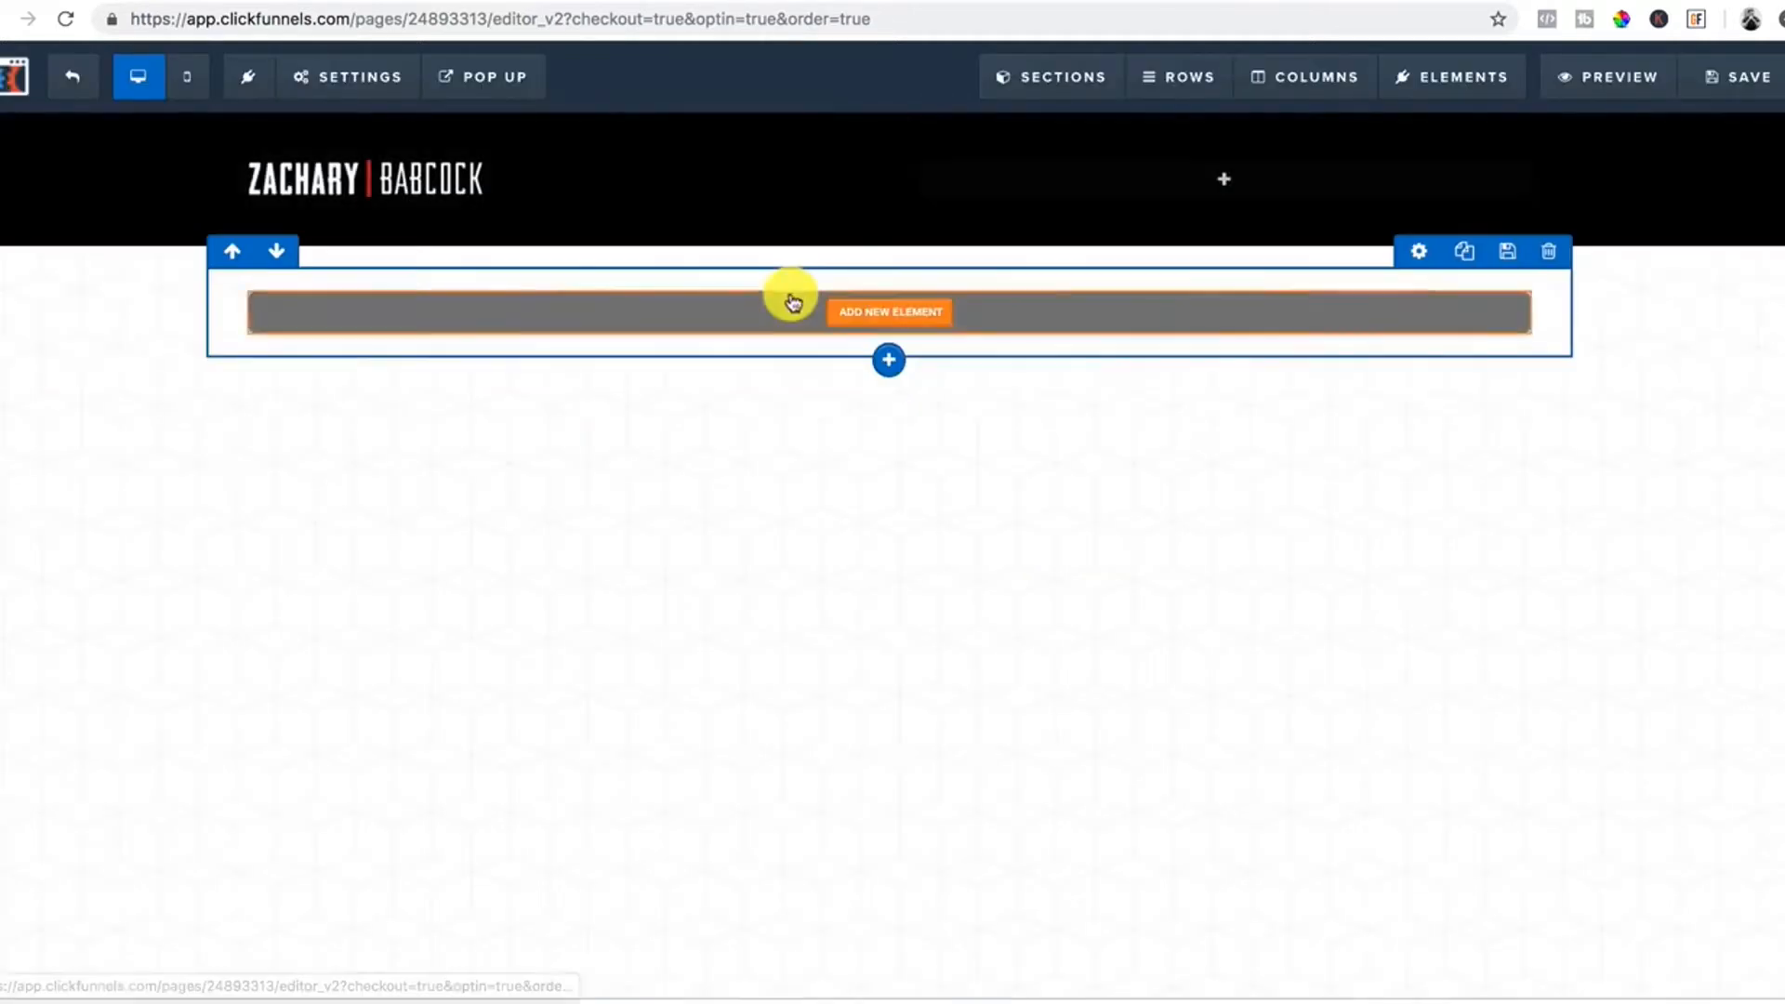
left_click(888, 313)
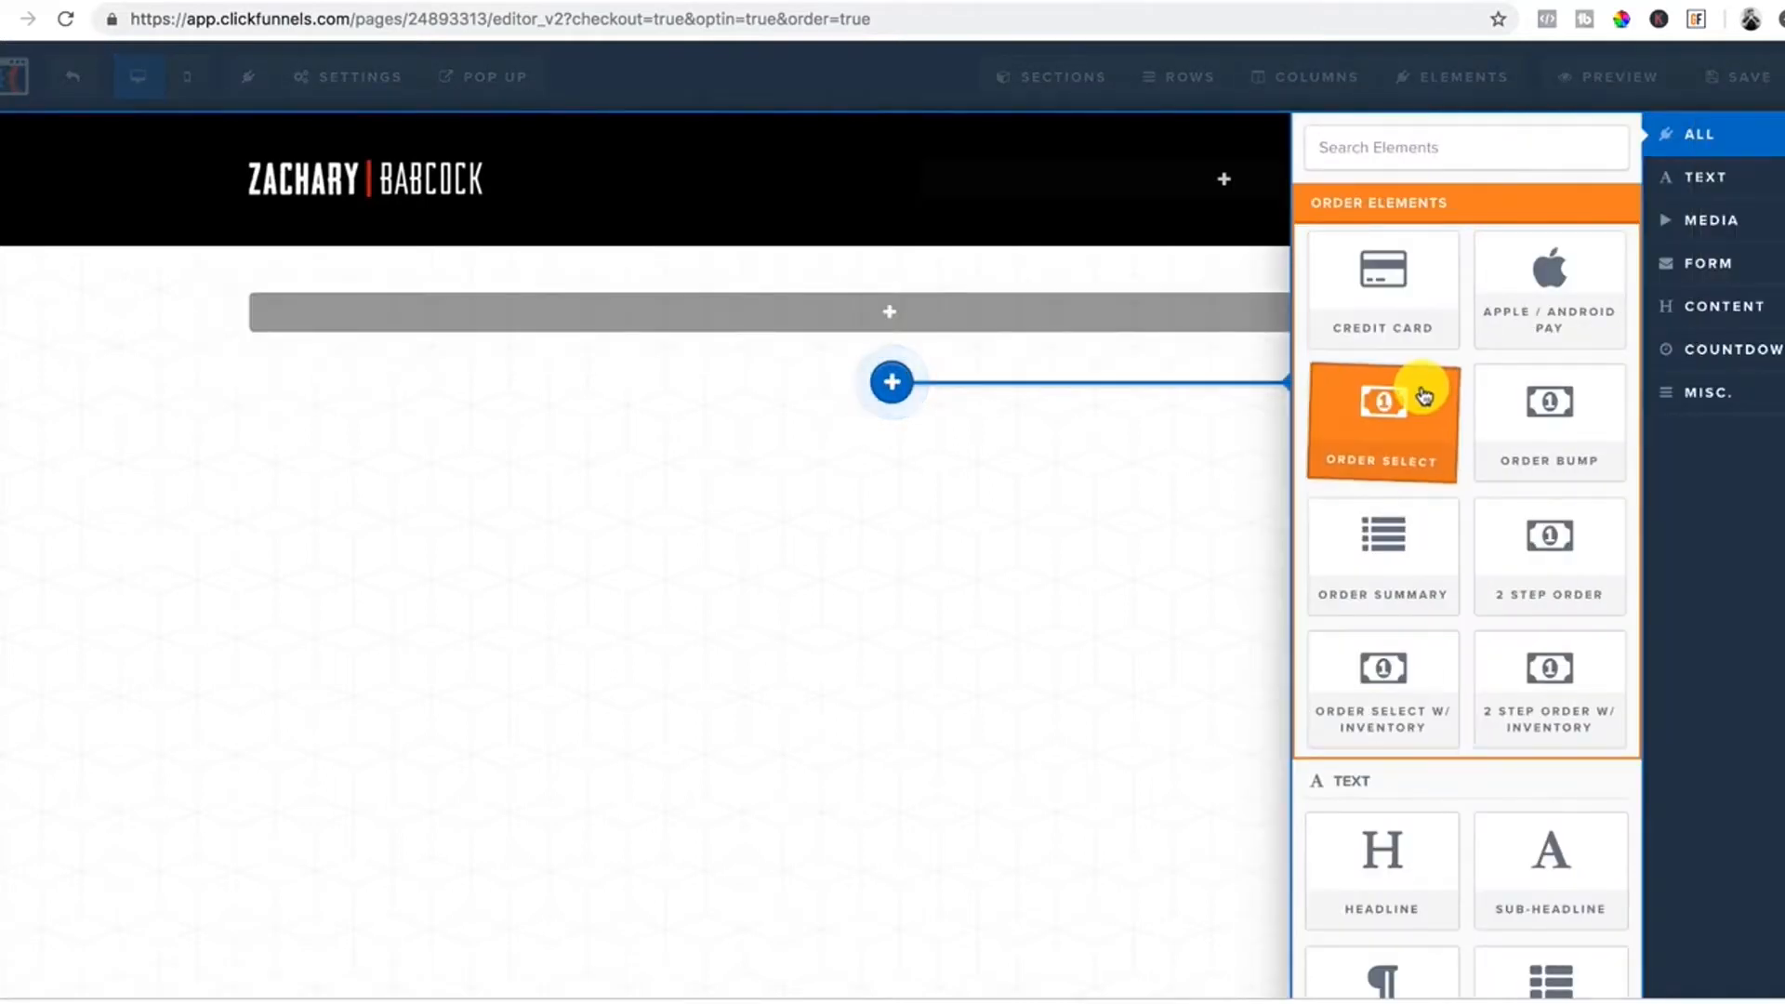
scroll(1423, 391, "down", 3)
left_click(1423, 677)
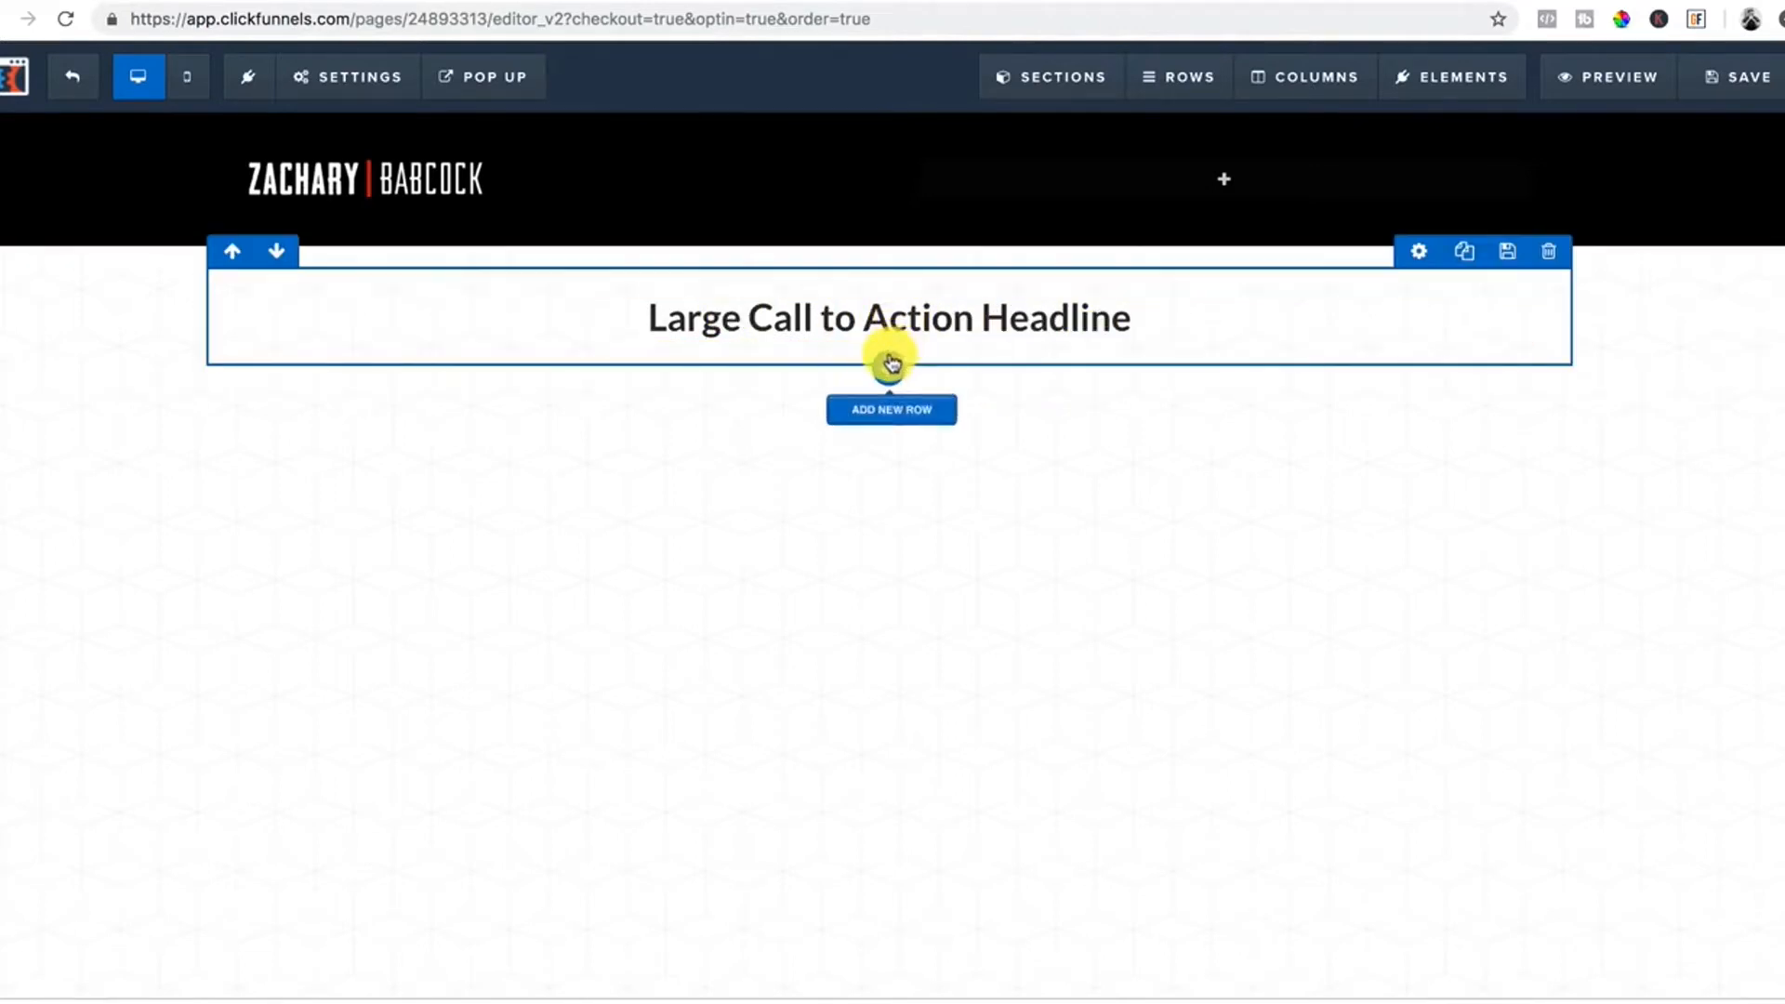
Insert a video element below the Large Call to Action Headline.
mouse_move(895, 344)
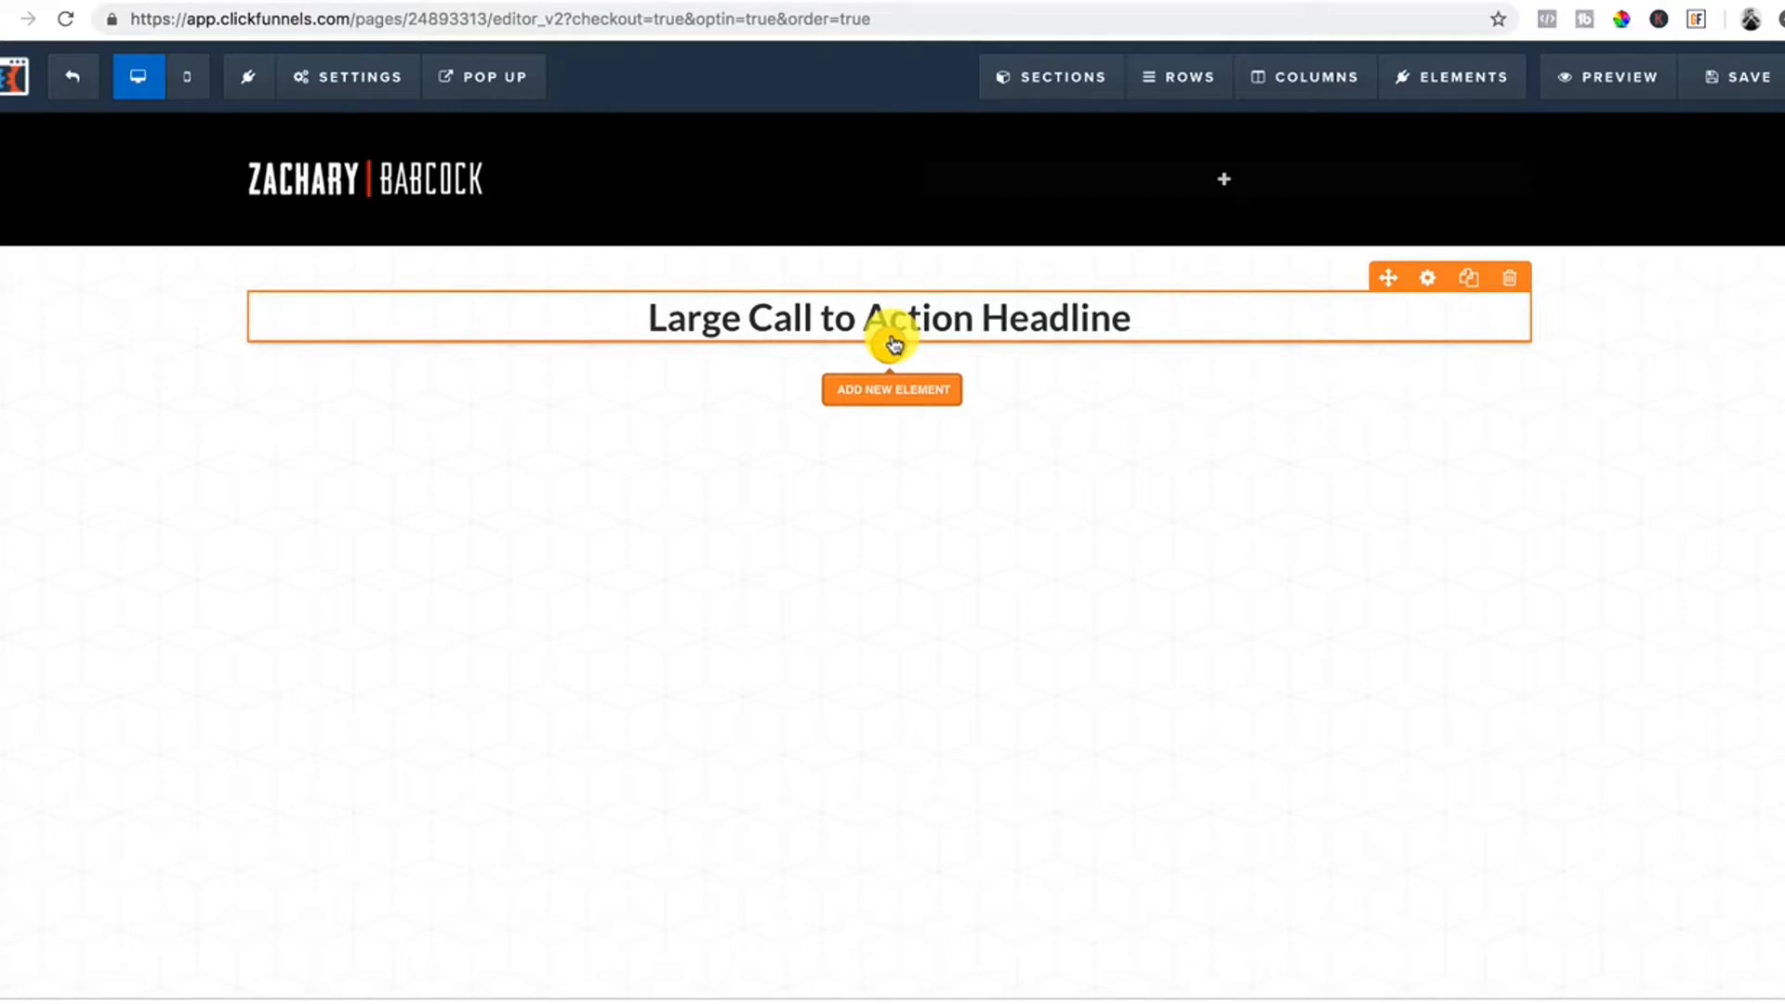
left_click(895, 348)
scroll(1422, 499, "down", 2)
scroll(1435, 703, "down", 5)
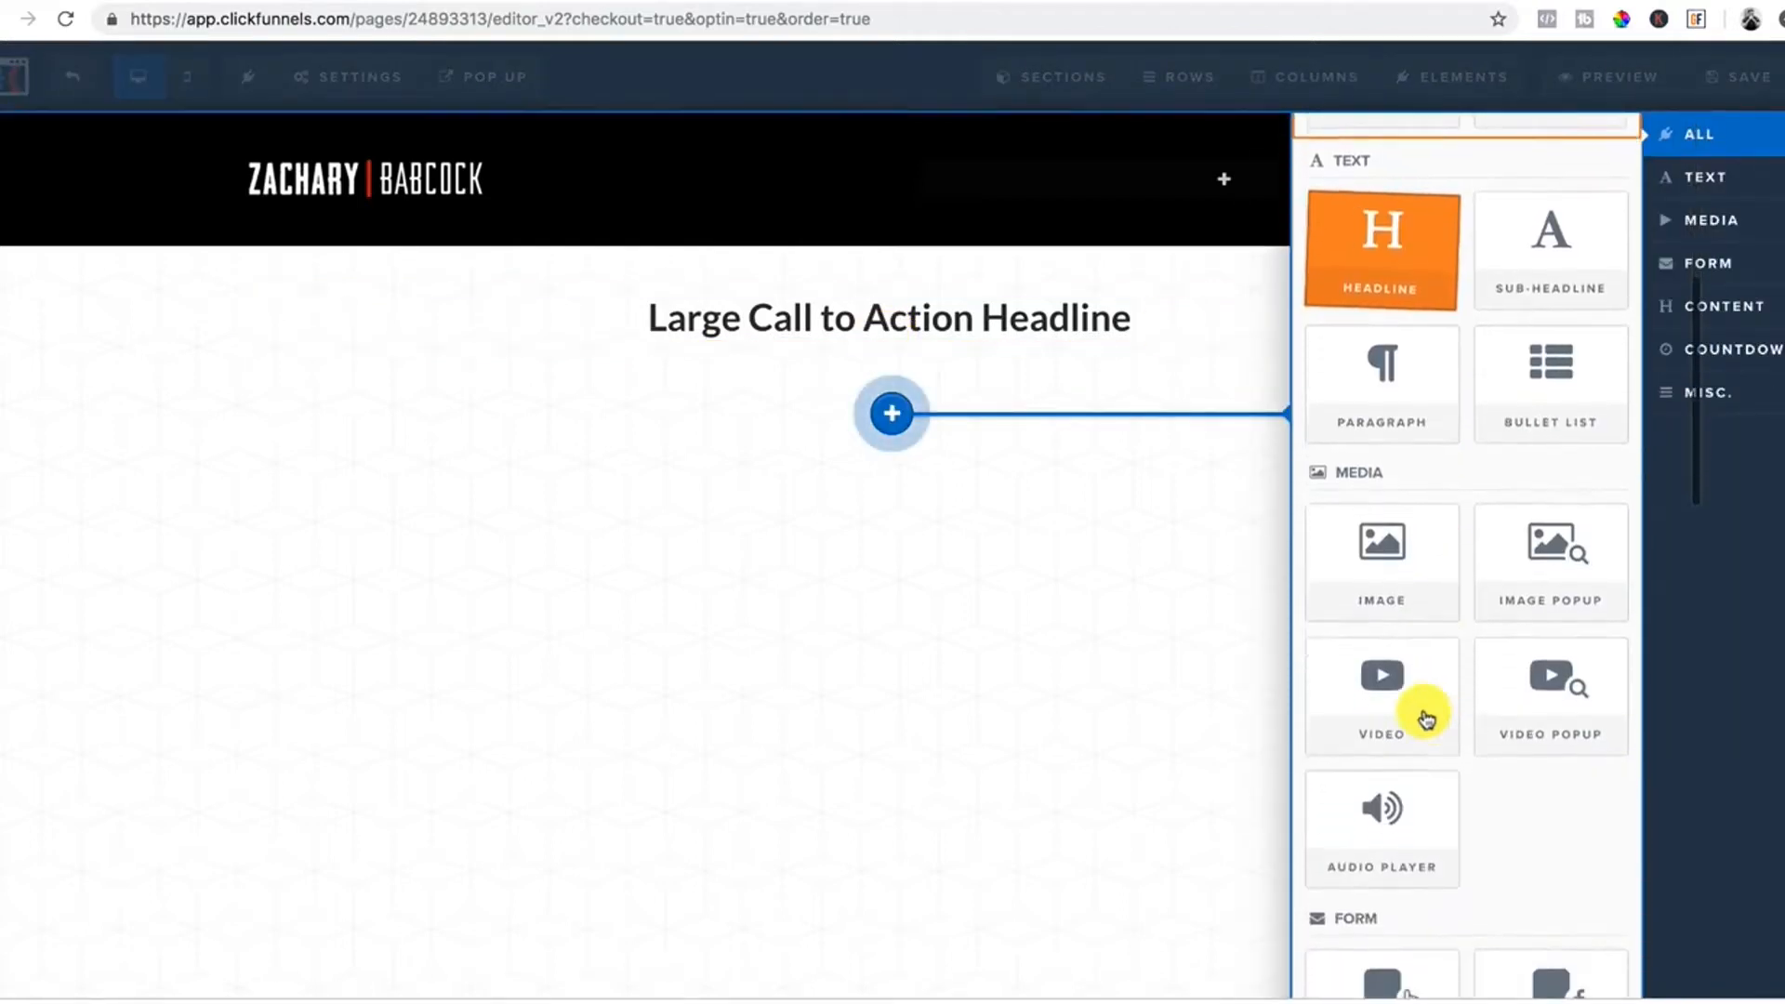
left_click(1409, 676)
scroll(1005, 491, "down", 2)
scroll(1008, 500, "up", 2)
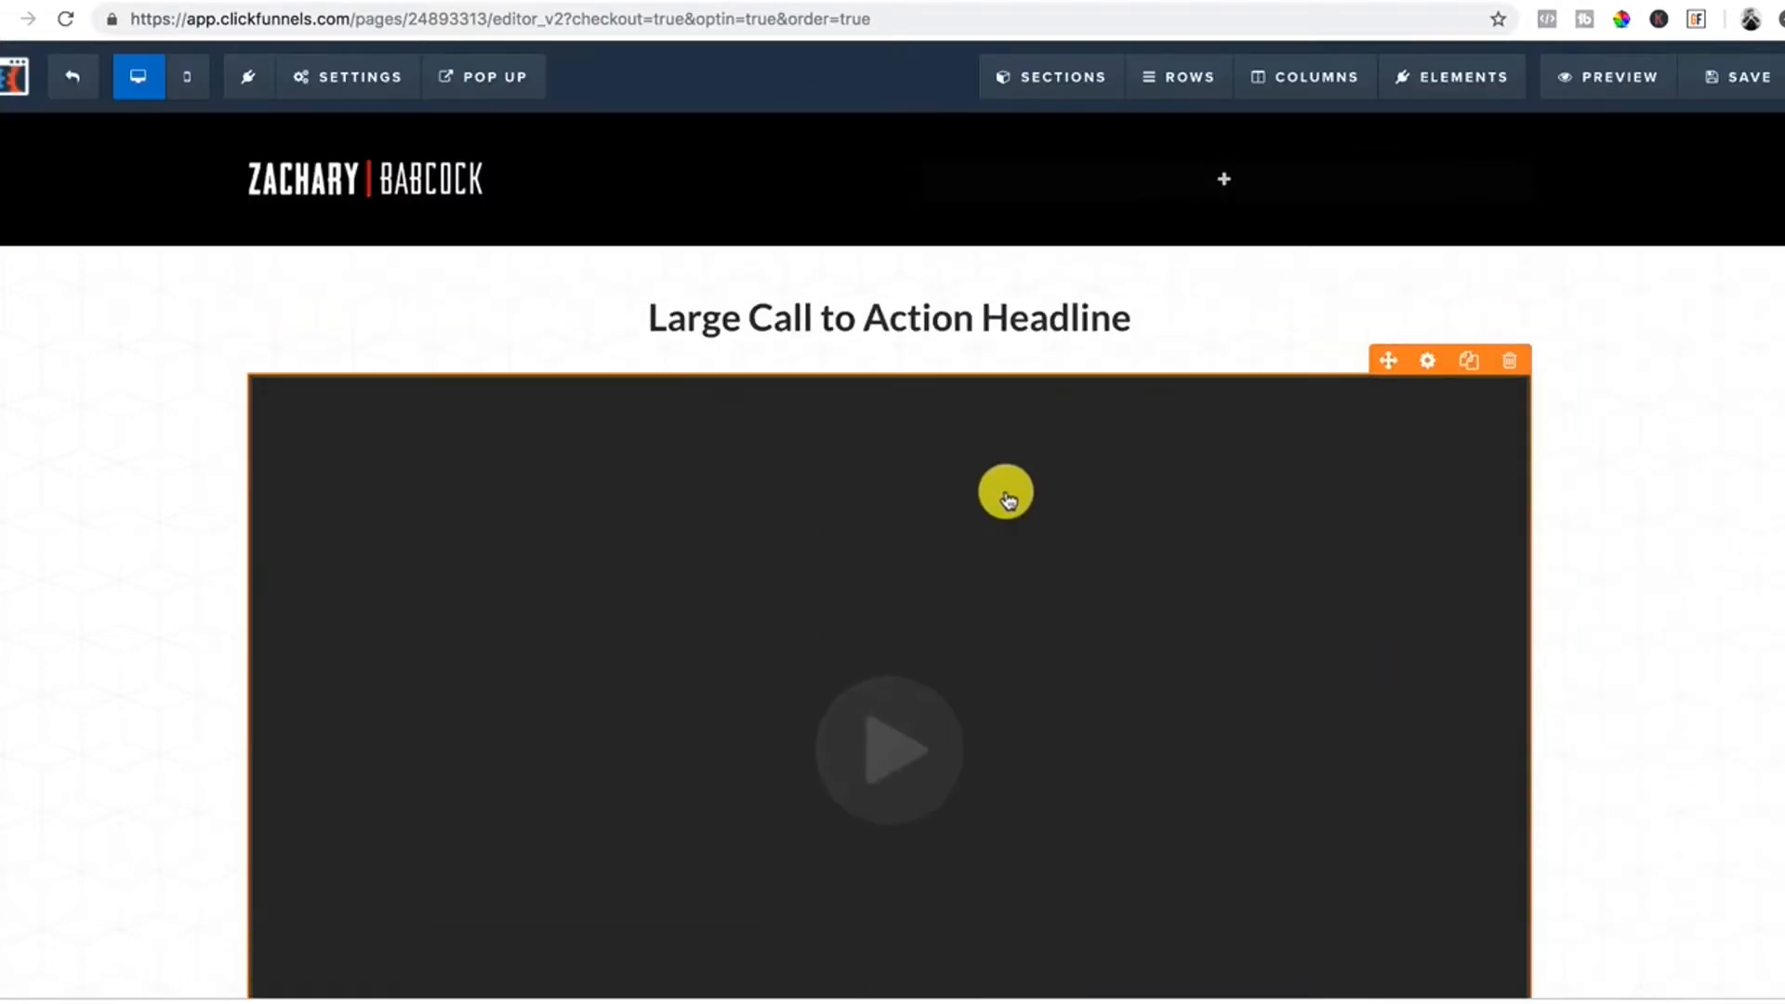
Set the video type to YouTube, keeping the 30 px top margin, and close its settings.
left_click(1425, 360)
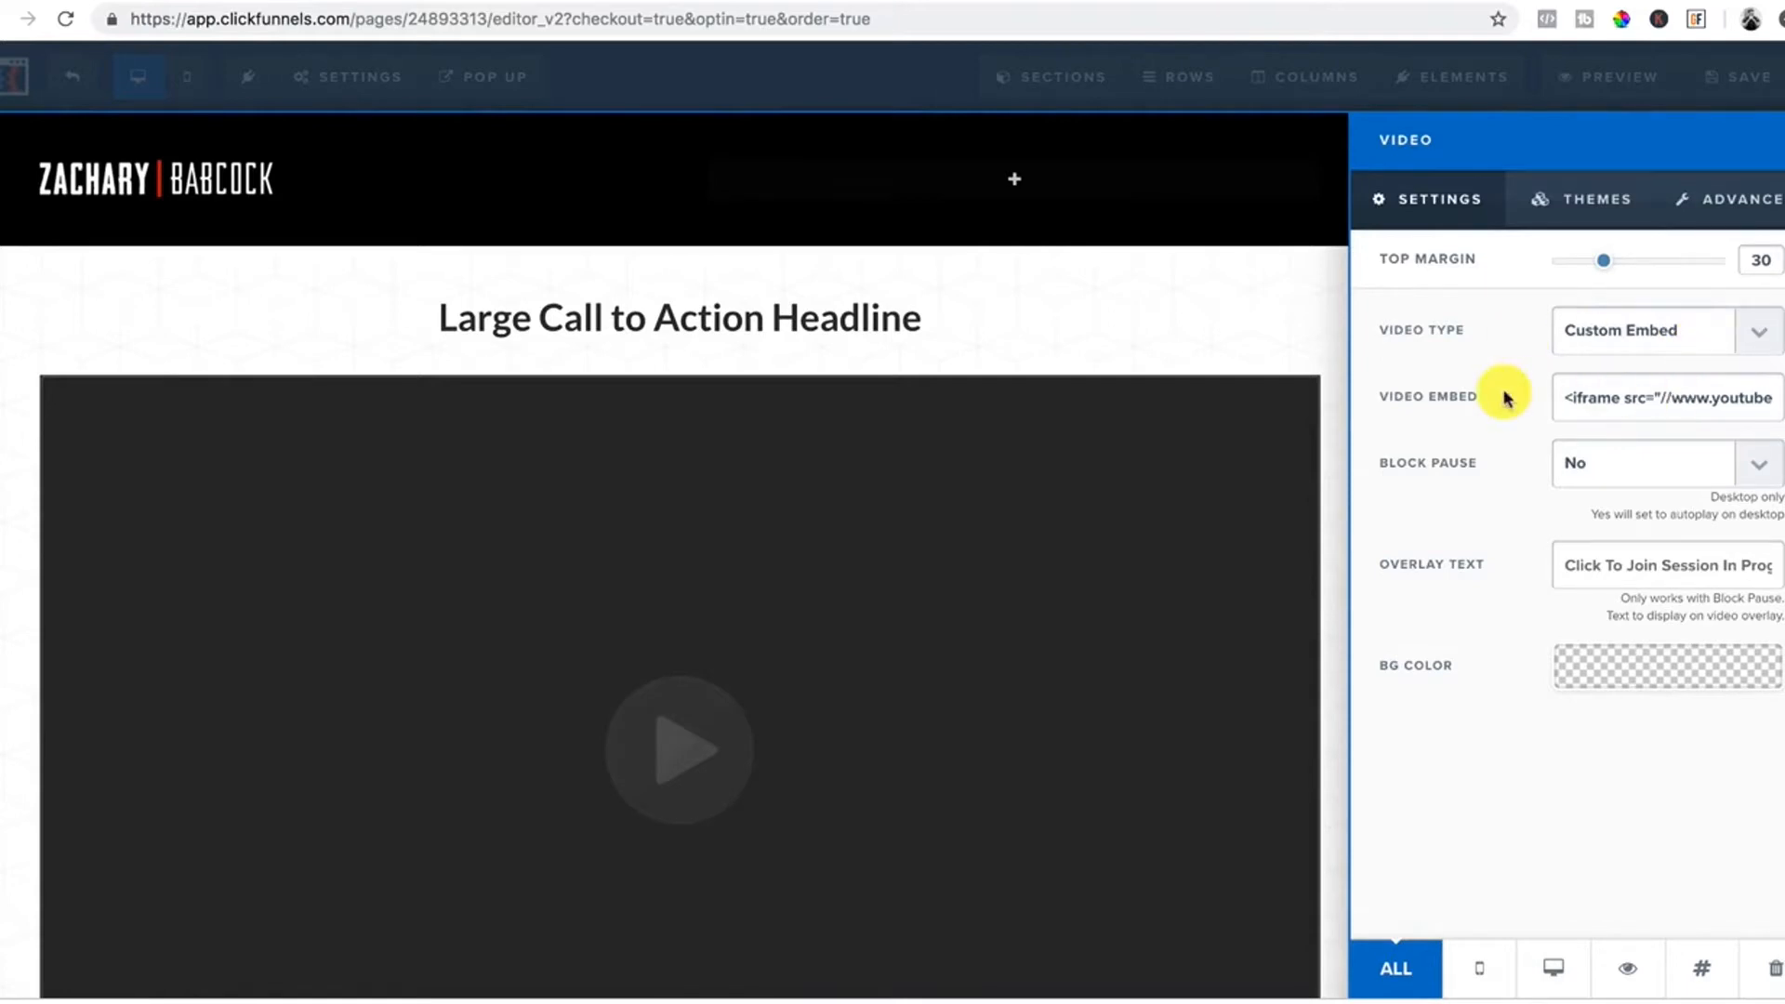
left_click(1761, 332)
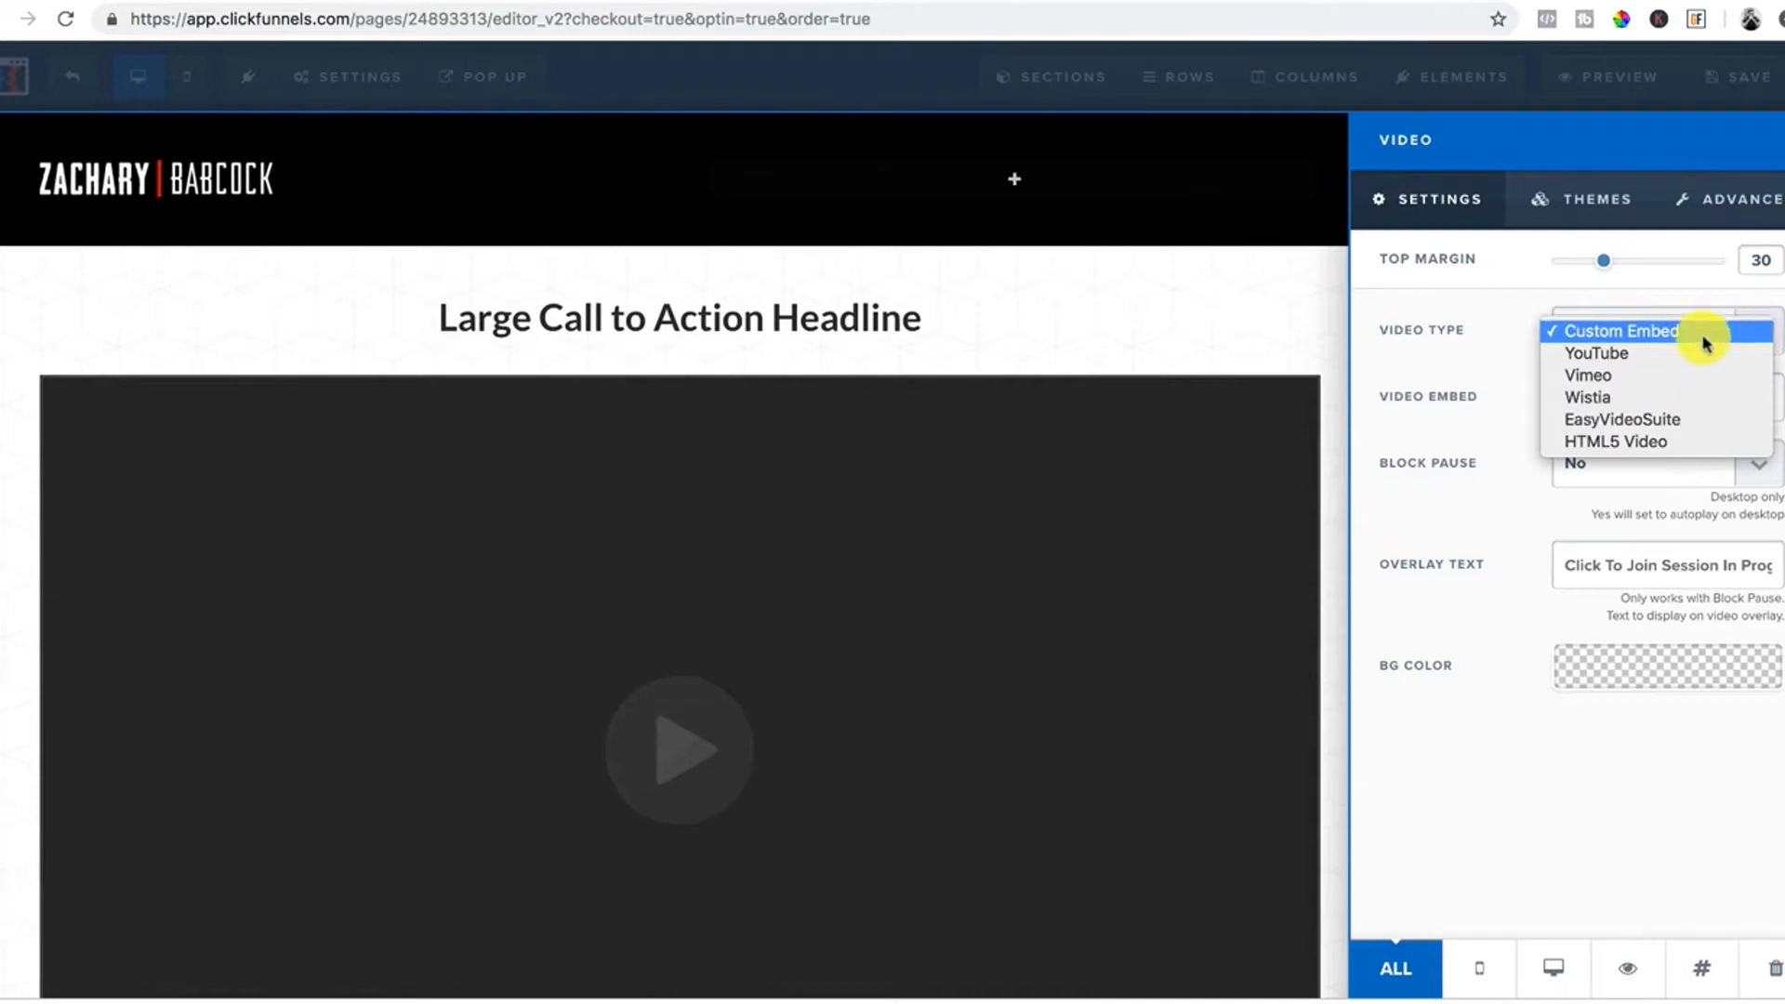
left_click(1617, 354)
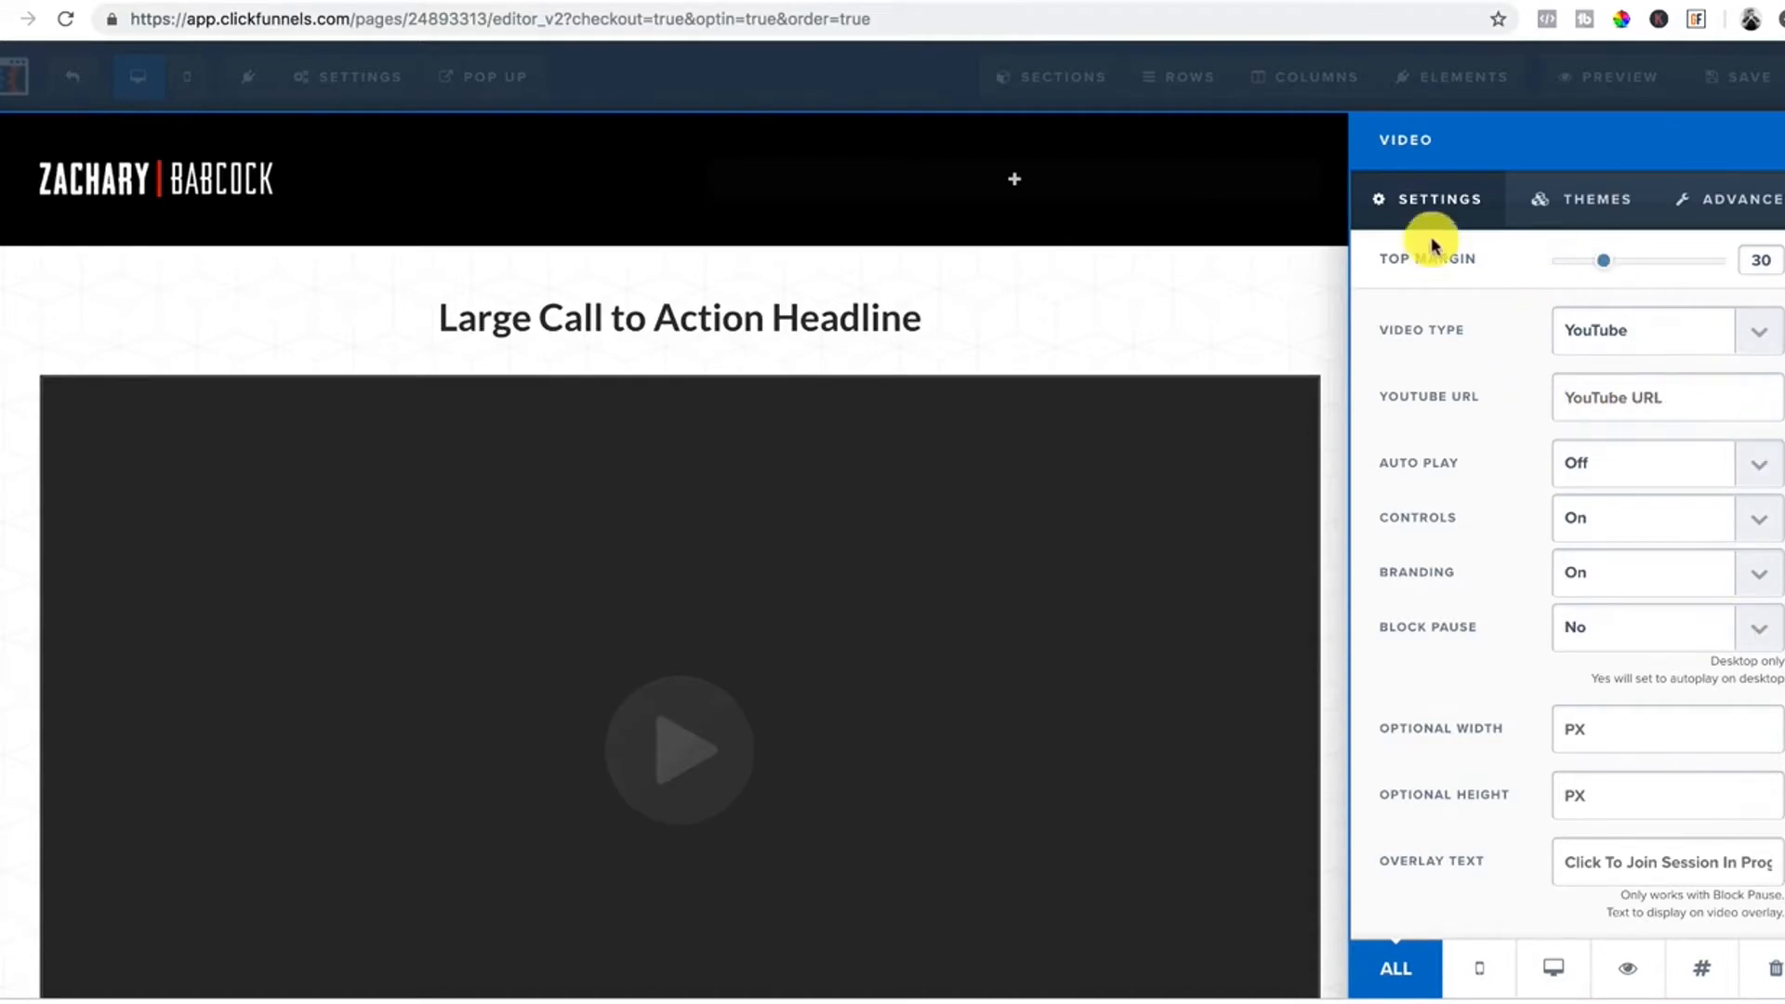
left_click(1160, 307)
scroll(1162, 311, "down", 2)
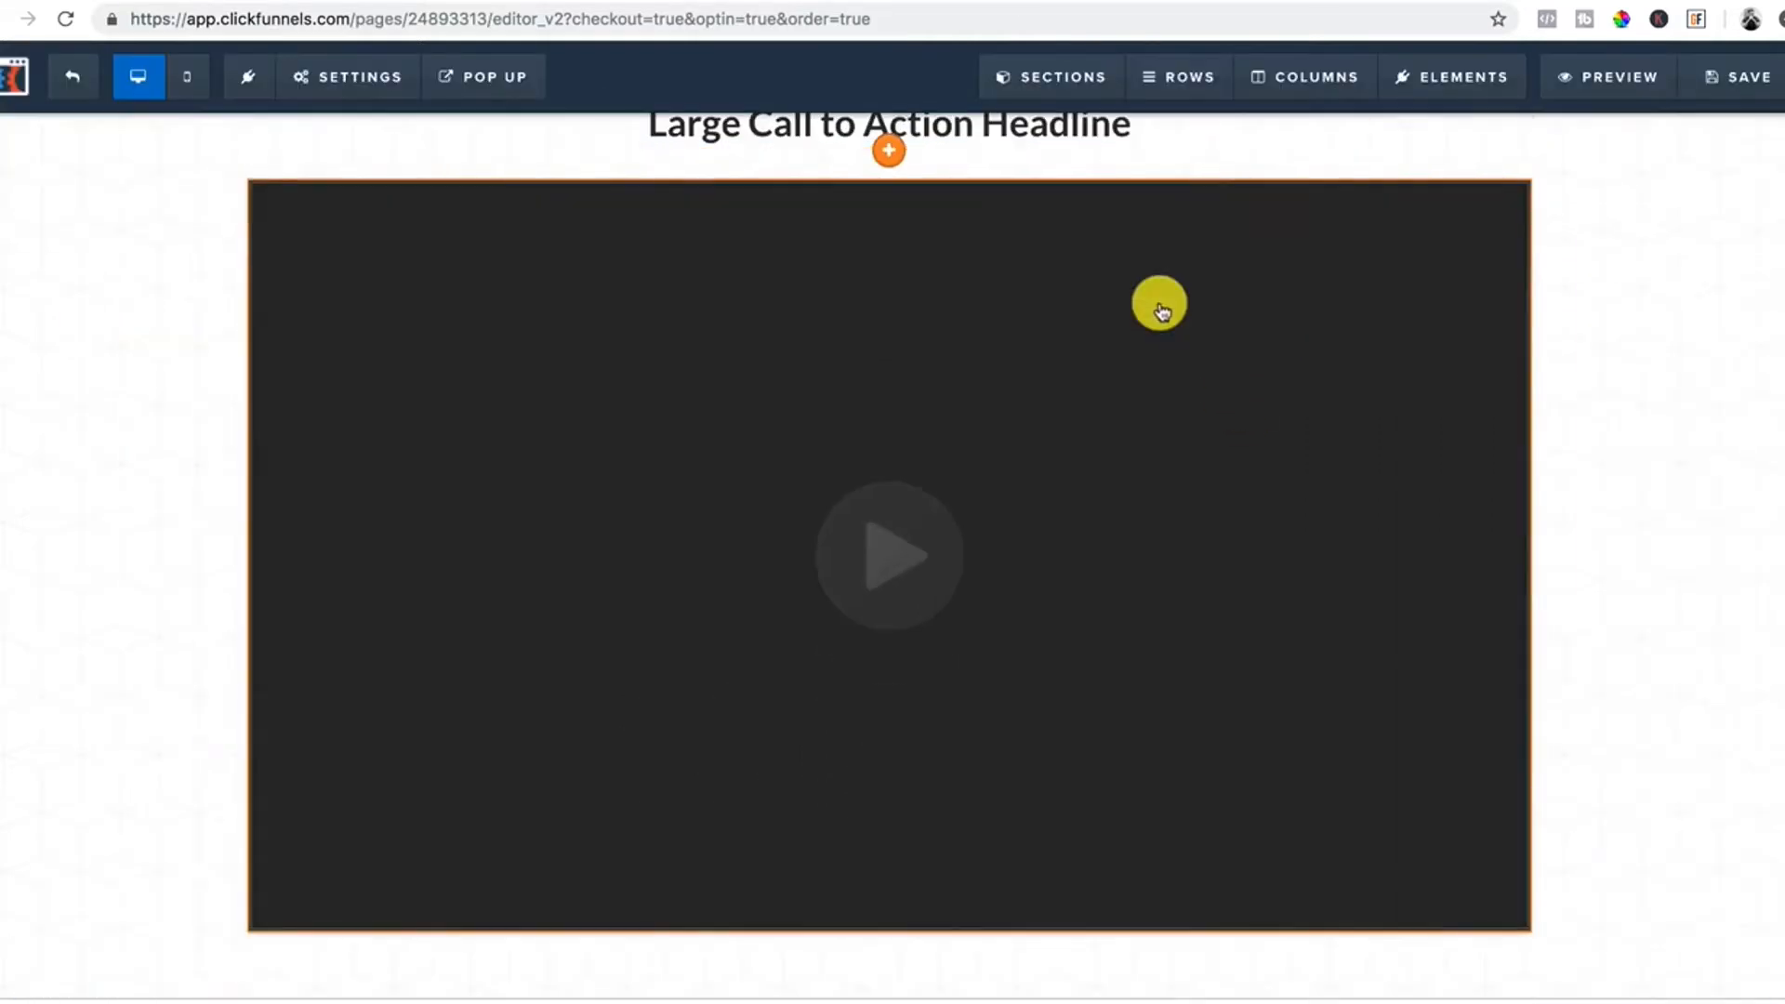
Place an order summary element under the video, then delete it.
left_click(895, 934)
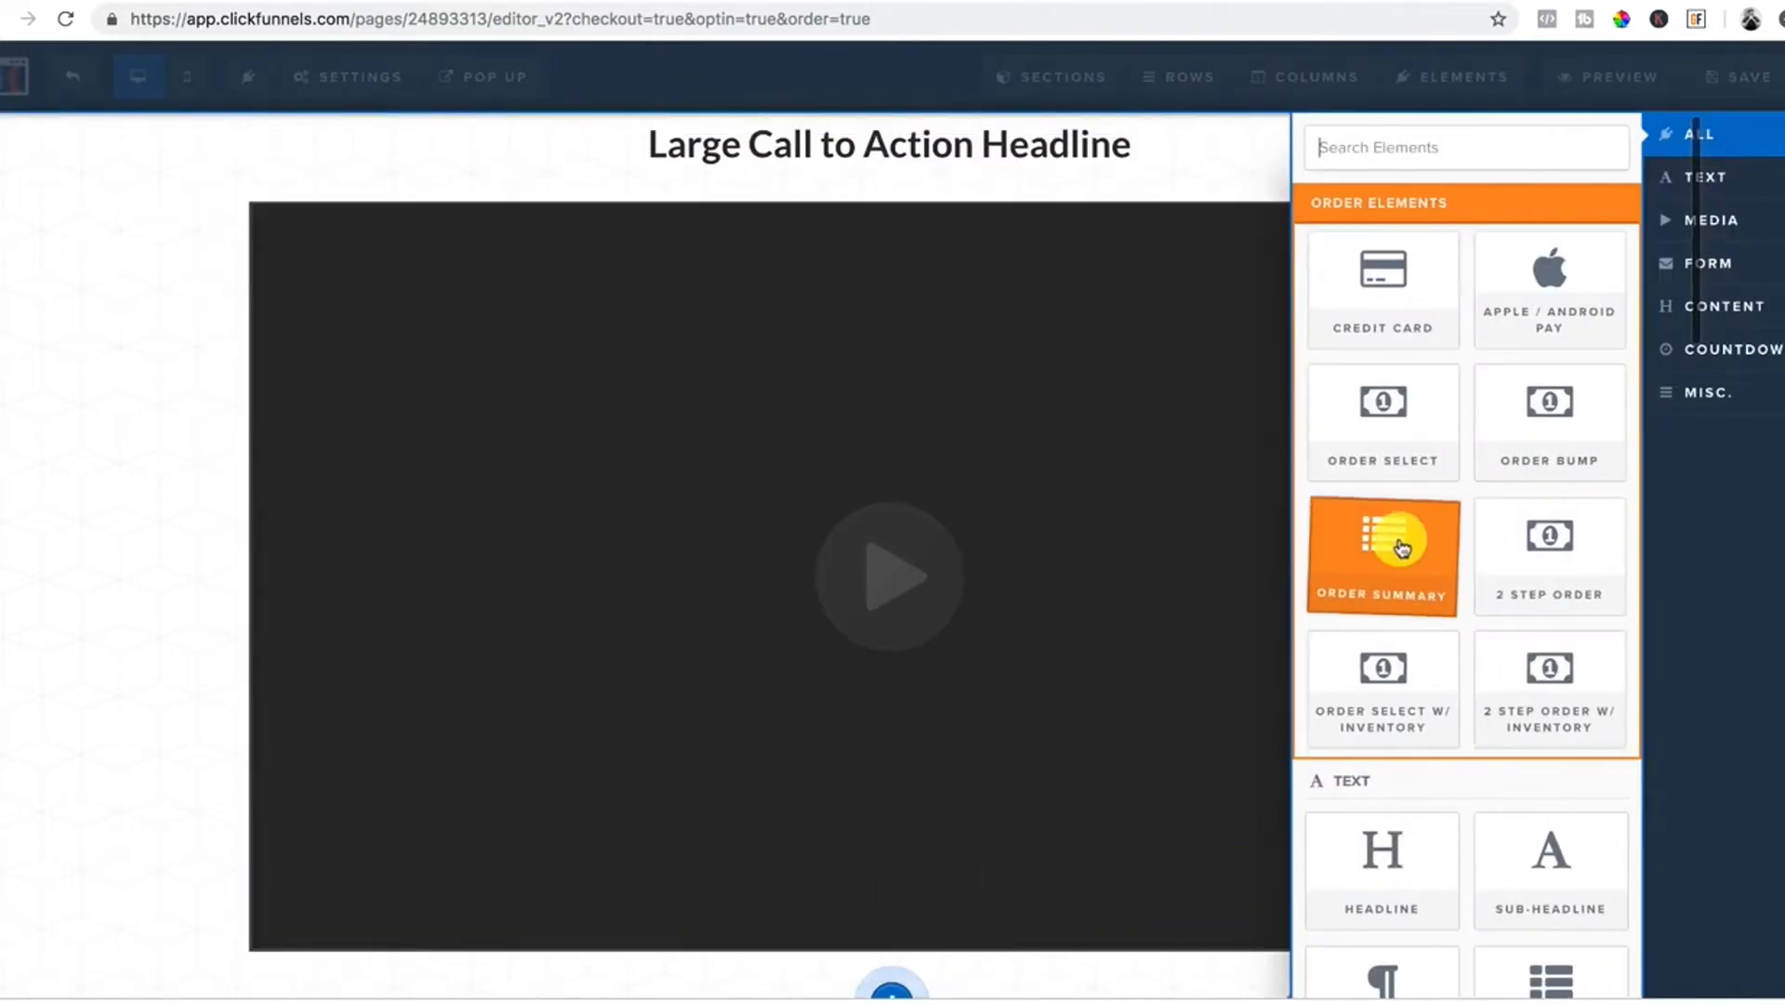
left_click_drag(1396, 539, 1402, 548)
left_click(1390, 514)
scroll(883, 692, "down", 2)
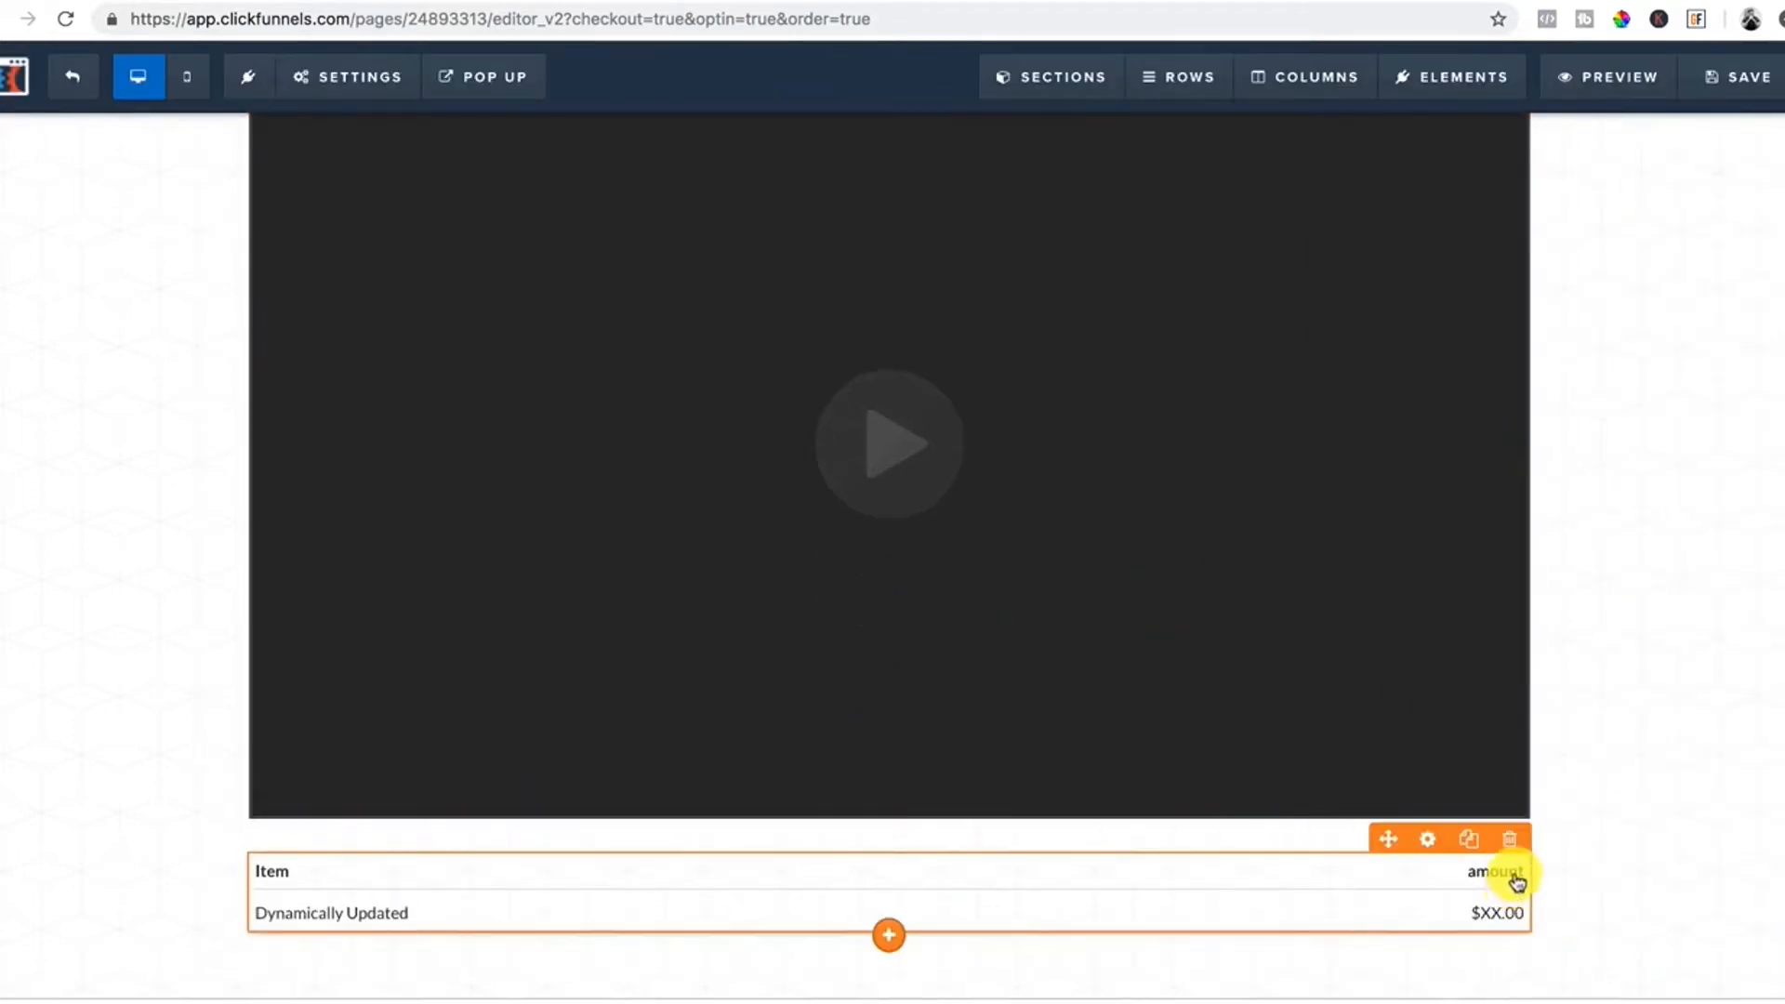
left_click(1509, 839)
left_click(1088, 151)
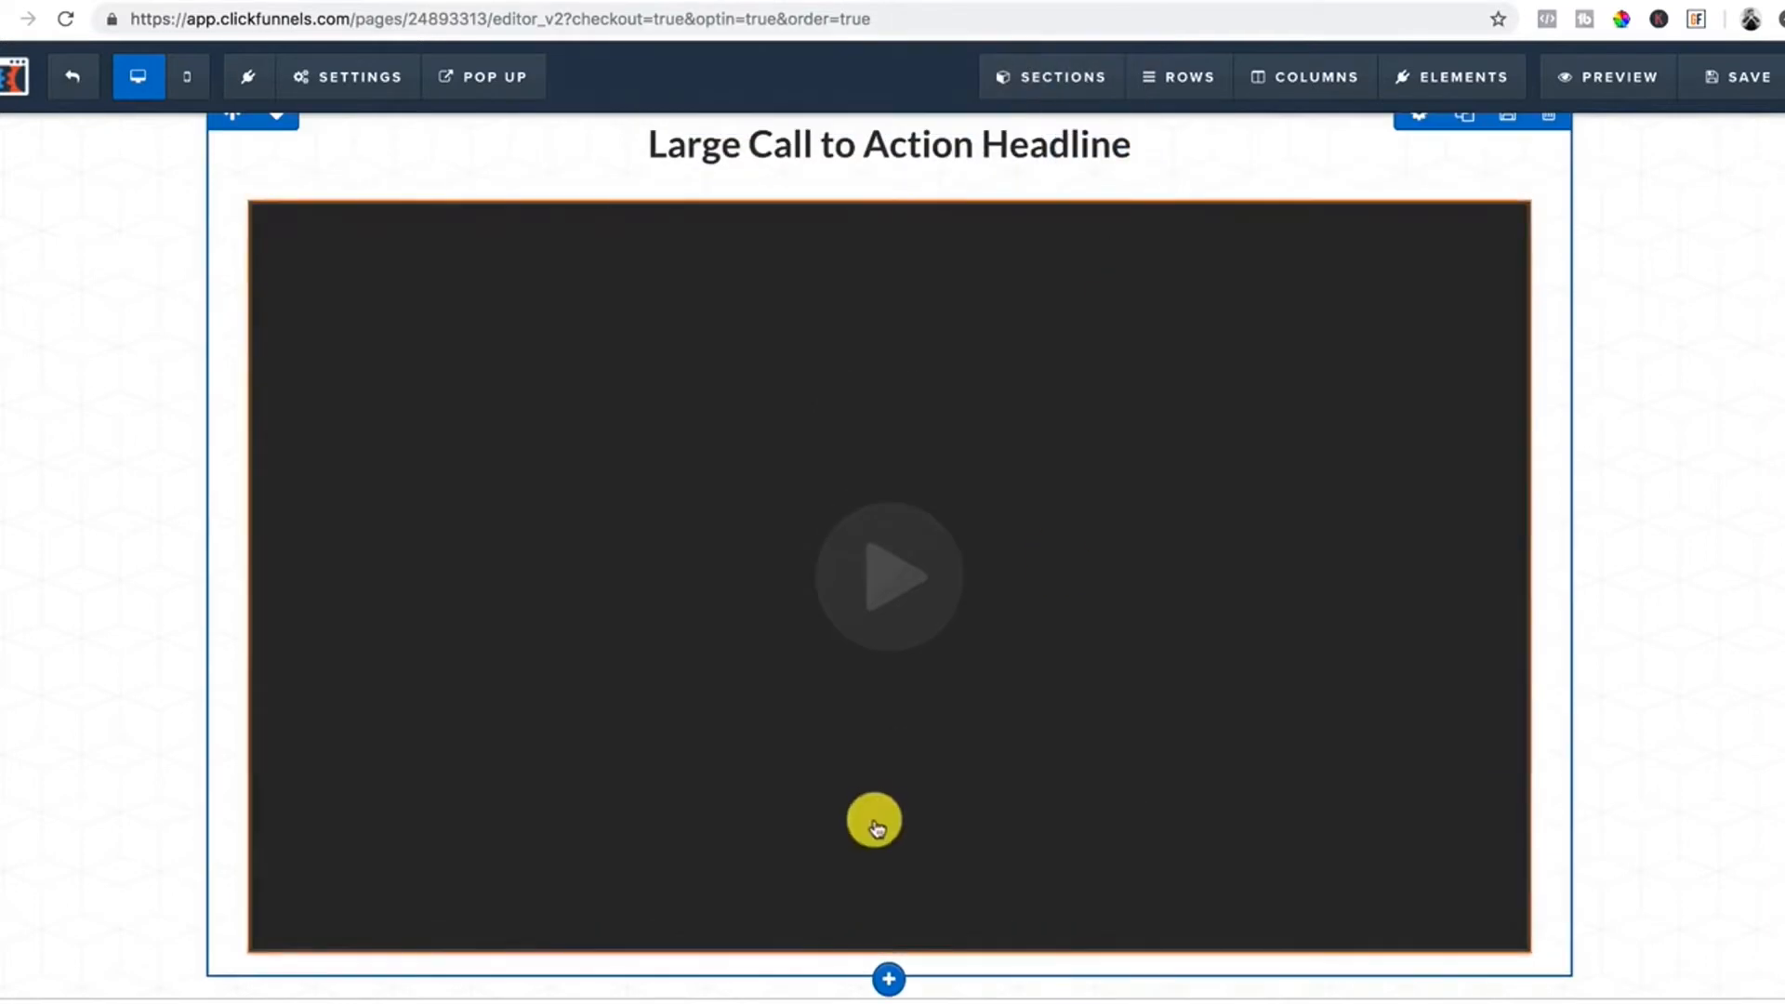
Add a three-item bullet list under the video.
left_click(890, 957)
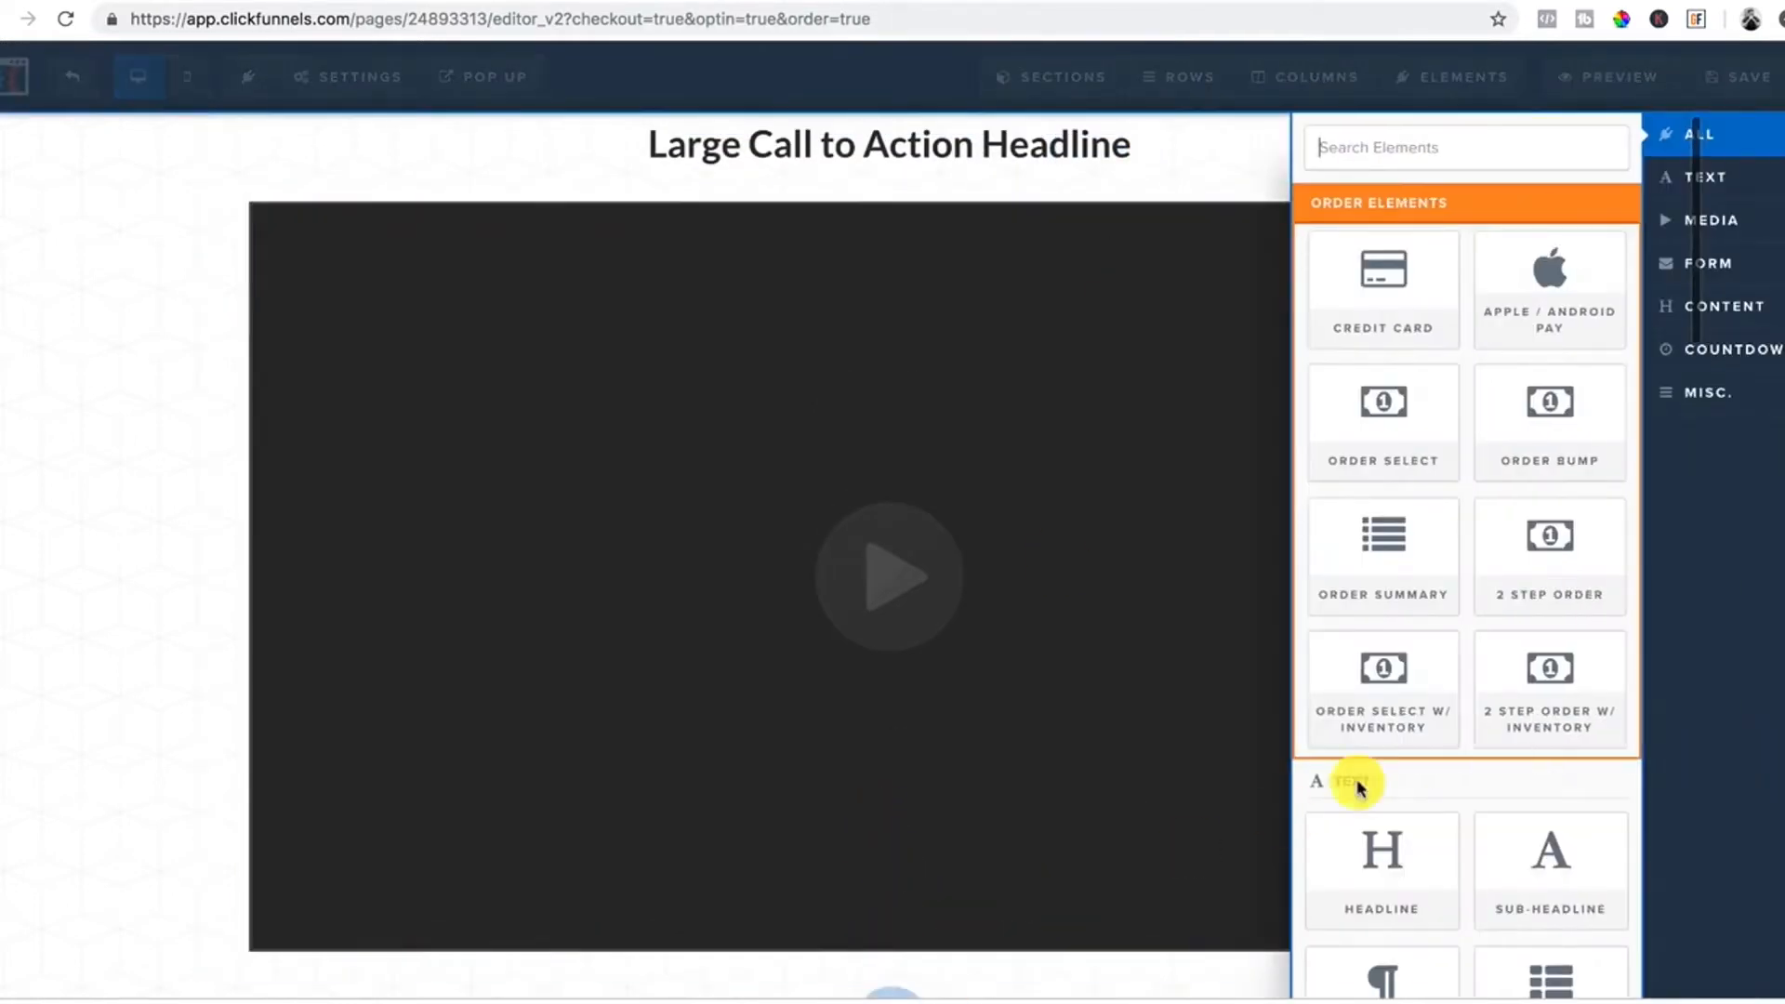
scroll(1436, 701, "down", 3)
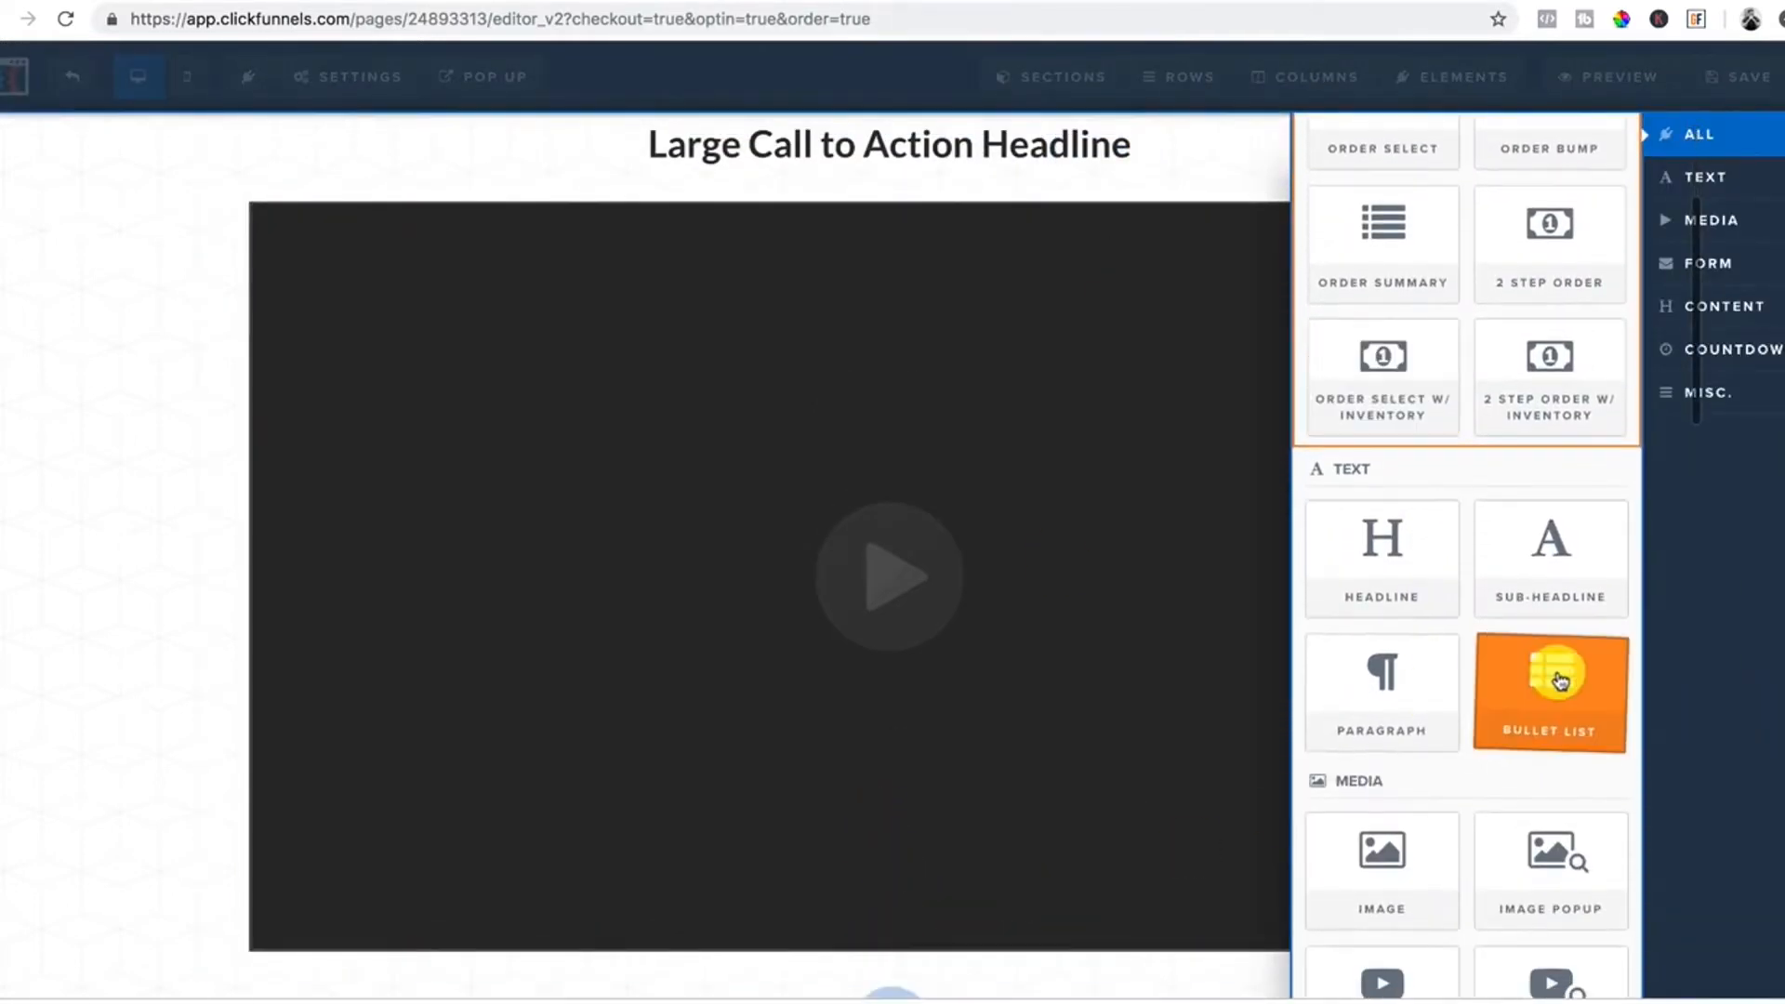
left_click(1551, 683)
scroll(558, 744, "down", 2)
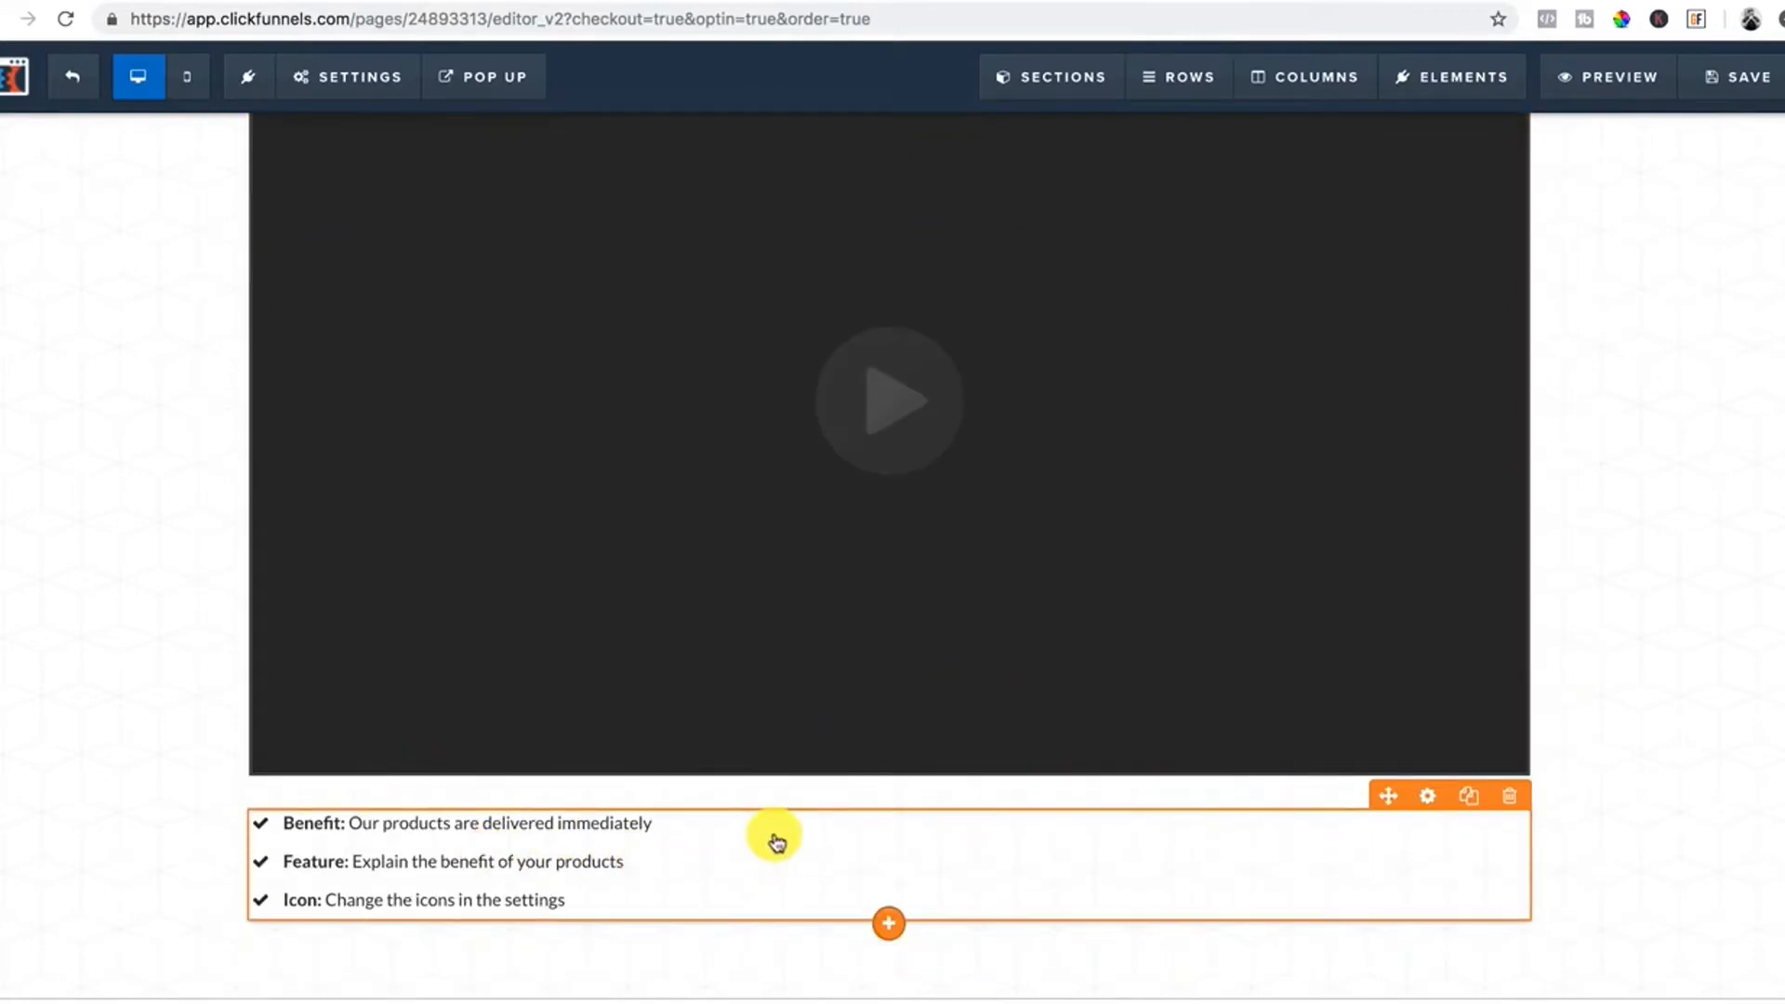
scroll(776, 842, "up", 1)
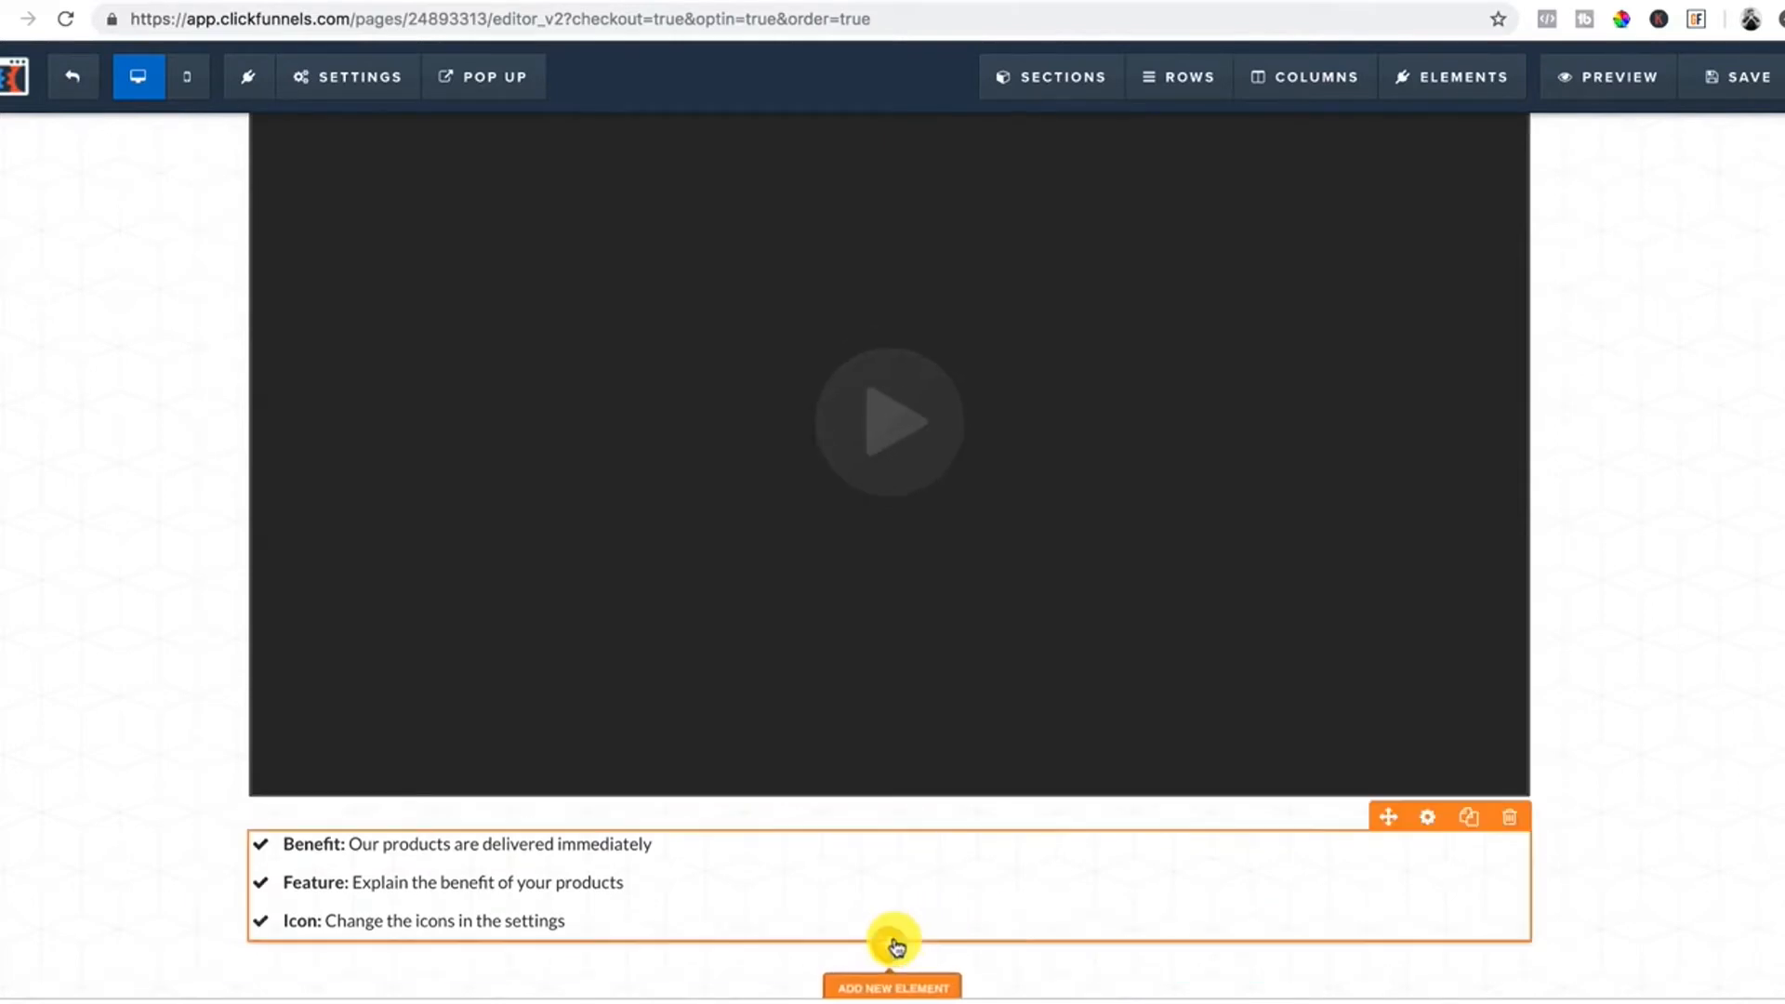
Add a full-width section below the bullet list with a two-column row.
left_click(895, 995)
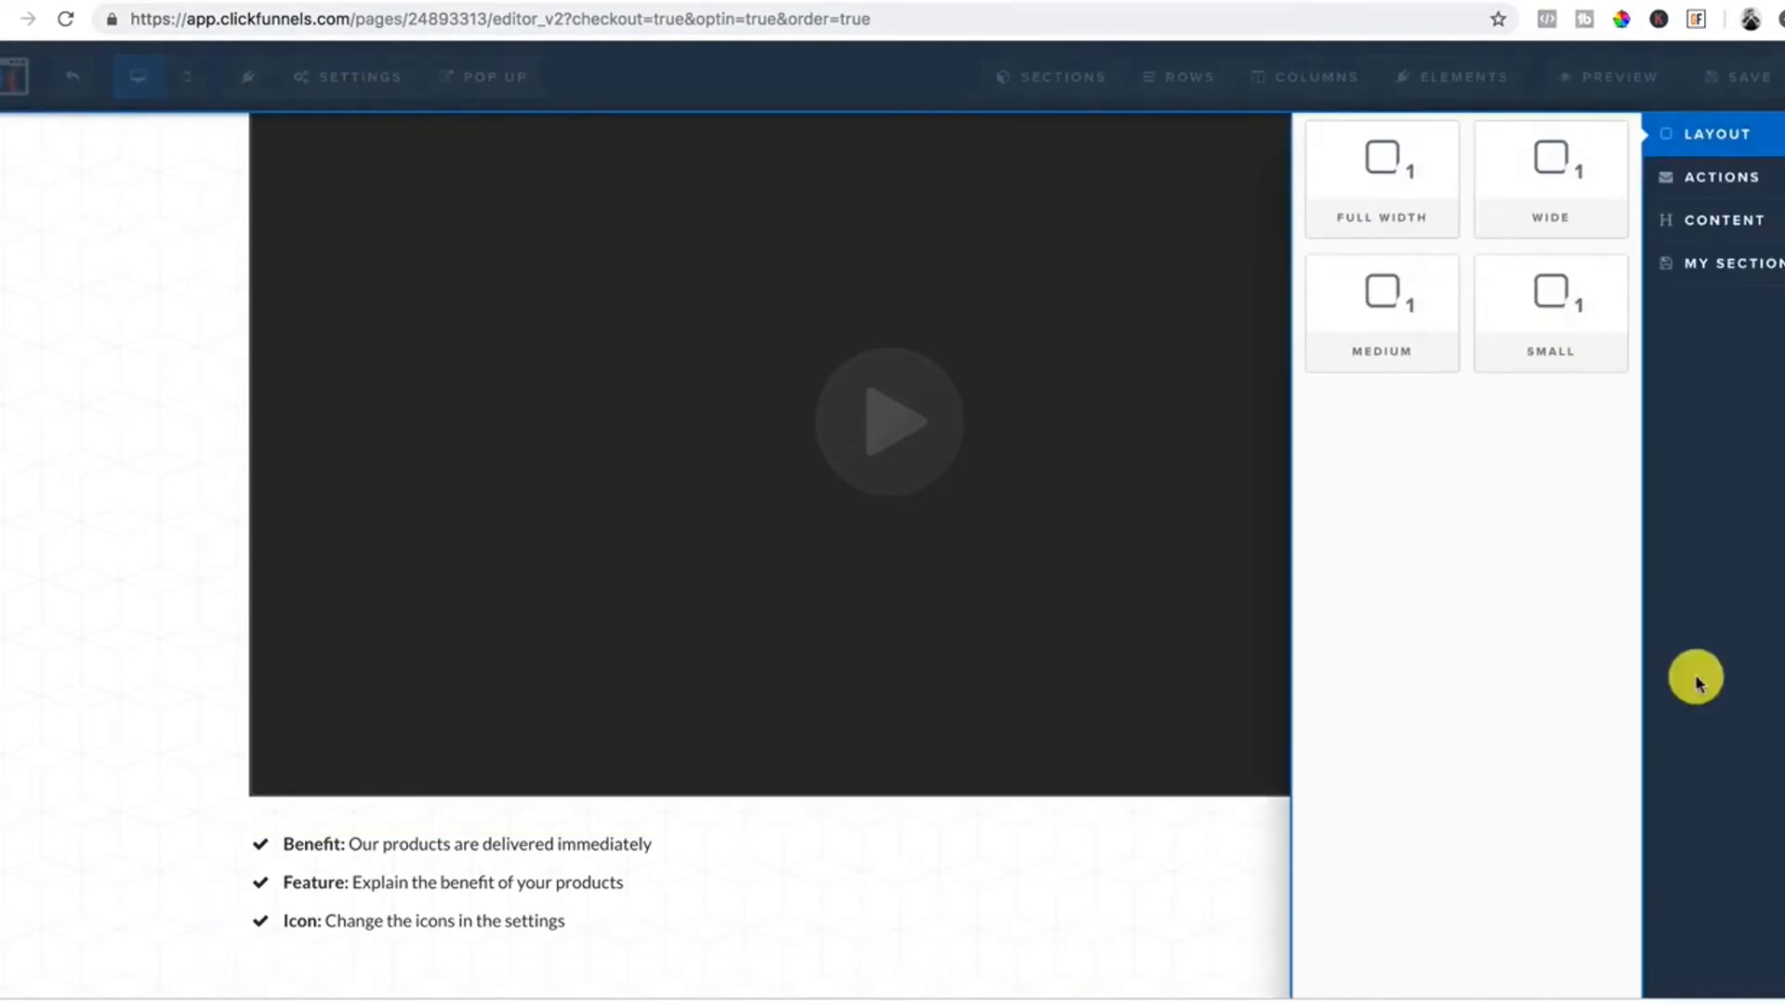
left_click(1386, 192)
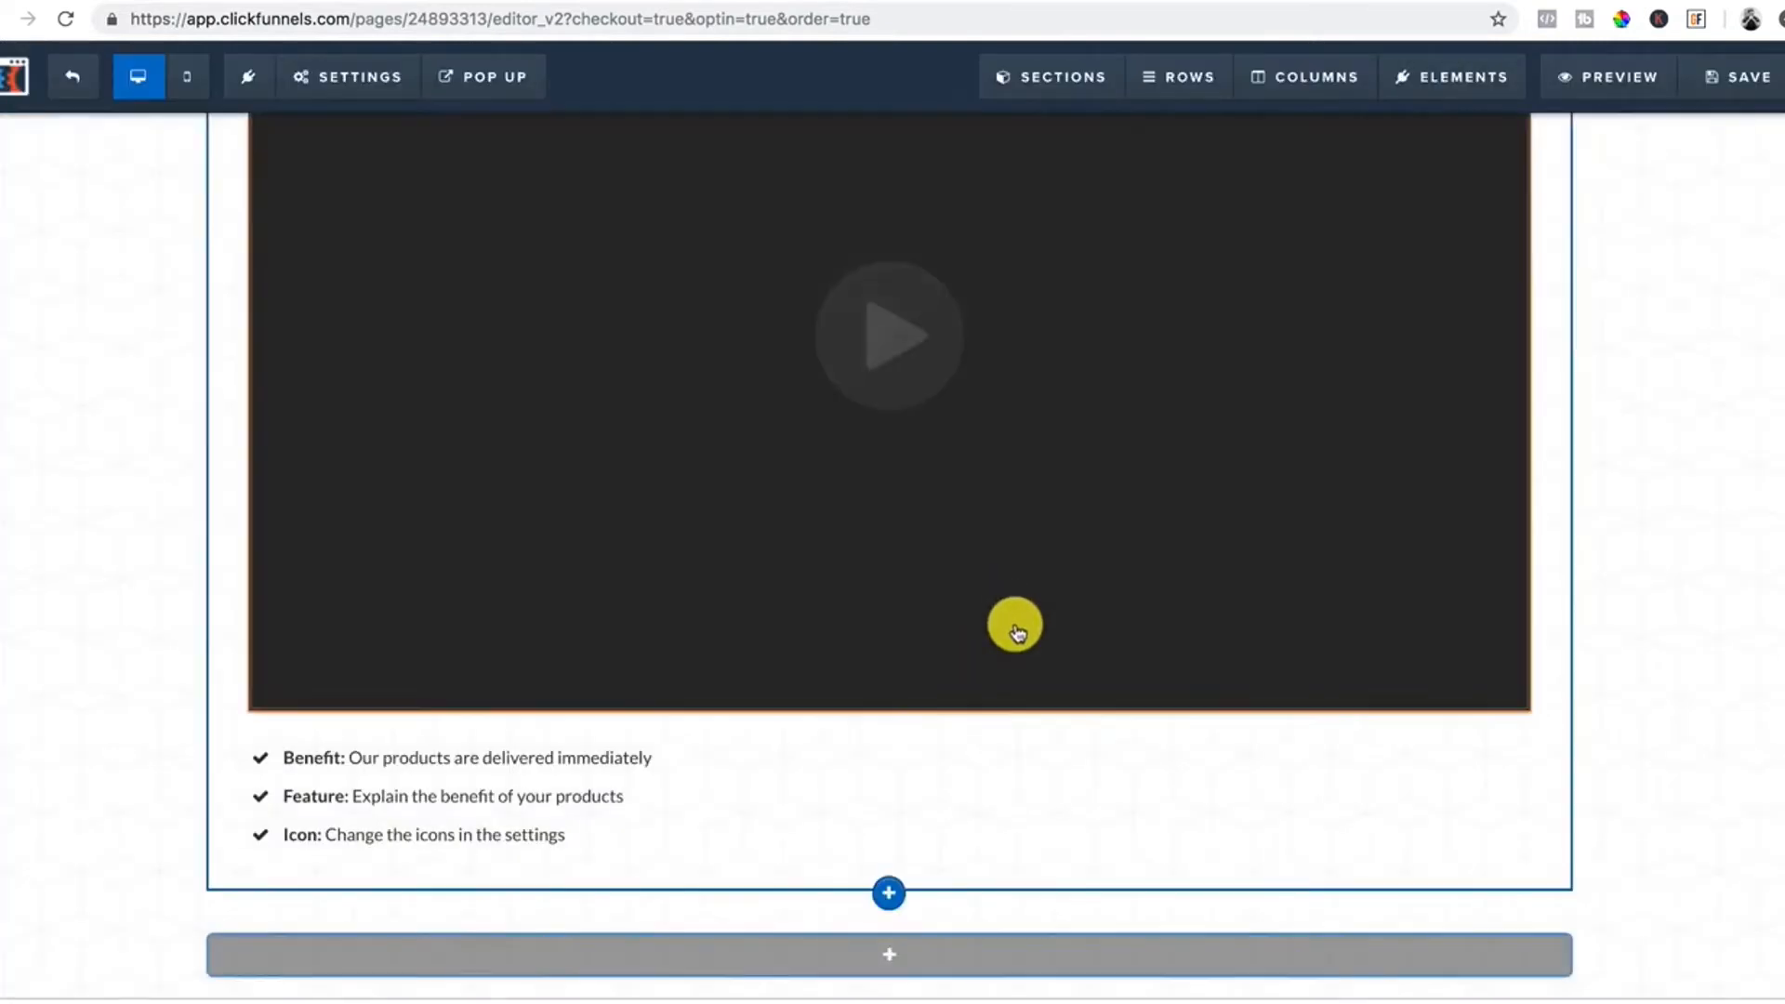
left_click(896, 961)
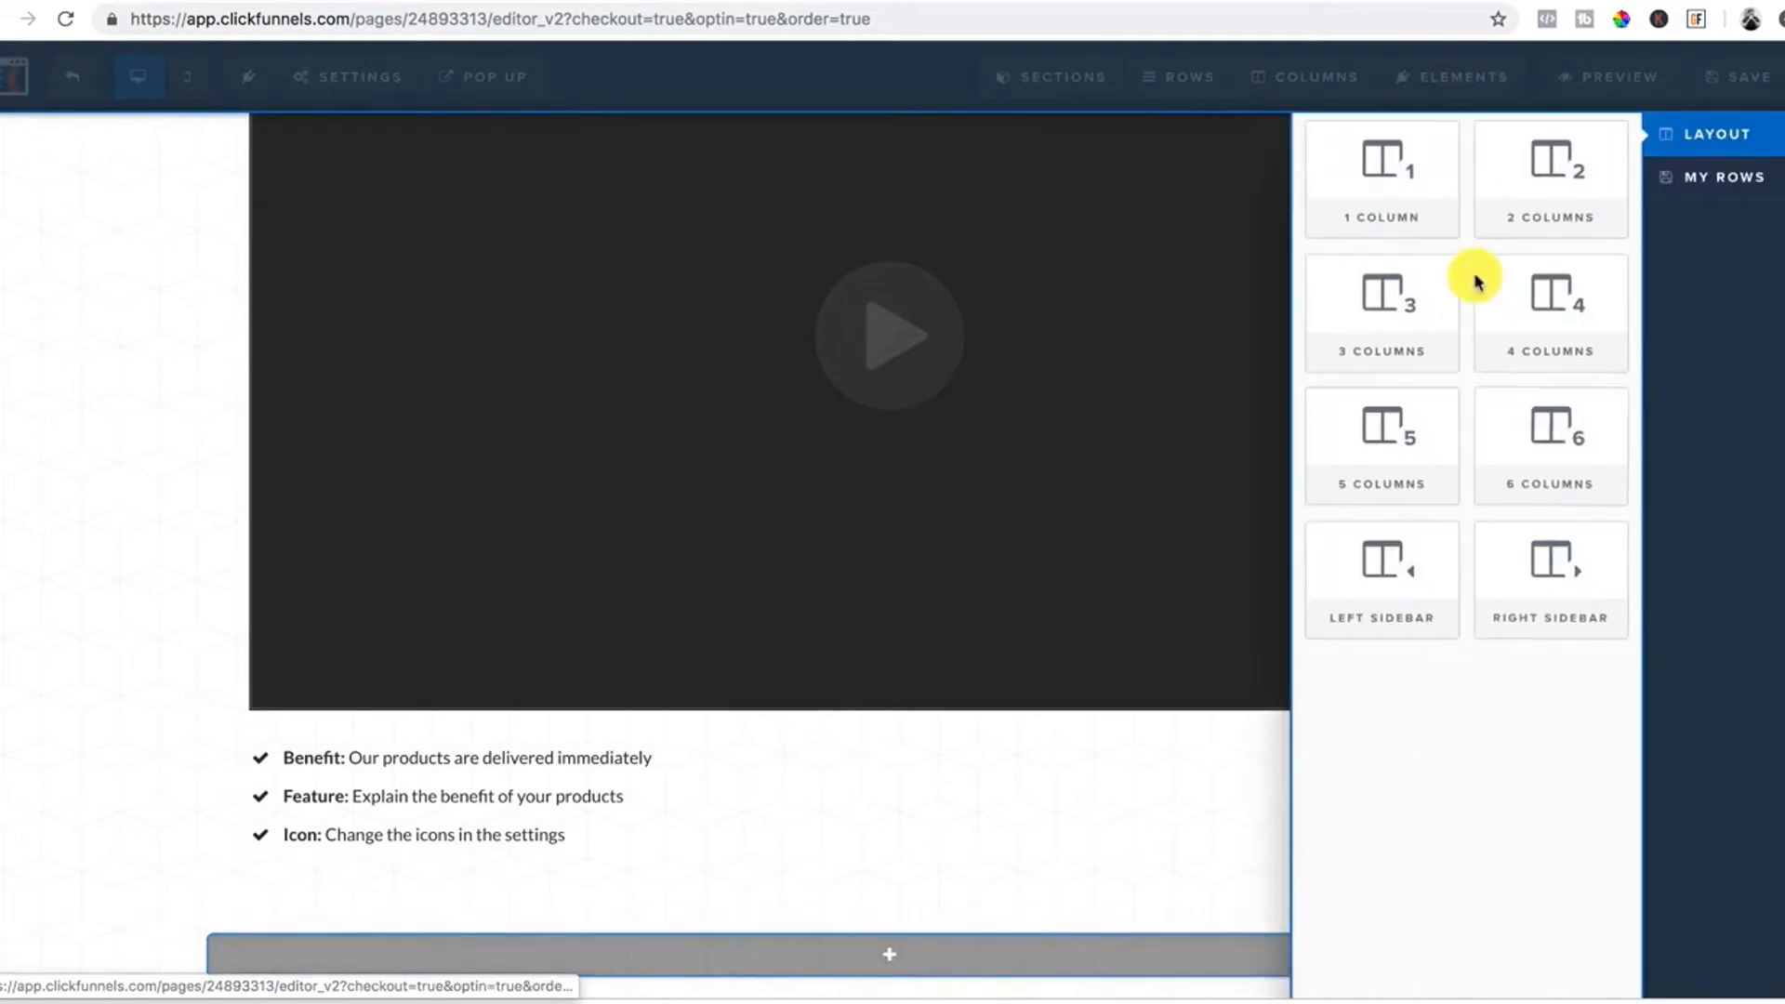
left_click(1574, 199)
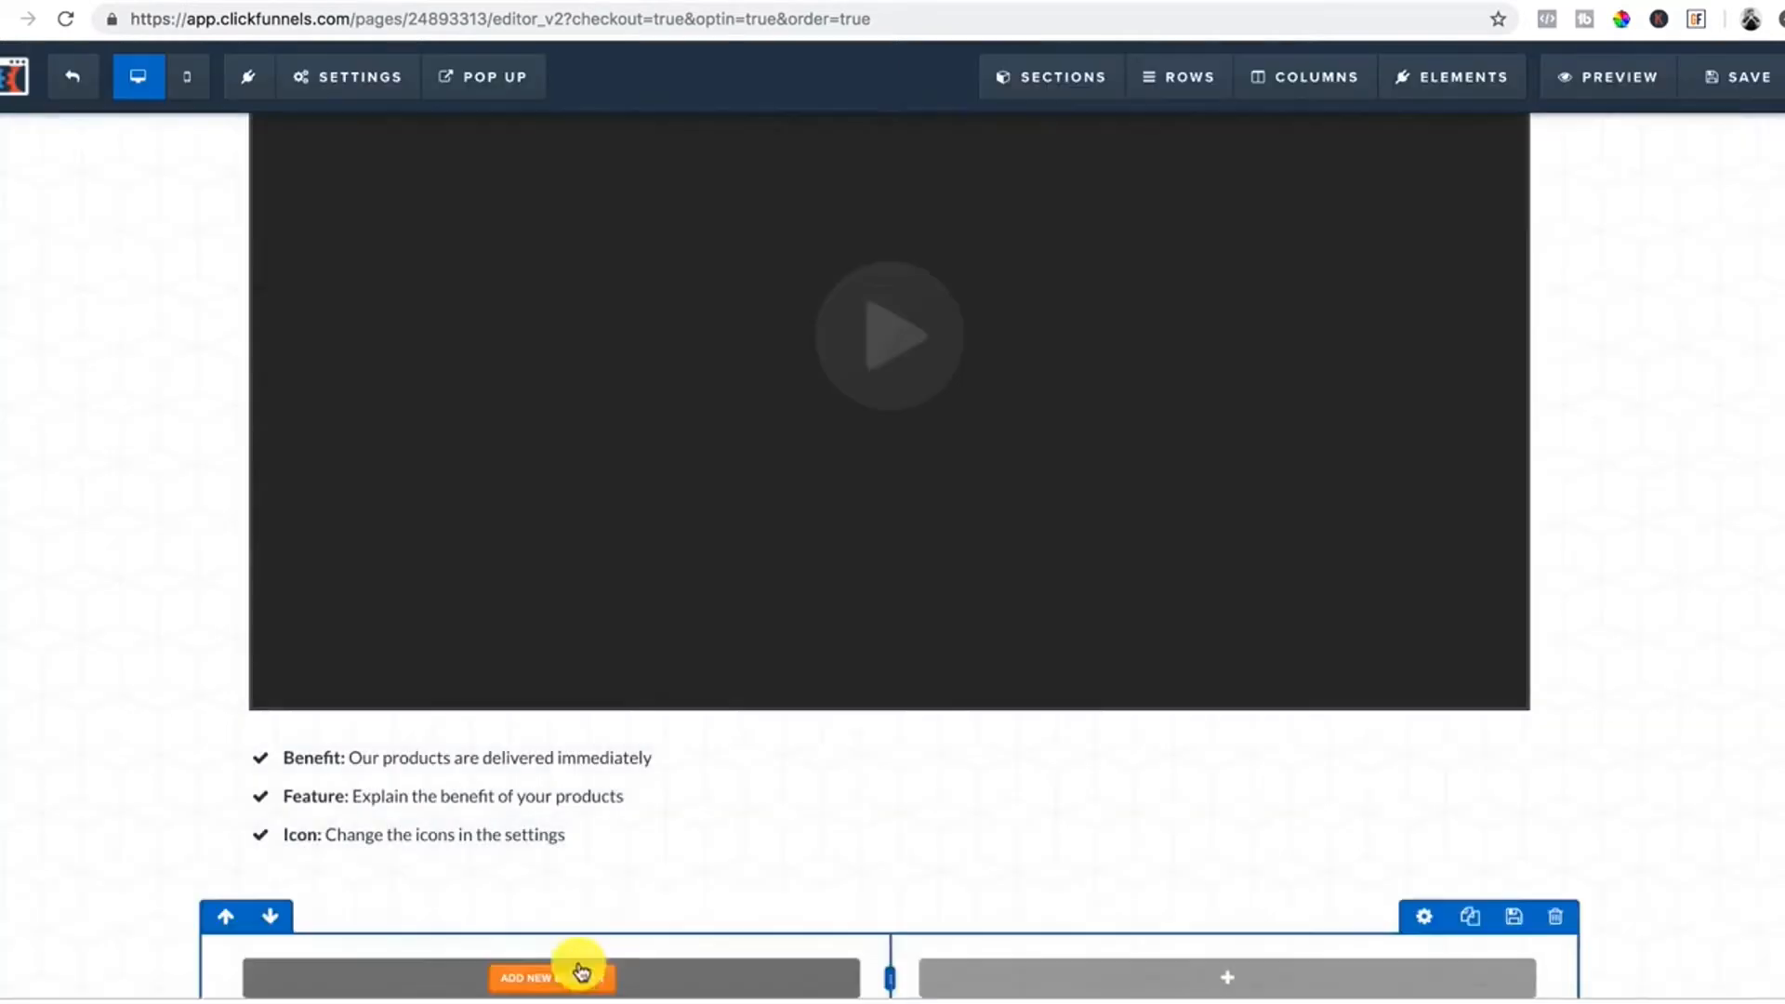
scroll(580, 967, "down", 1)
Put a demo image with a Lorem ipsum paragraph beneath it in the left column.
left_click(554, 911)
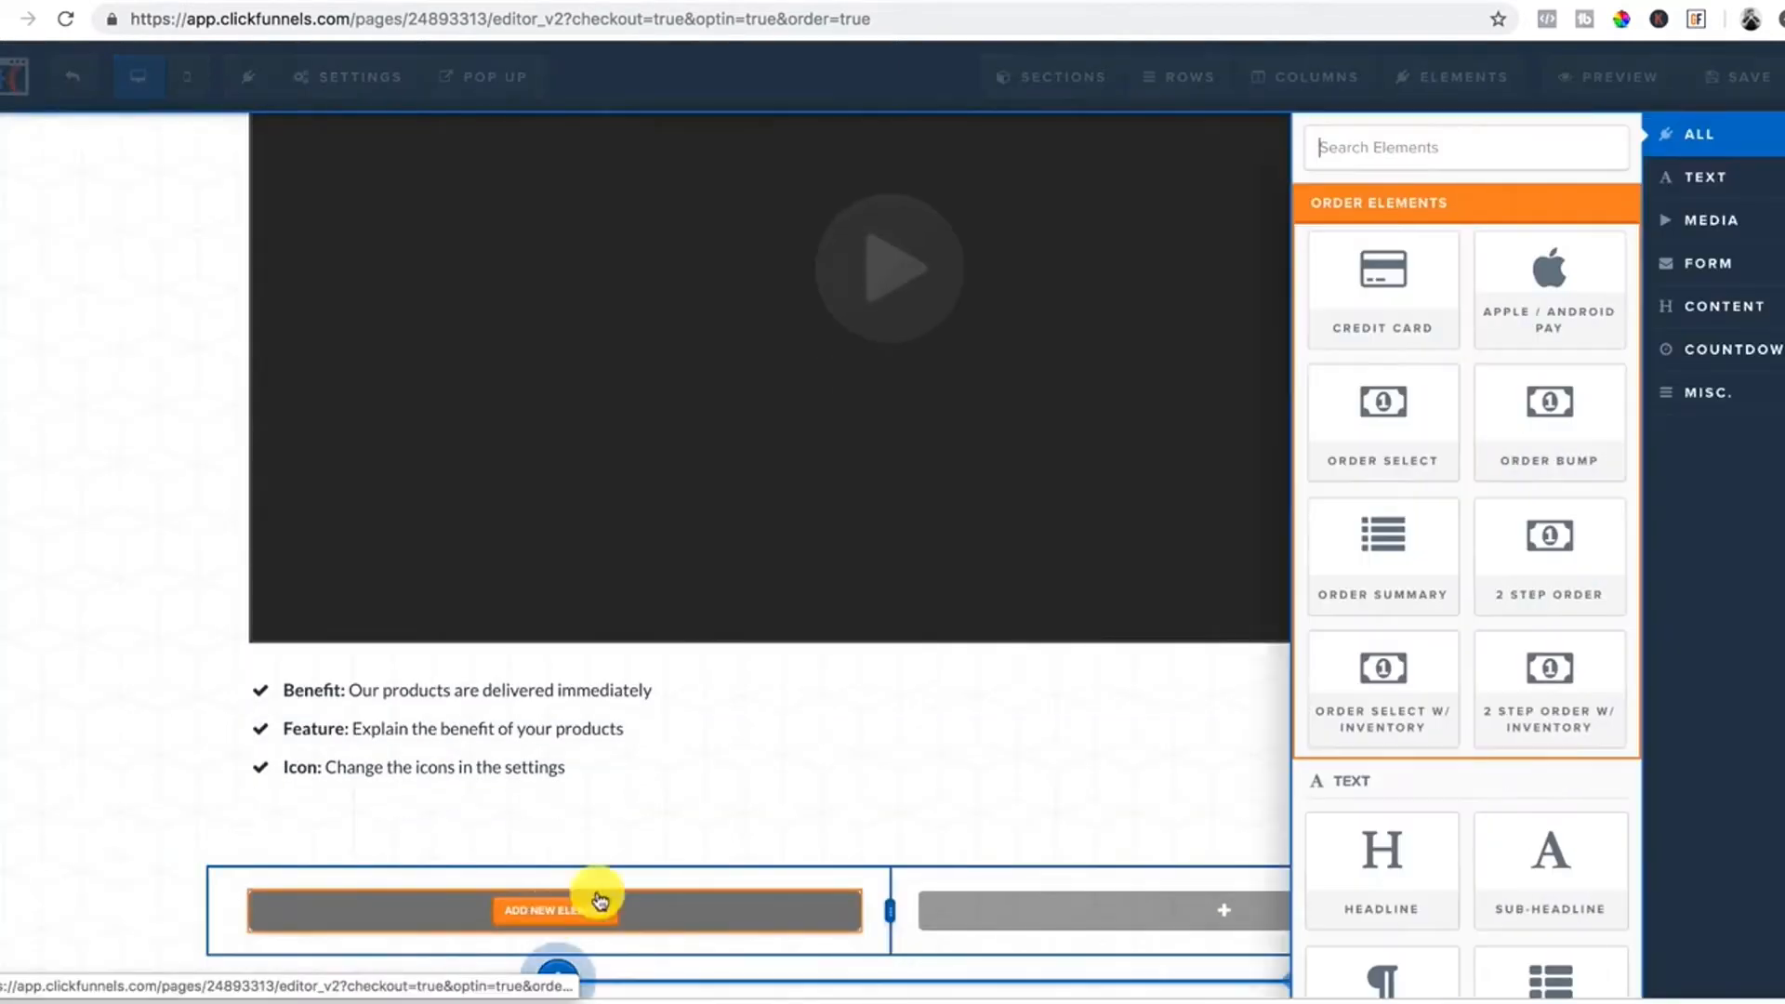
scroll(1380, 818, "down", 3)
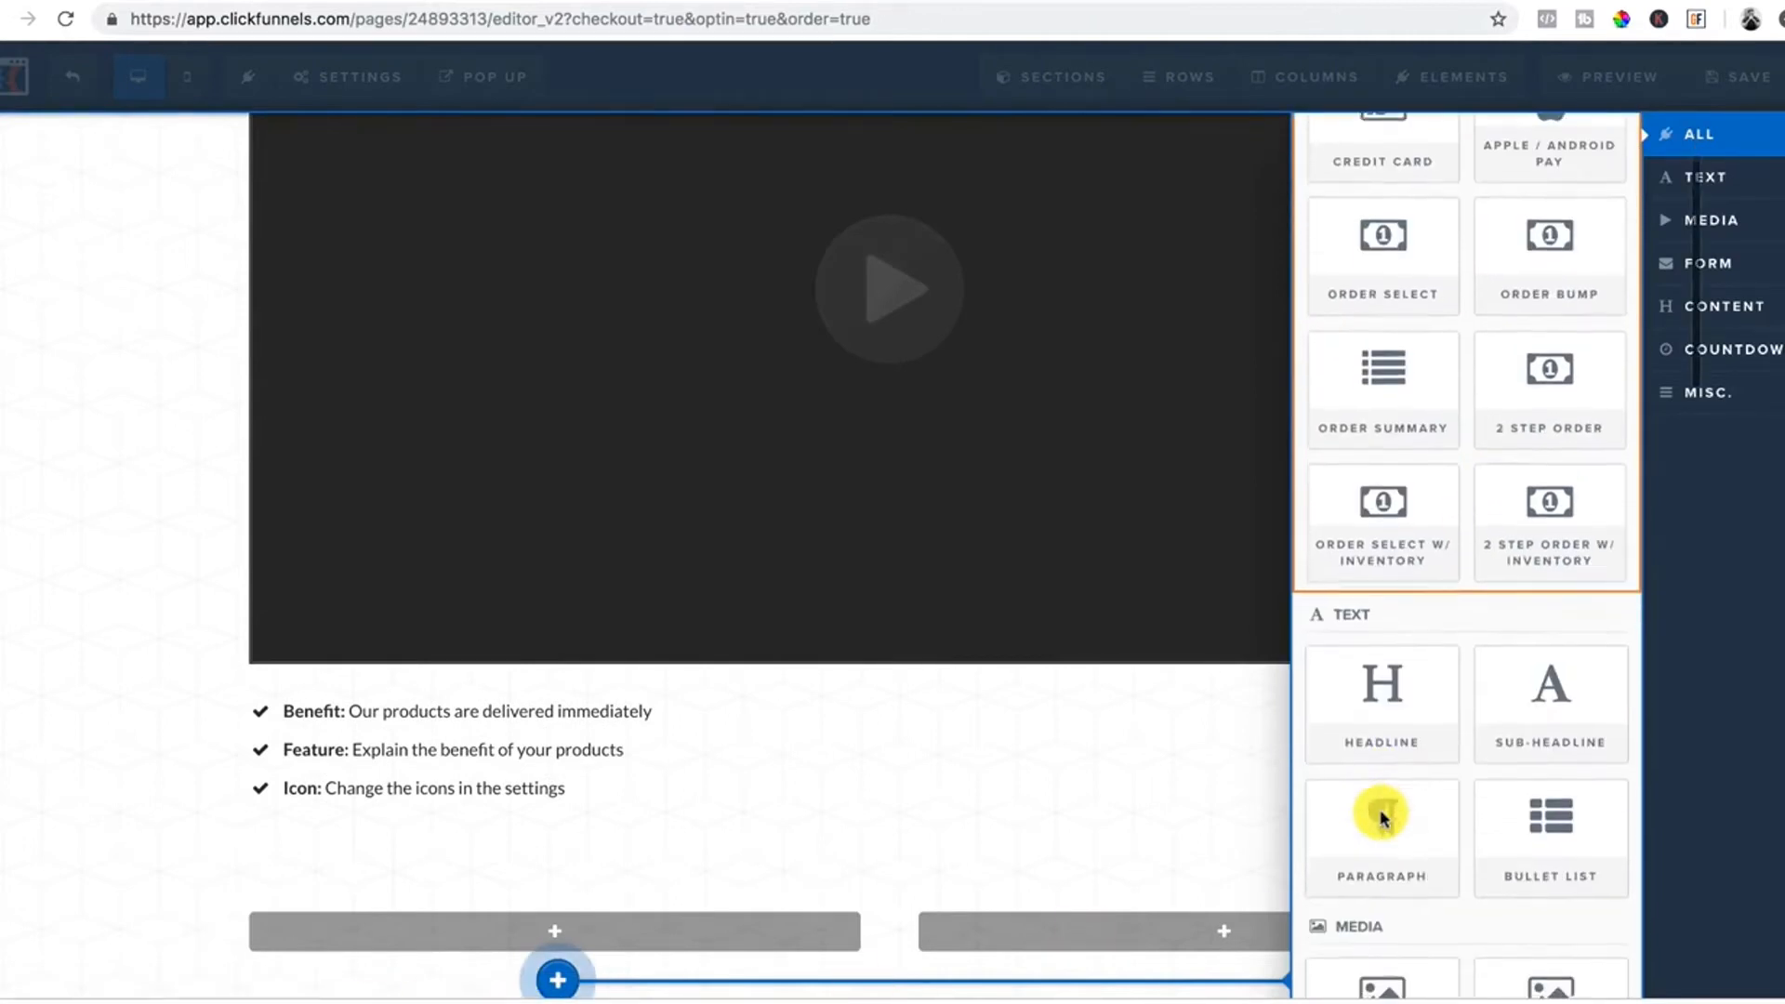
scroll(1395, 809, "down", 2)
scroll(865, 869, "down", 2)
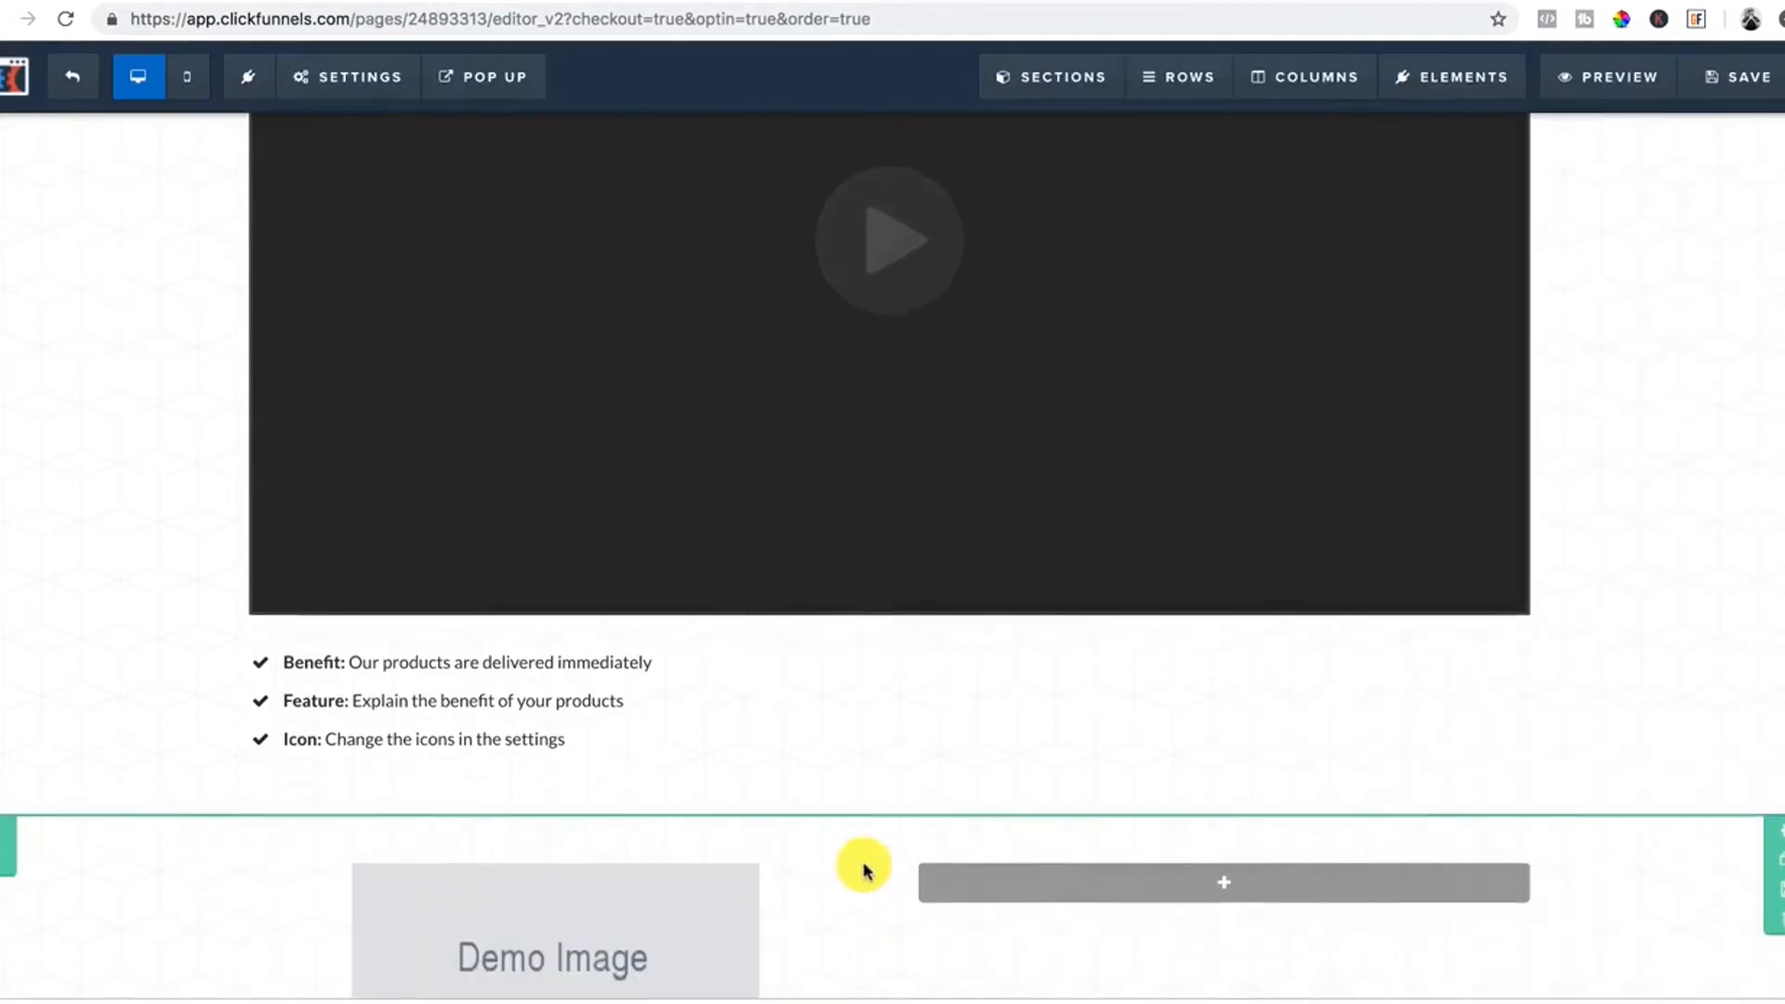
left_click(576, 928)
scroll(1348, 642, "down", 3)
left_click(1394, 793)
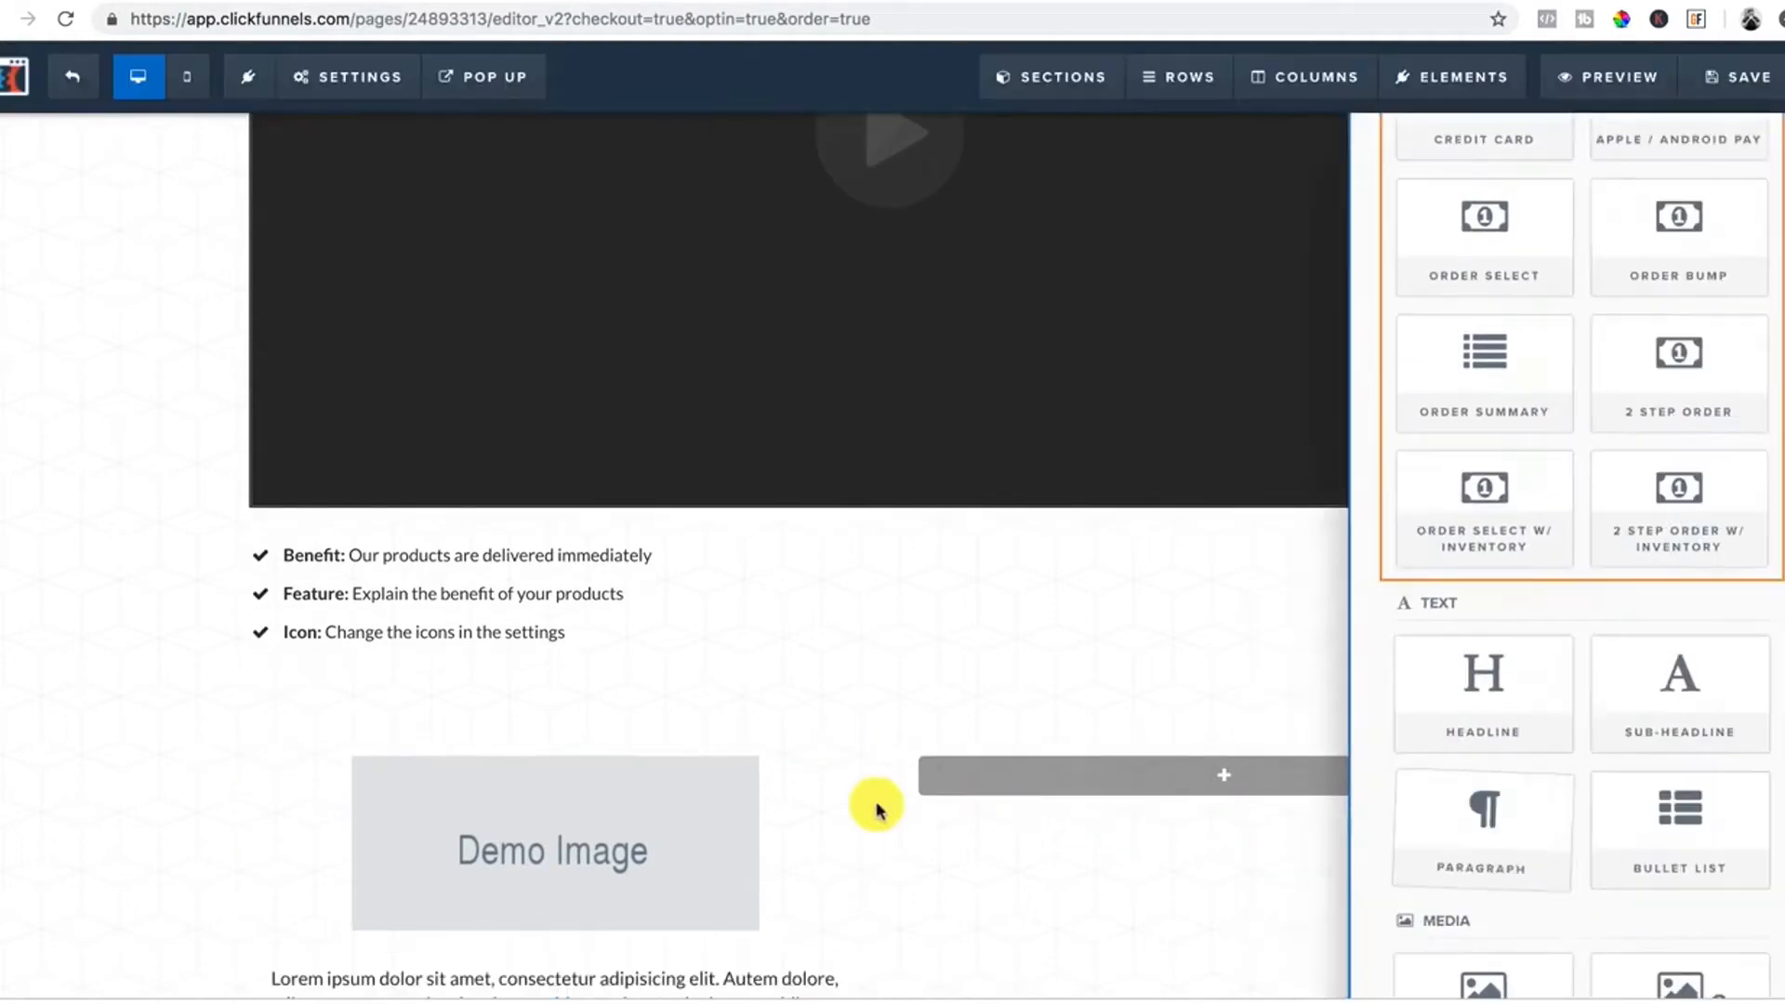
scroll(877, 805, "down", 2)
Add a demo image and paragraph to the right column, then a full-width section with a row.
left_click(1238, 669)
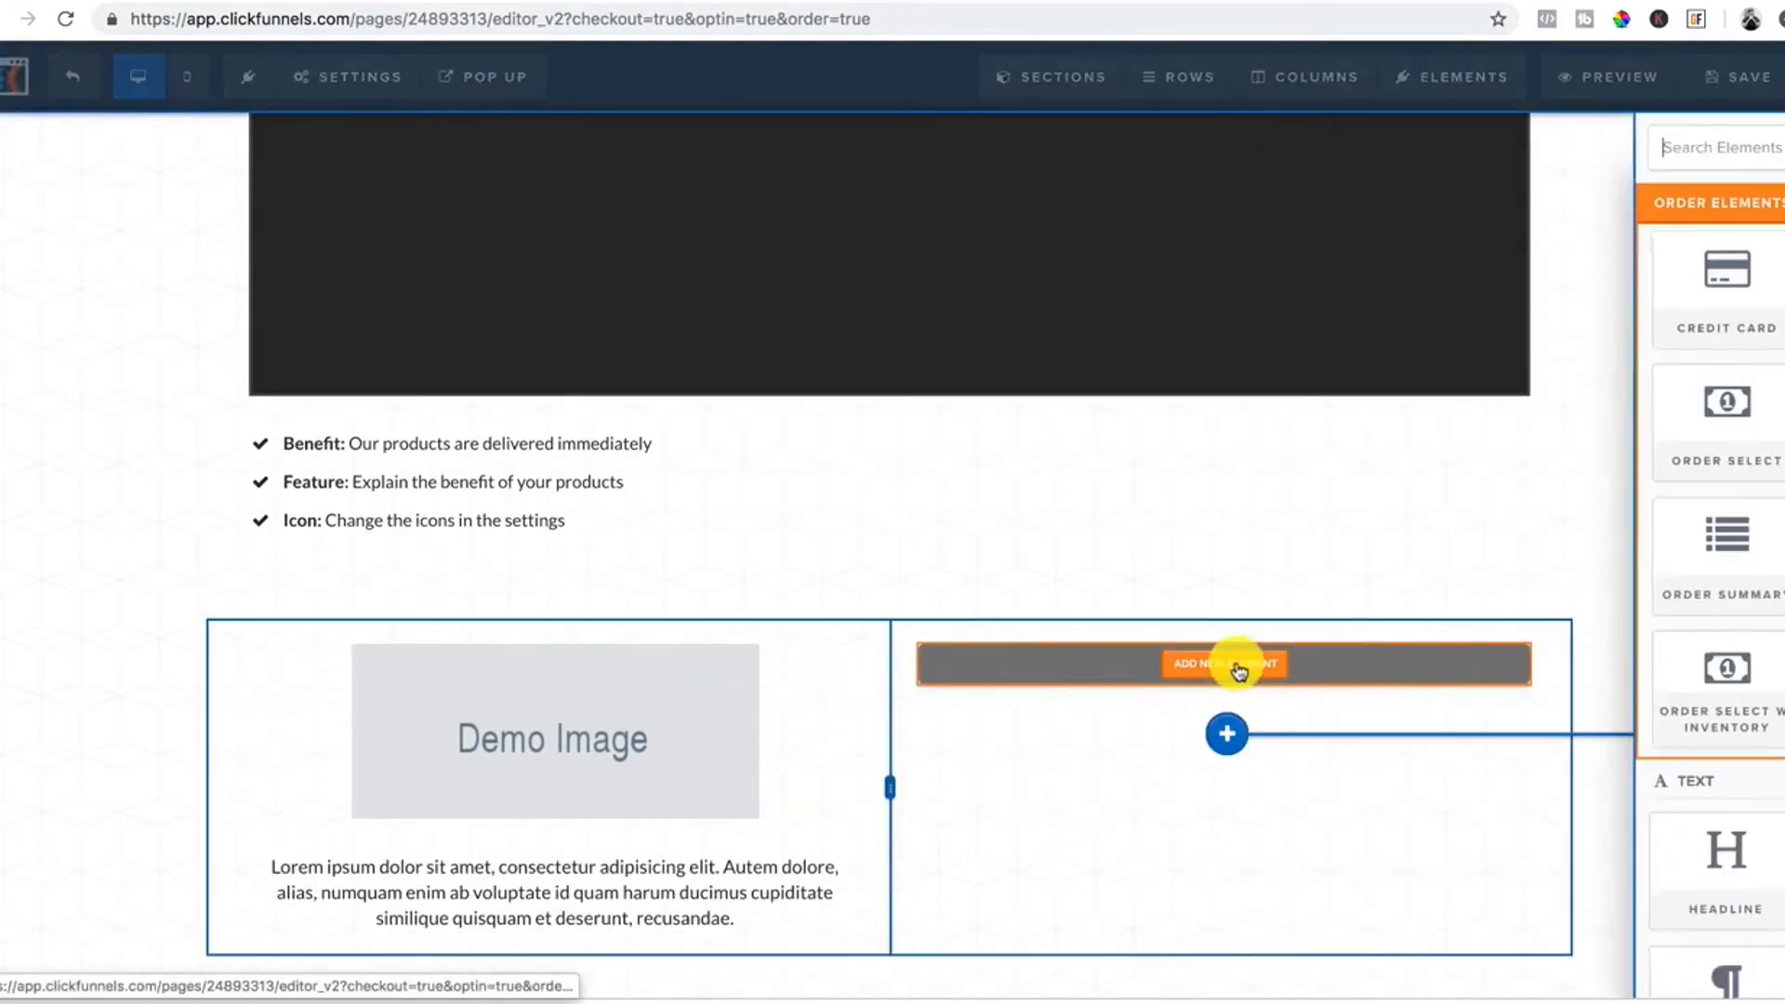
scroll(1432, 853, "down", 6)
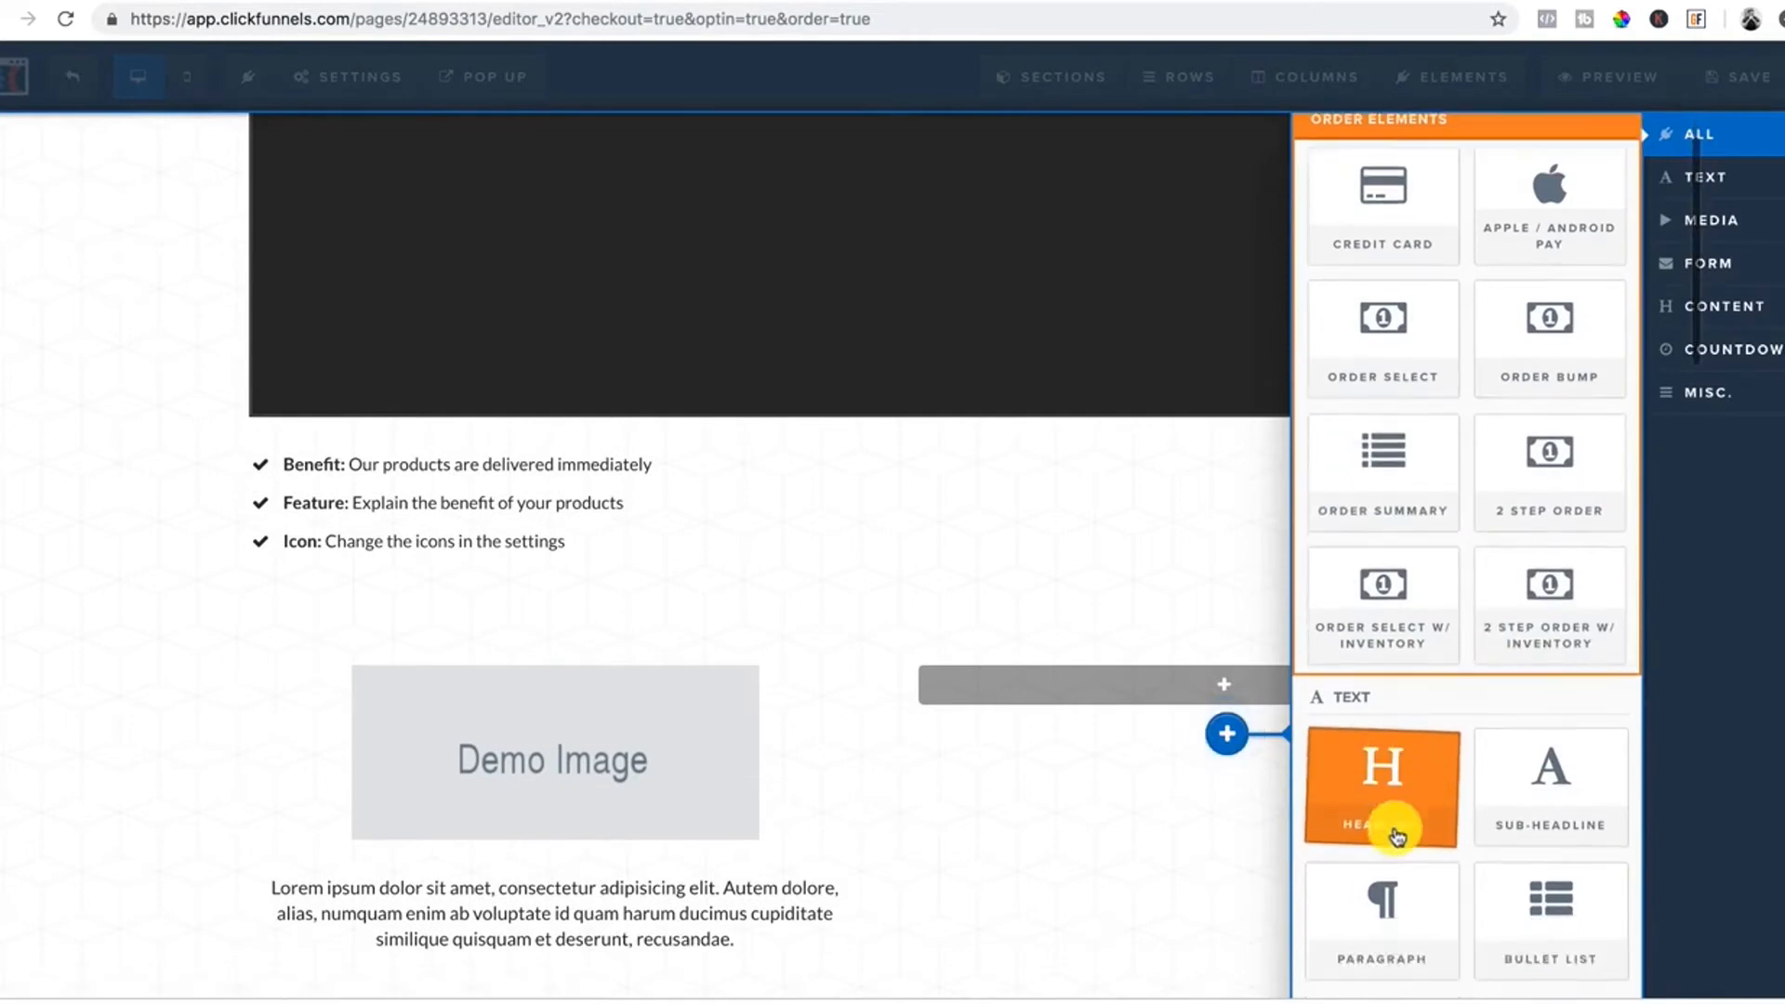
left_click(1382, 623)
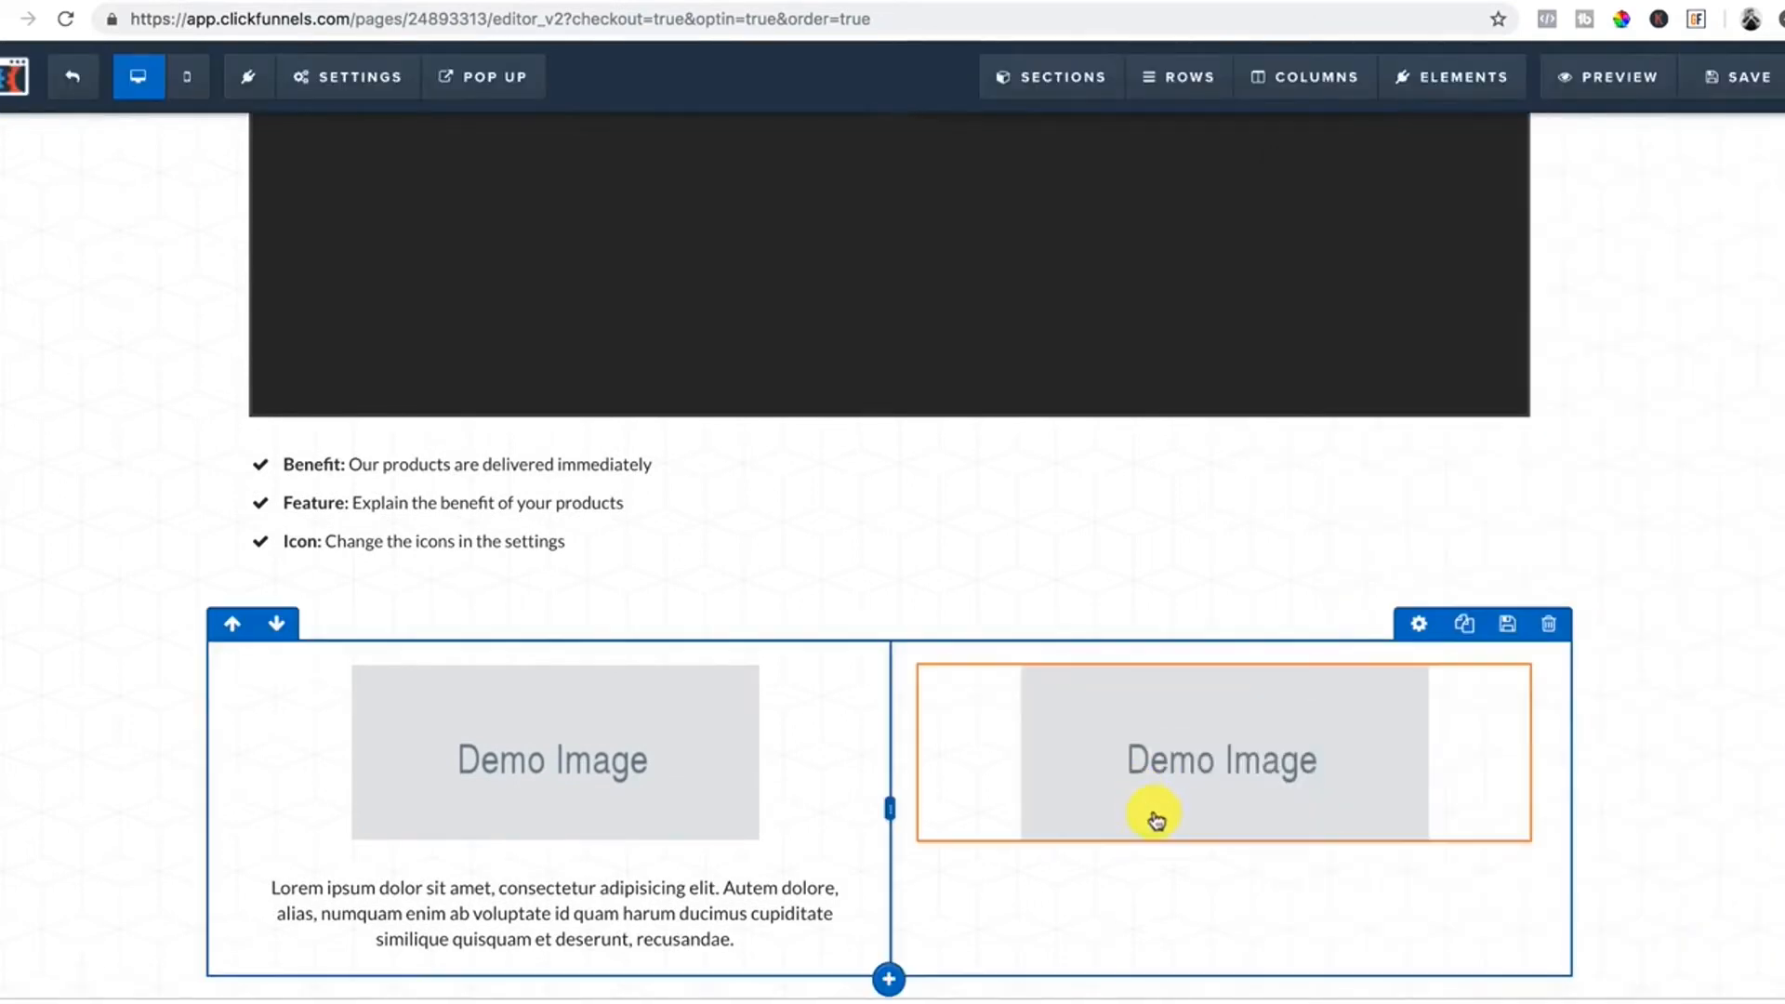
left_click(1228, 879)
scroll(1432, 633, "down", 4)
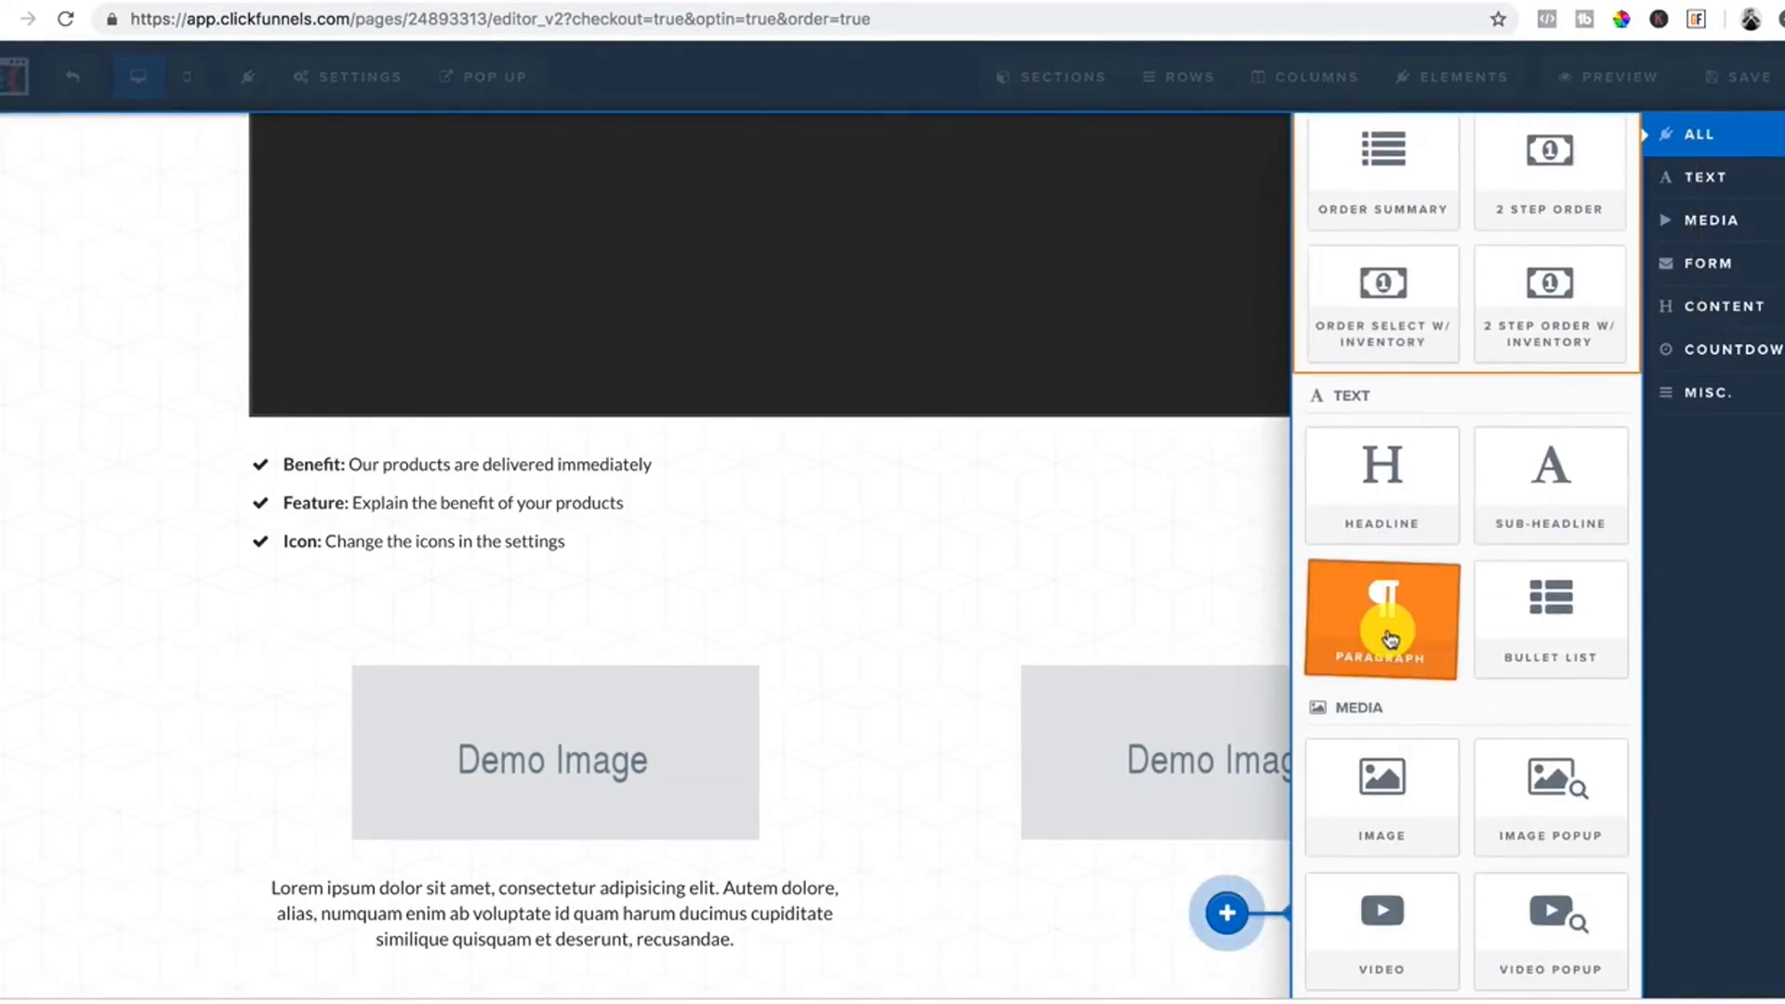
left_click(1369, 611)
scroll(1141, 719, "down", 1)
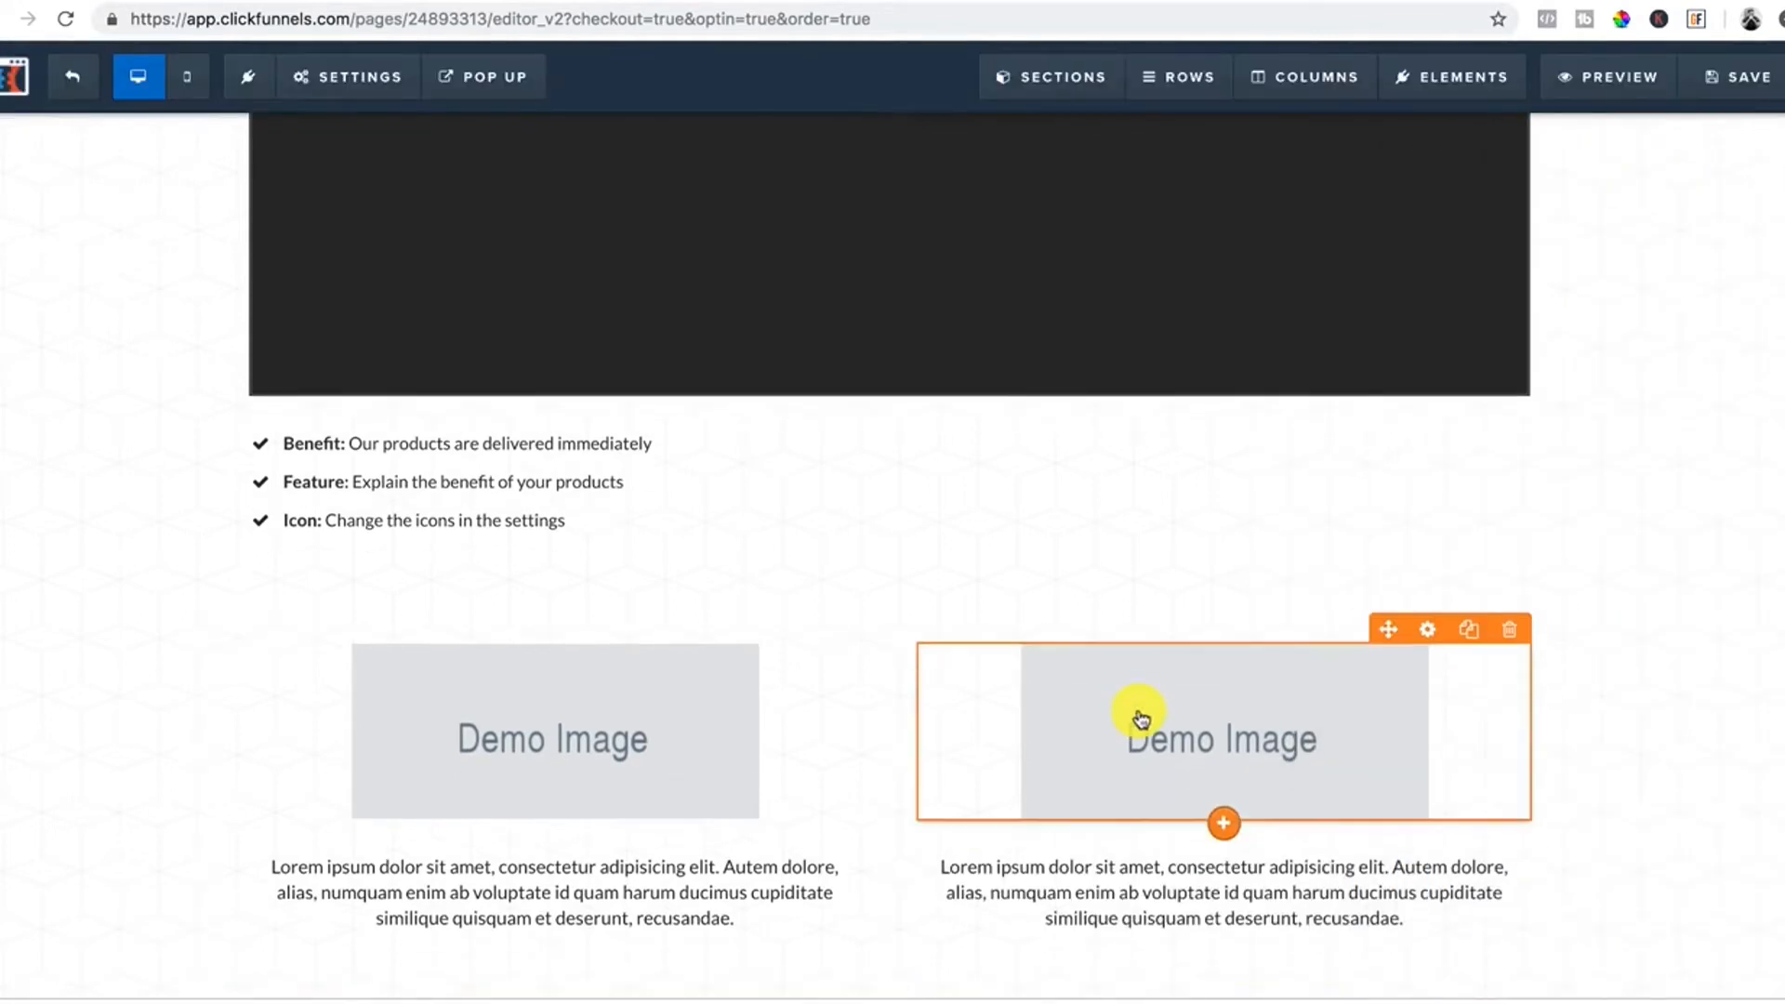
left_click(895, 987)
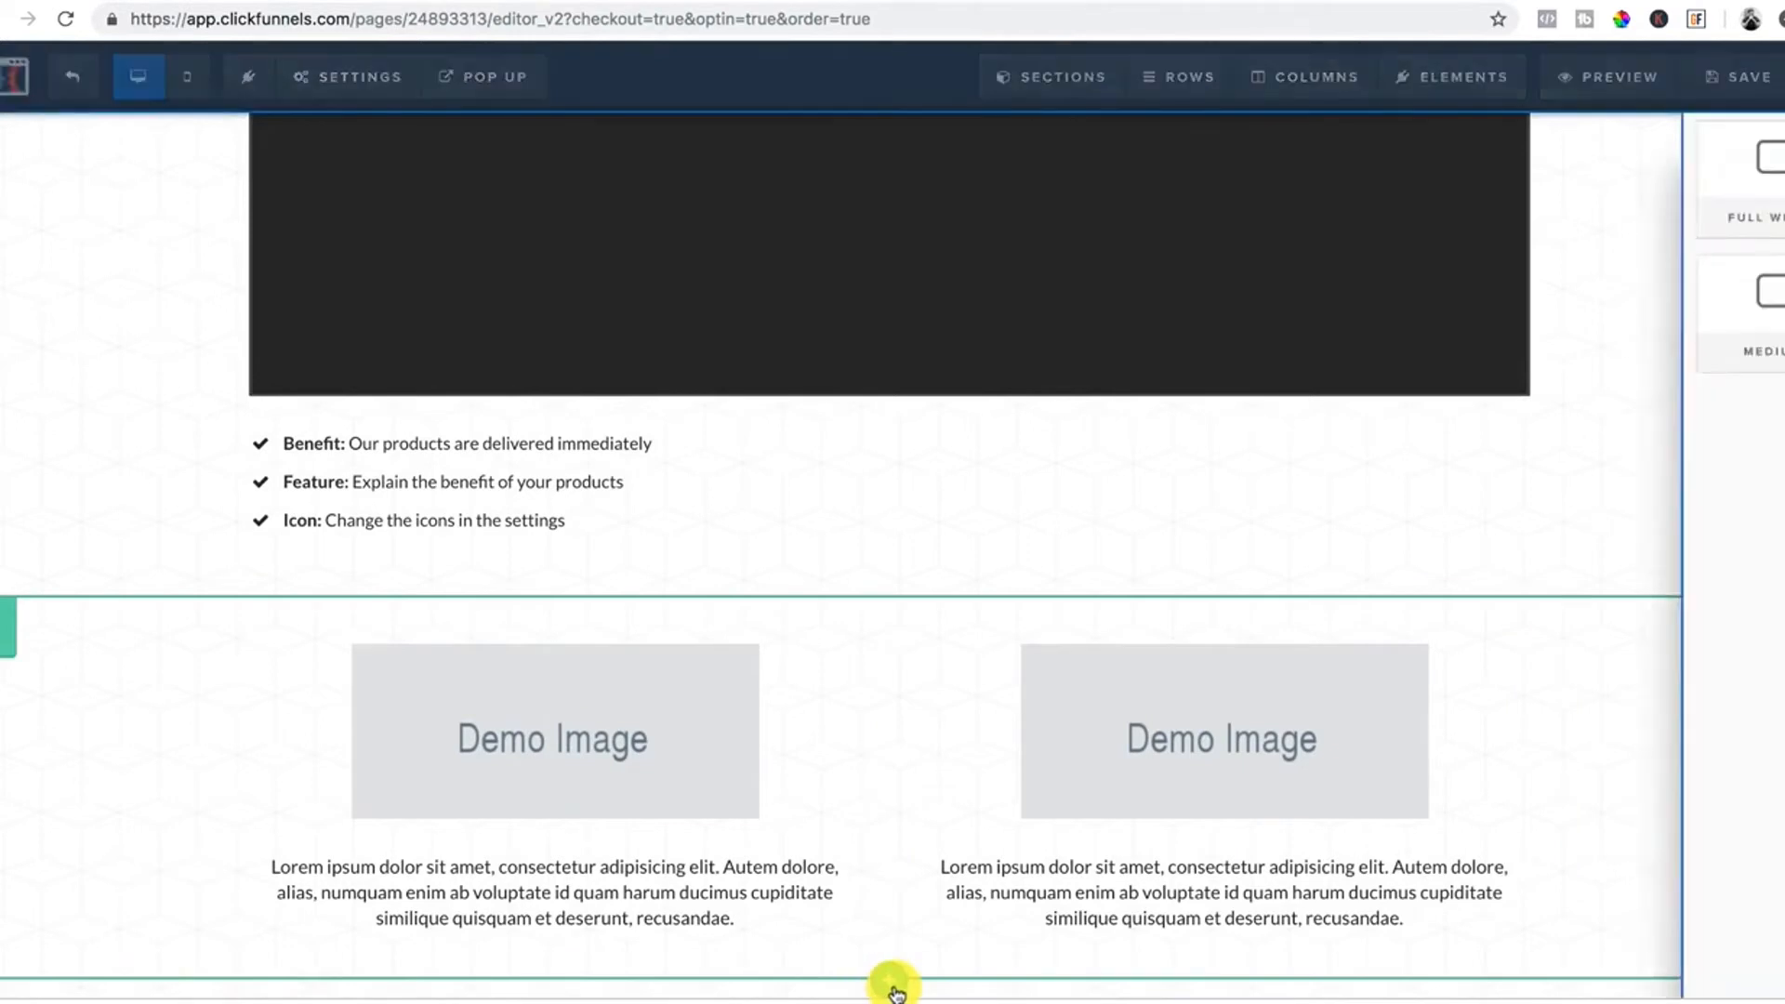
left_click(1402, 212)
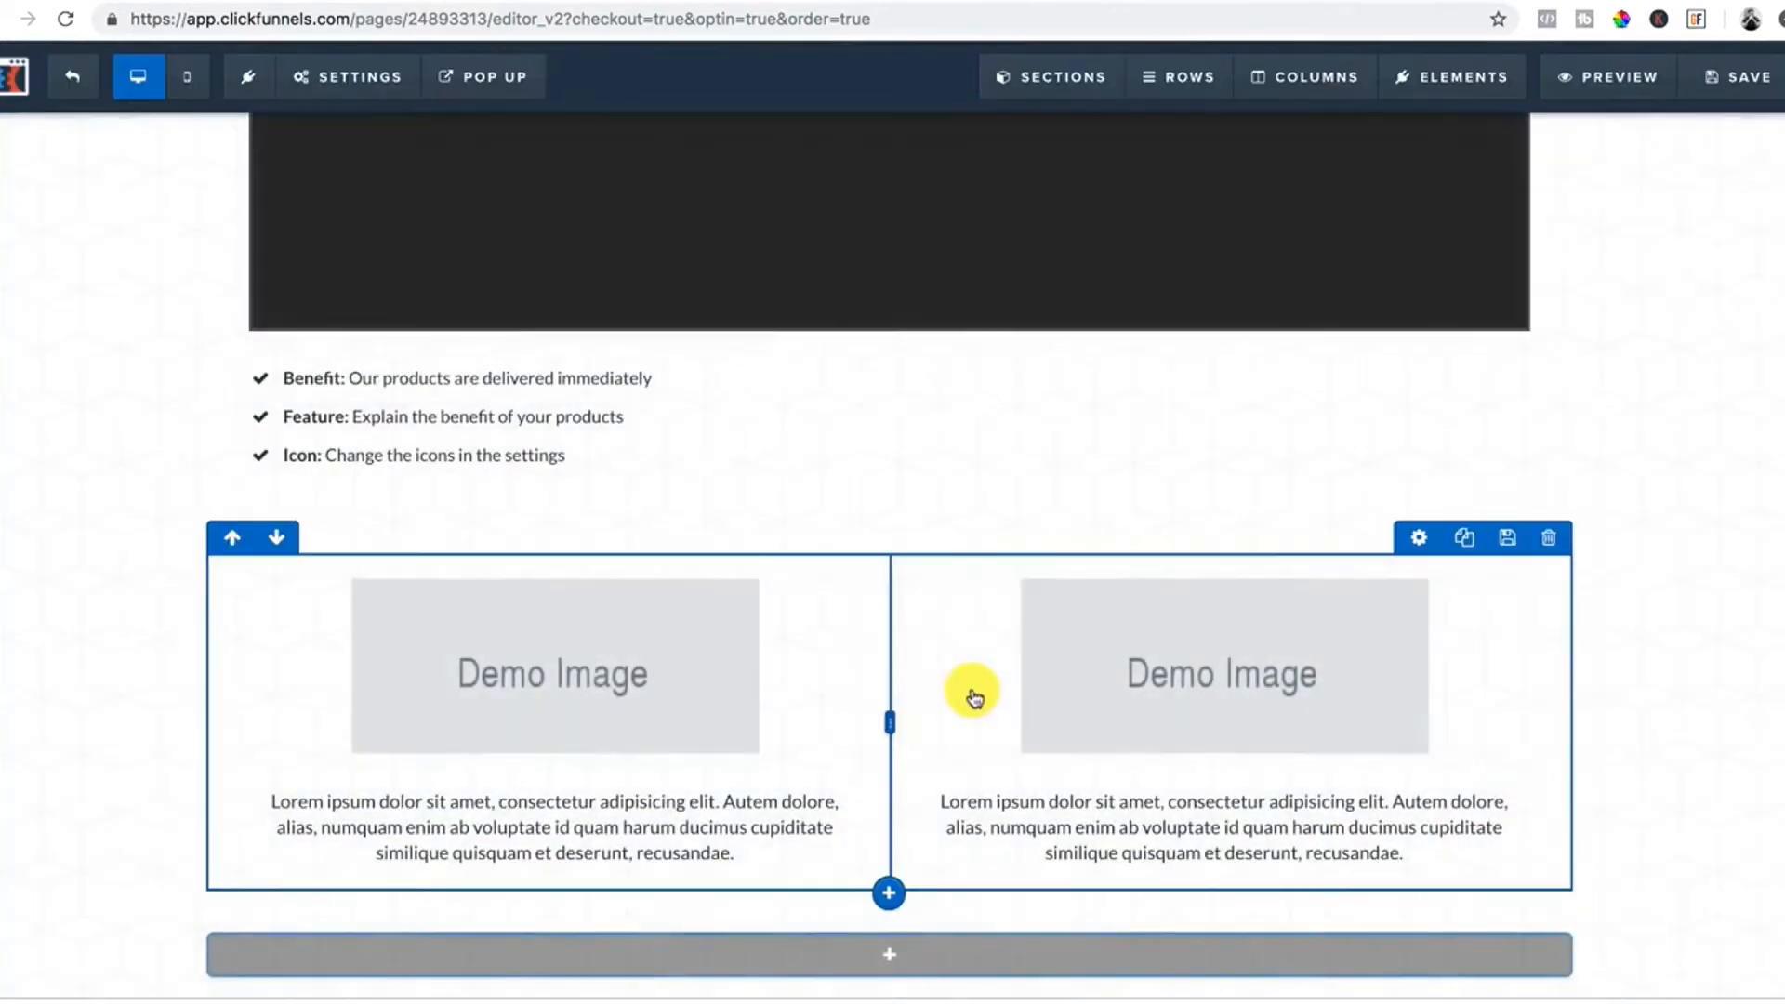
left_click(889, 955)
Make the row single-column and insert a centred demo image.
left_click(1404, 214)
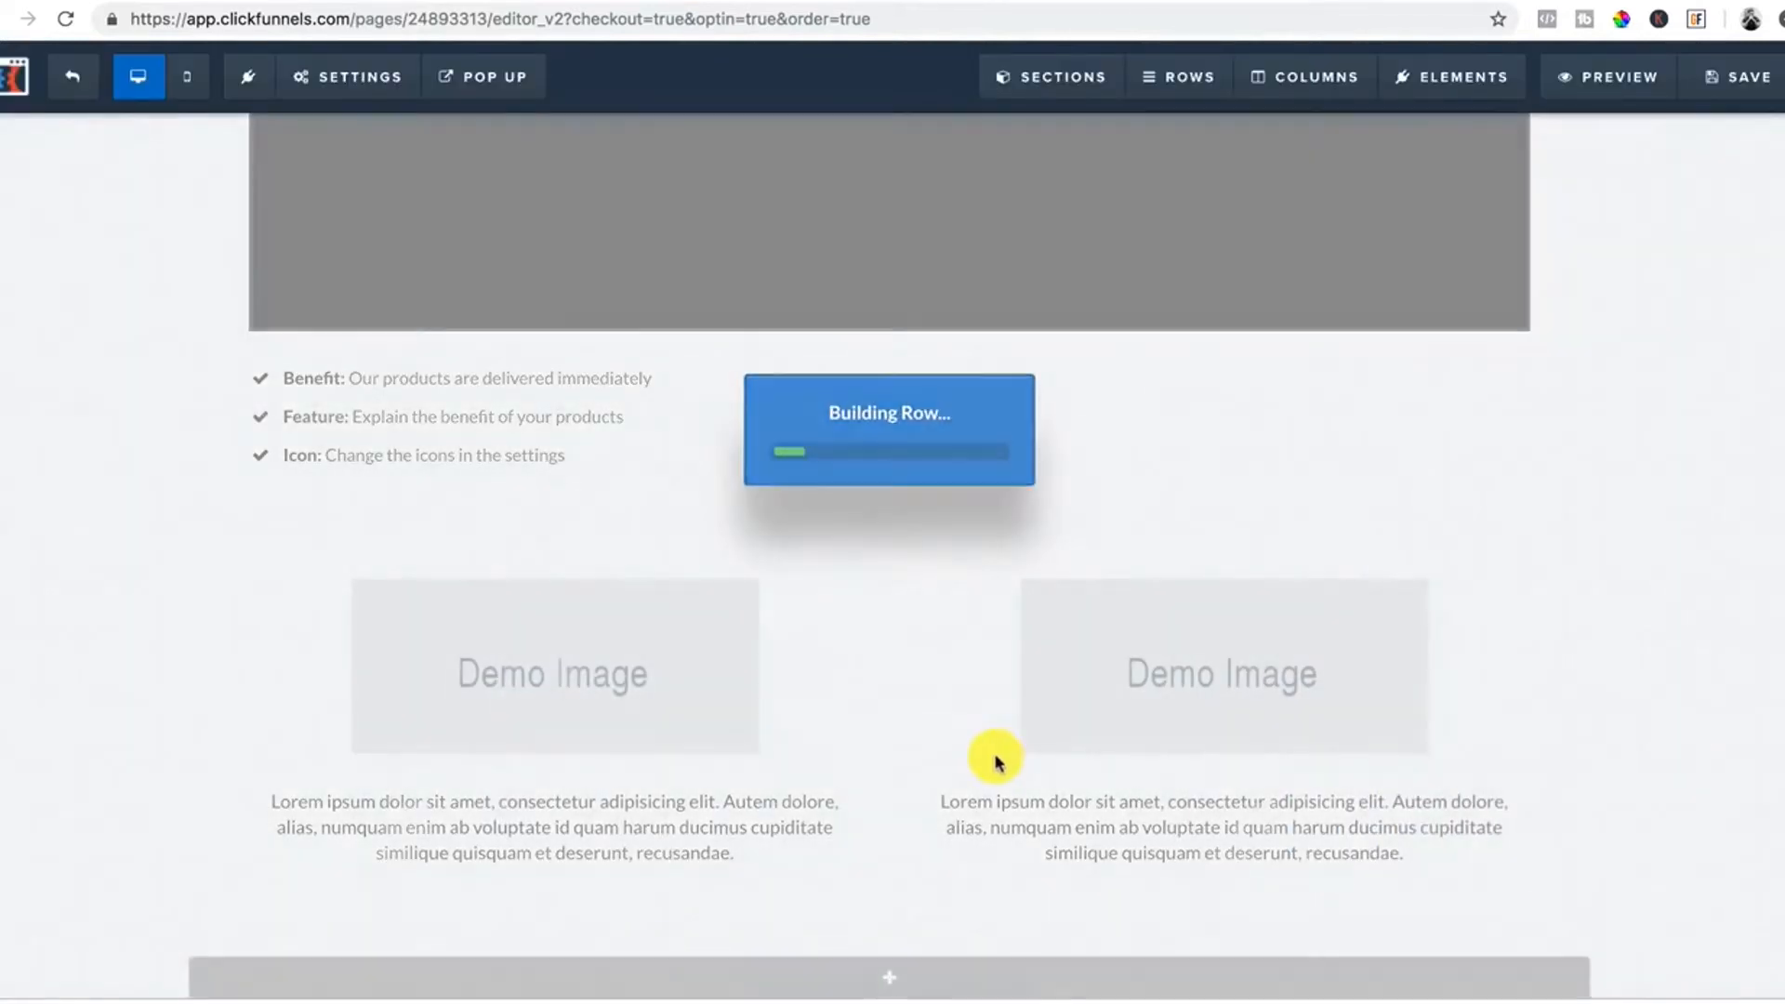
left_click(898, 933)
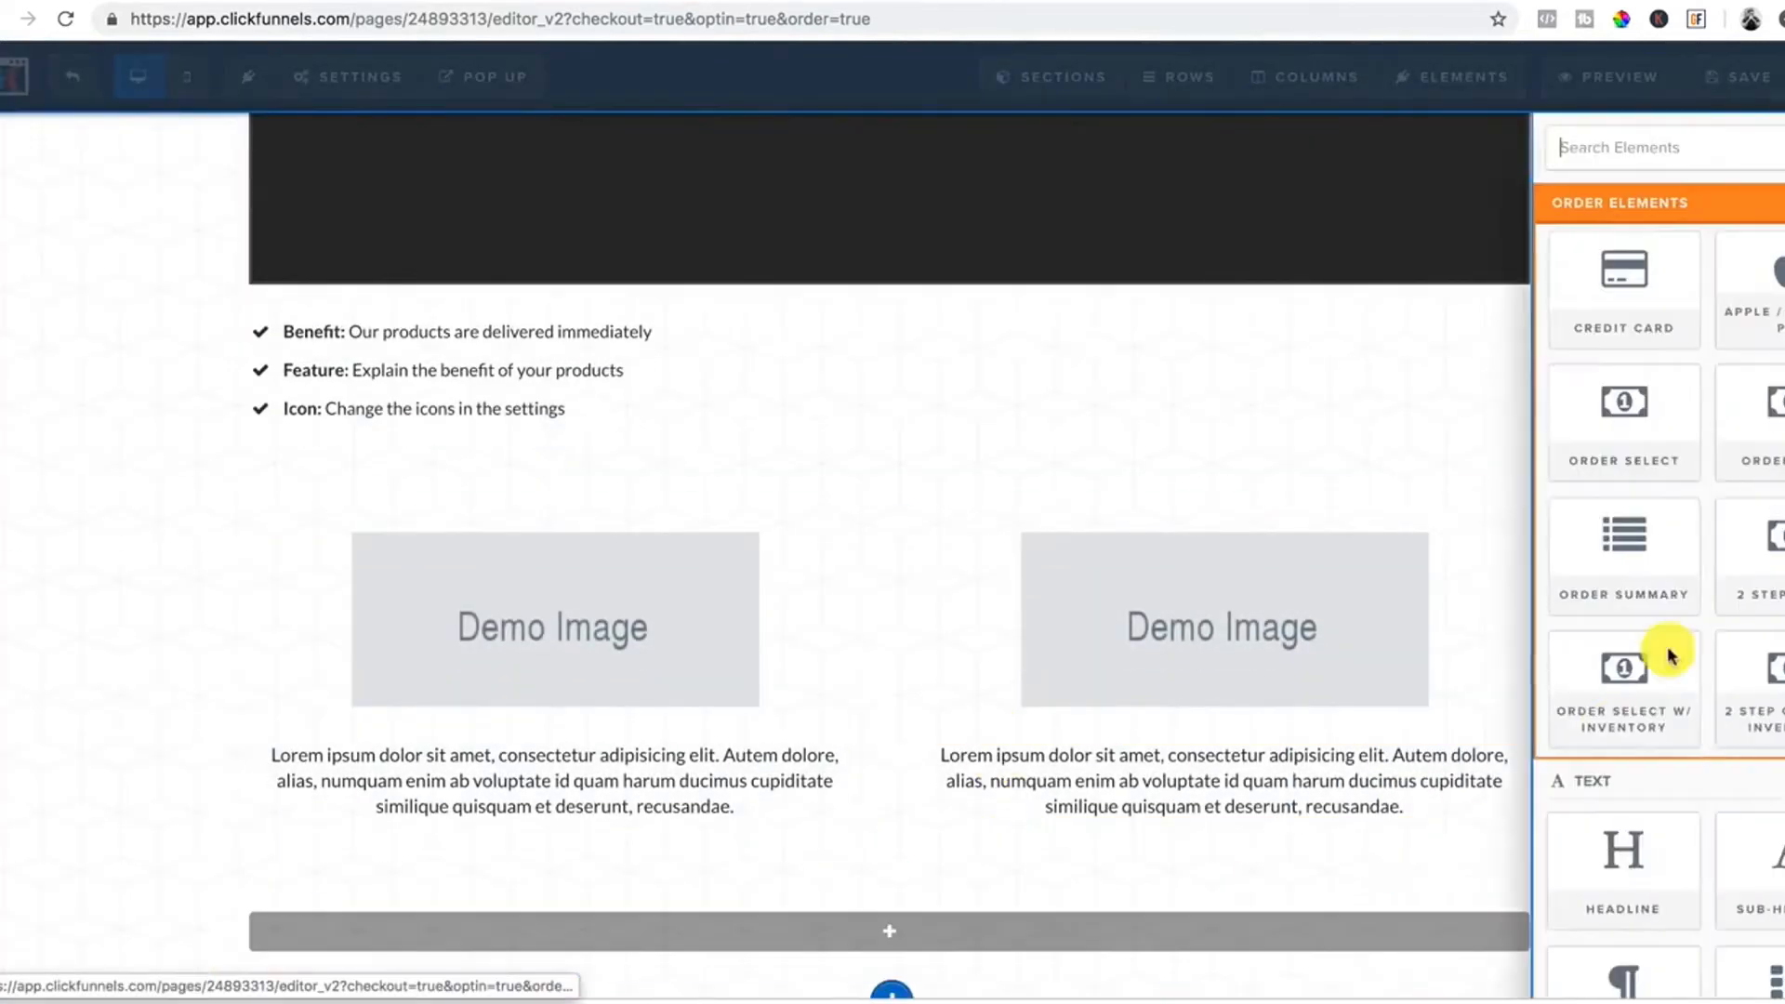
scroll(1379, 818, "down", 5)
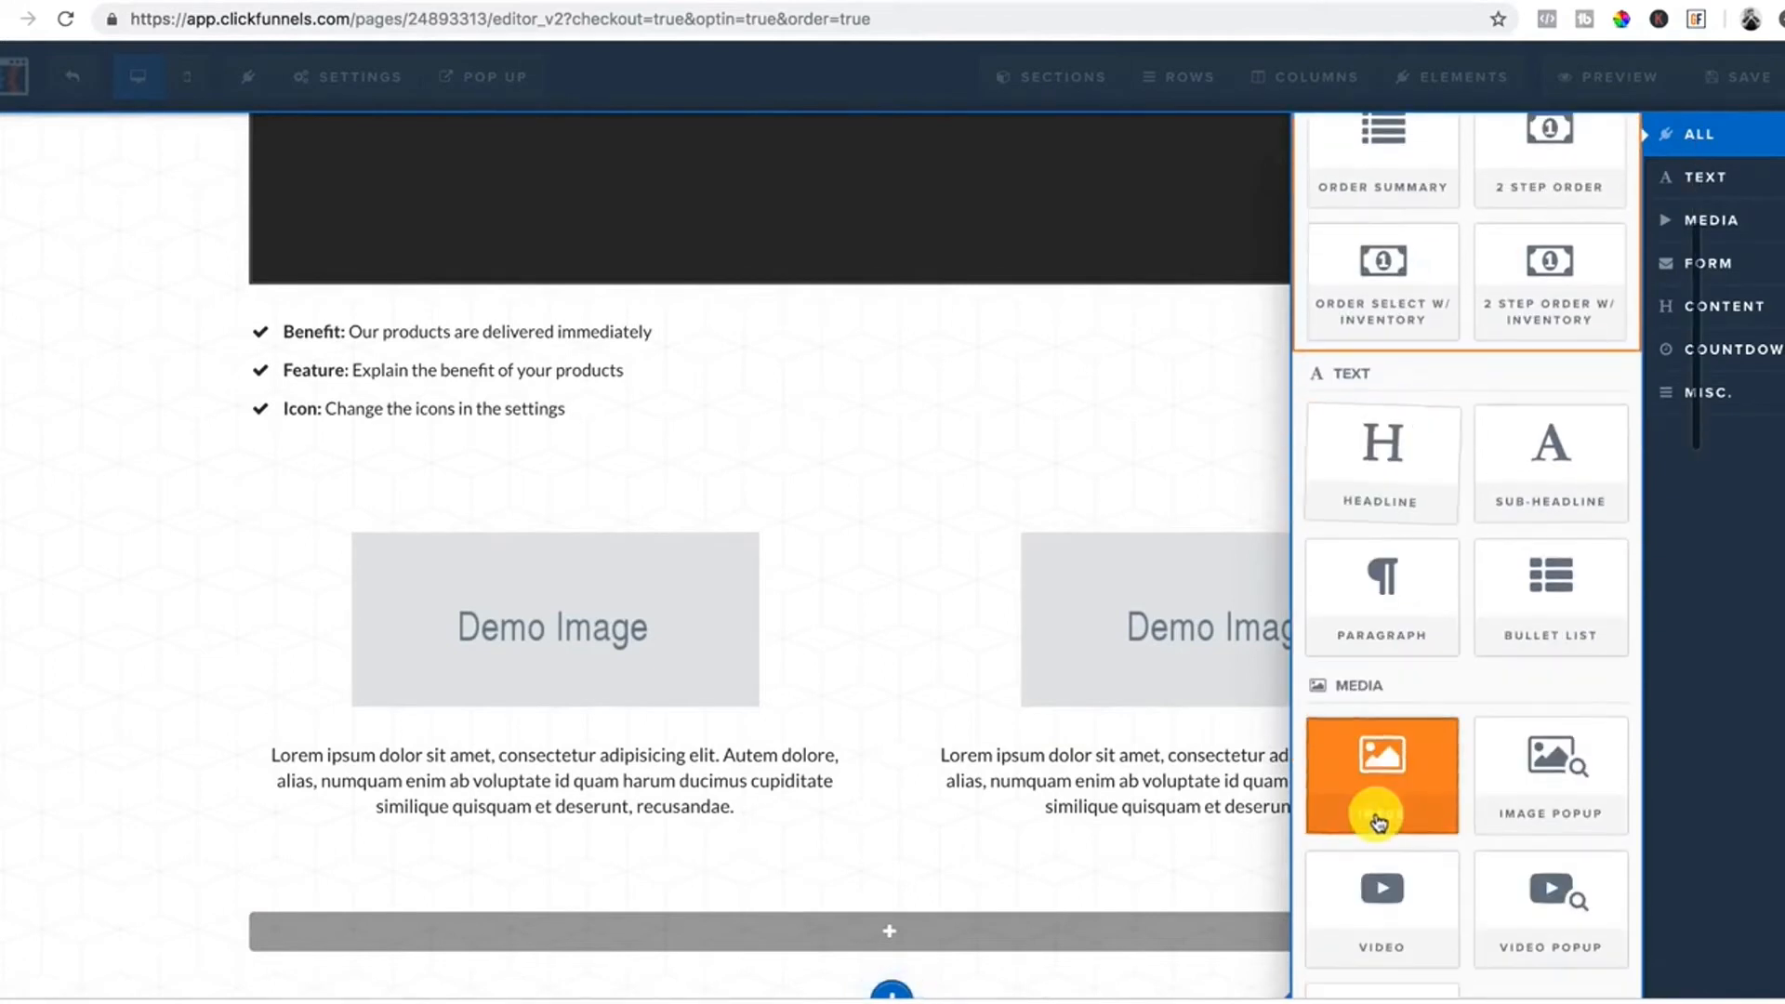
left_click(1381, 781)
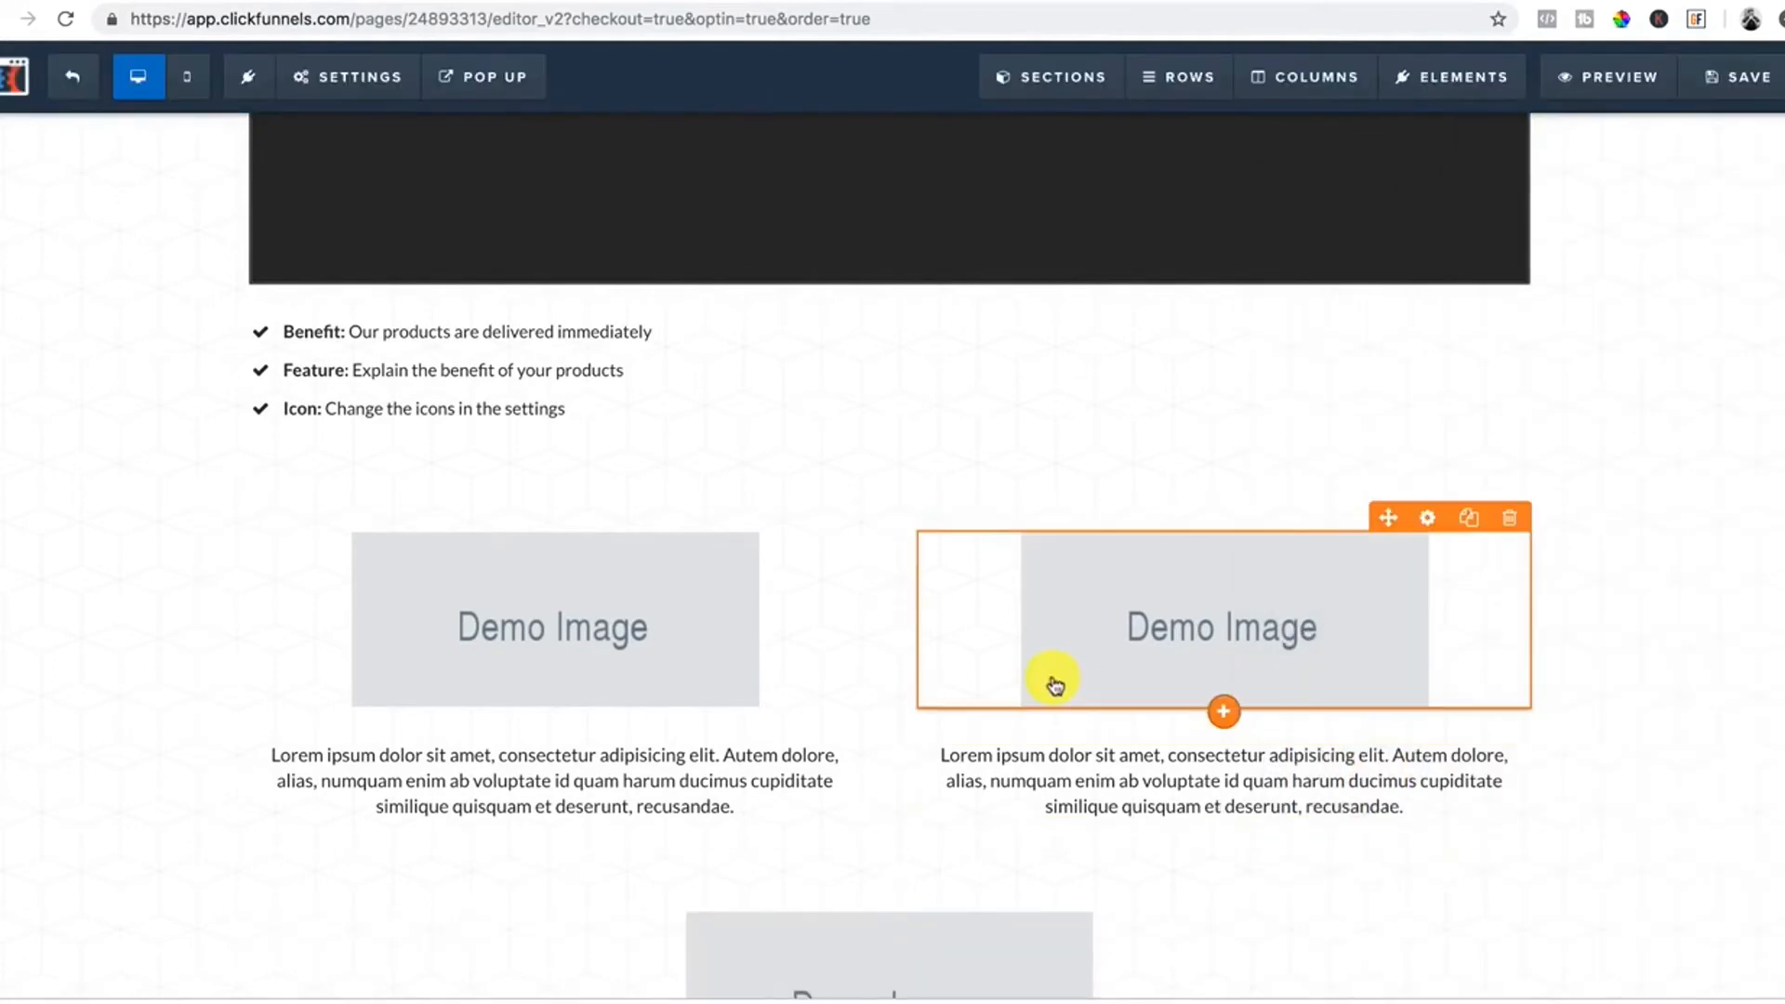
scroll(1056, 685, "down", 2)
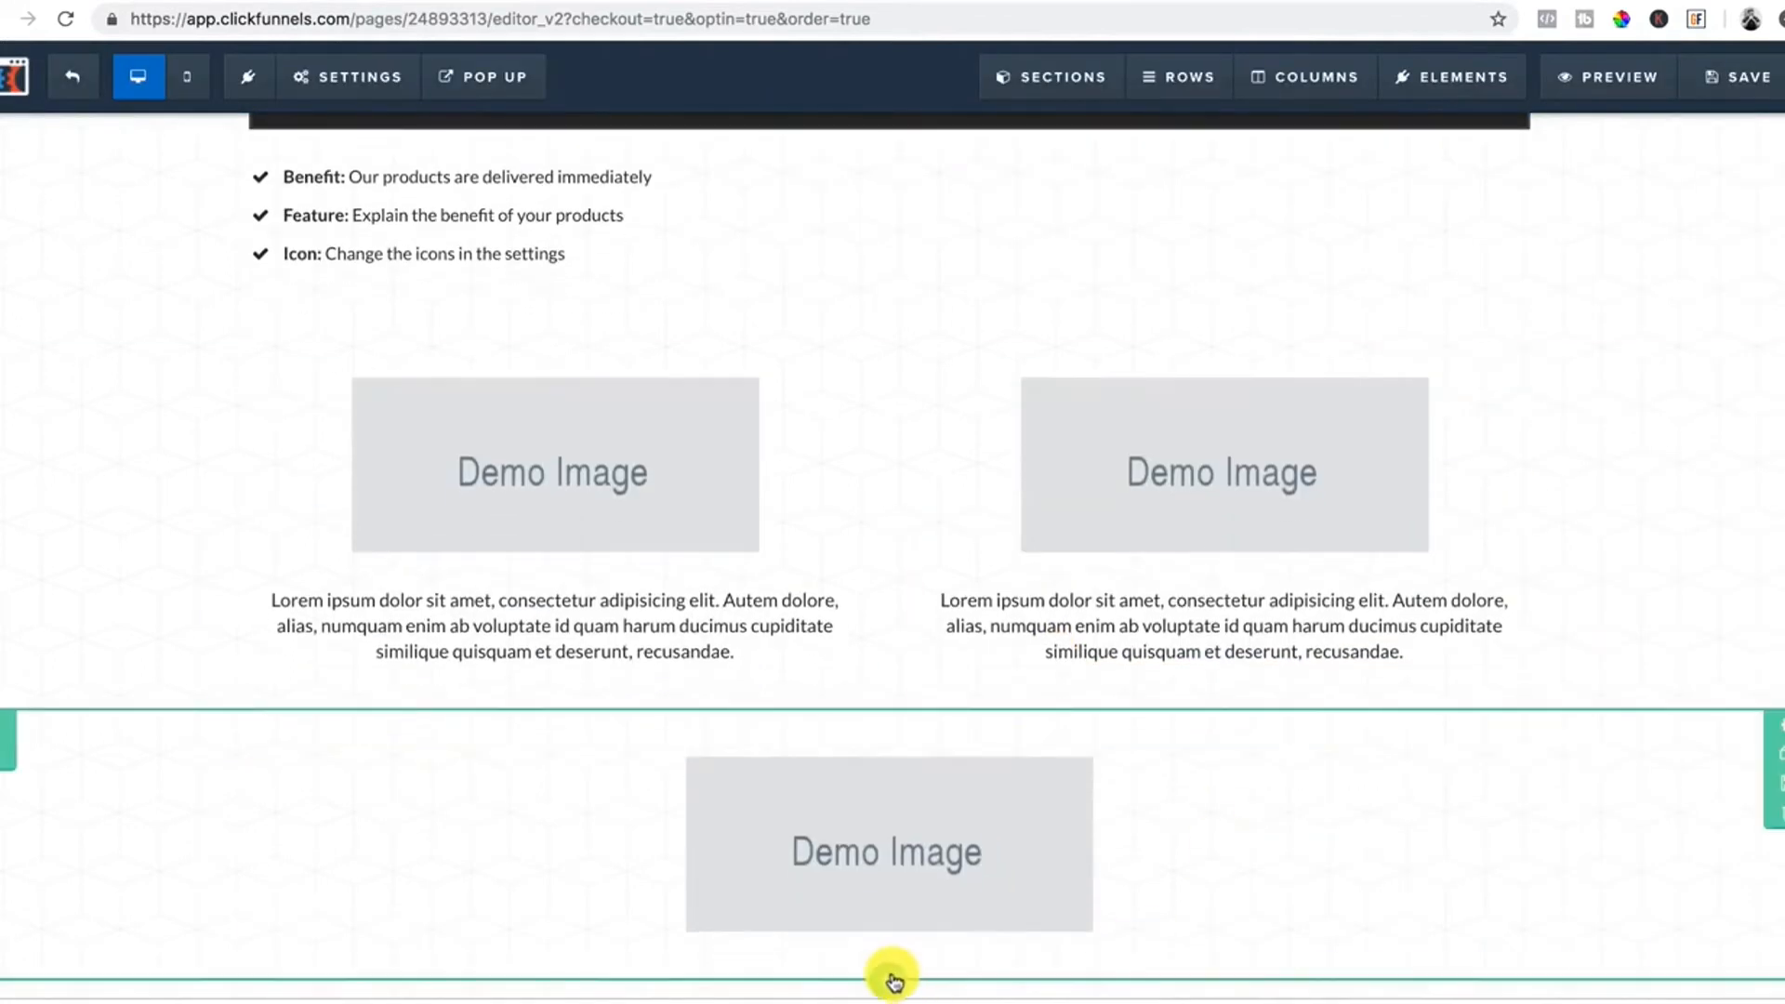
Add a full-width section below the image with a single-column row holding a headline.
left_click(893, 973)
left_click(1423, 204)
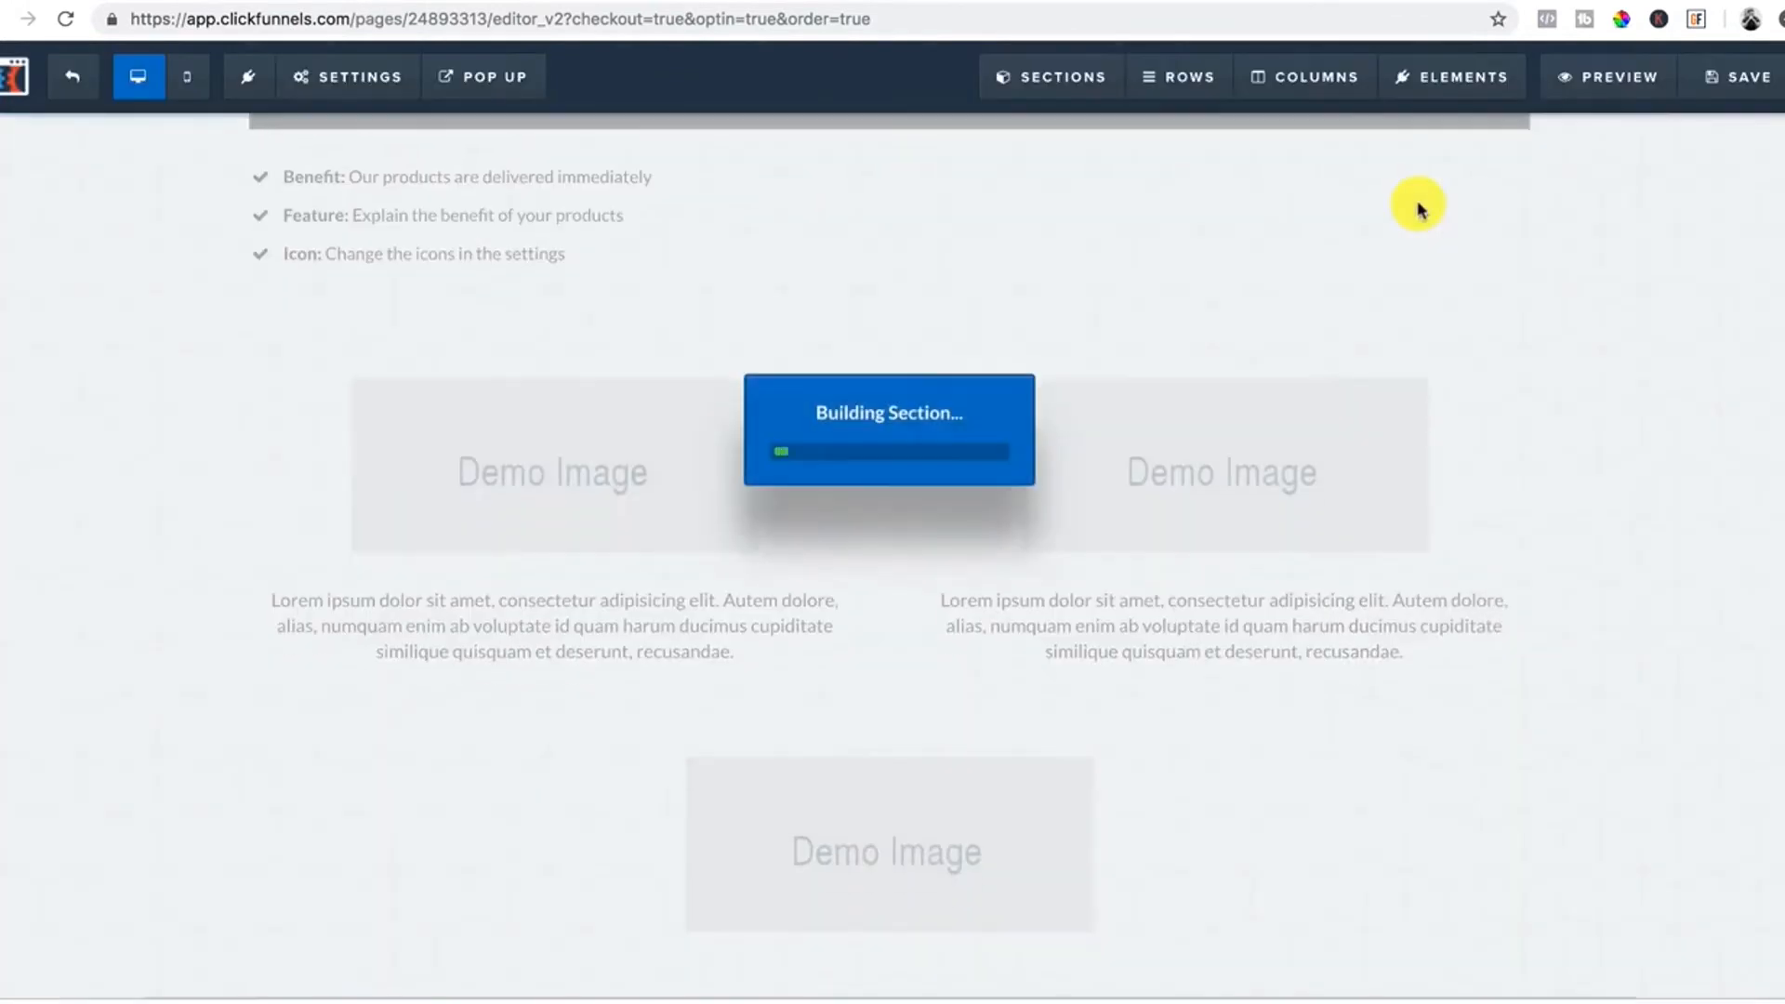
left_click(887, 923)
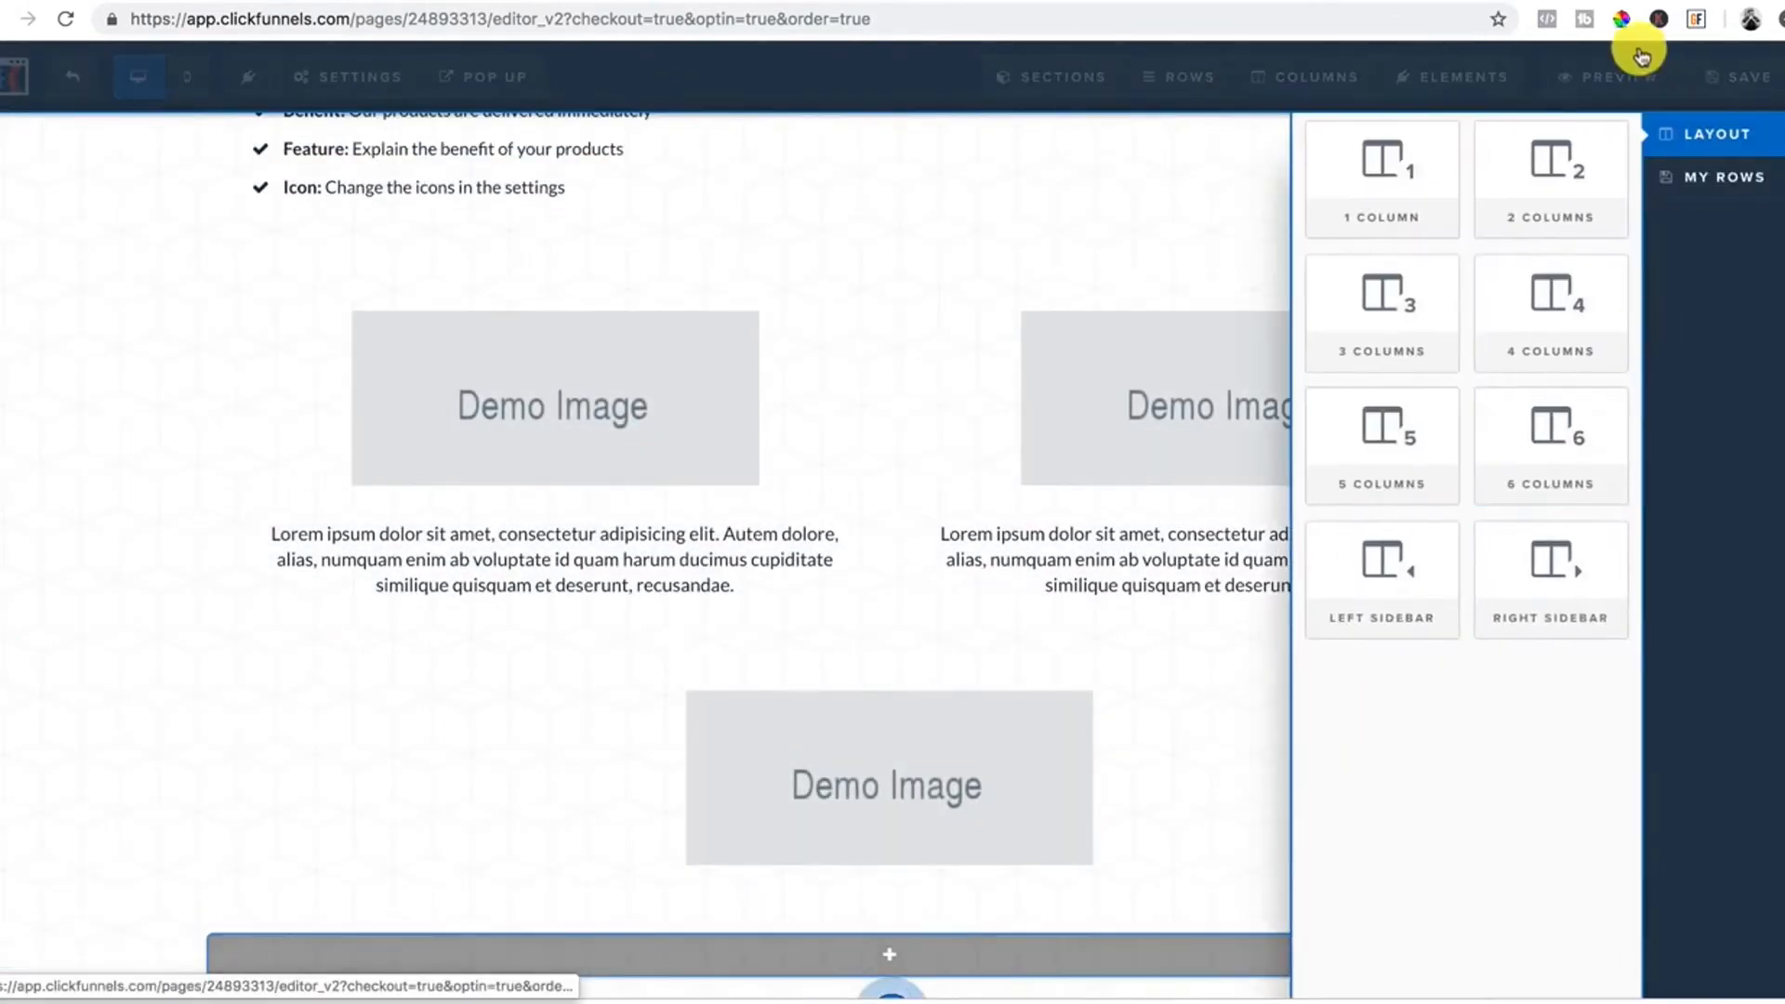
left_click(1409, 186)
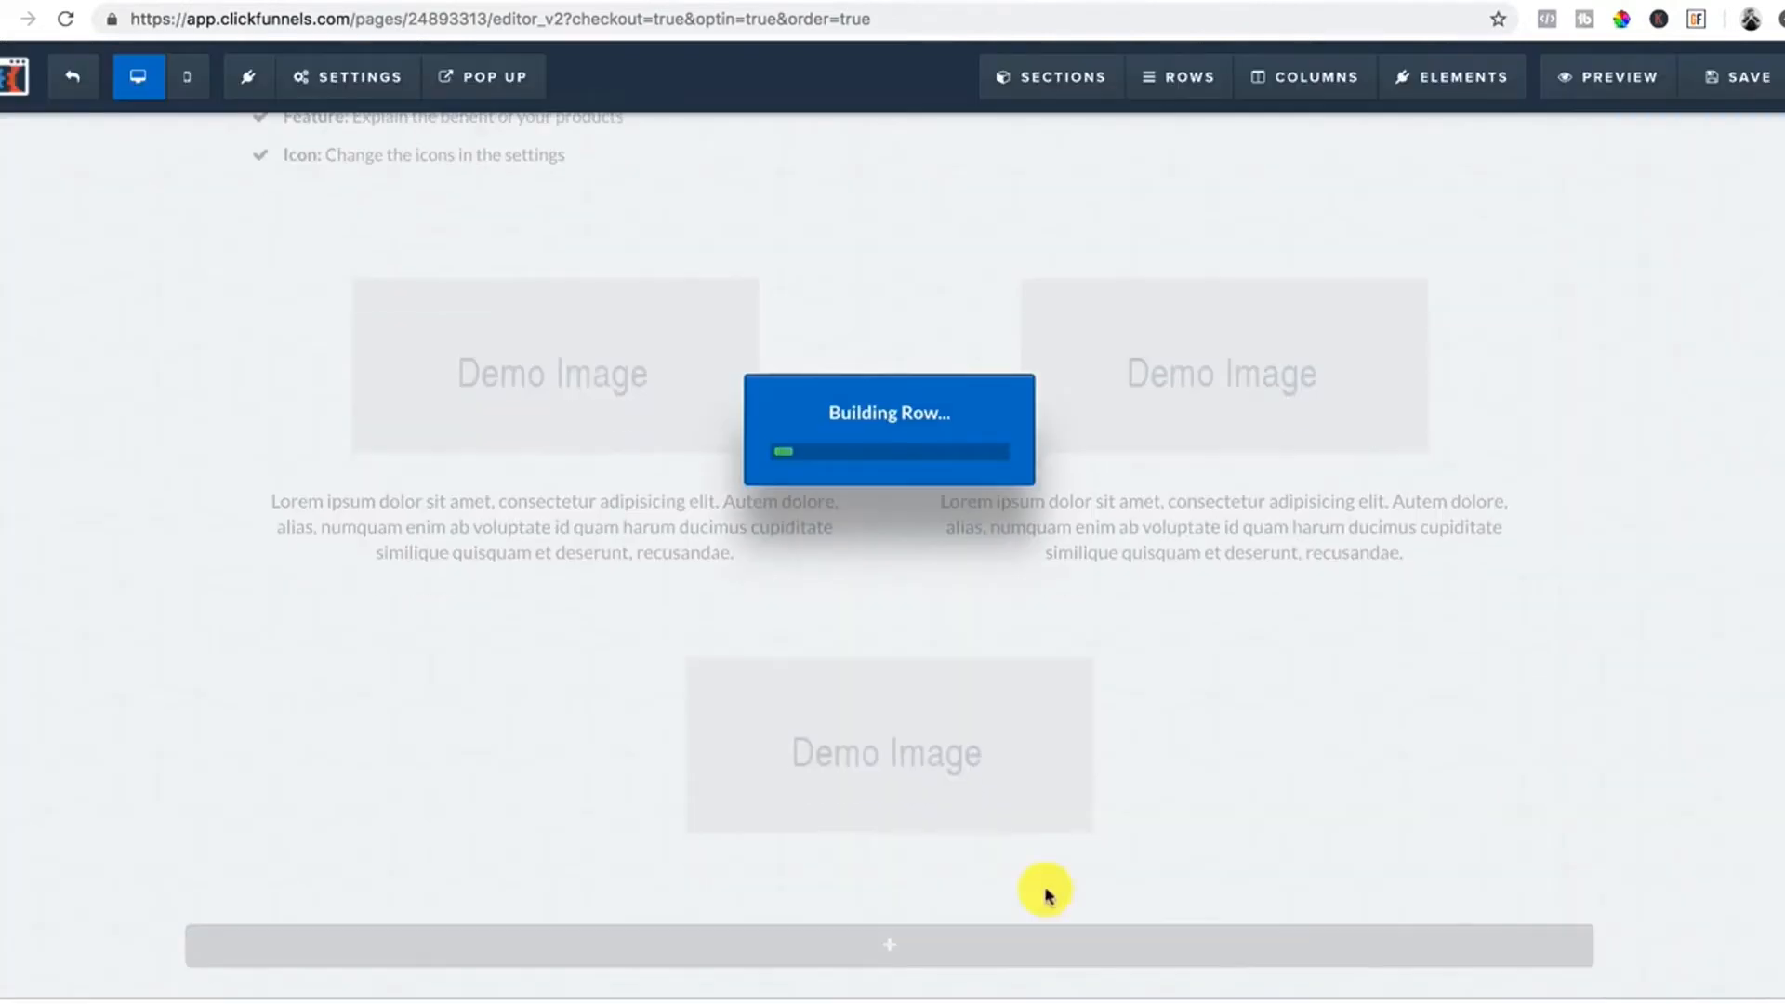
left_click(926, 948)
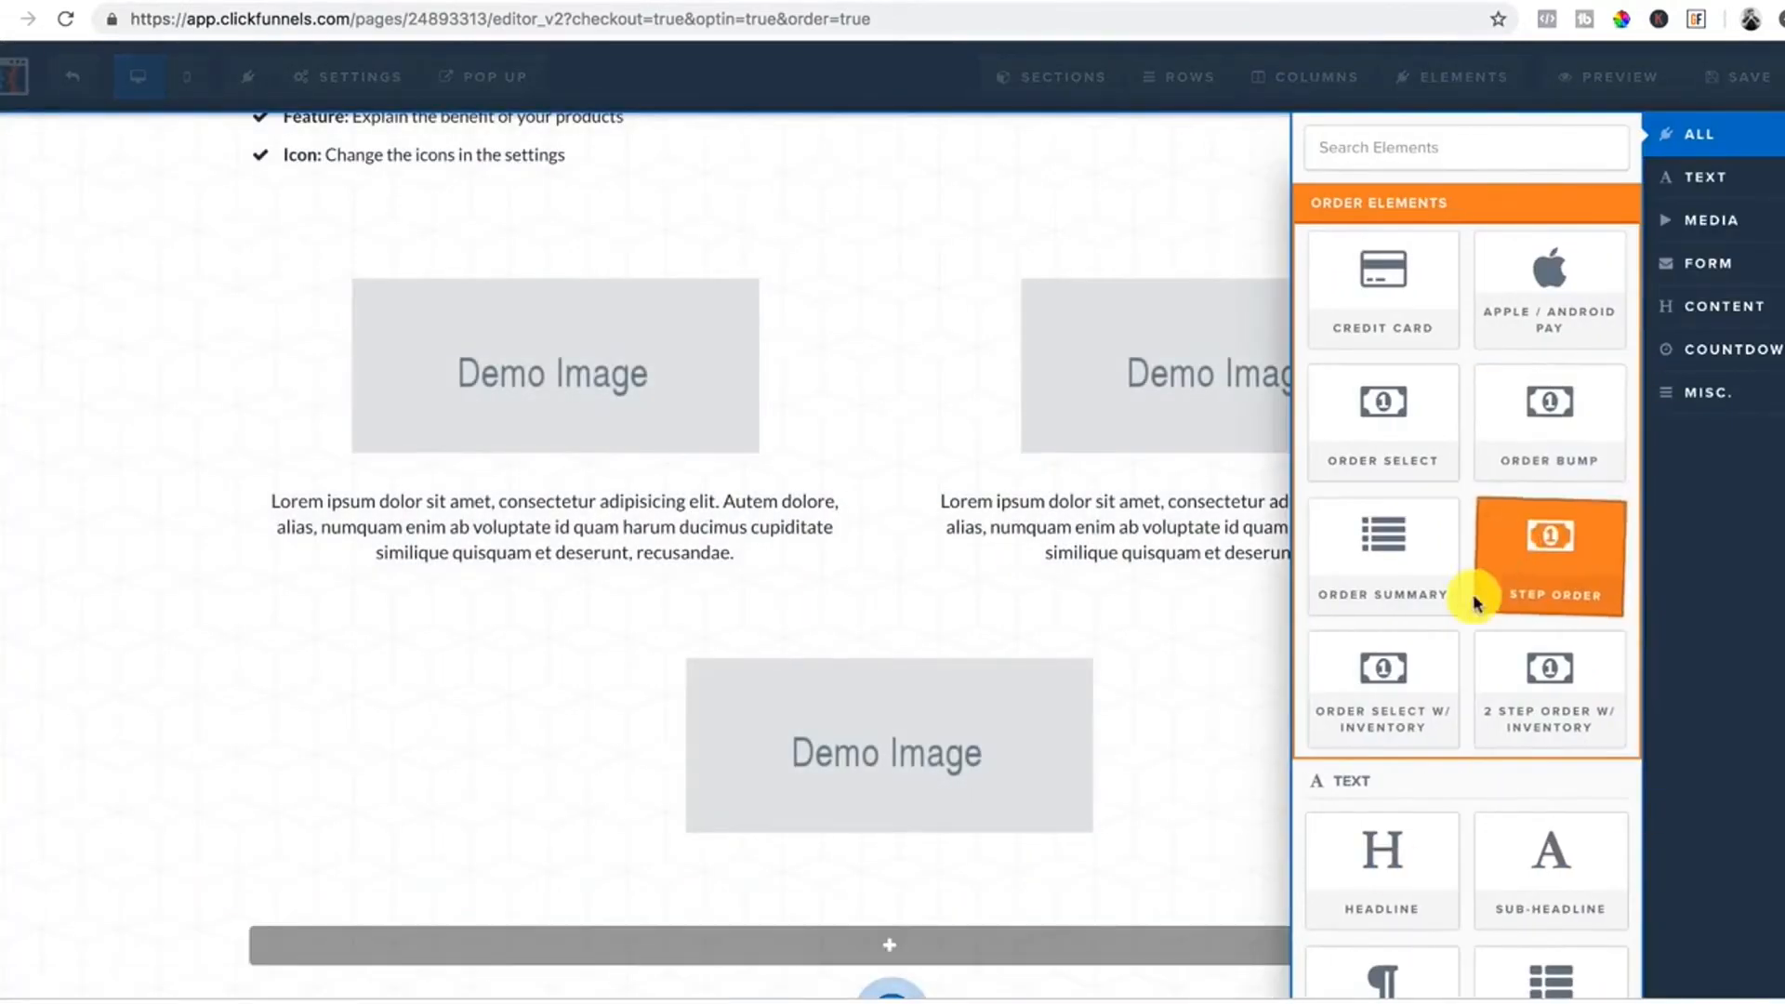
scroll(1459, 651, "down", 2)
left_click(1378, 791)
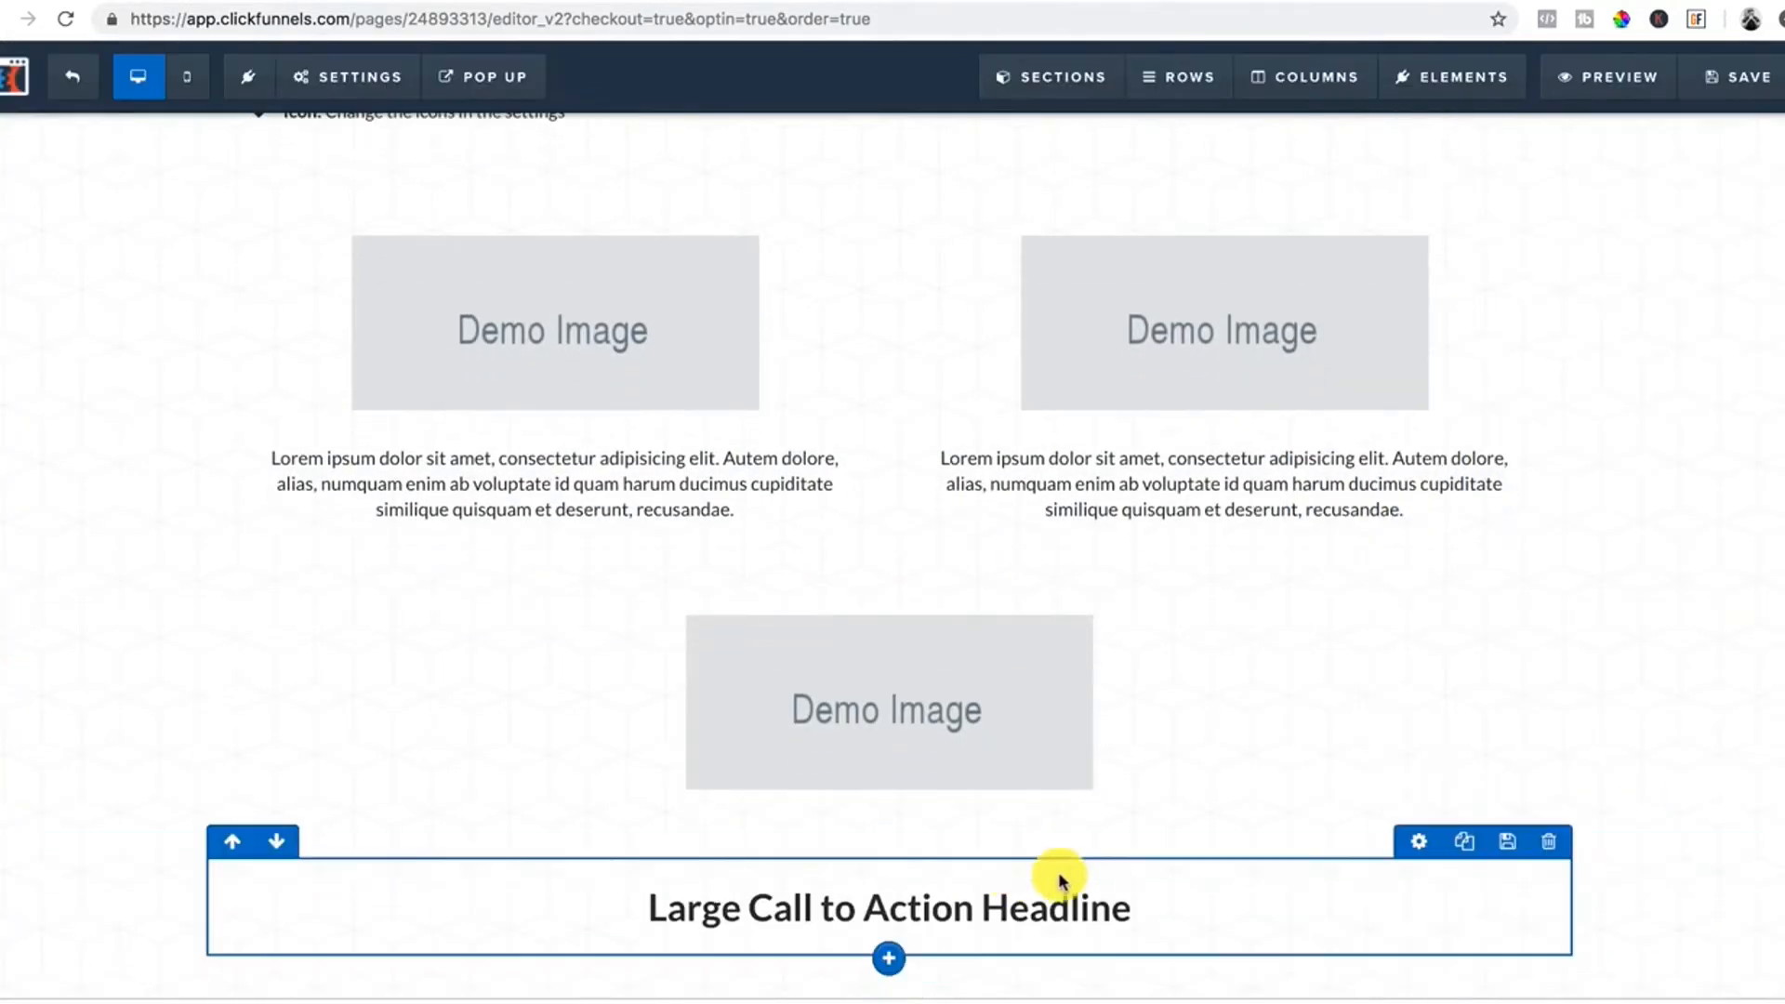
Change the headline to "Large Call to Action Headline197" and clone it.
left_click(1097, 909)
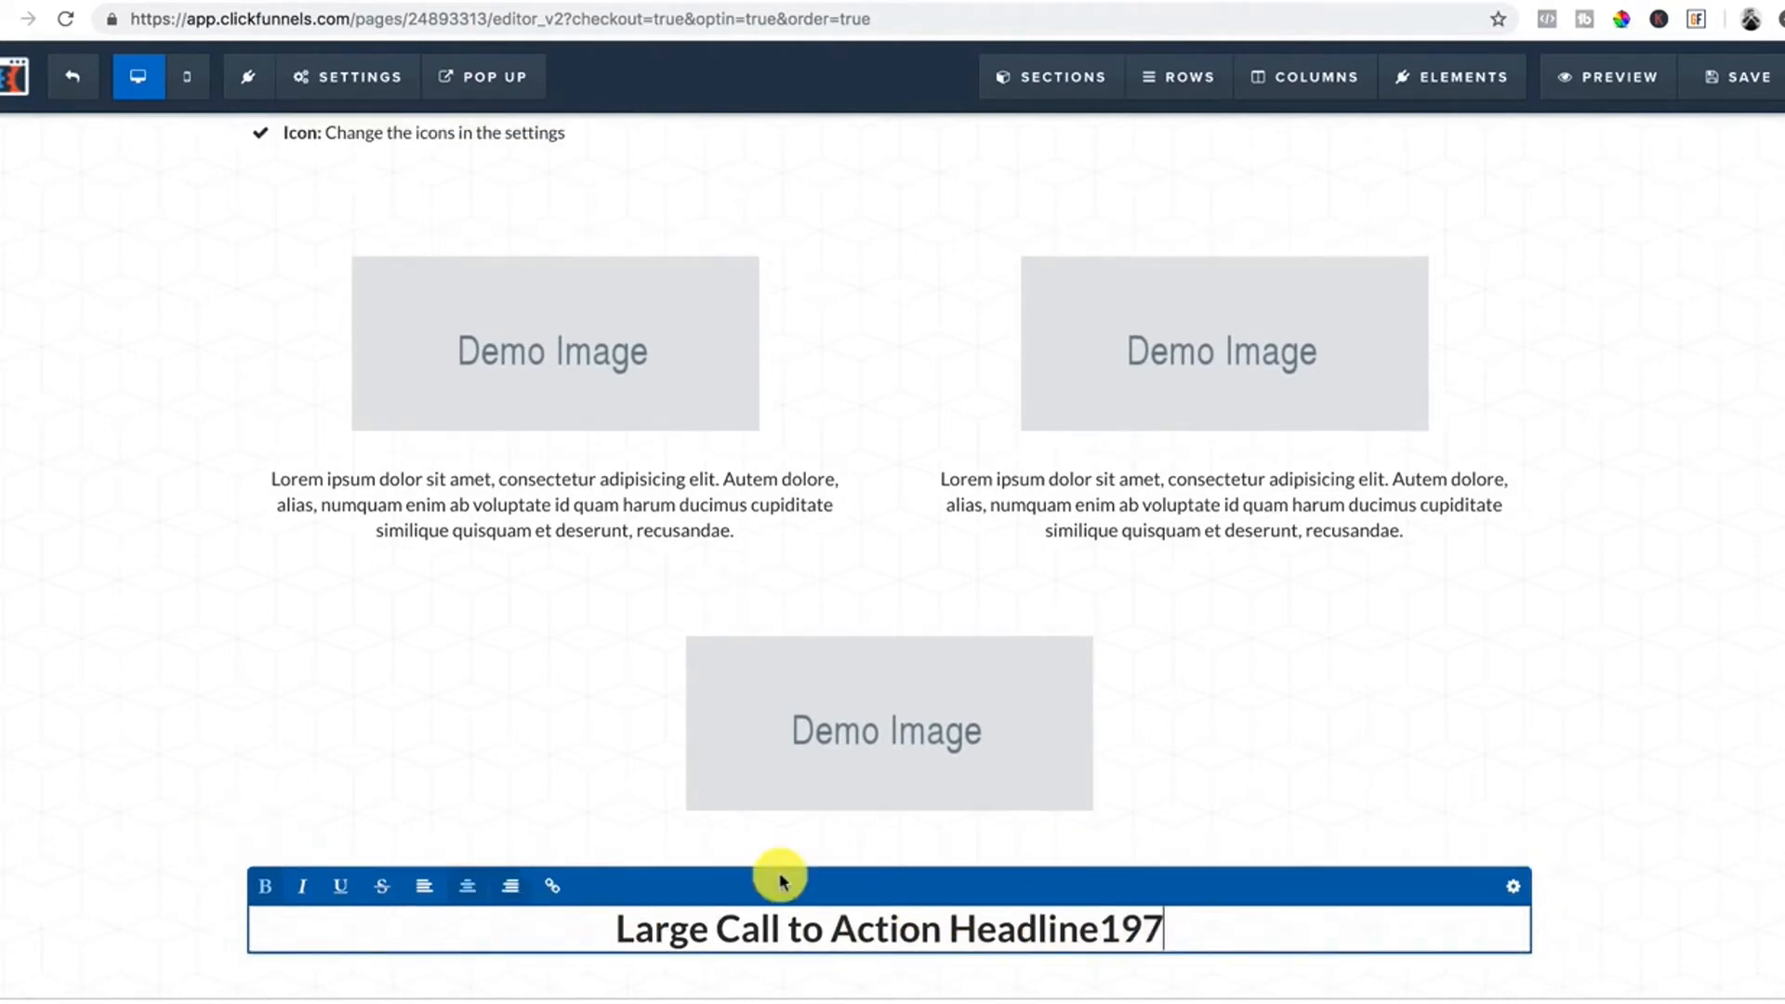
left_click(1677, 831)
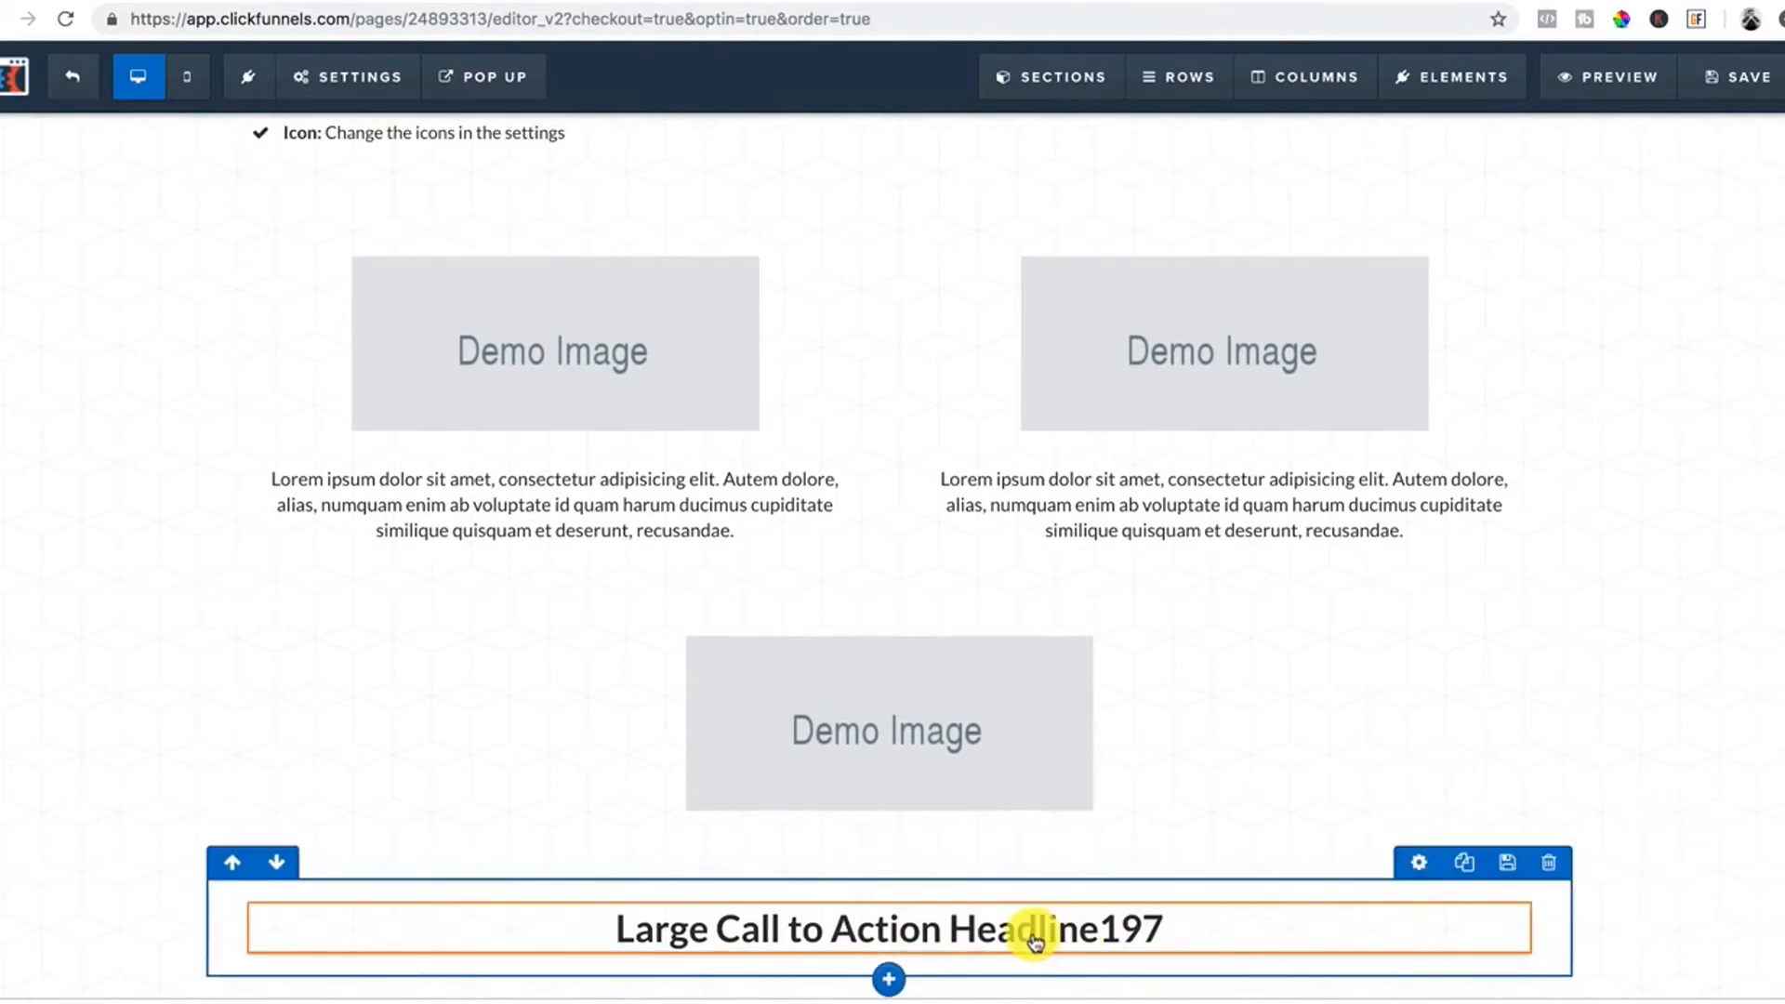
left_click(1469, 893)
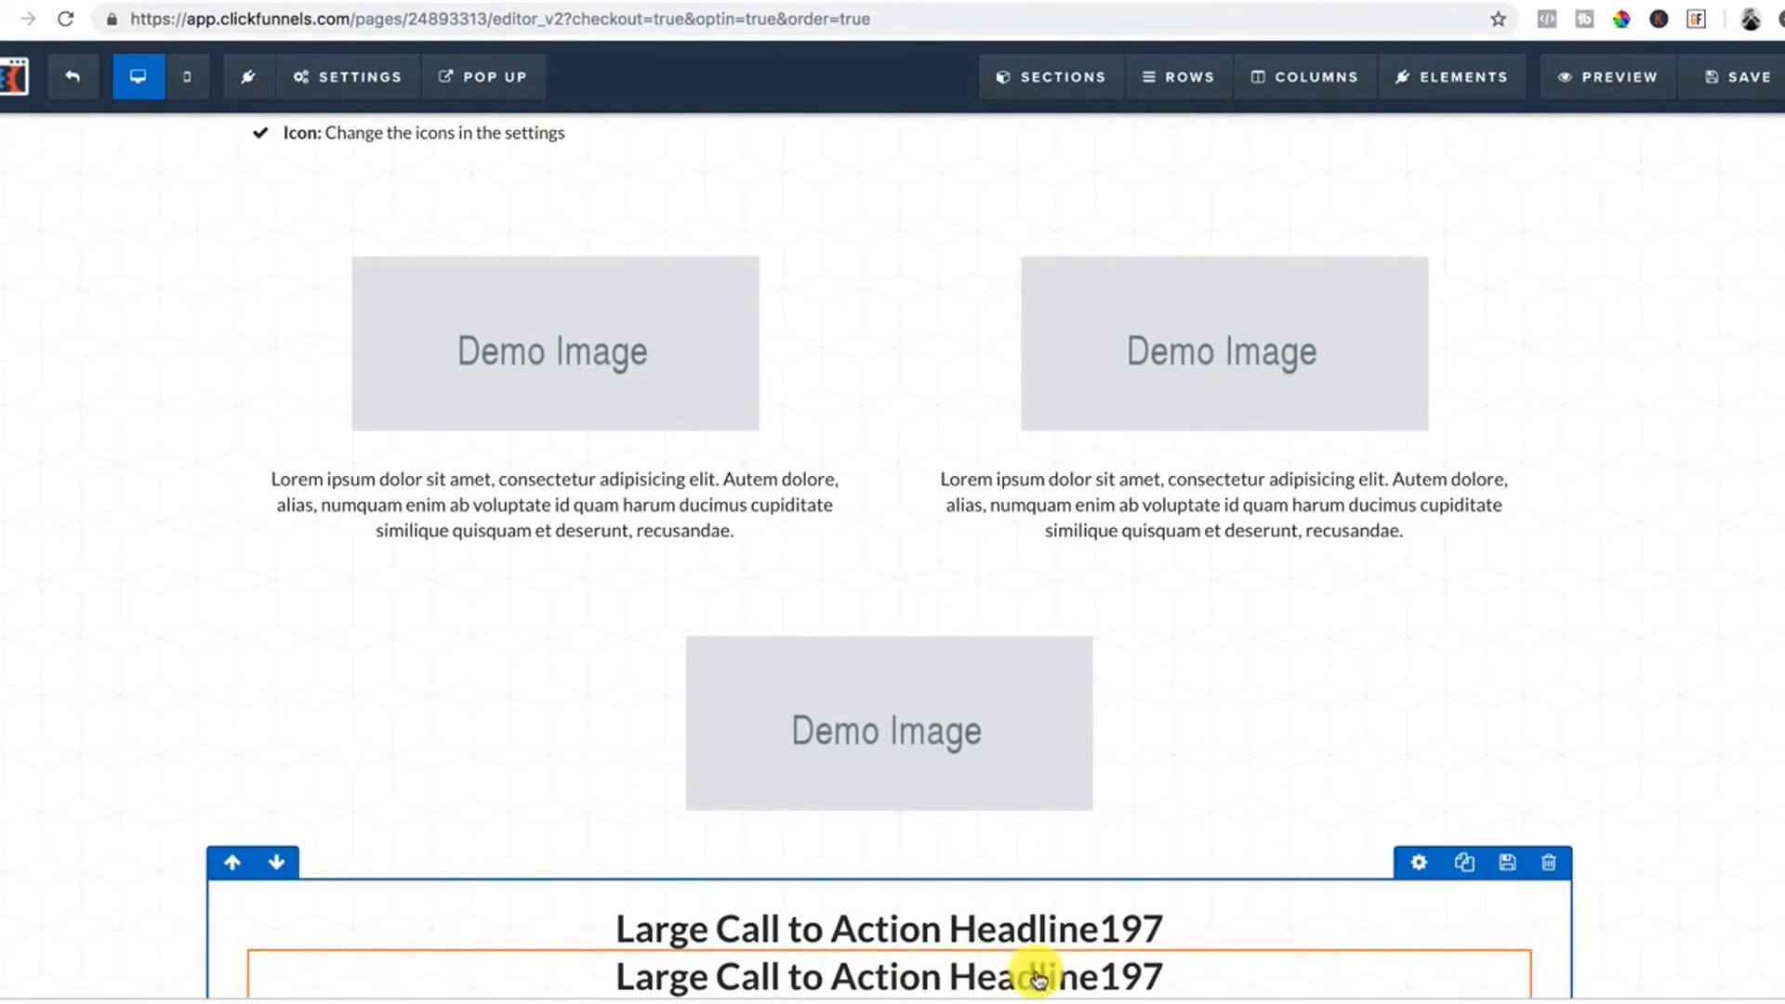
left_click(1149, 973)
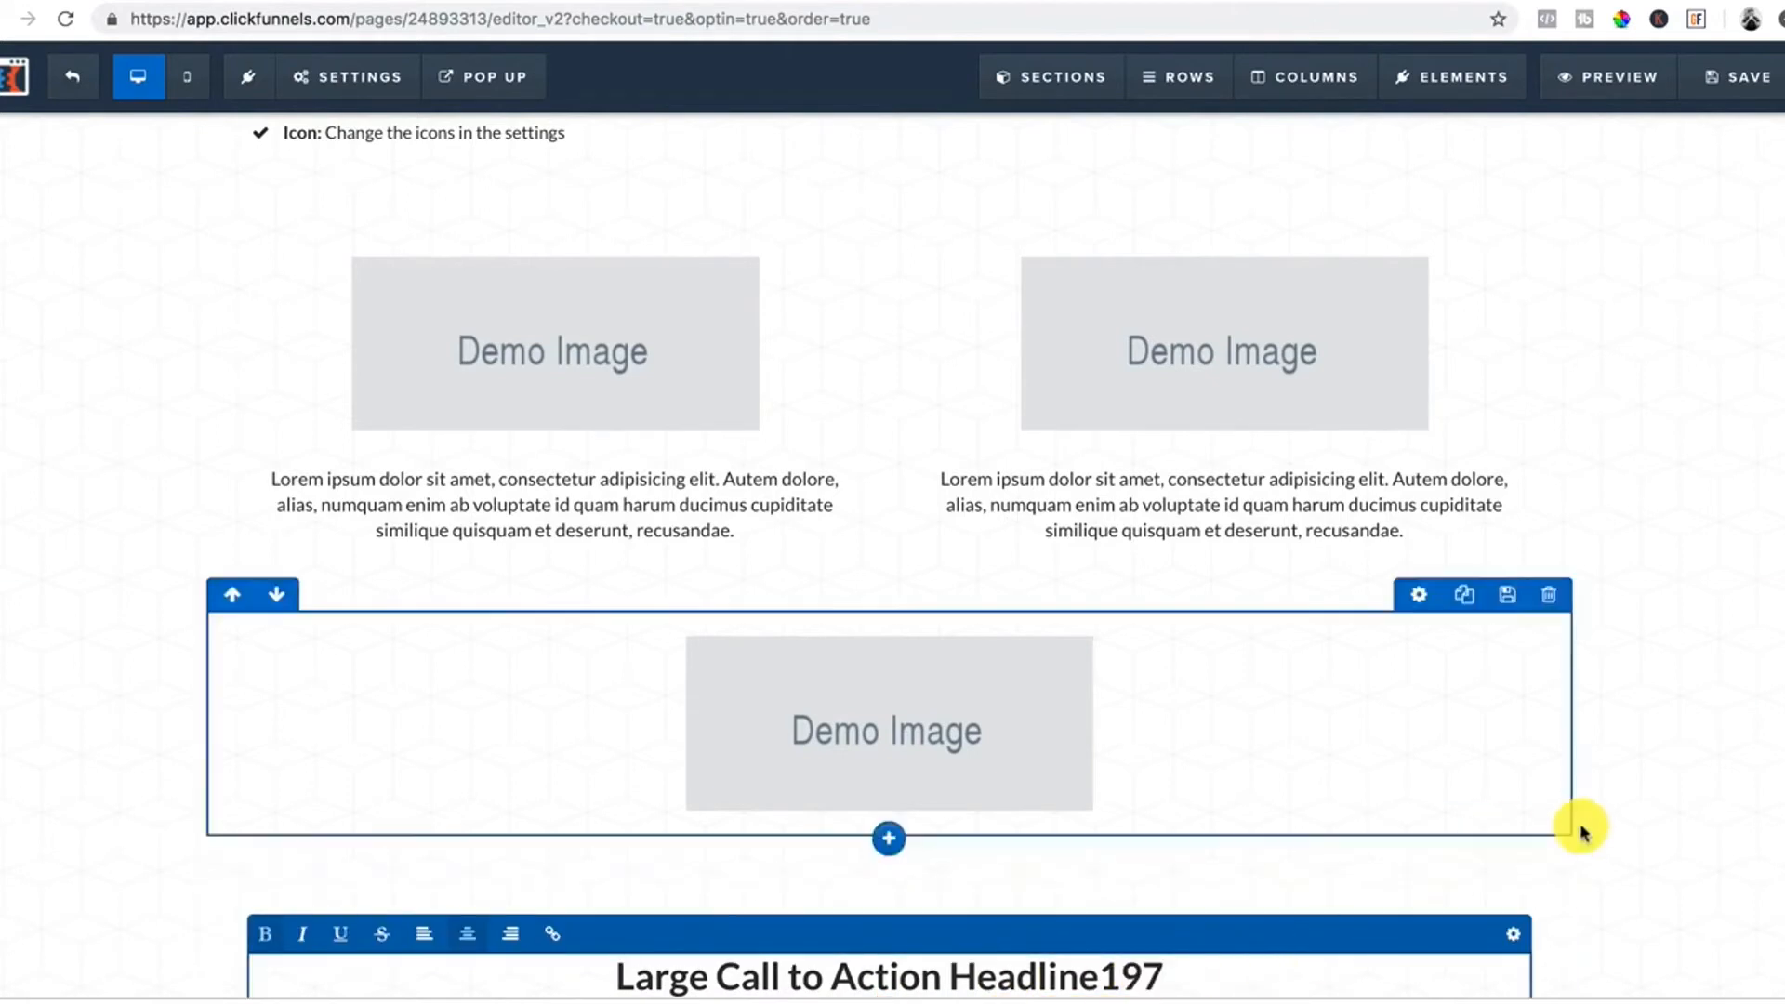
left_click(1690, 925)
scroll(1450, 926, "down", 1)
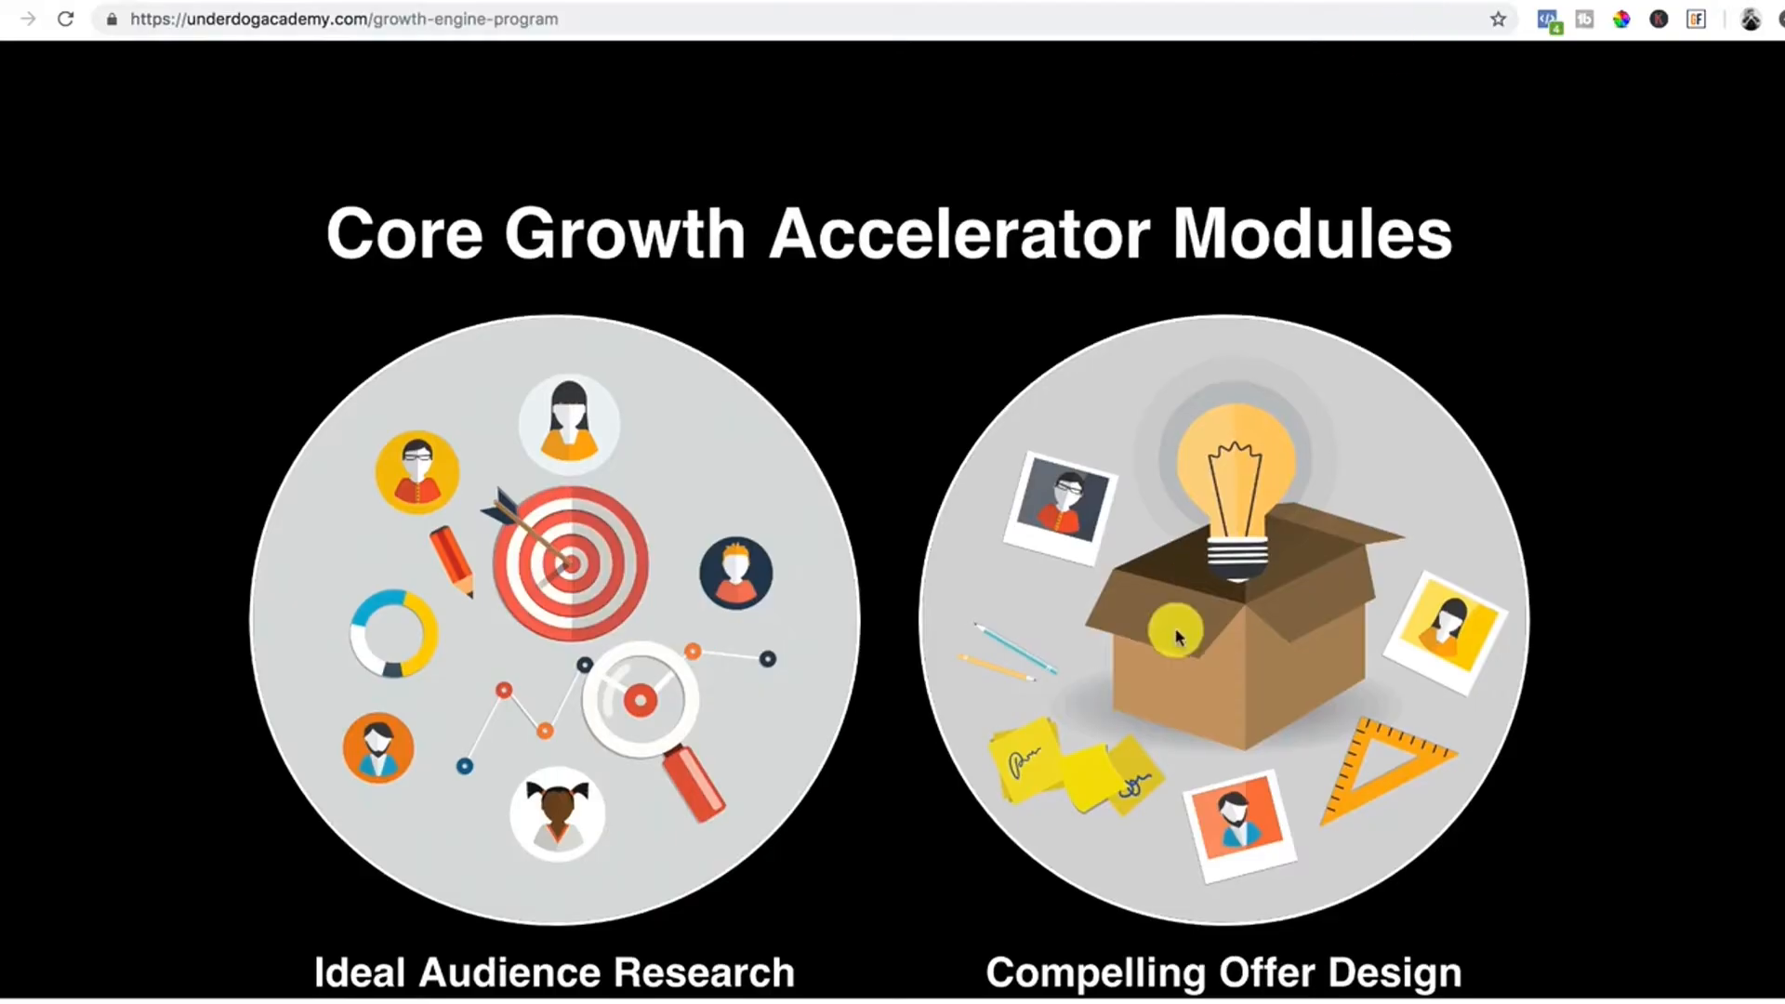
scroll(1177, 635, "down", 20)
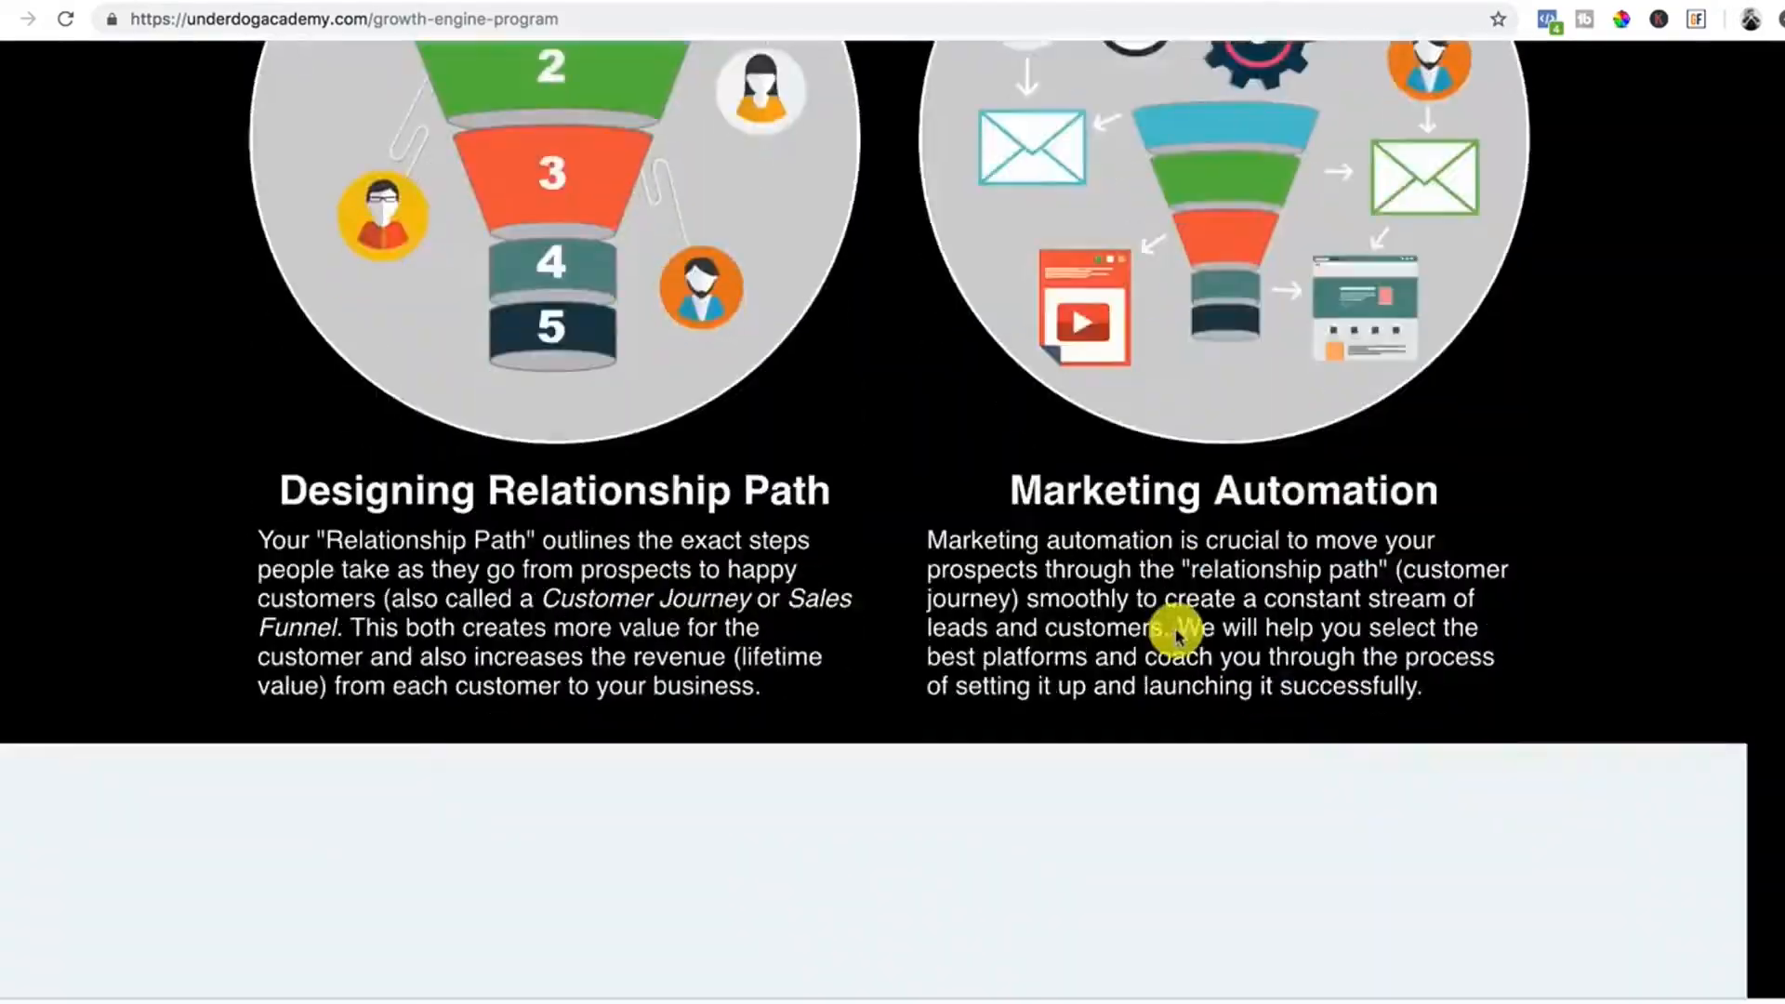
scroll(1176, 635, "up", 15)
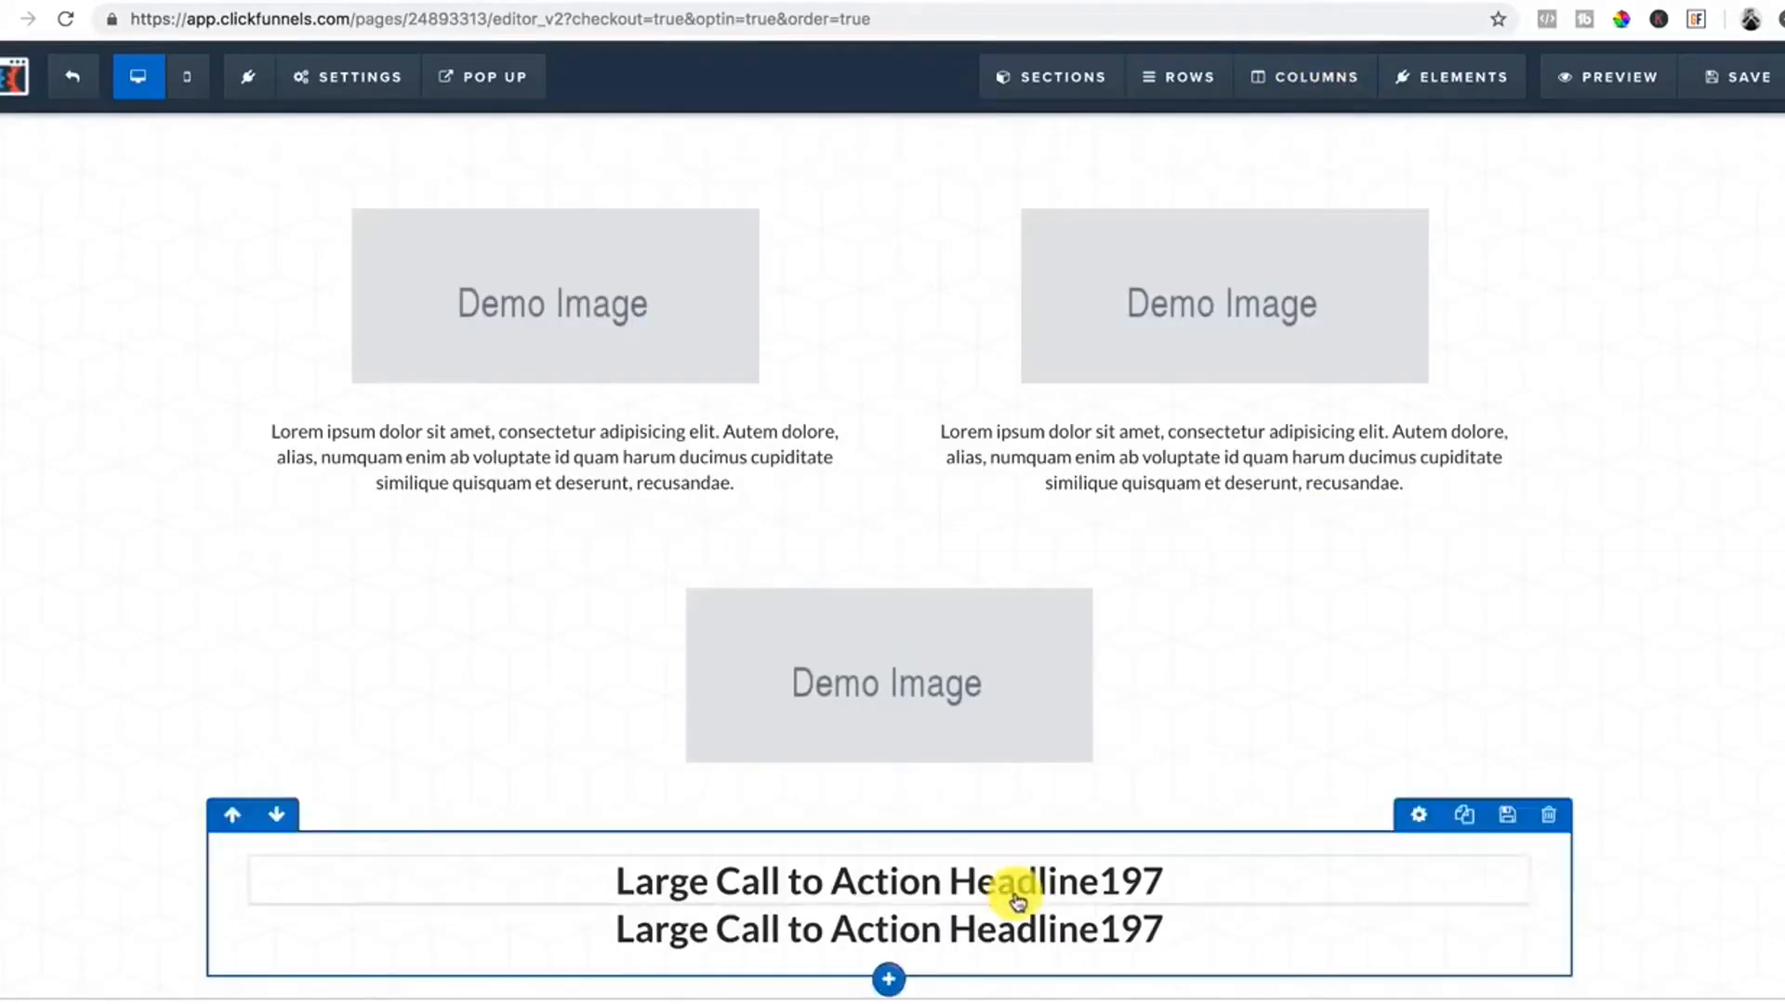
scroll(1027, 904, "down", 1)
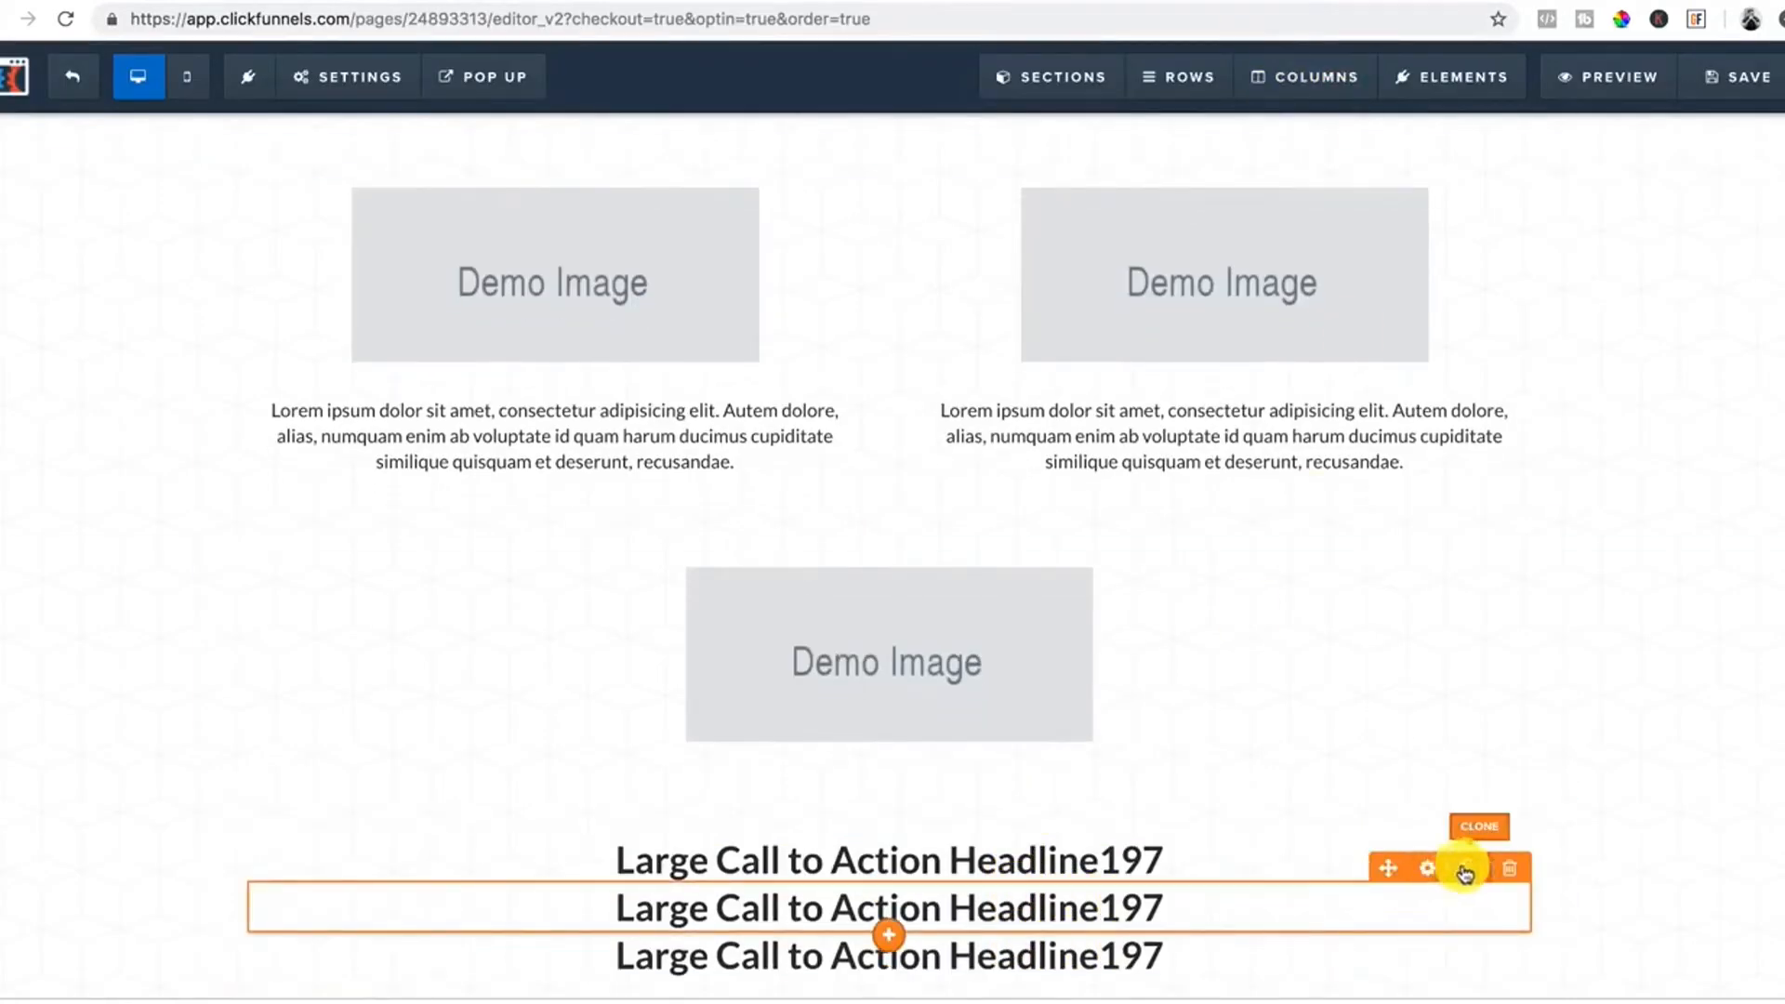
Add a "Click to Sign Up" button element below the three headlines.
scroll(1169, 869, "down", 1)
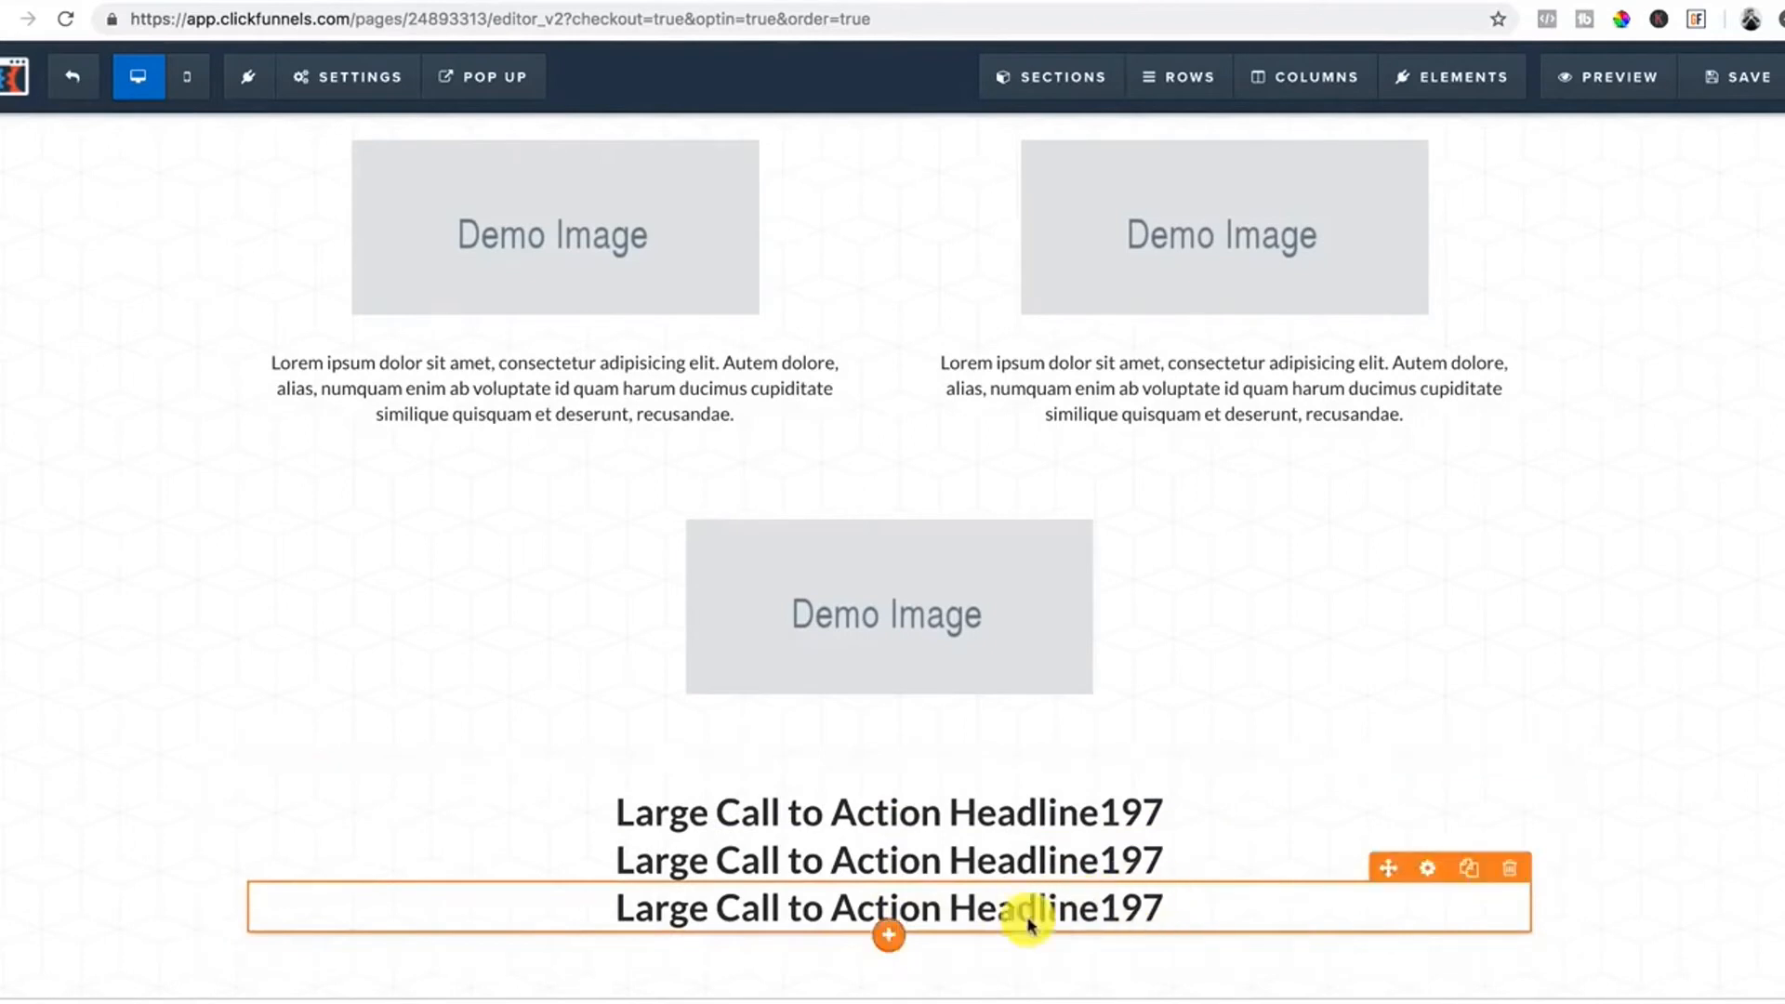
left_click(890, 962)
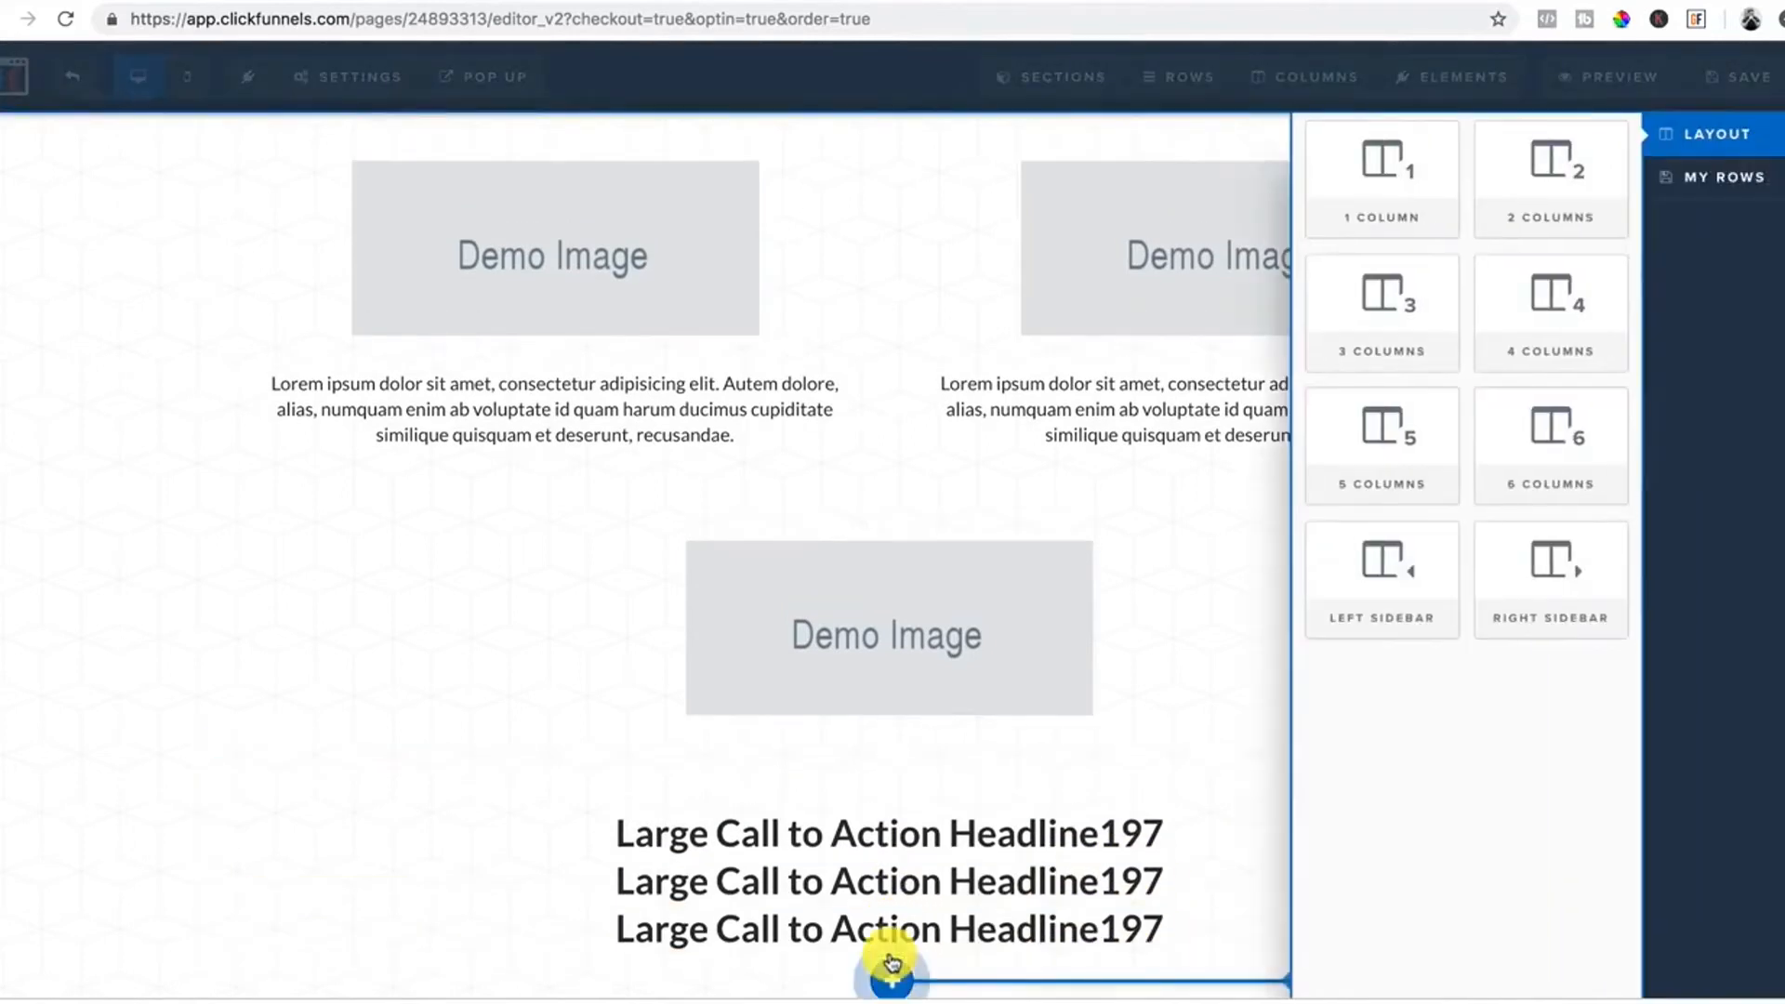
left_click(1030, 602)
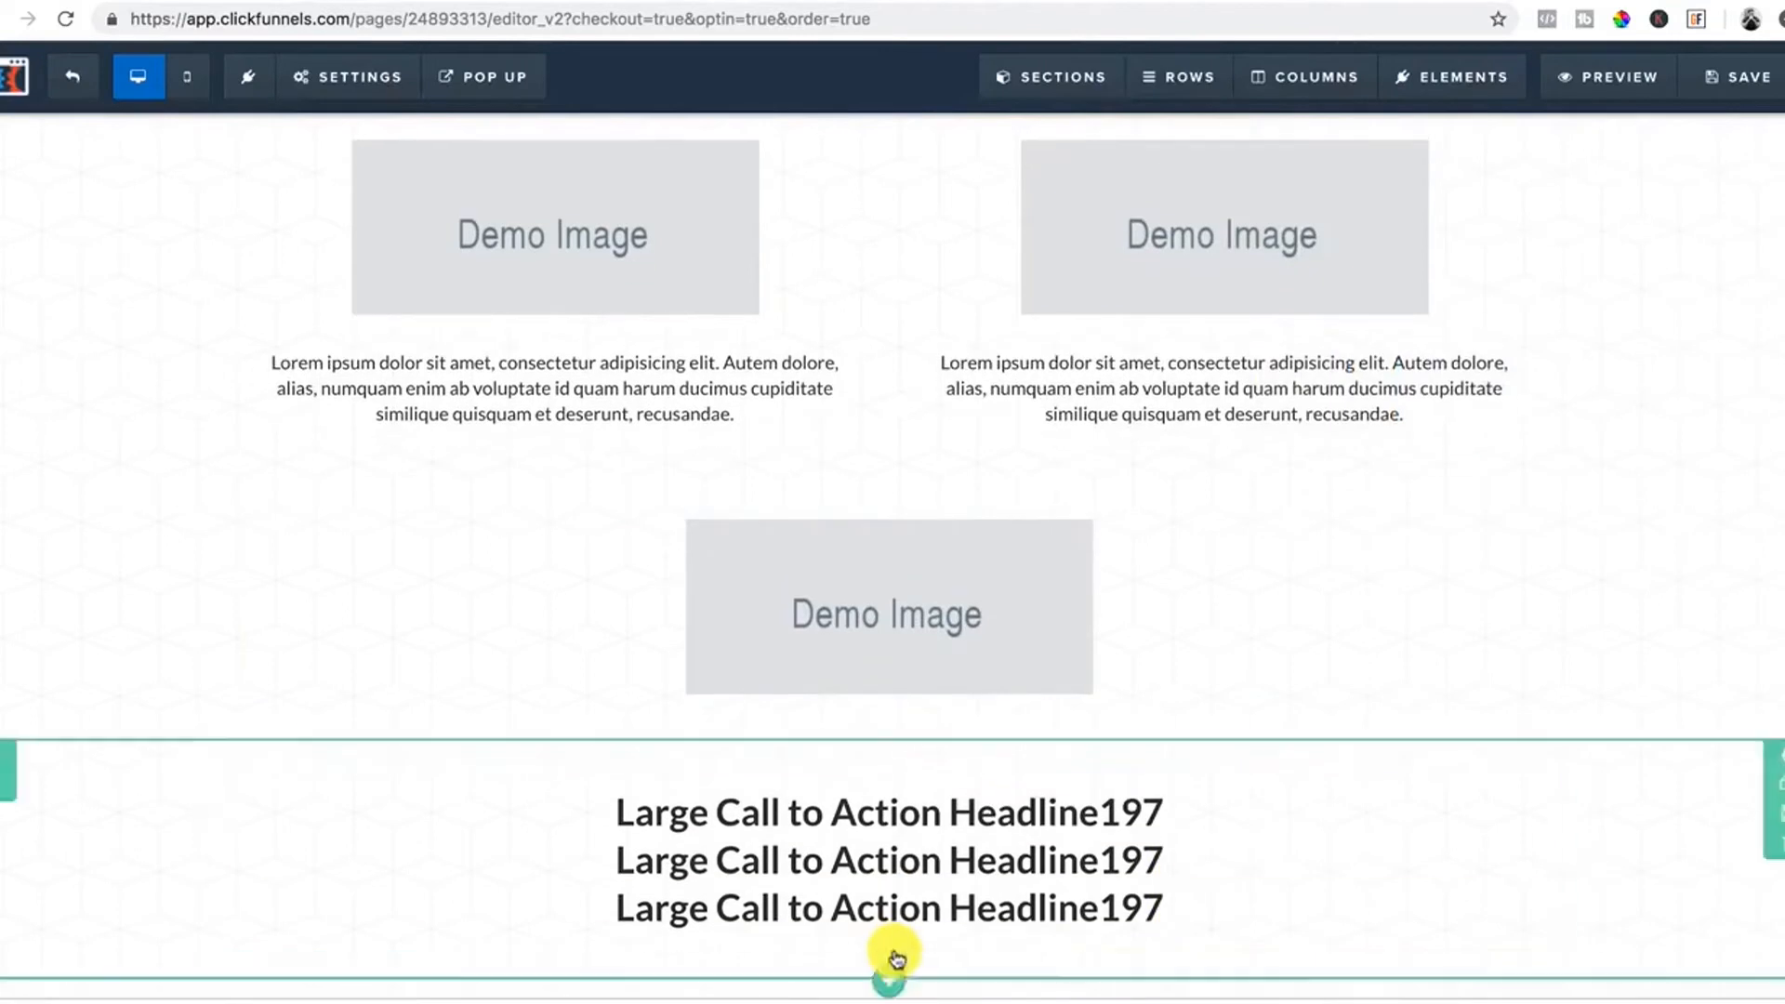
left_click(971, 930)
scroll(1482, 590, "down", 6)
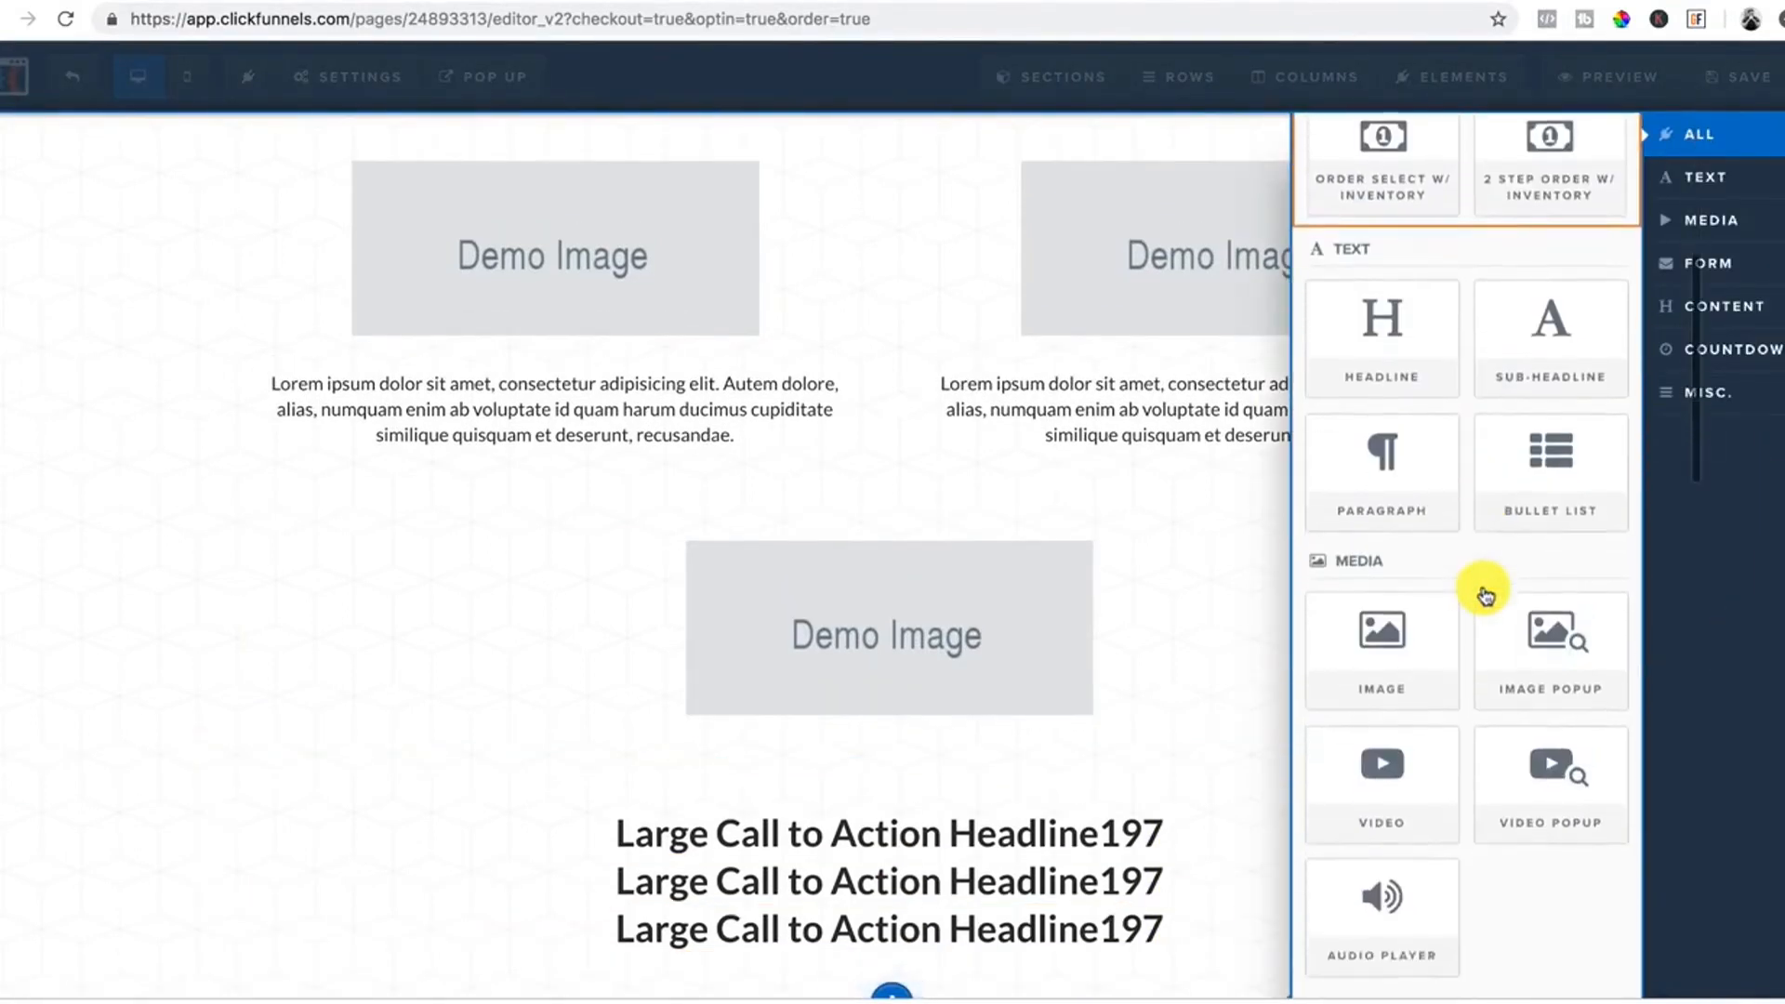
scroll(1460, 595, "down", 5)
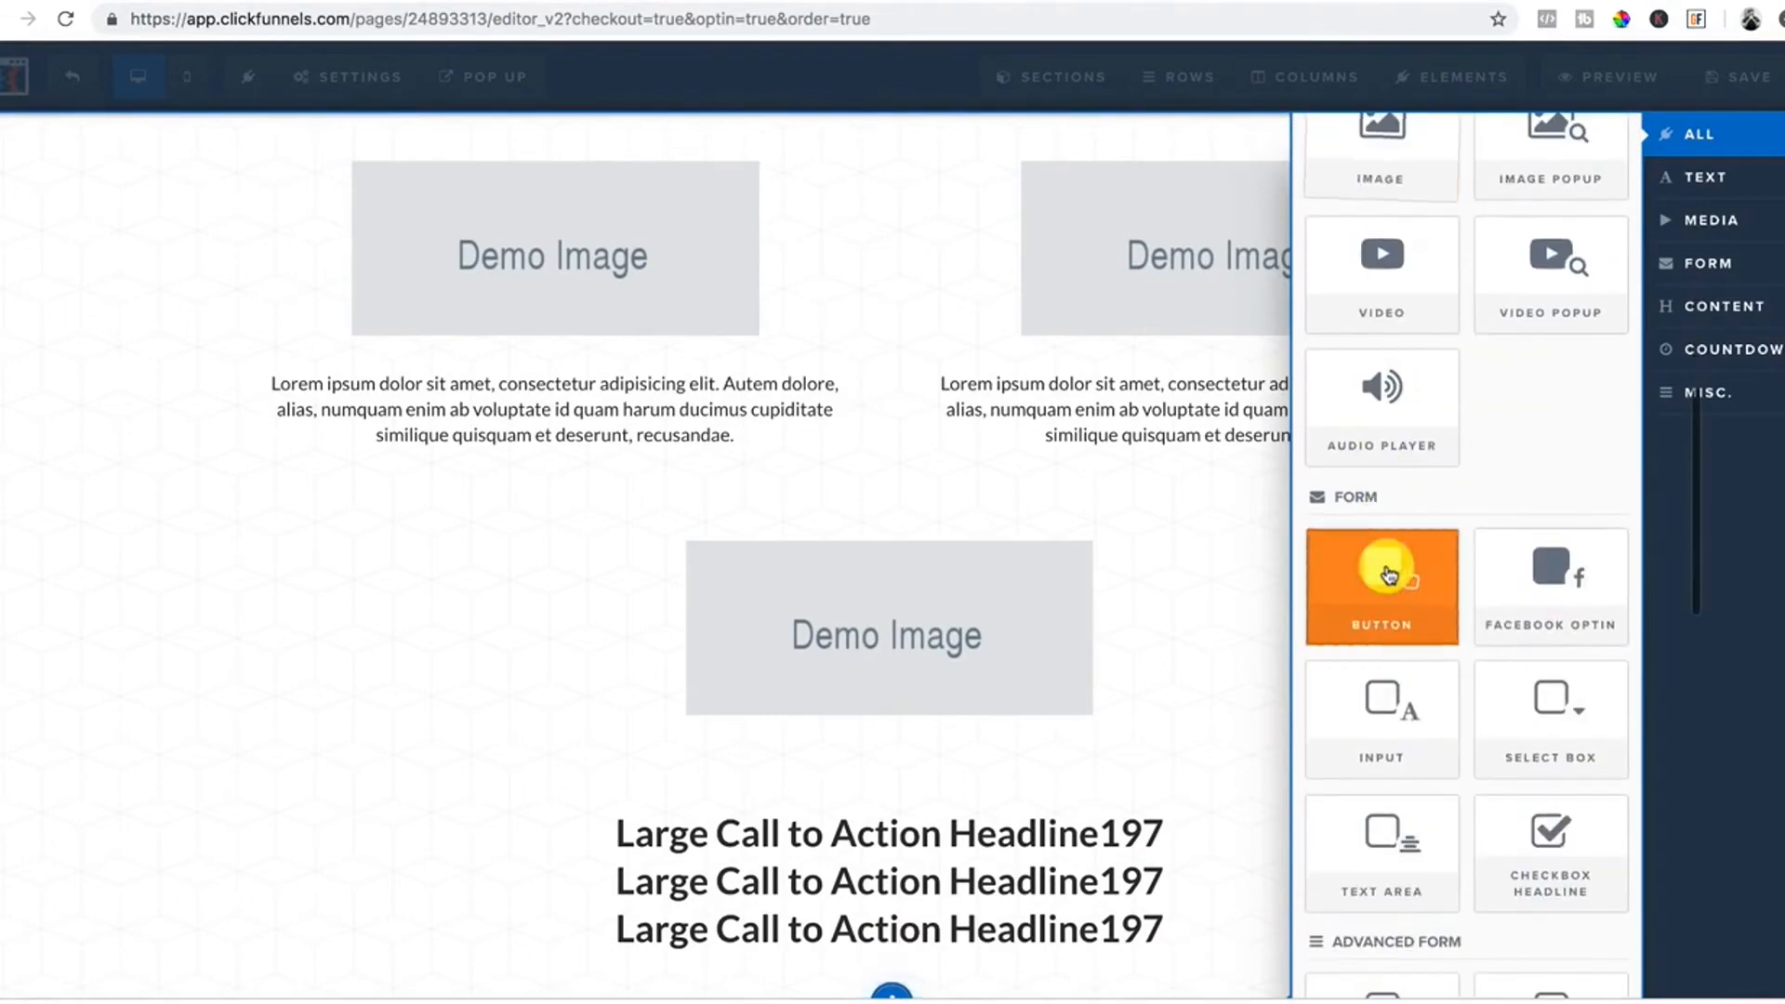
scroll(1389, 588, "down", 1)
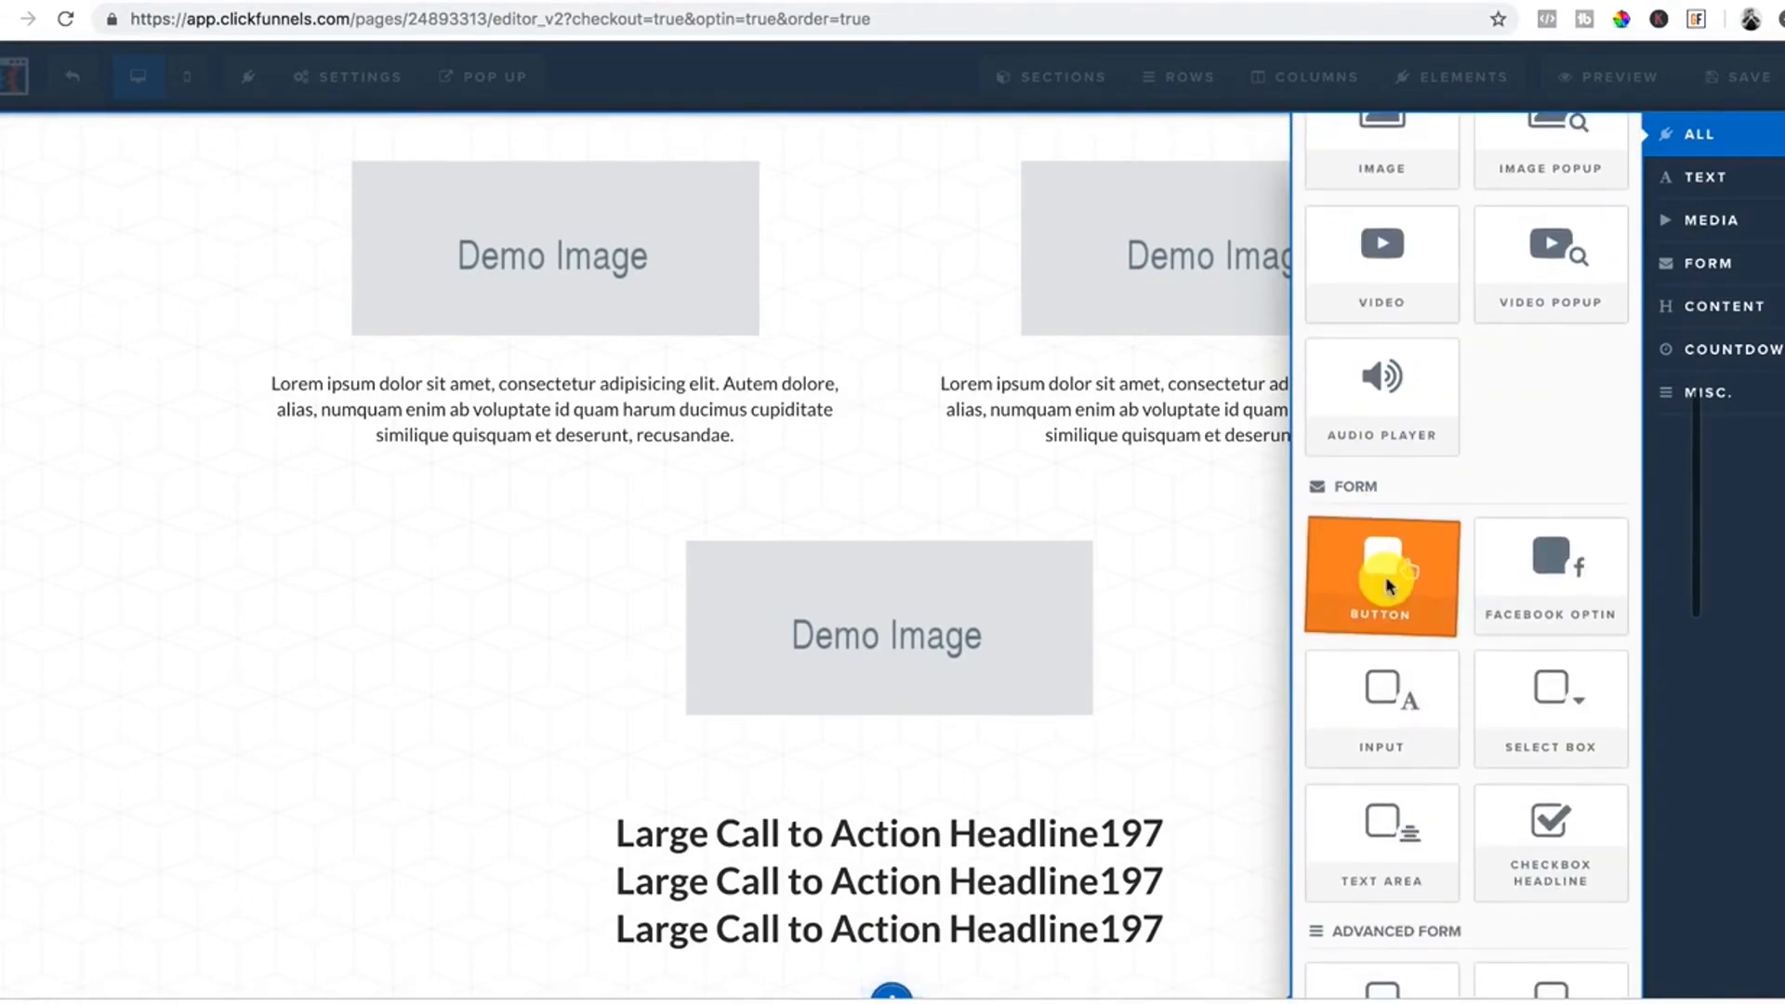
left_click(1389, 586)
Set the button's action to Submit Order / Submit Form.
left_click(929, 901)
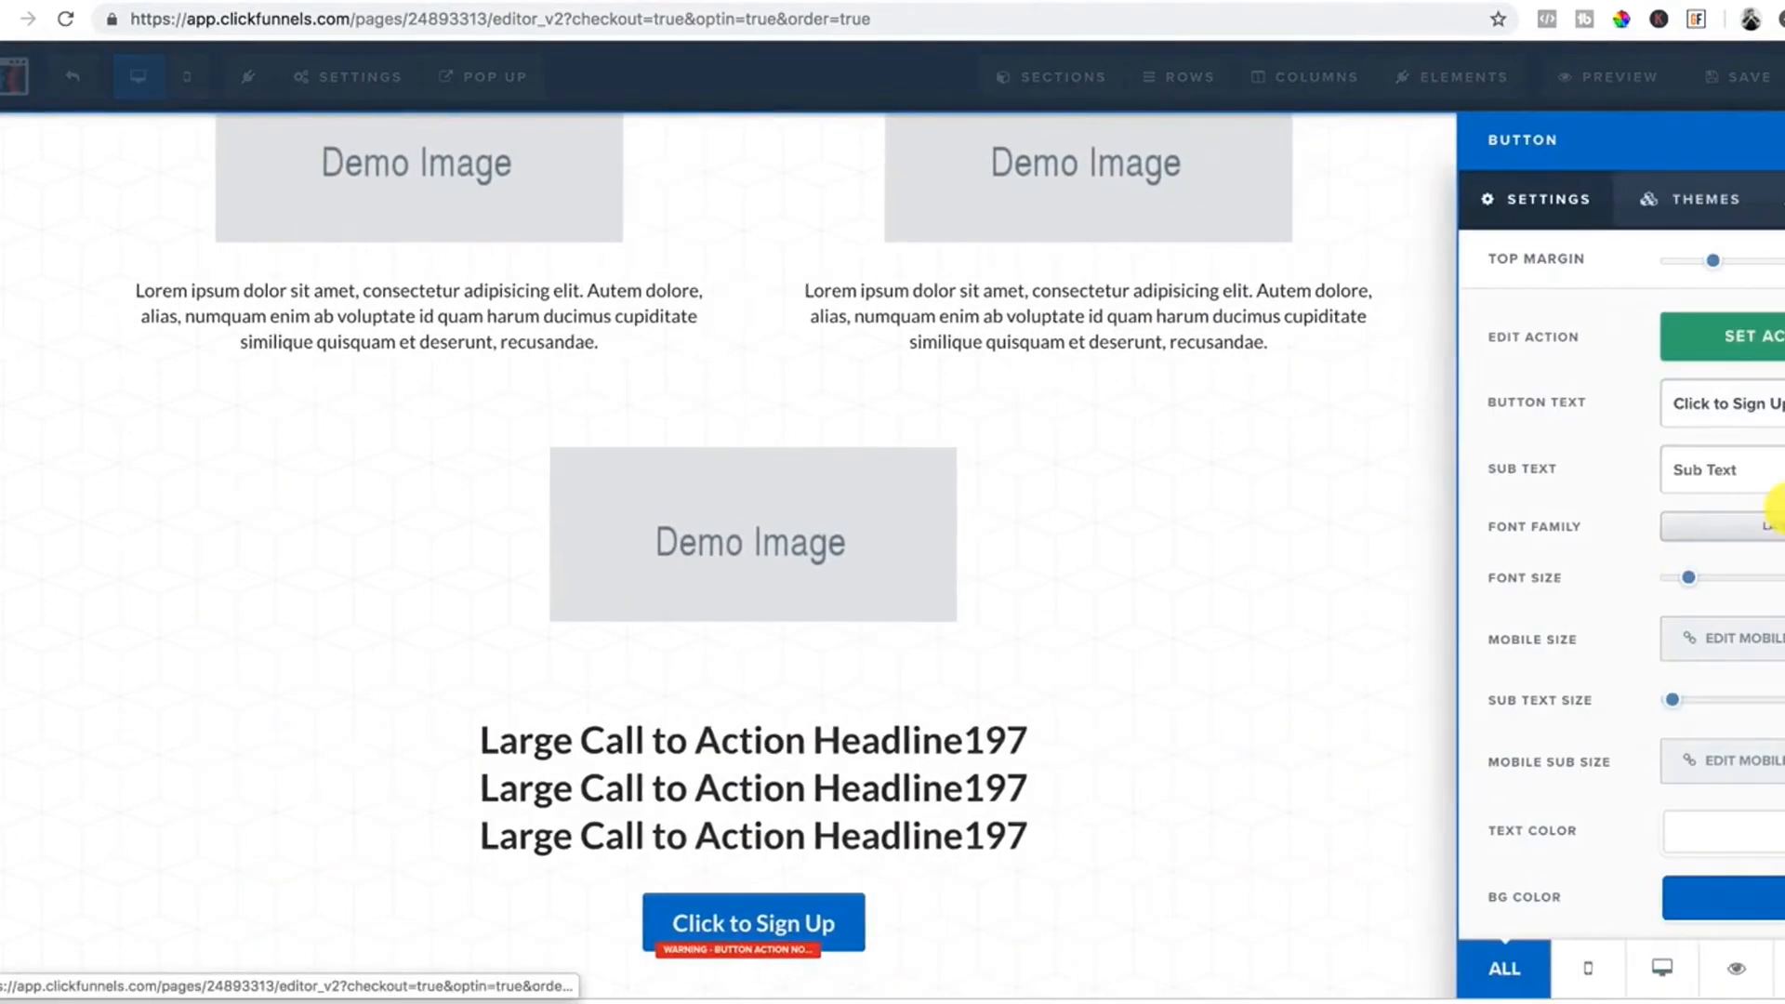
left_click(1665, 342)
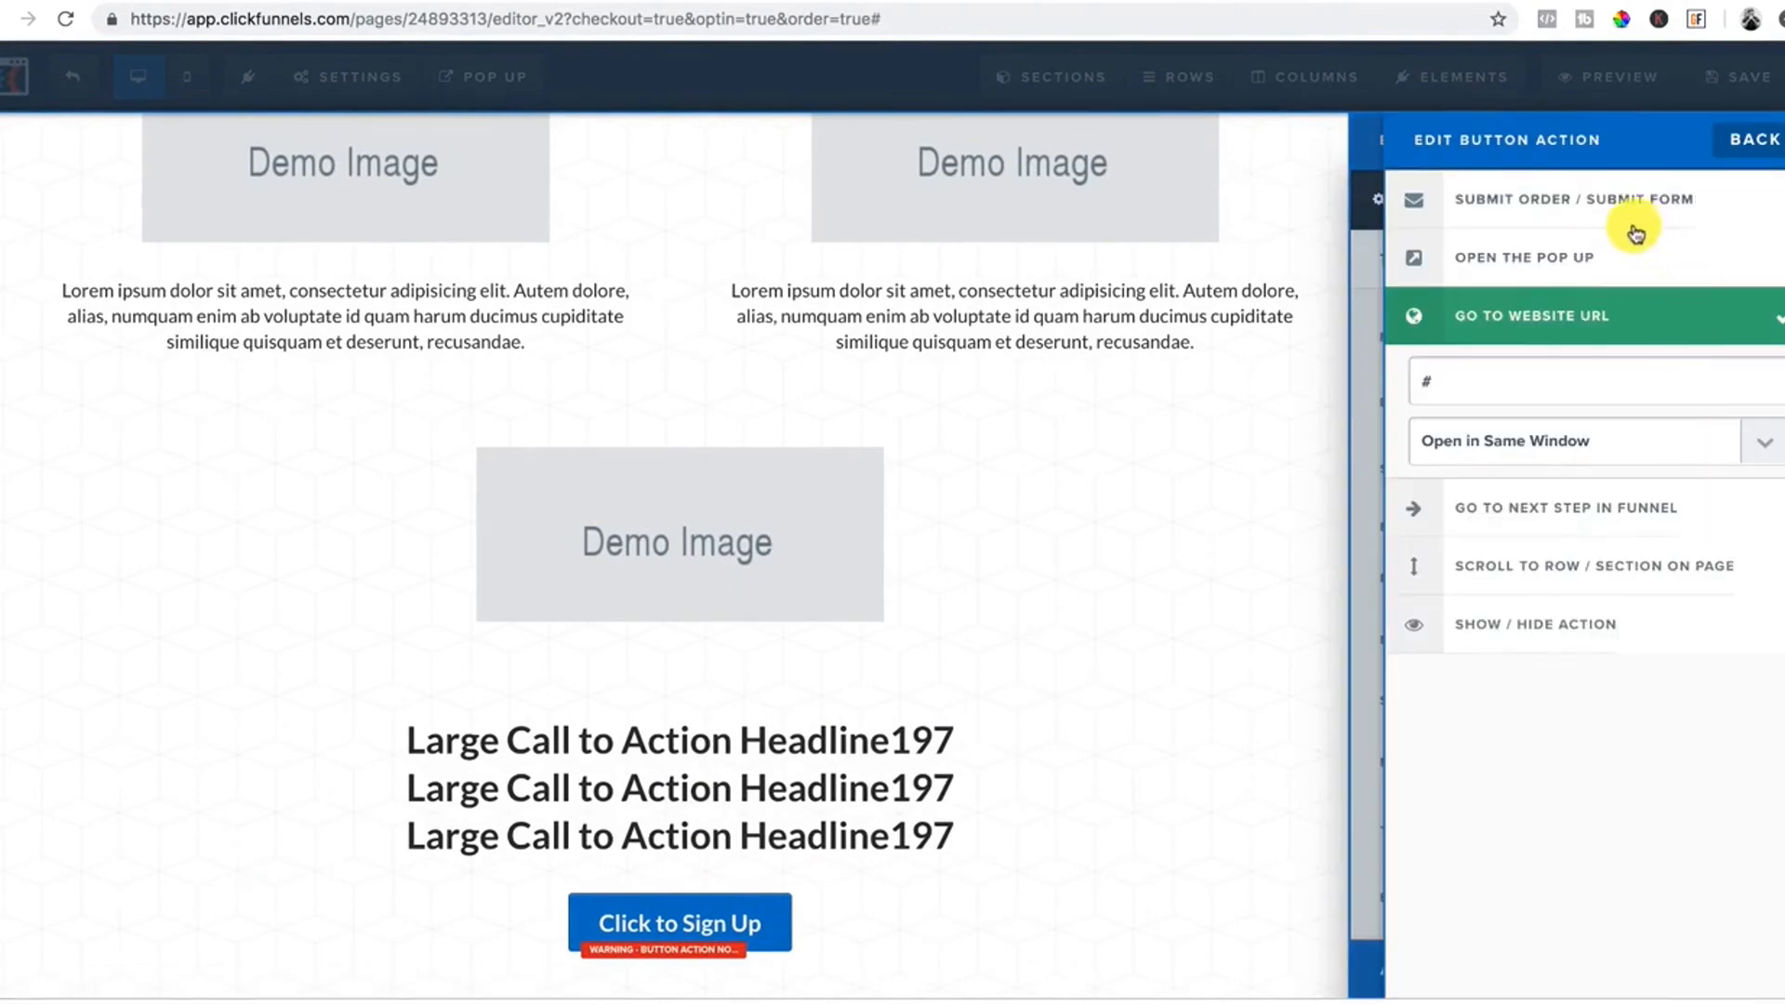
left_click(1609, 205)
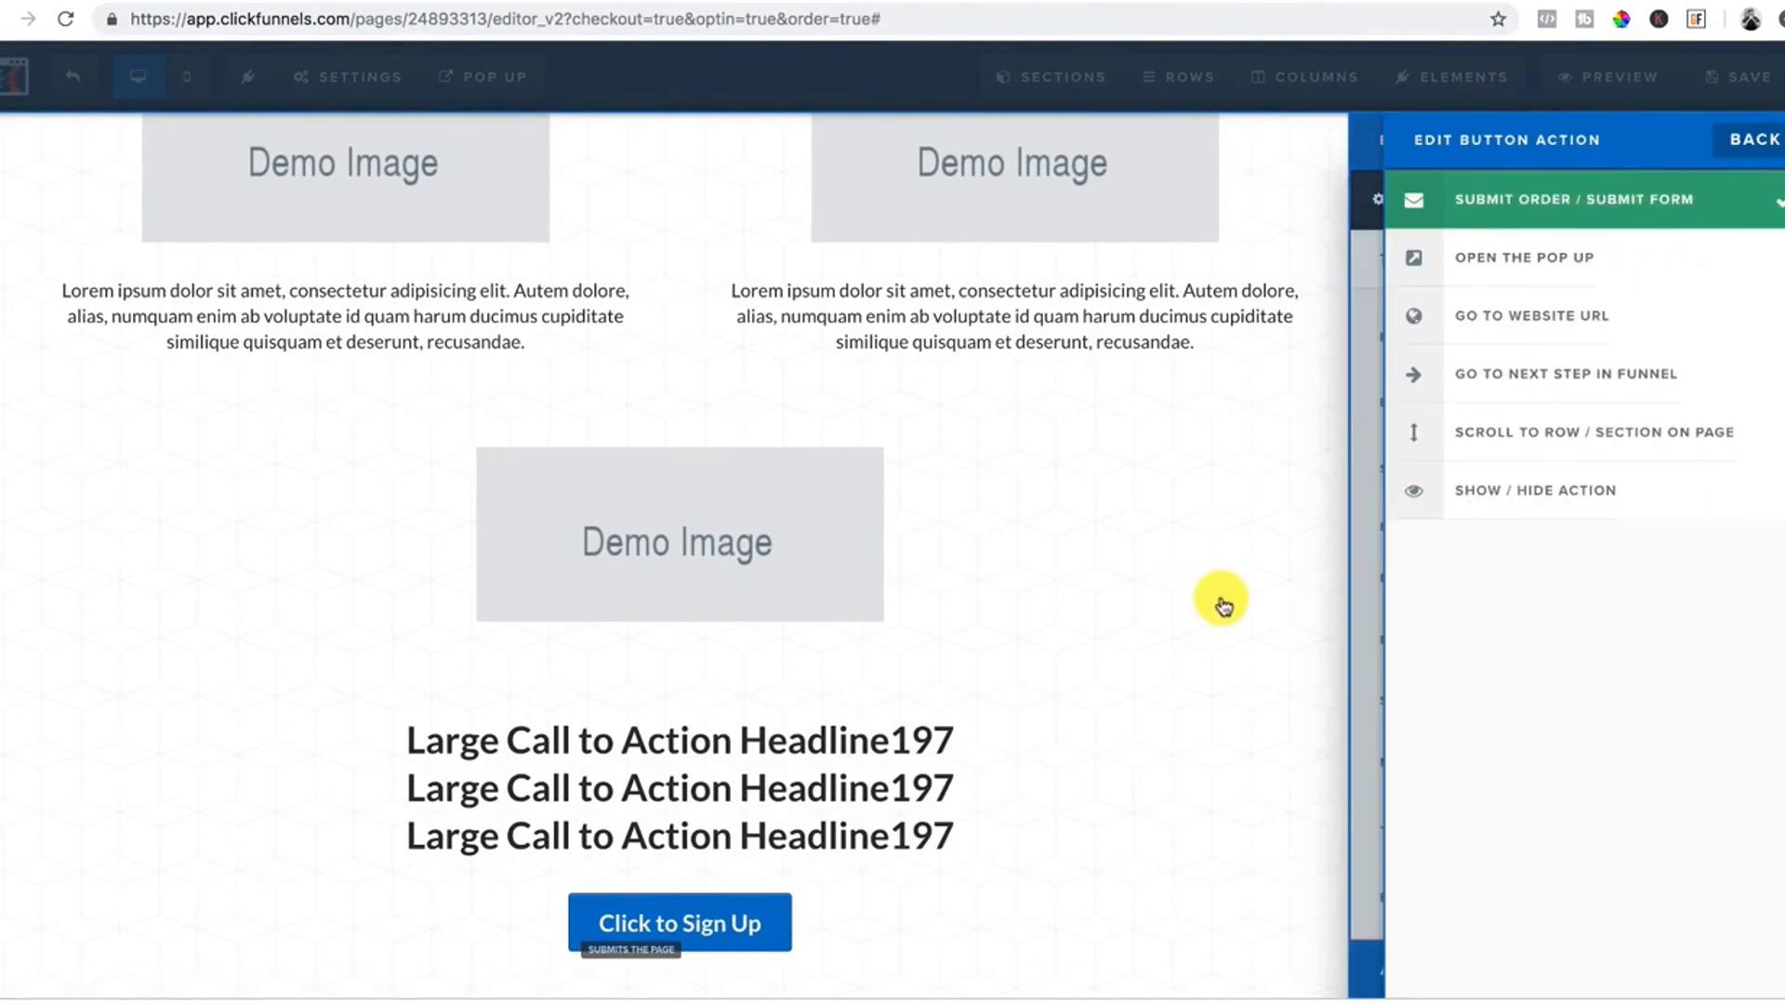
left_click(1224, 606)
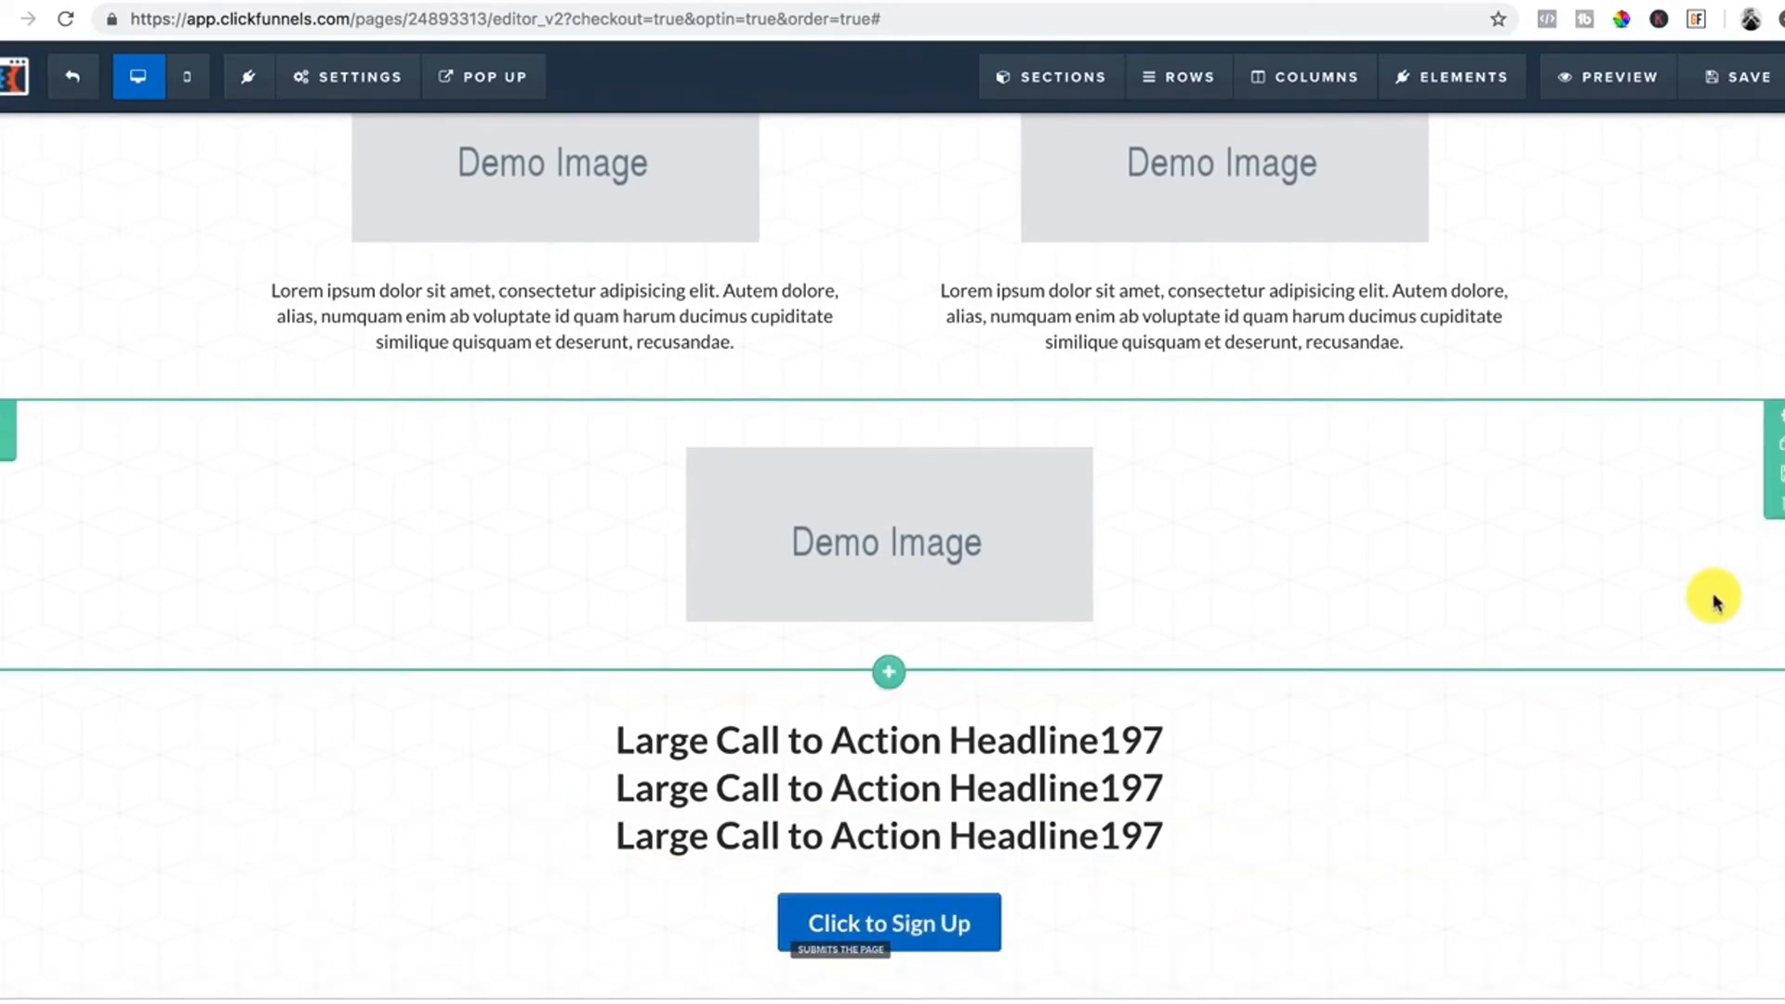
scroll(1318, 720, "up", 15)
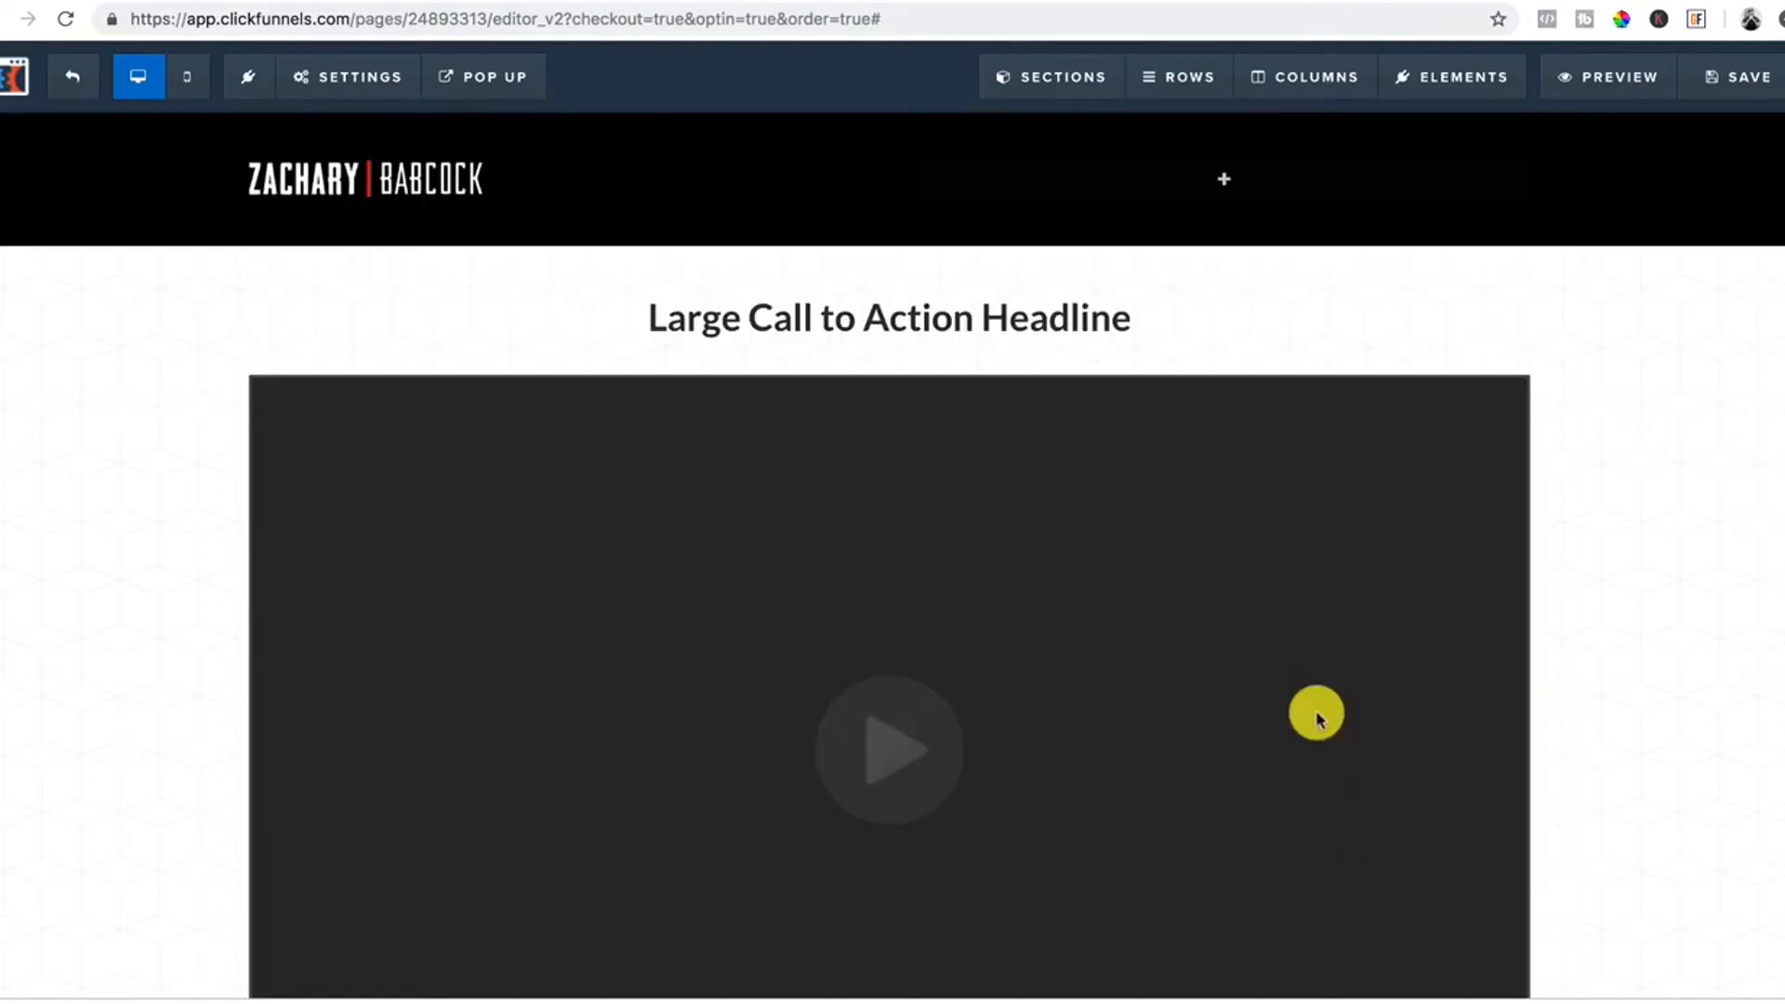
scroll(1319, 721, "down", 13)
scroll(1319, 721, "down", 2)
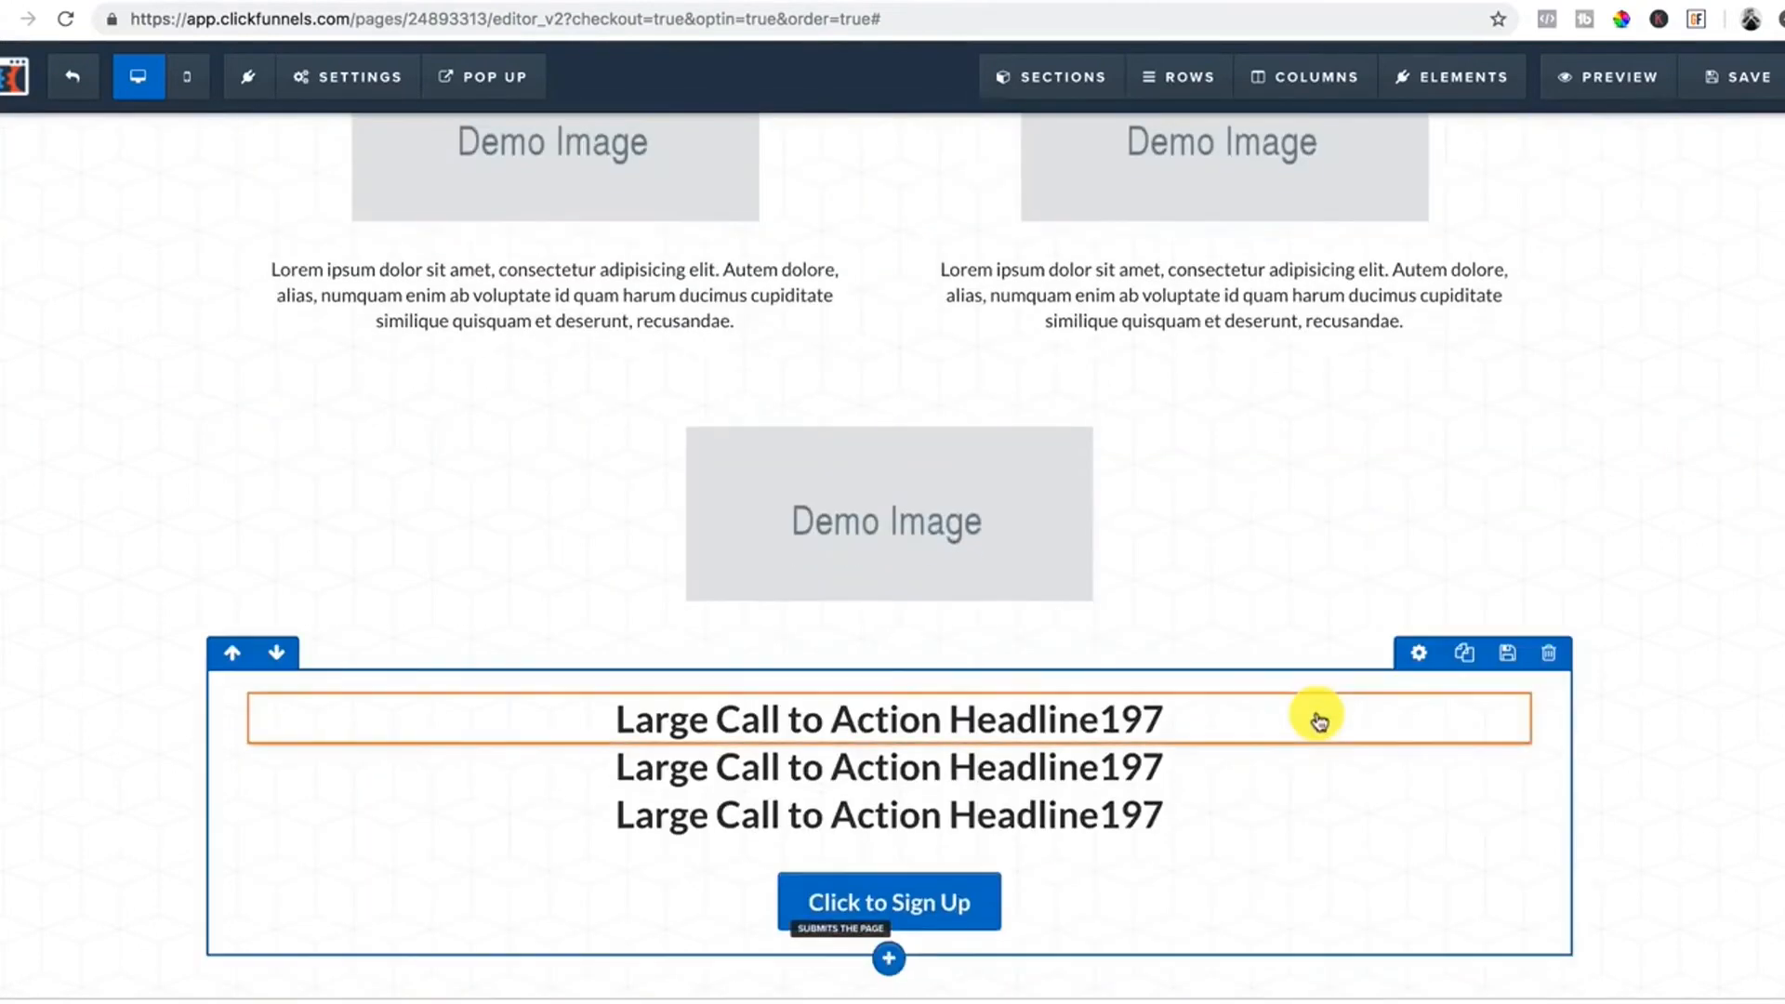
scroll(1319, 721, "up", 15)
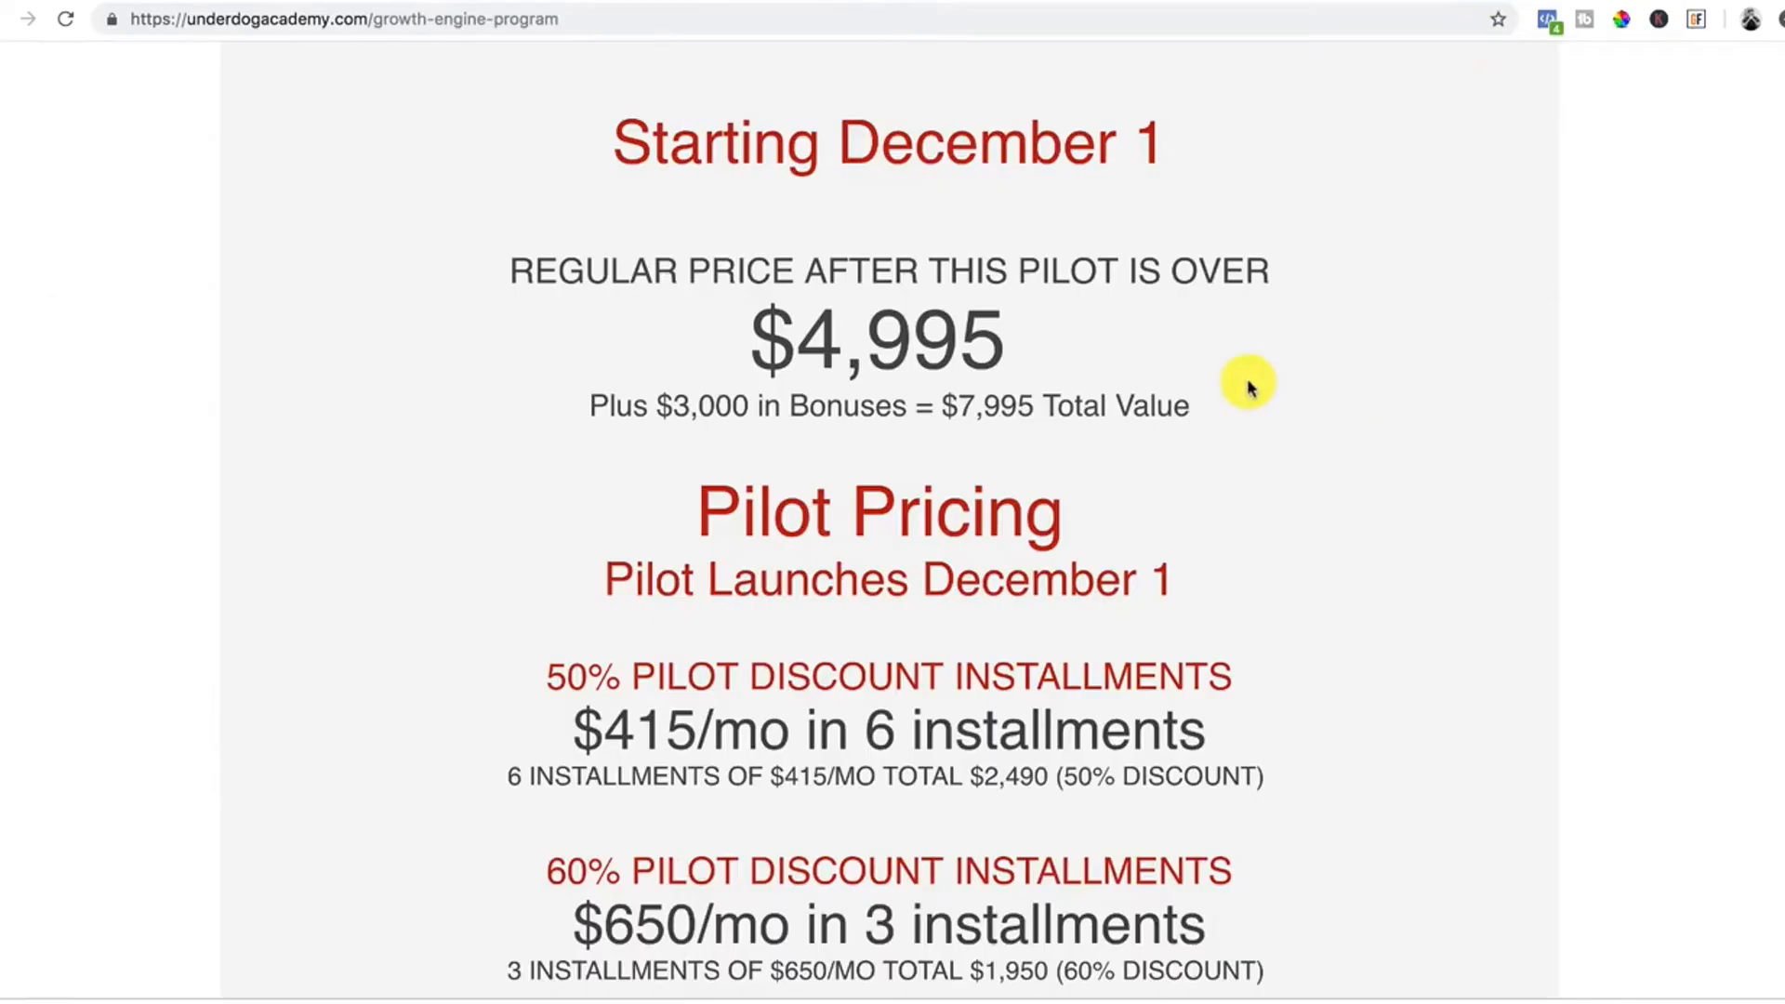
scroll(1247, 382, "down", 20)
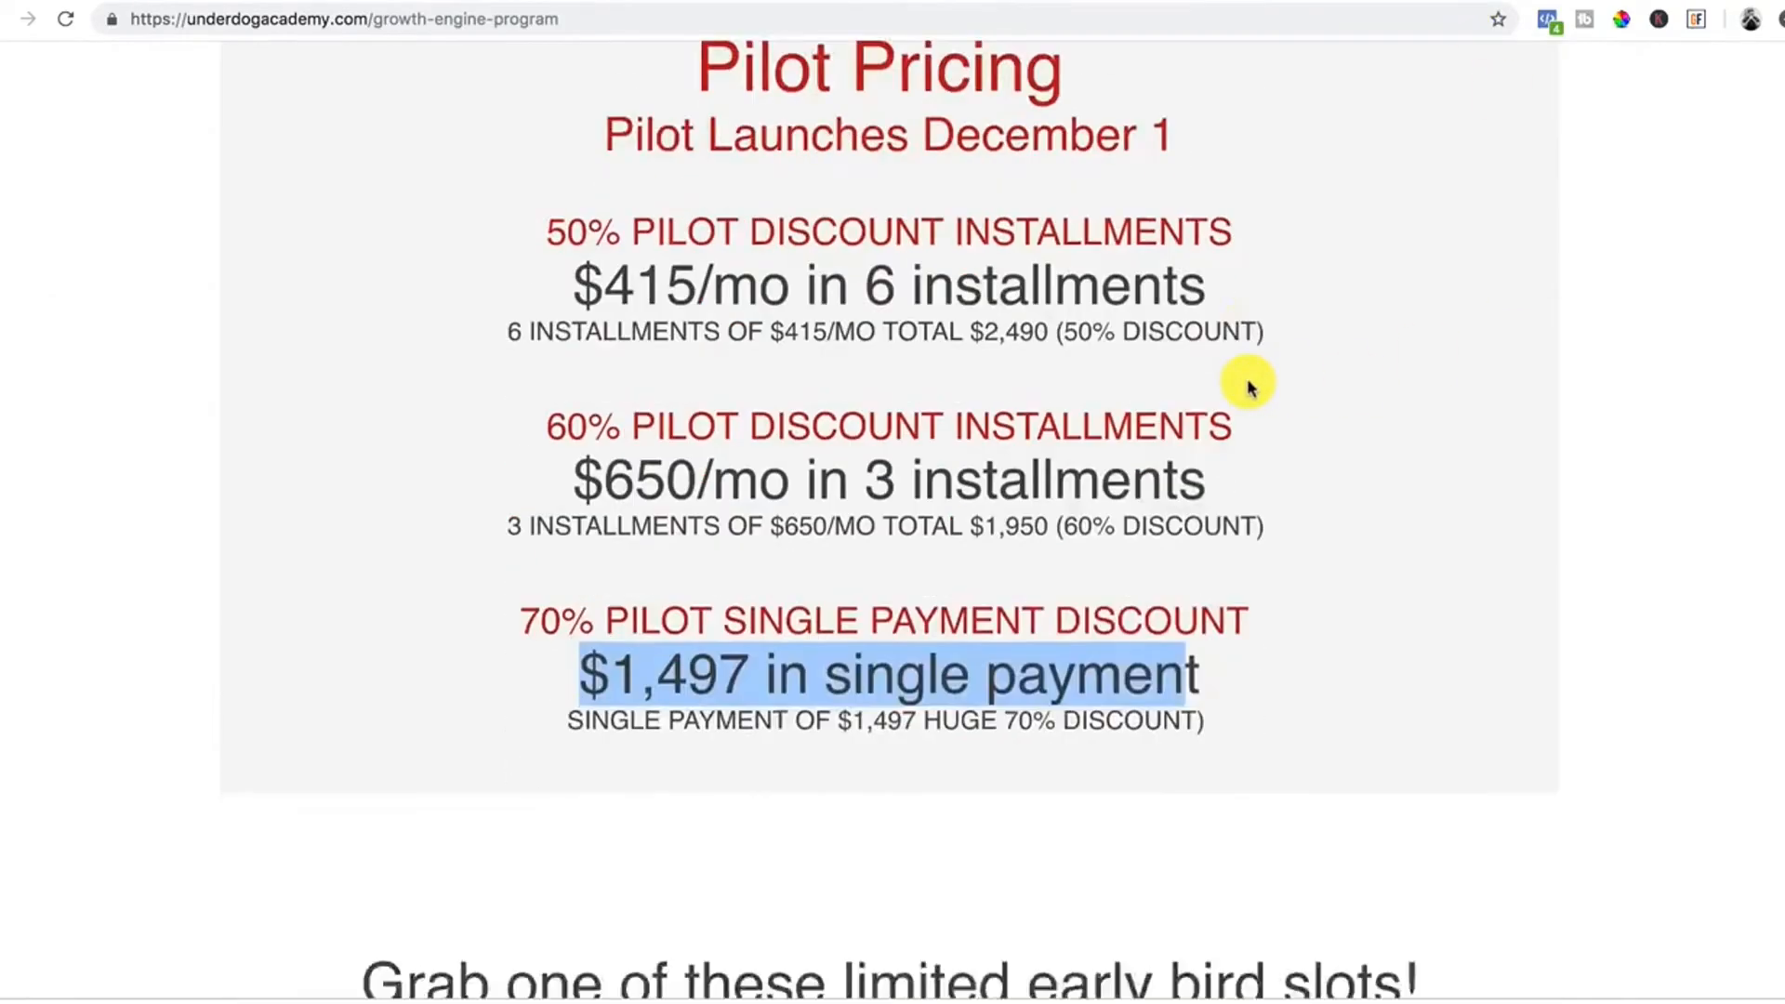
scroll(1248, 387, "up", 20)
scroll(1249, 387, "down", 20)
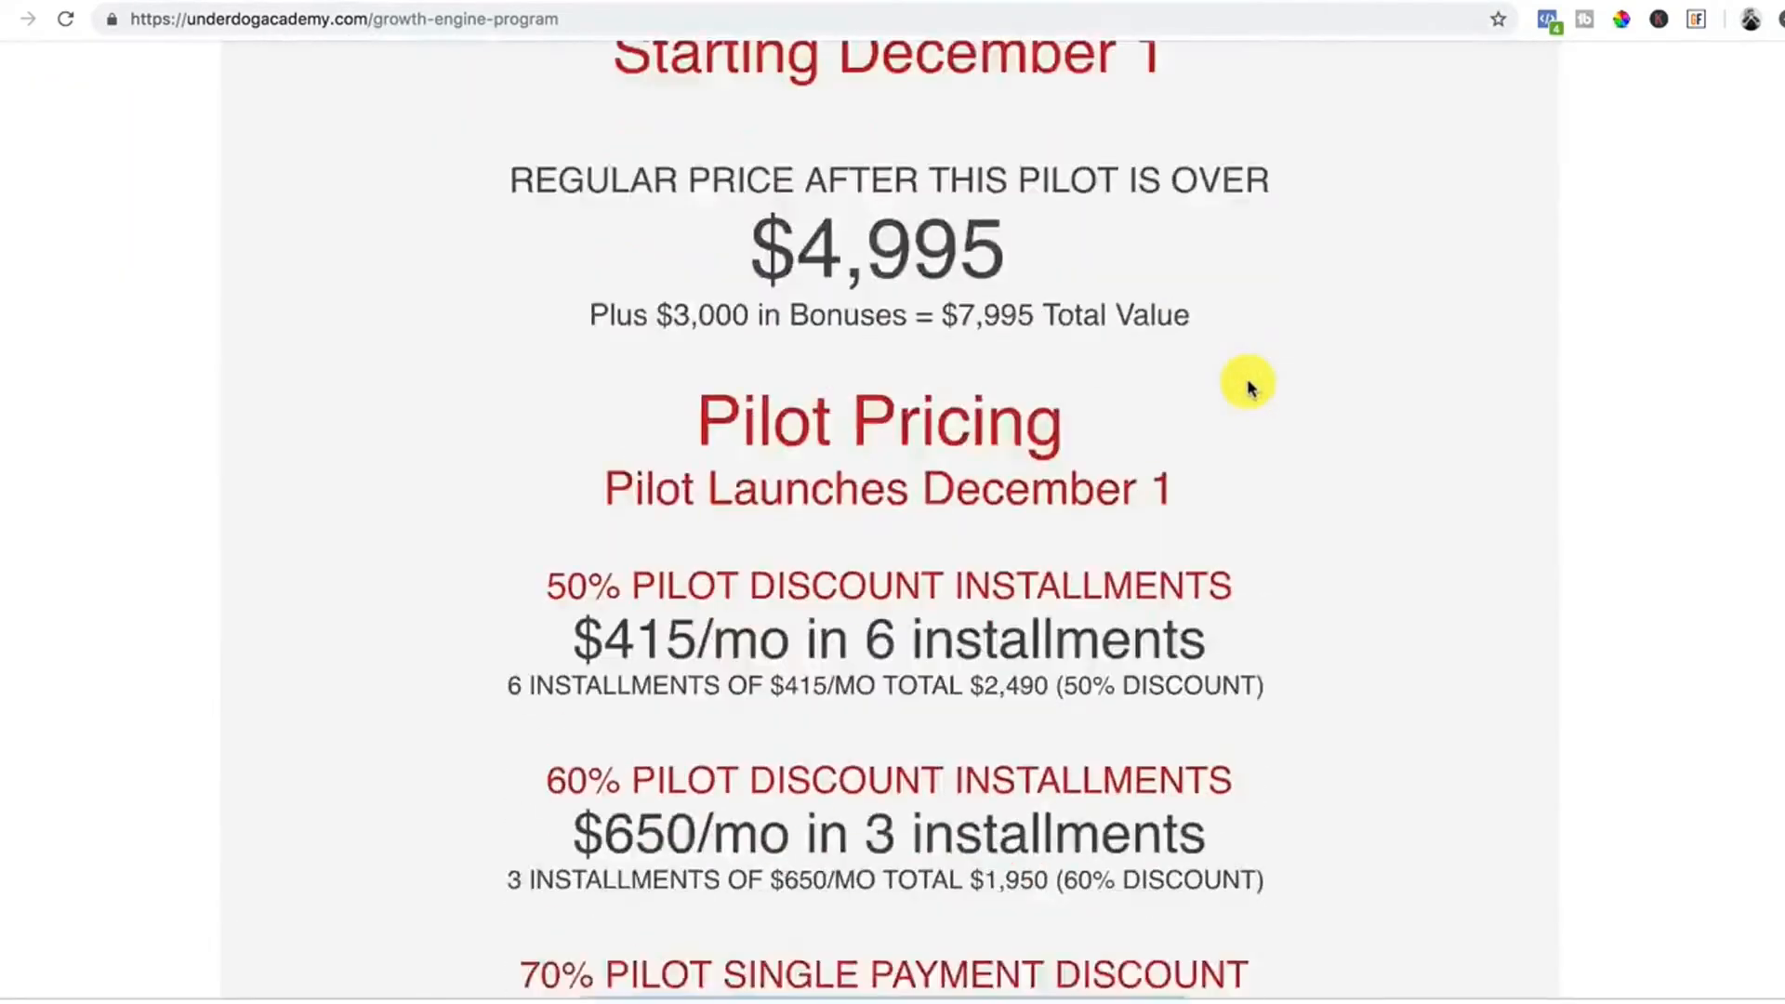
scroll(1248, 387, "down", 5)
scroll(1249, 387, "up", 20)
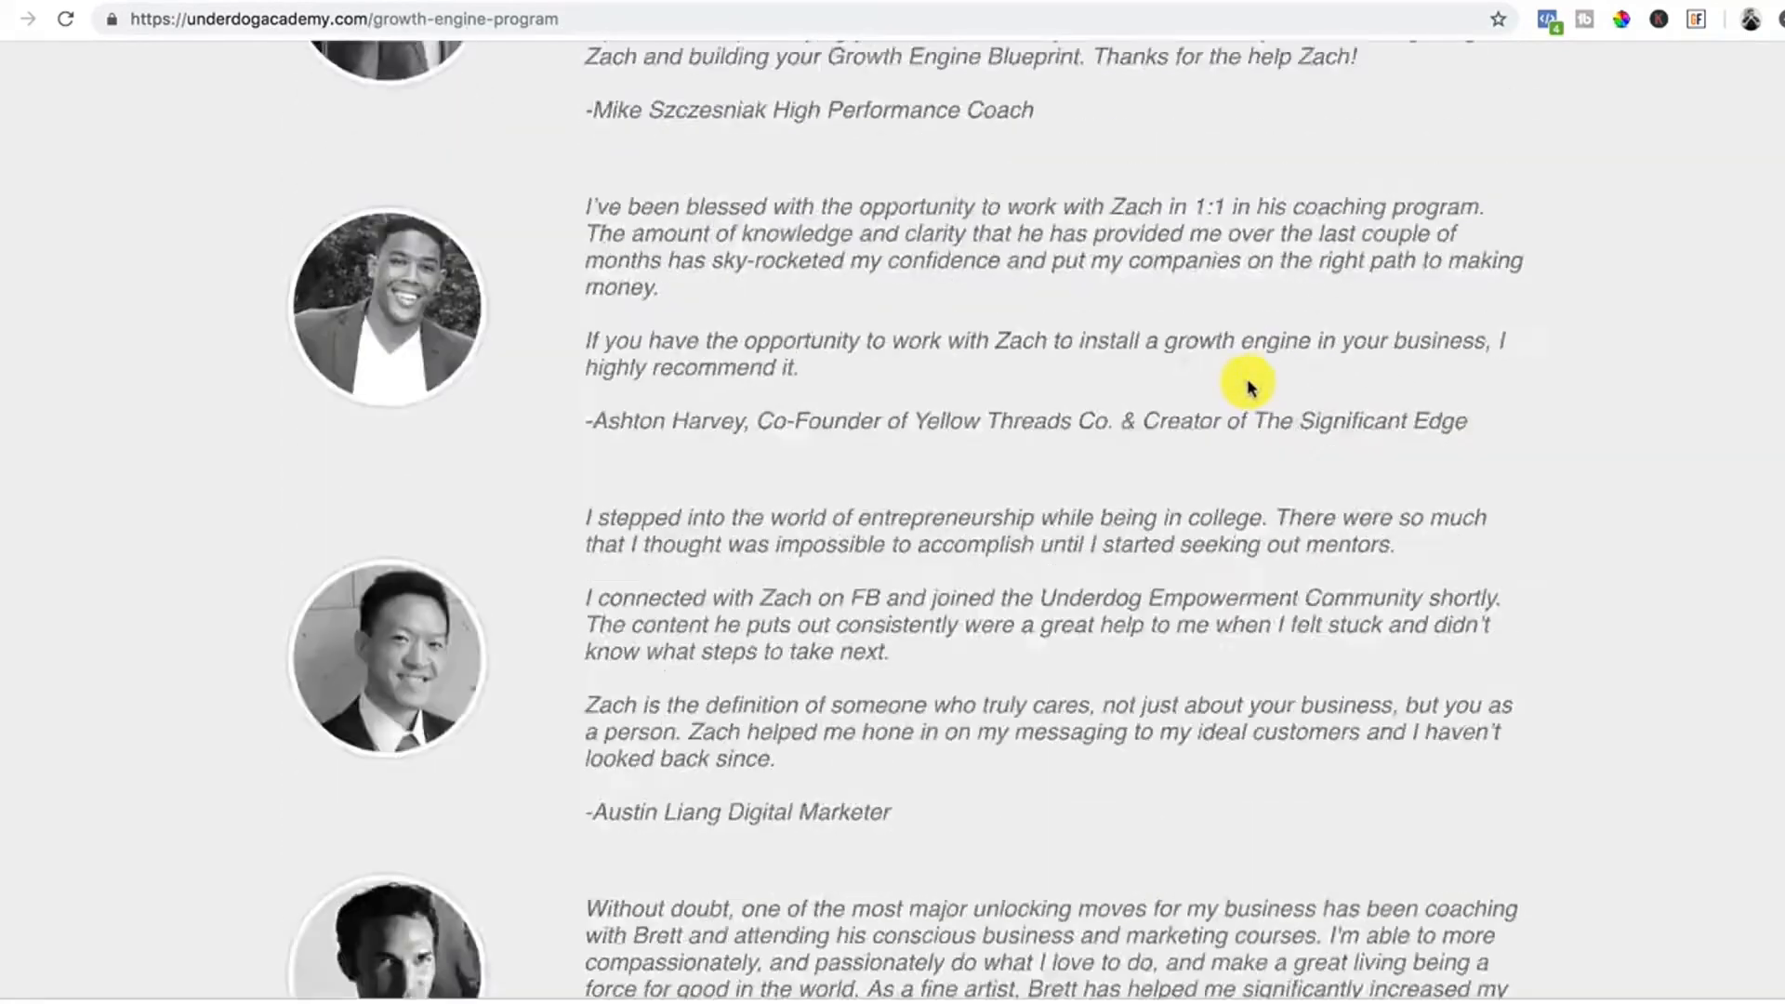
scroll(1249, 387, "up", 4)
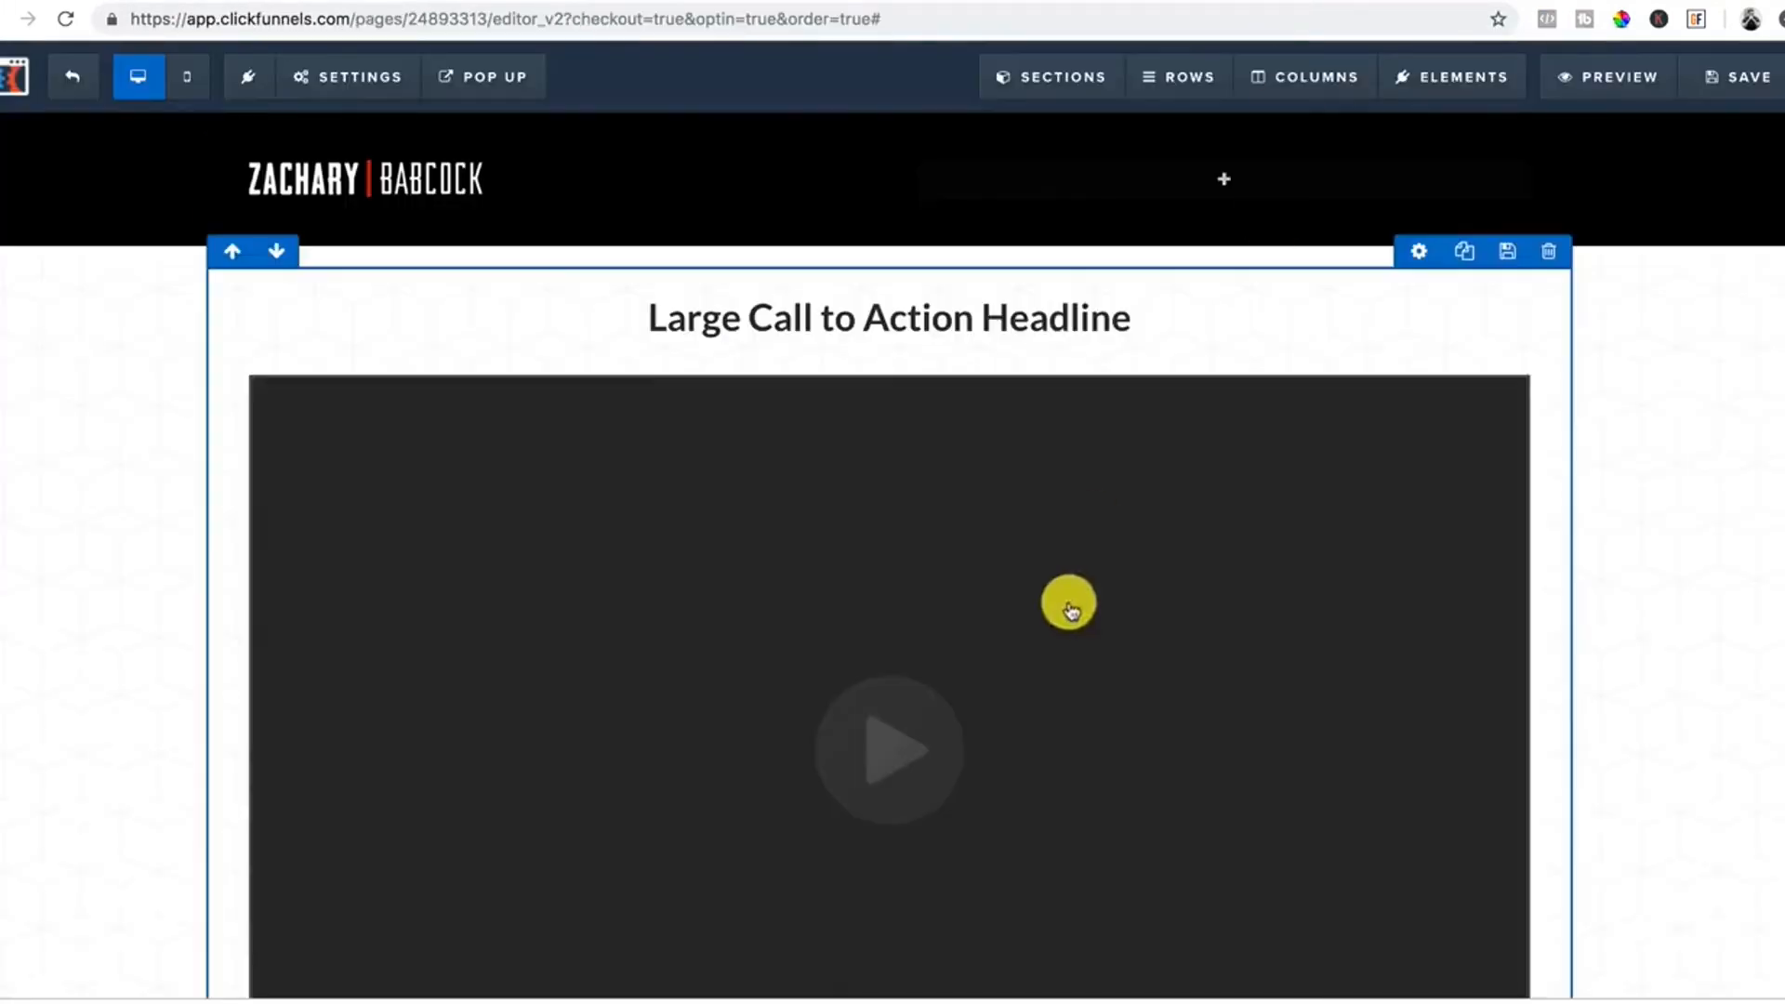
scroll(1108, 554, "down", 10)
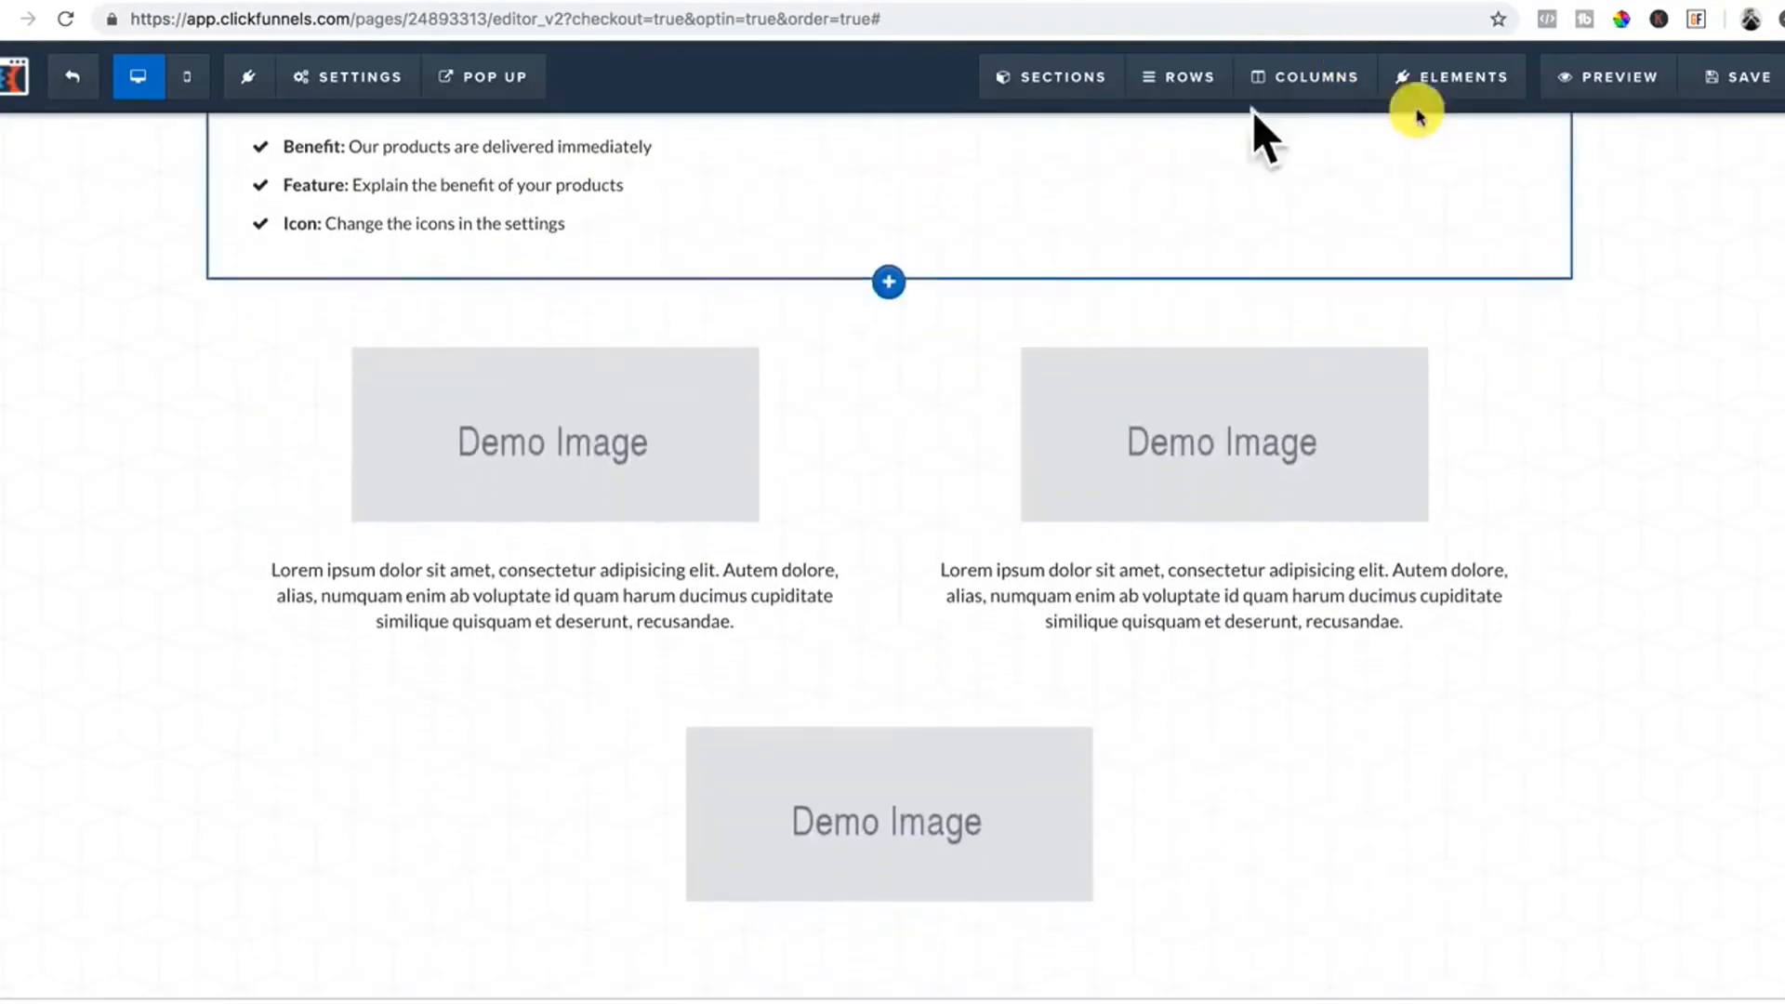